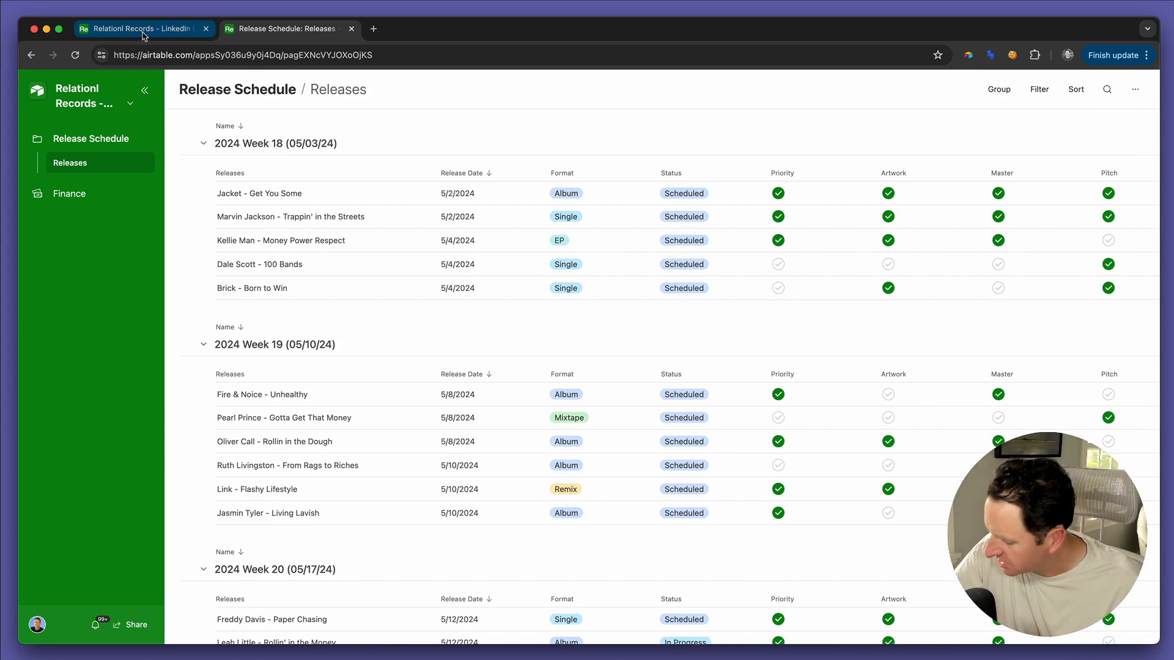
Open the Releases page of the Release Schedule interface for editing.
click(143, 30)
click(225, 34)
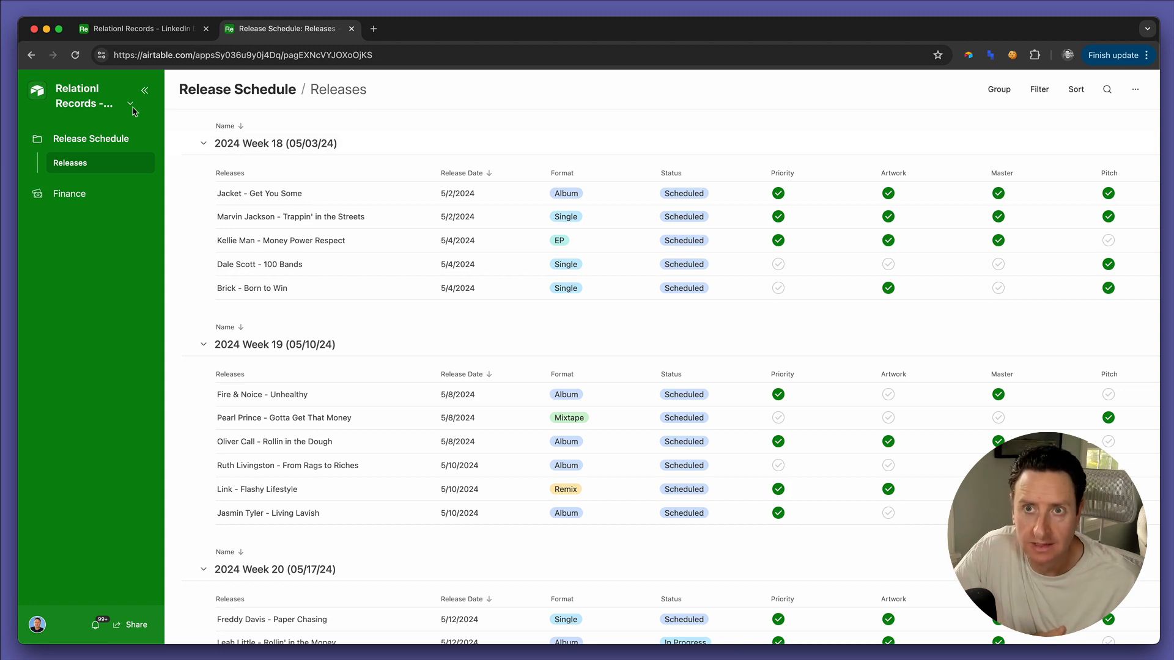
click(101, 100)
click(102, 133)
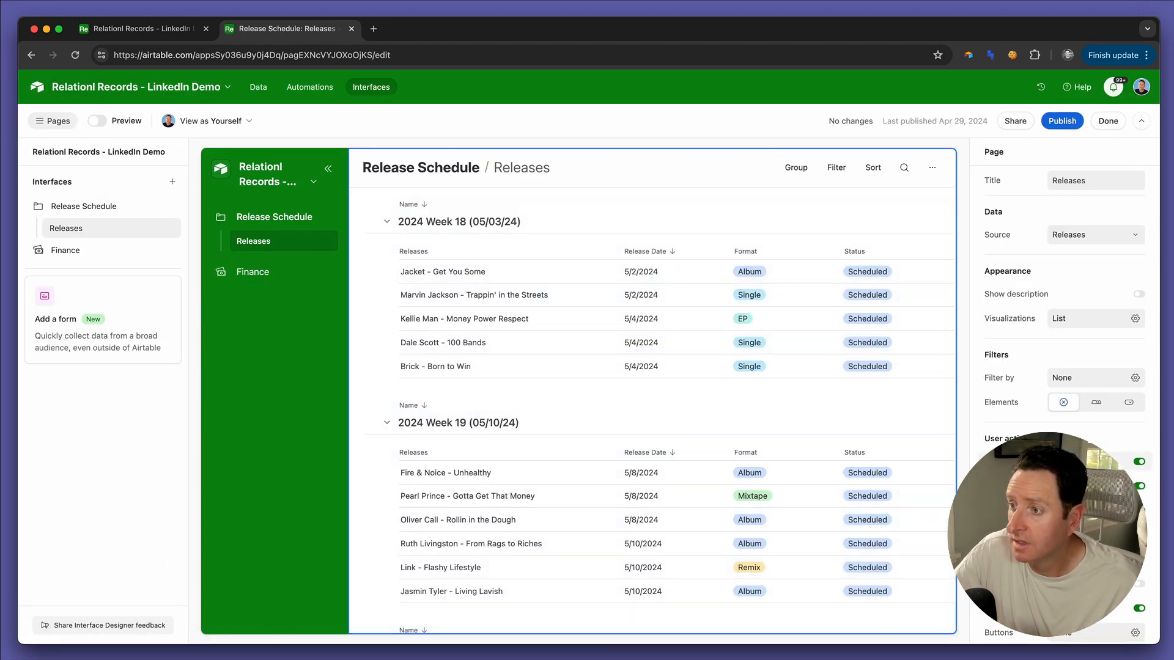
In the page's user actions, enable adding records through a form and disable grouping and printing.
scroll(1088, 489, down, 1)
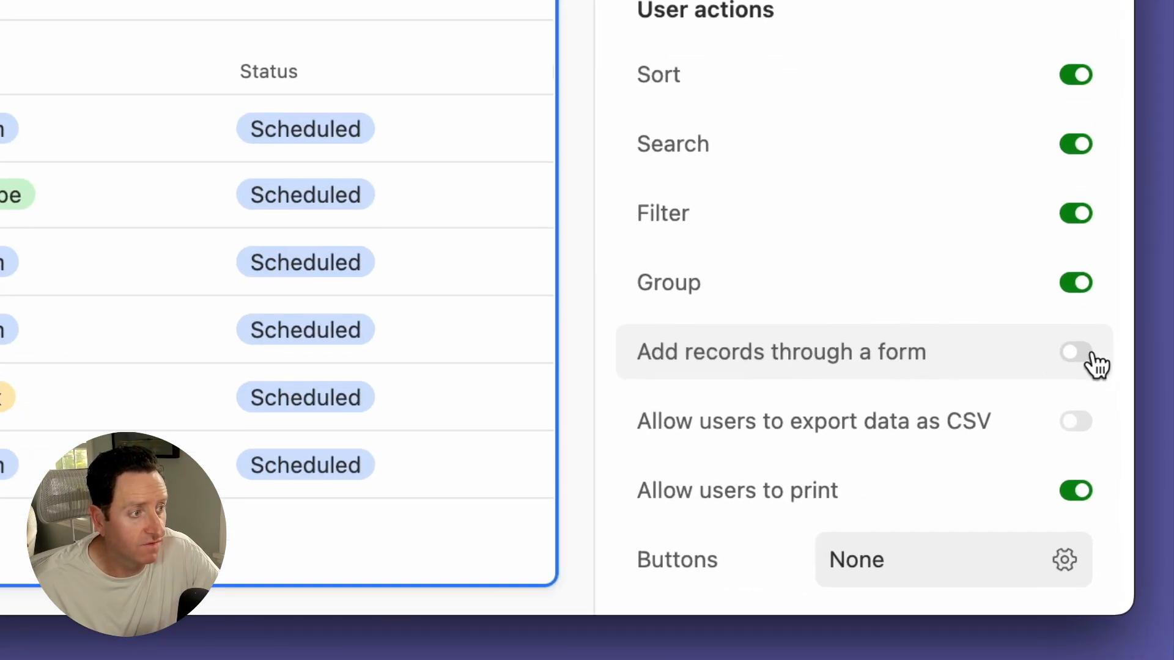
click(1080, 353)
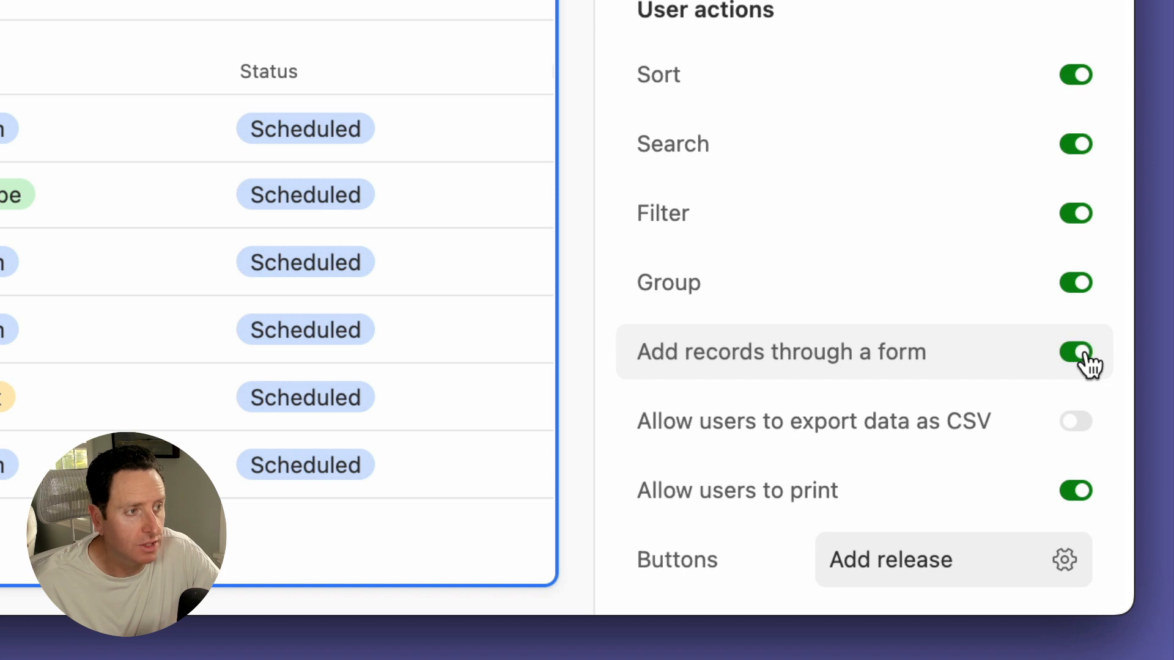
click(1074, 285)
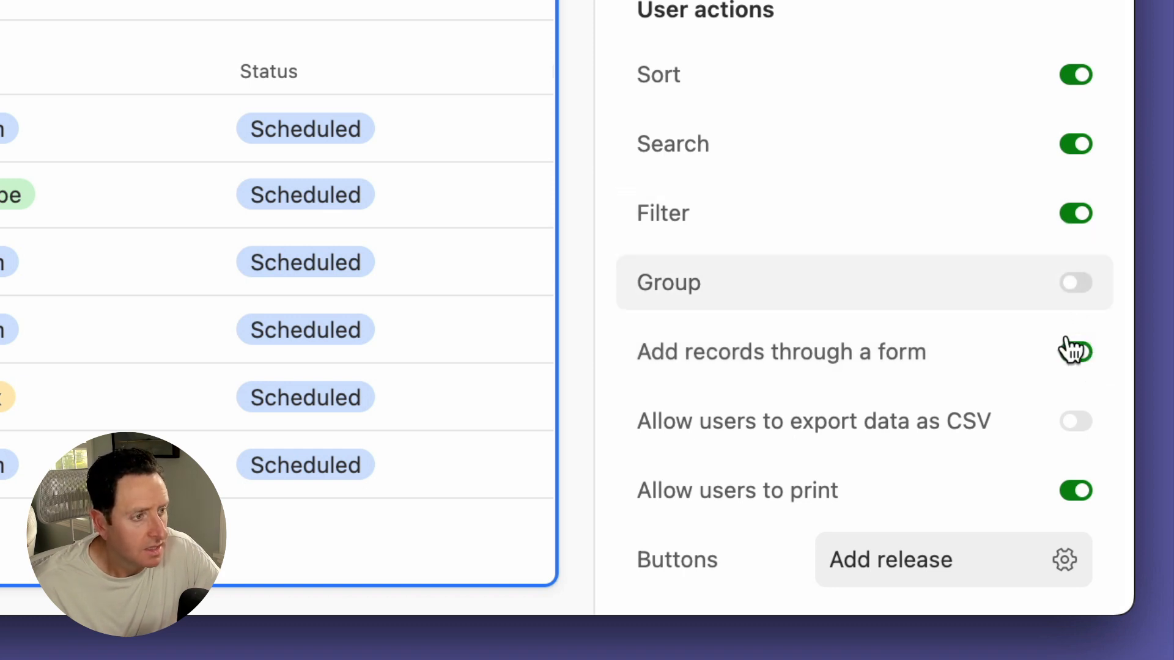
click(1075, 492)
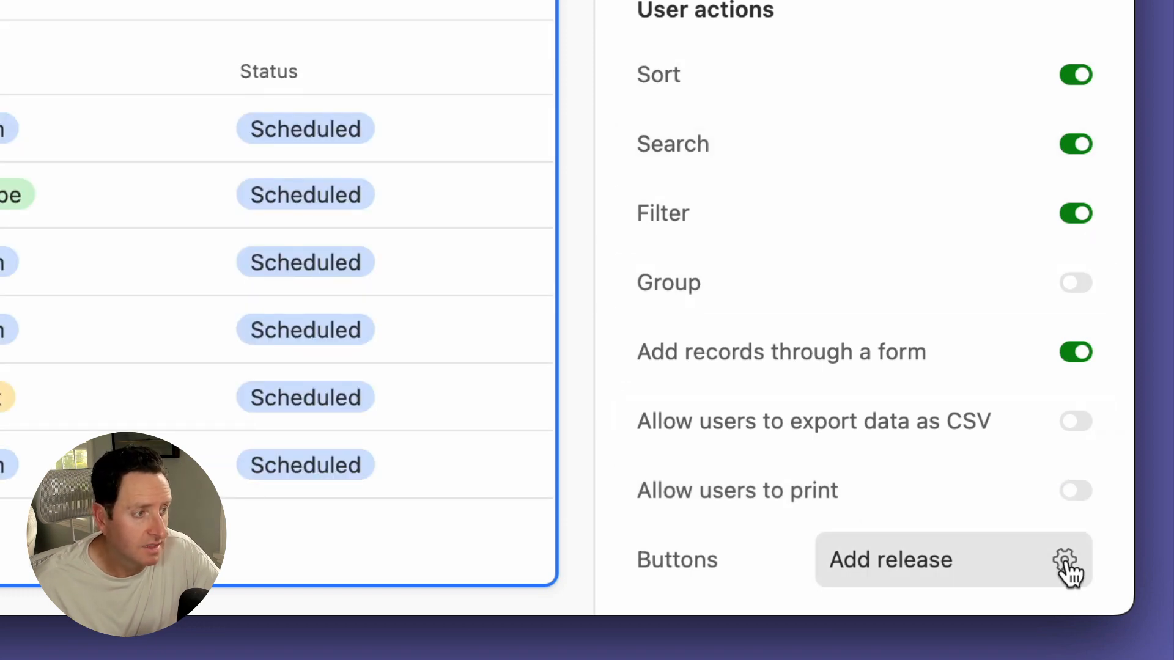
Open the properties of the page's add-record button and change its label to "Add Release".
click(1064, 562)
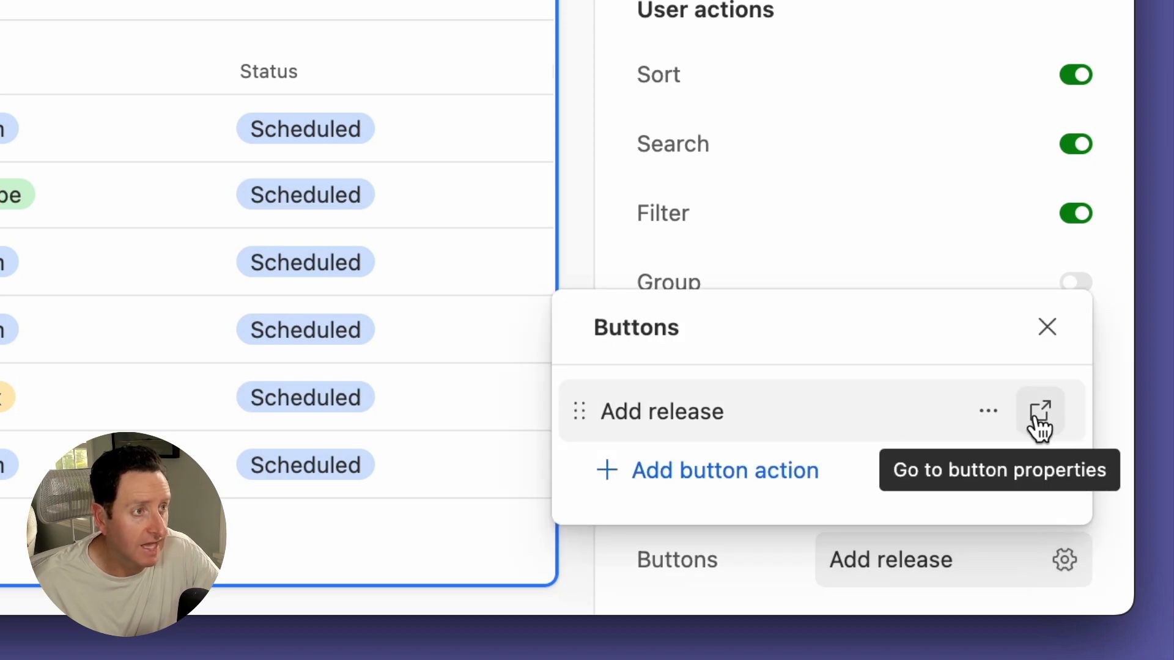
click(1043, 412)
click(1050, 68)
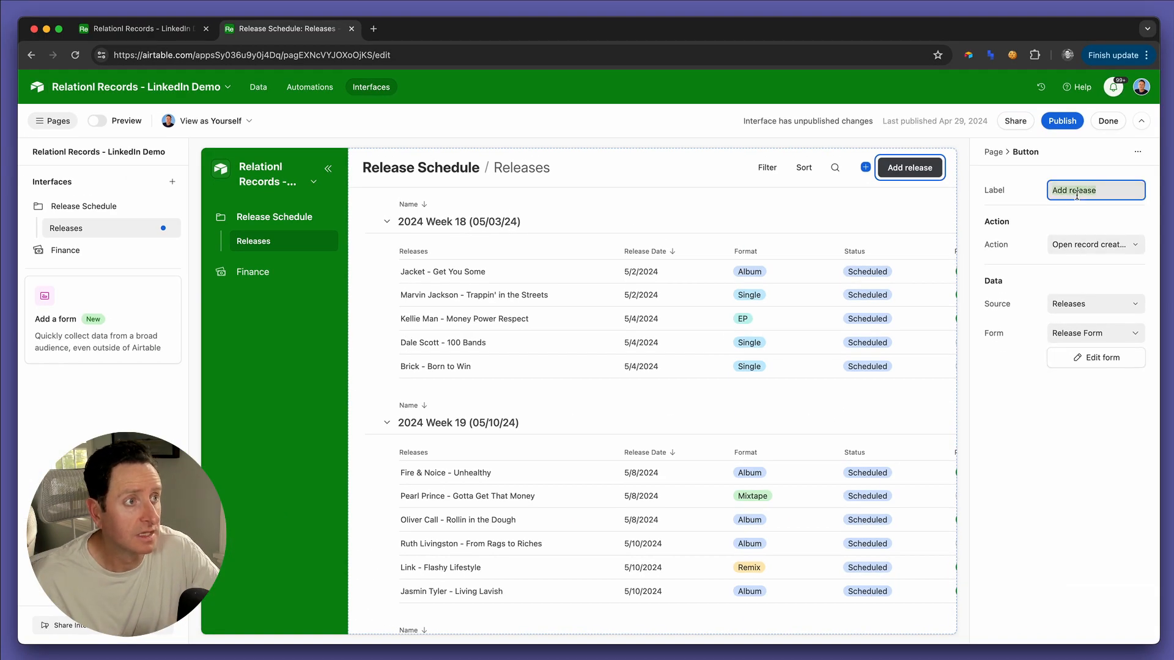
click(1054, 190)
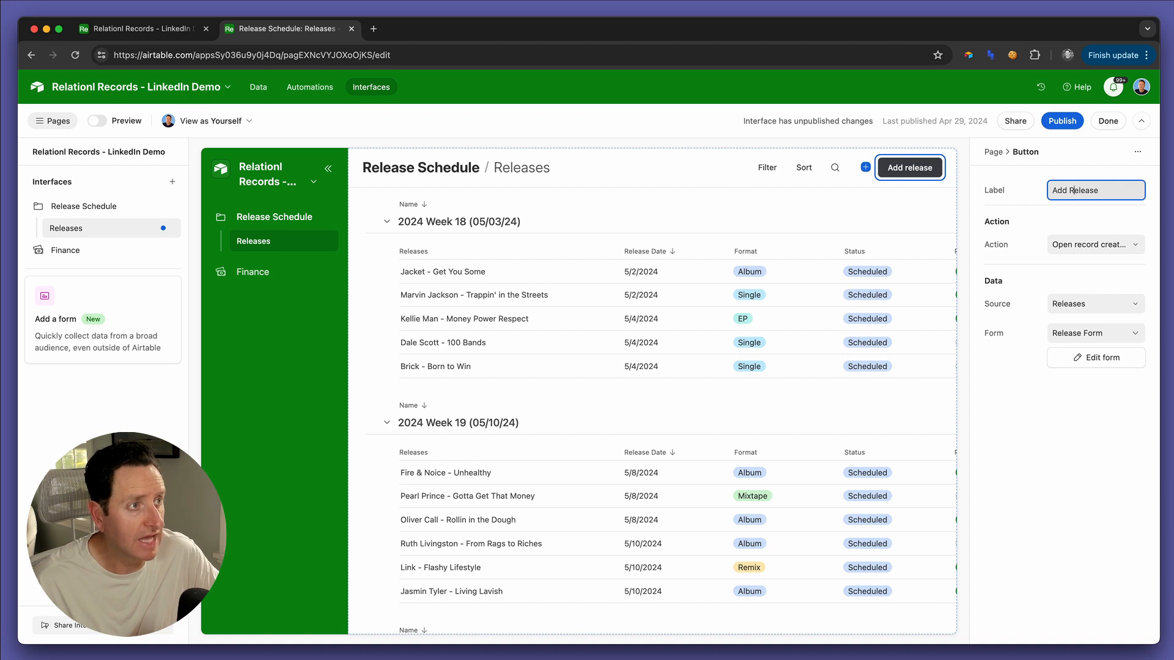
Open the button's record creation form for editing and retitle it "Add Release".
click(1092, 364)
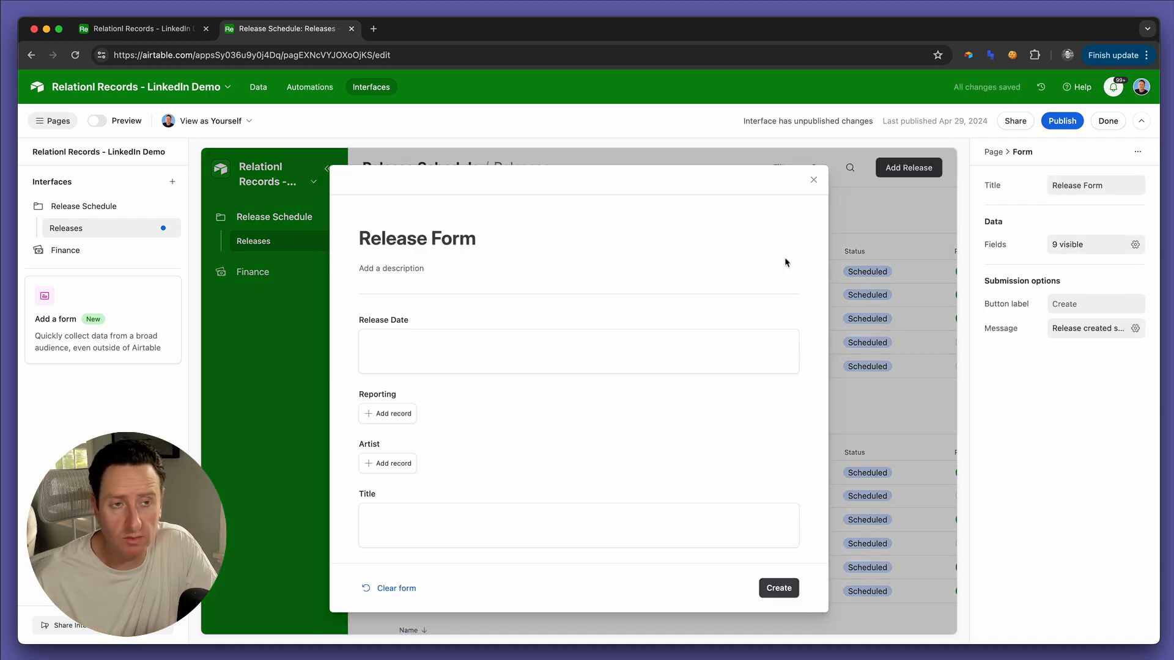
click(562, 251)
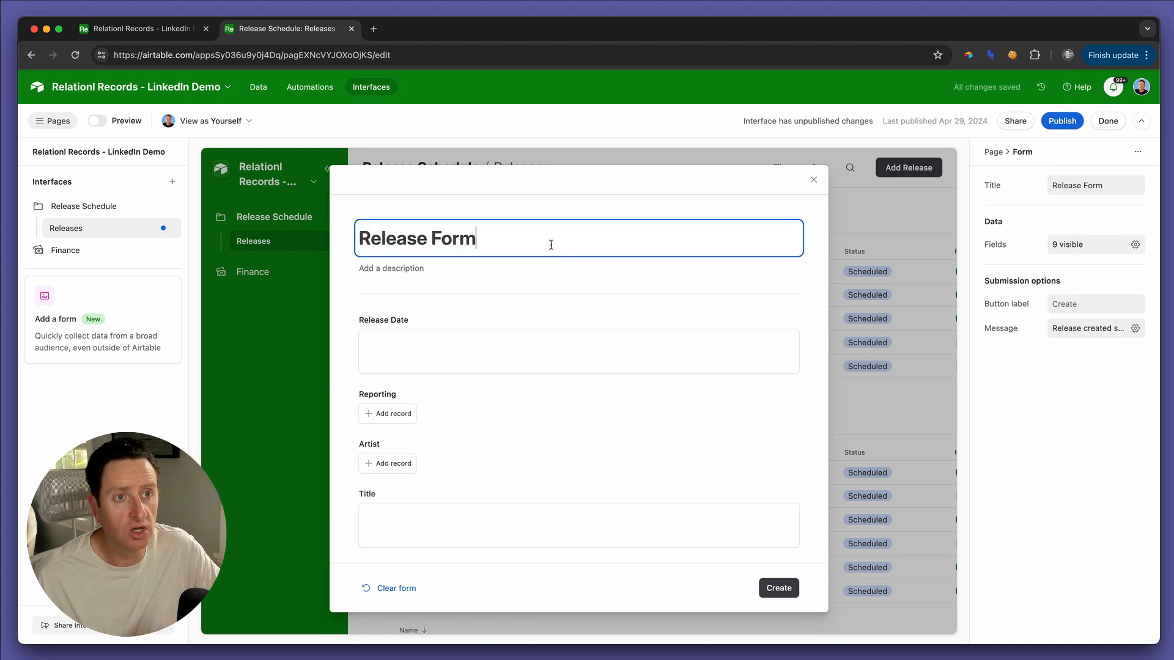
text(Add)
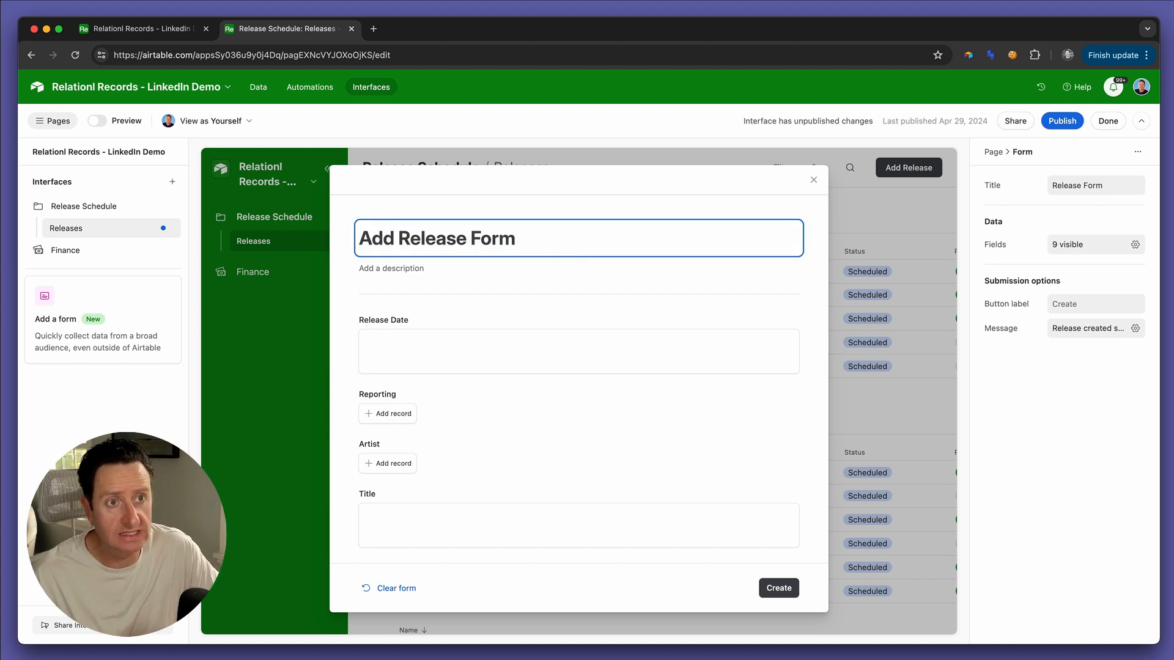
key(Left)
key(Left)
key(shift+super+Right)
key(BackSpace)
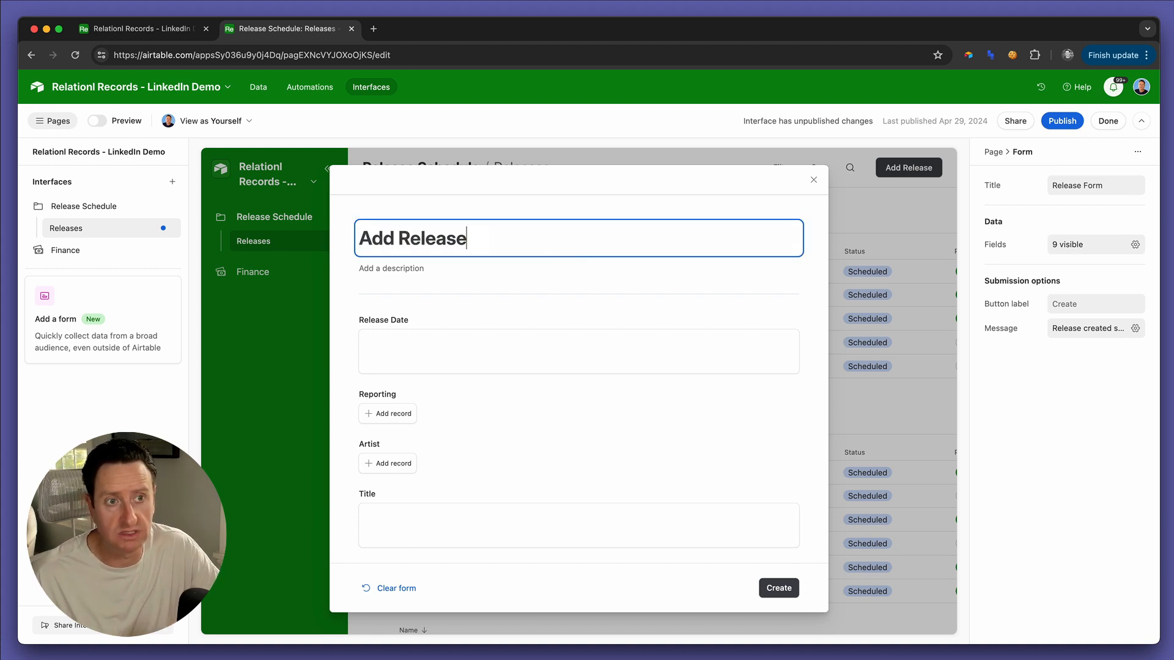
click(508, 330)
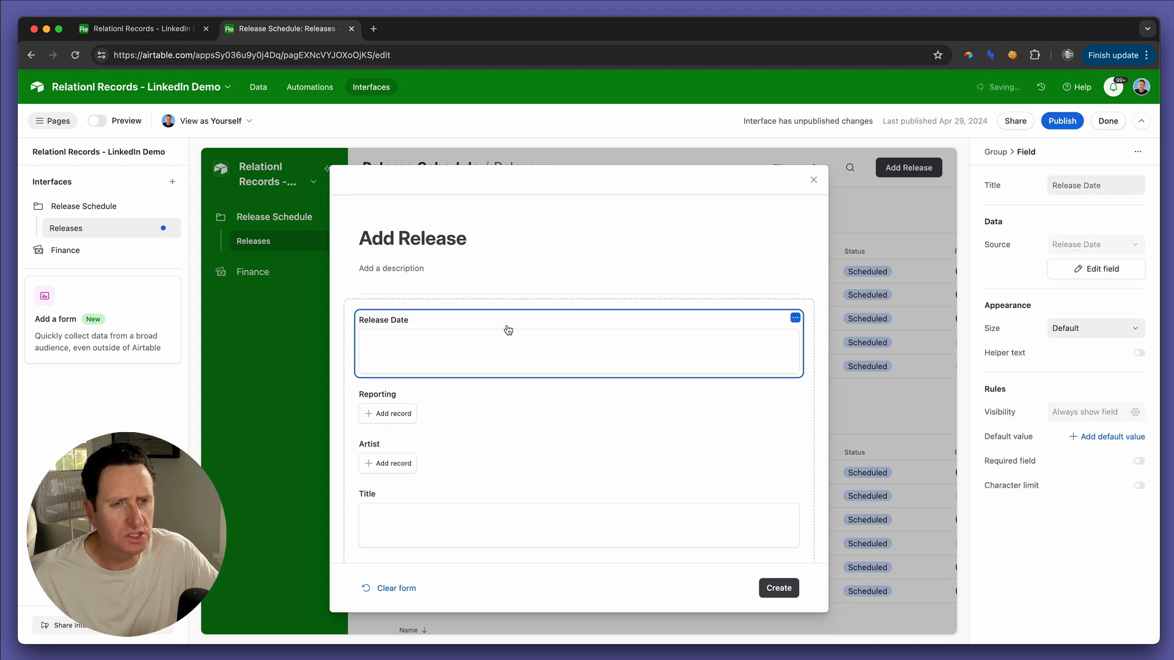
Review the form's fields, then change the Release Date field in the Releases table to the Date type.
scroll(472, 445, down, 5)
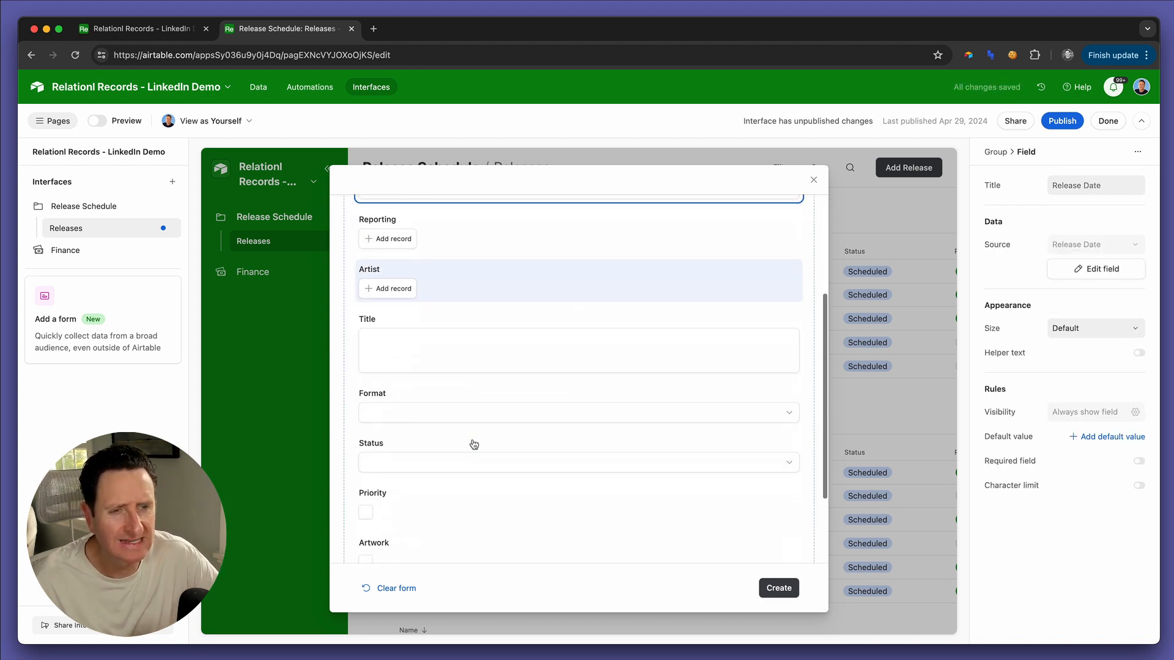
scroll(472, 443, down, 3)
scroll(472, 441, up, 10)
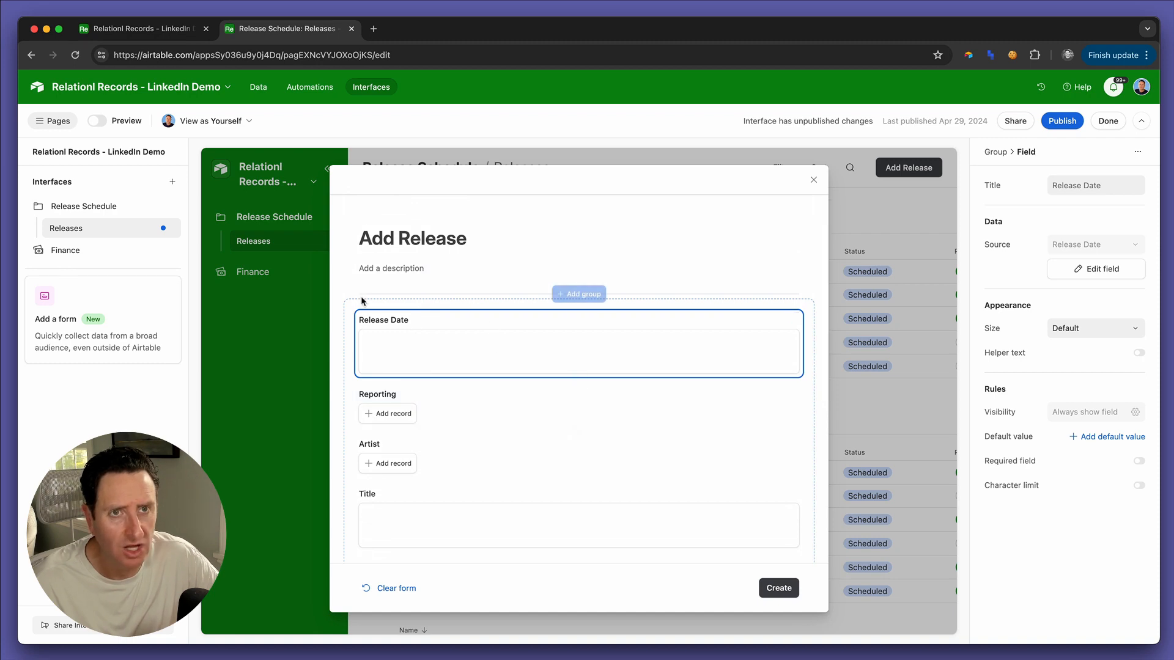
click(176, 27)
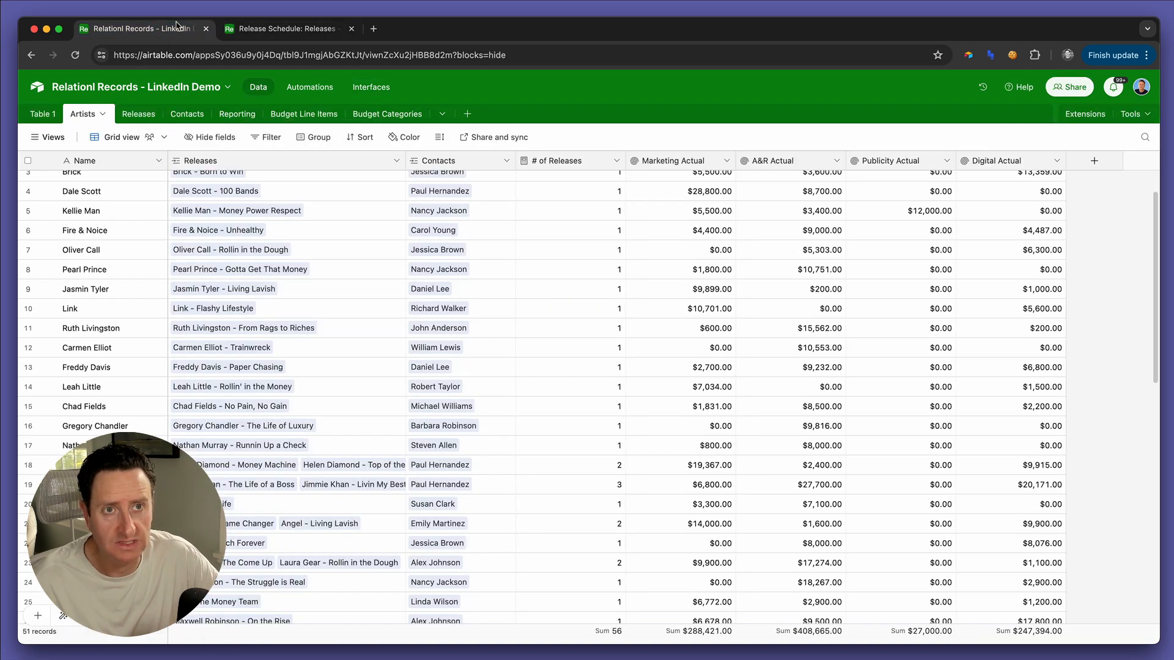
click(135, 115)
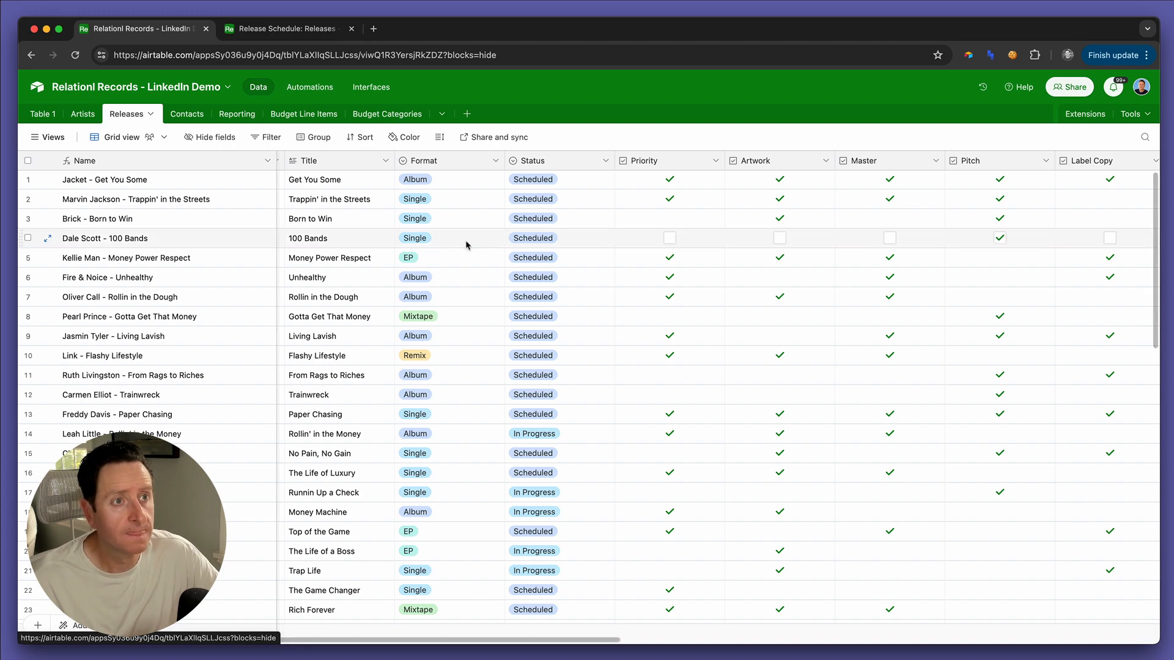
scroll(466, 244, left, 7)
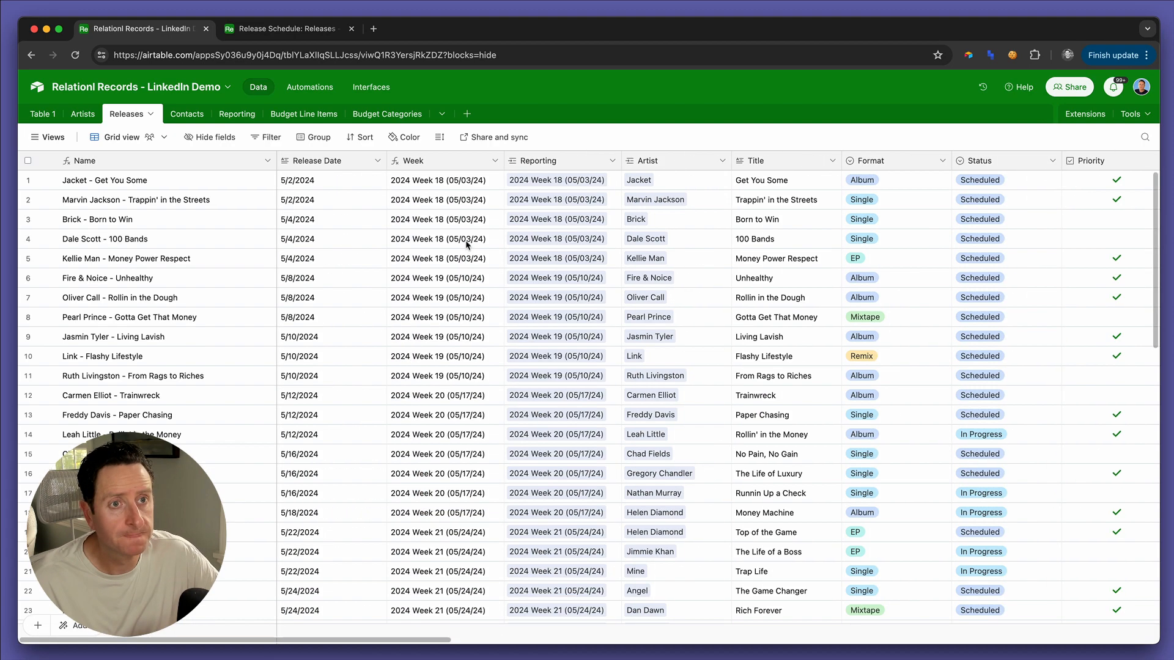
double_click(332, 161)
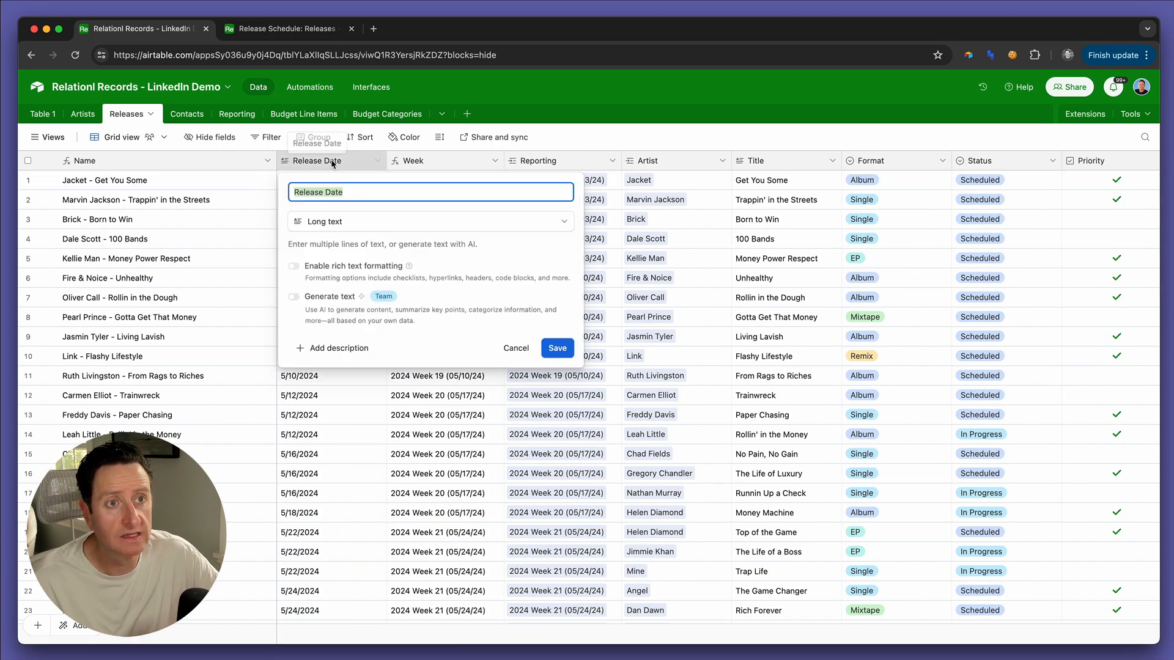
click(324, 222)
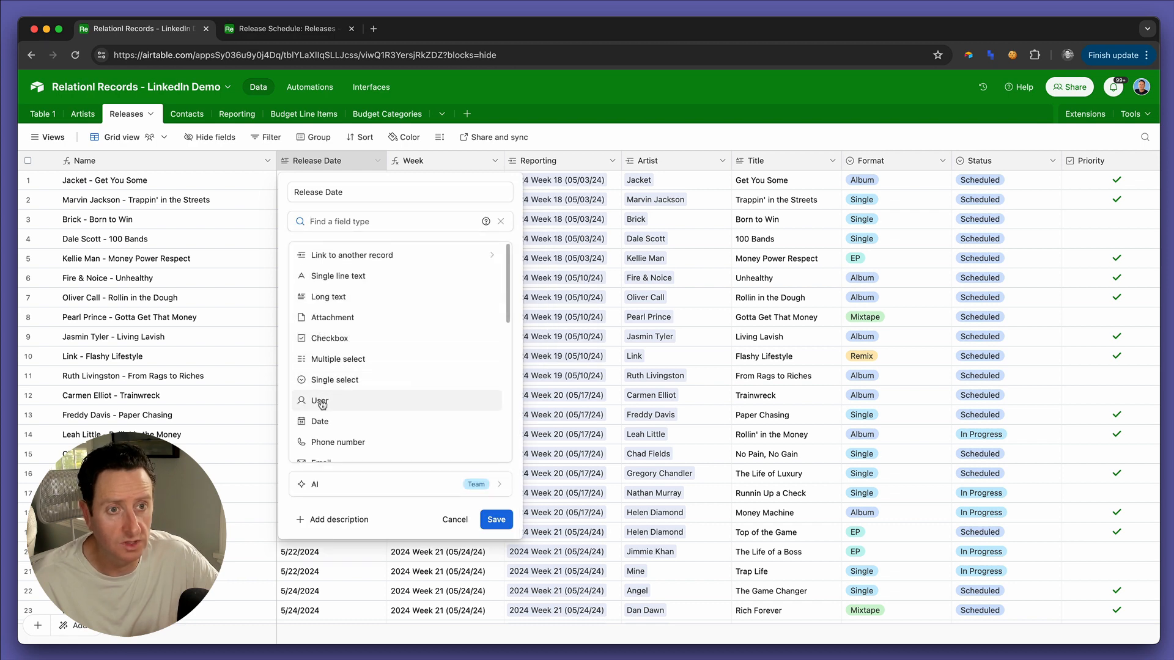
click(320, 421)
click(494, 415)
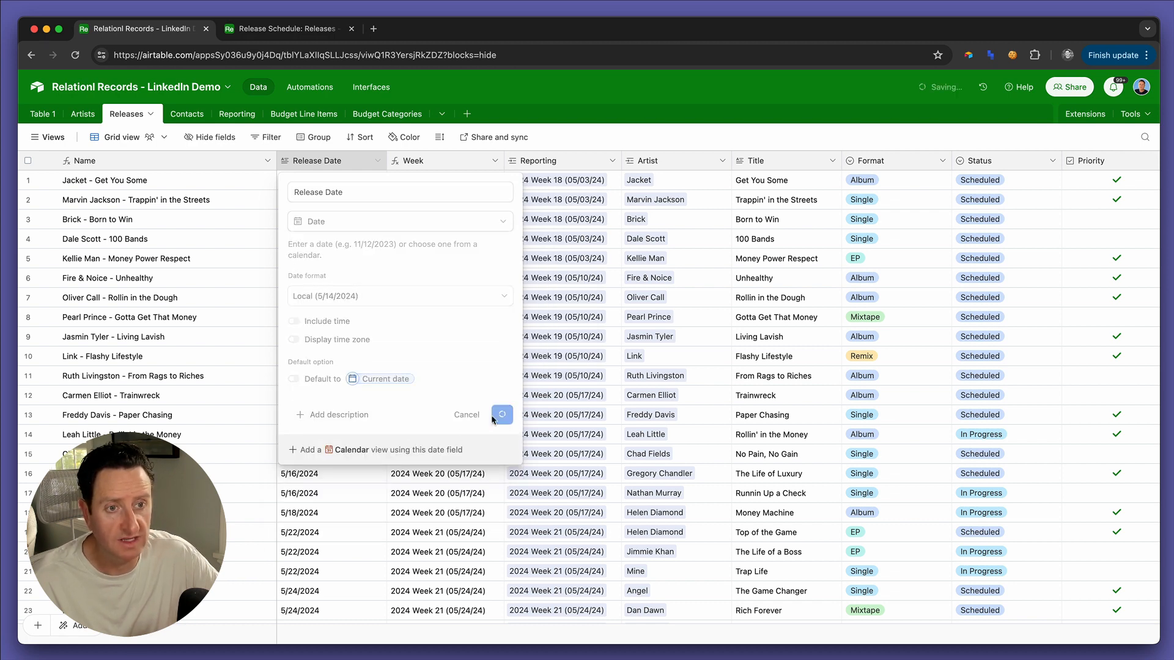
click(691, 453)
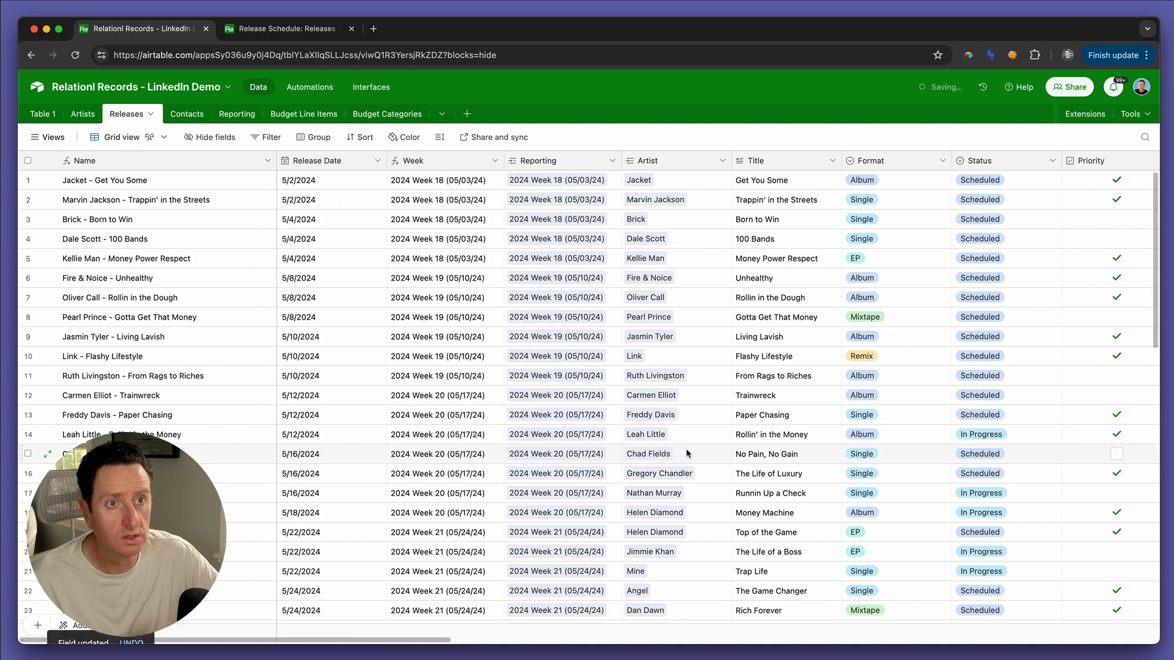
Return to the Add Release form and change its Title field to the Single line text type.
click(270, 26)
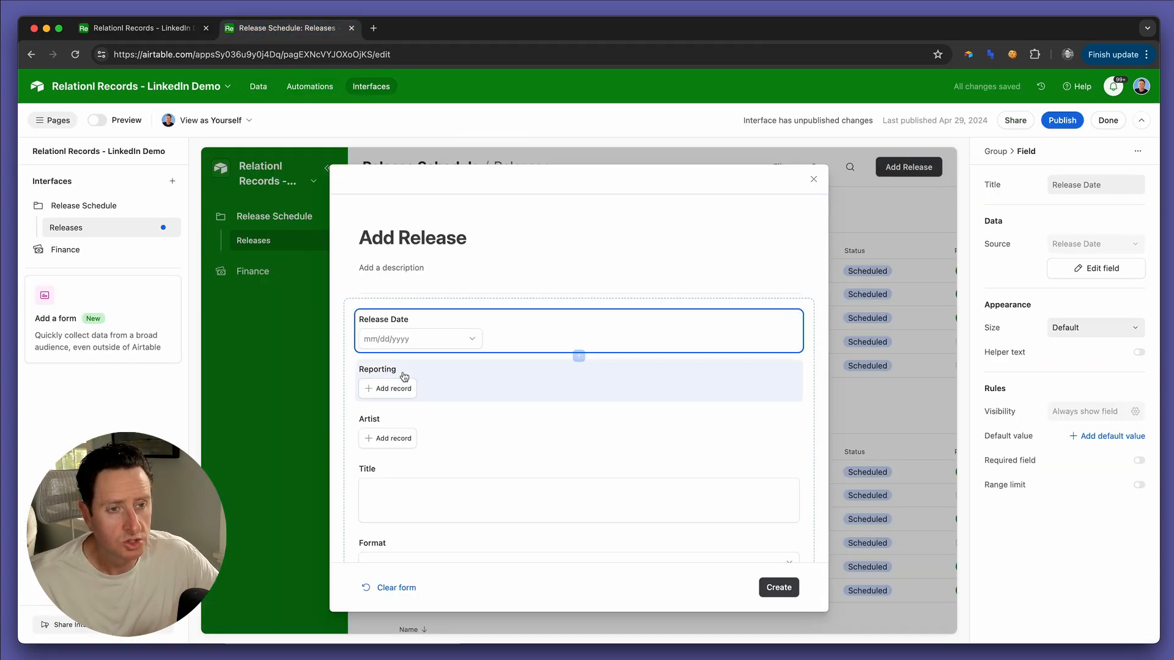
click(391, 482)
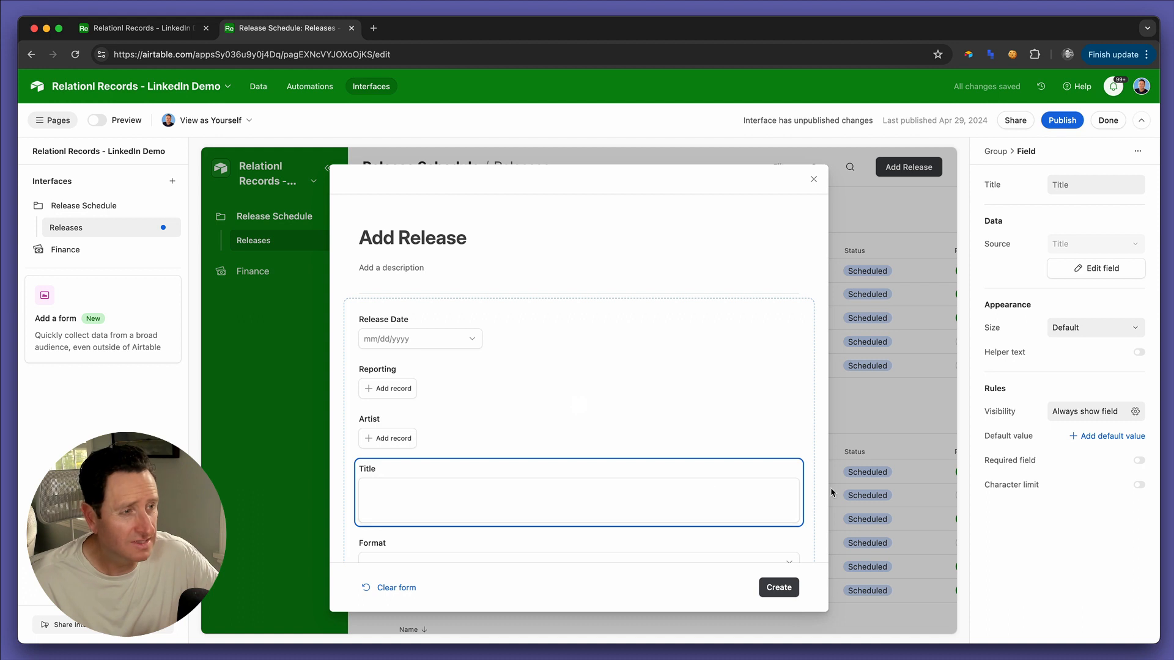
click(1114, 275)
click(865, 229)
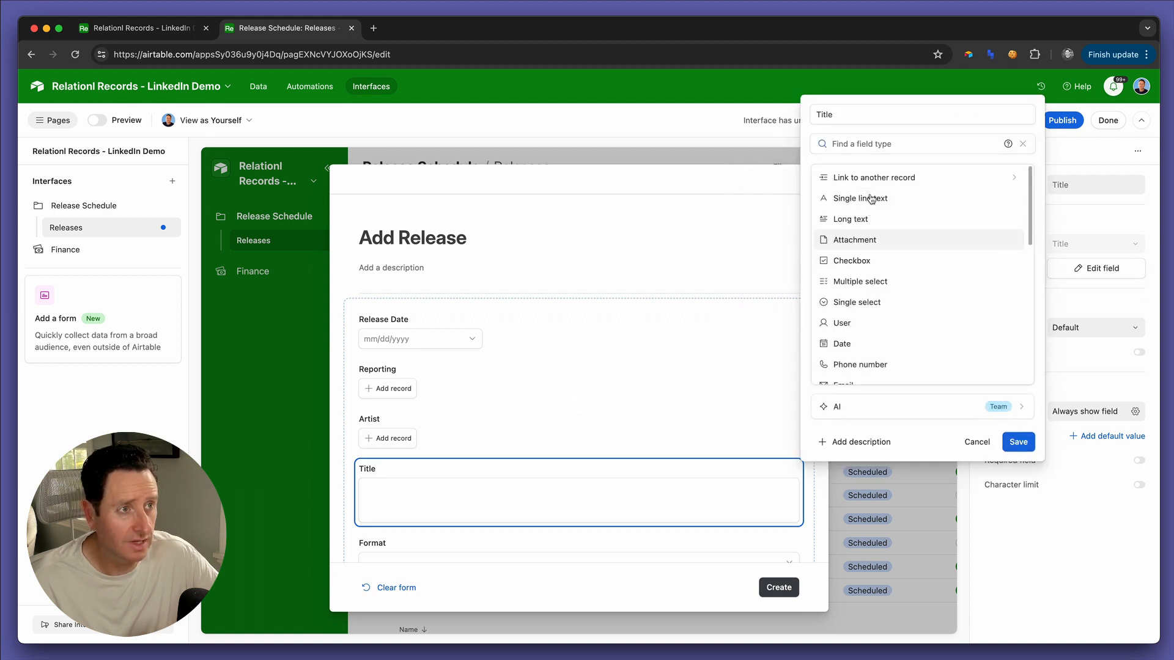
click(872, 199)
click(1019, 341)
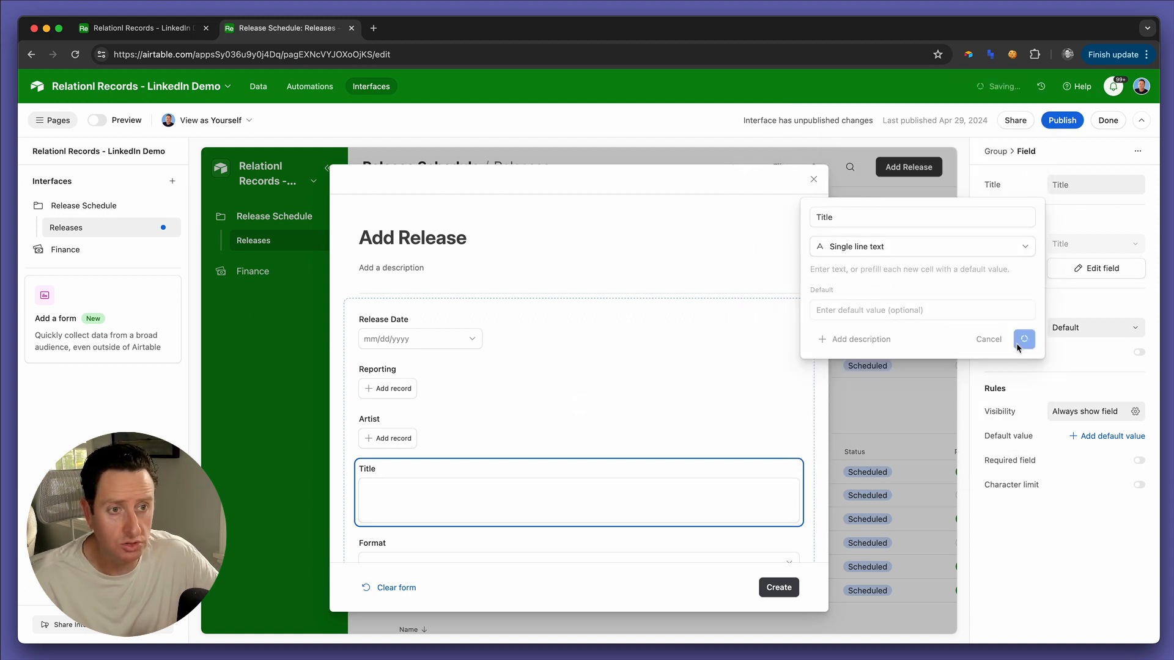
click(668, 455)
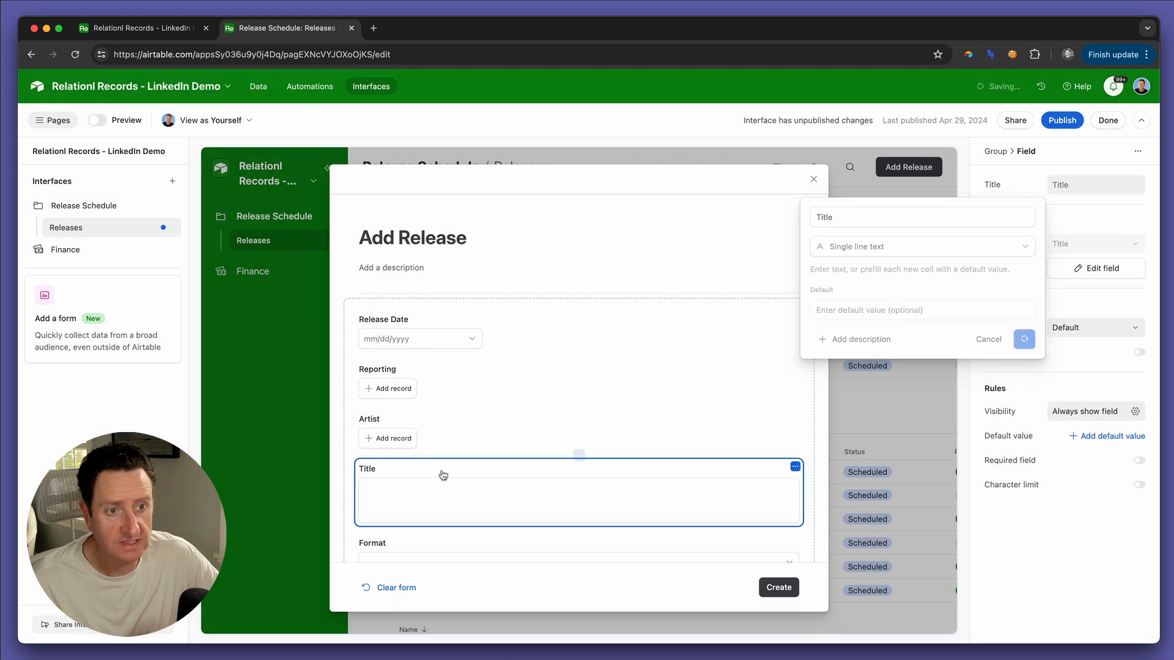
Reorder the form fields so that Artist, Title and Format come before Release Date.
click(404, 422)
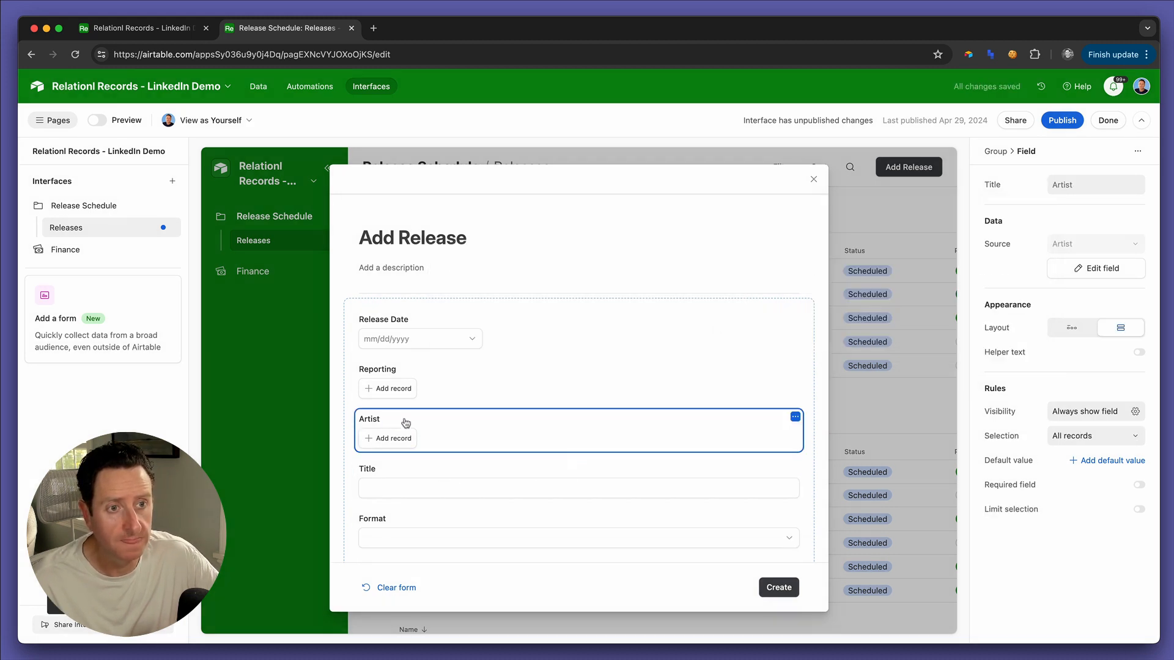
drag(410, 376, 408, 315)
click(385, 476)
drag(382, 479, 394, 356)
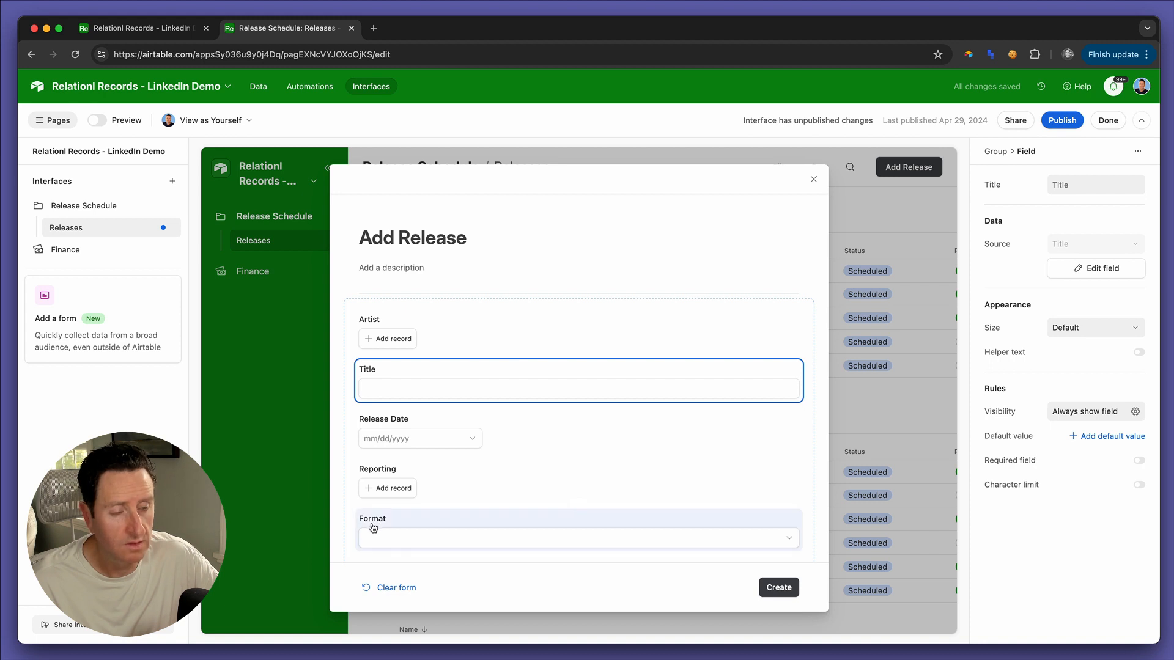
drag(374, 519, 385, 411)
Remove the Reporting, Status, Priority and Artwork fields from the Add Release form.
scroll(379, 466, down, 3)
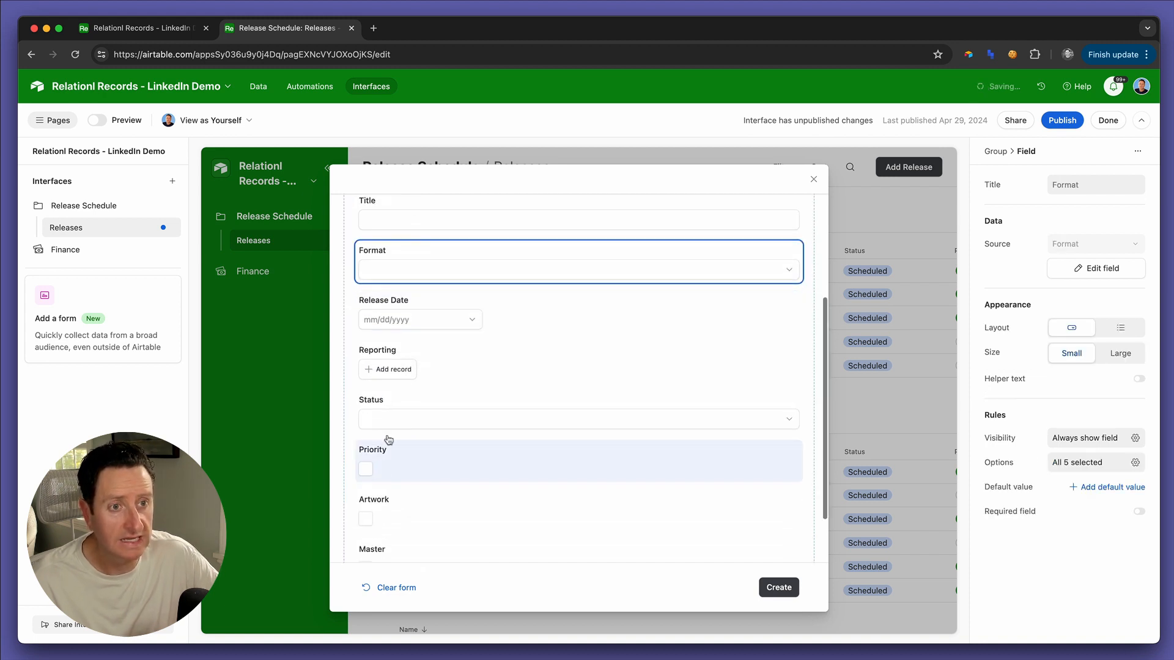
click(432, 358)
key(BackSpace)
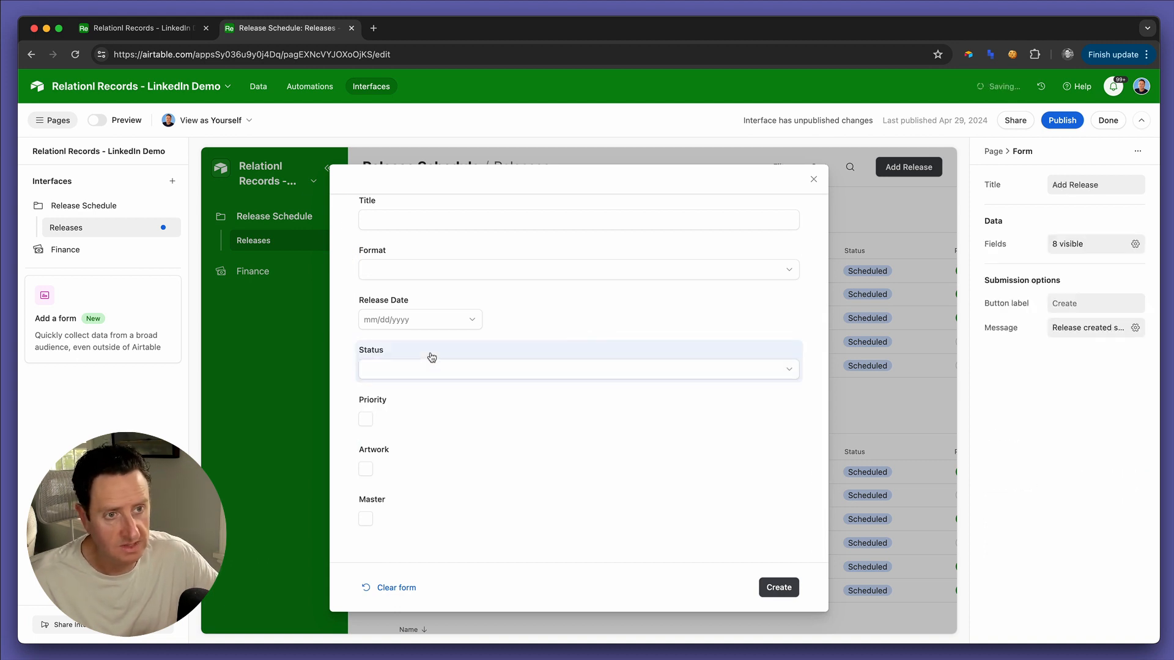
click(430, 358)
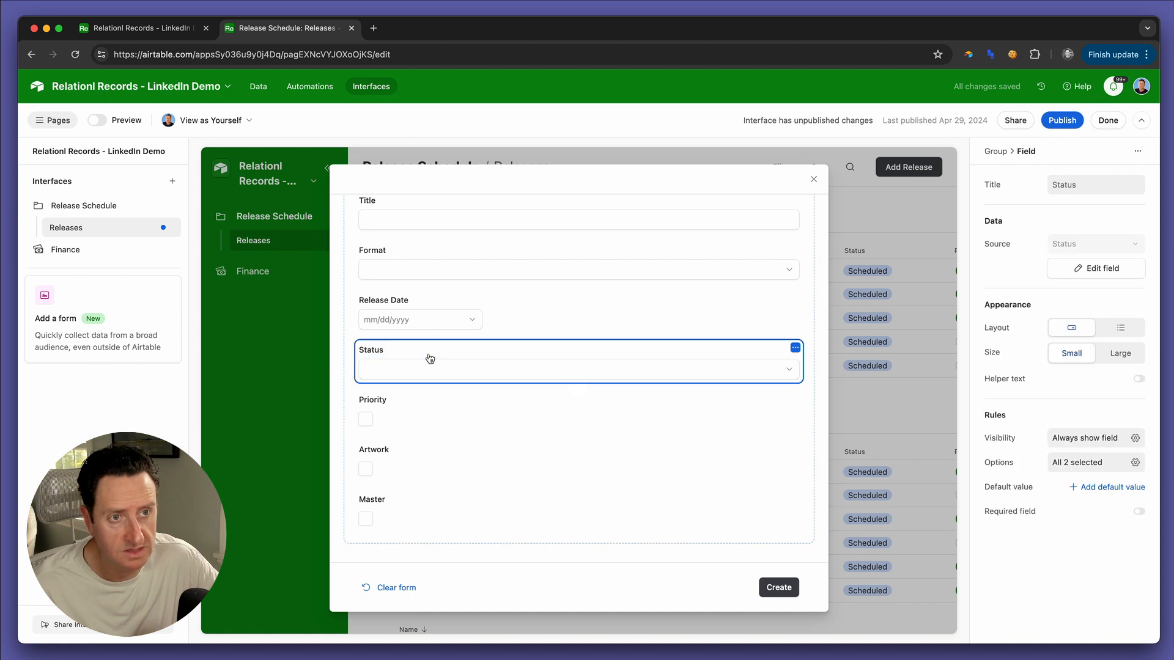
key(BackSpace)
click(427, 356)
click(423, 384)
key(BackSpace)
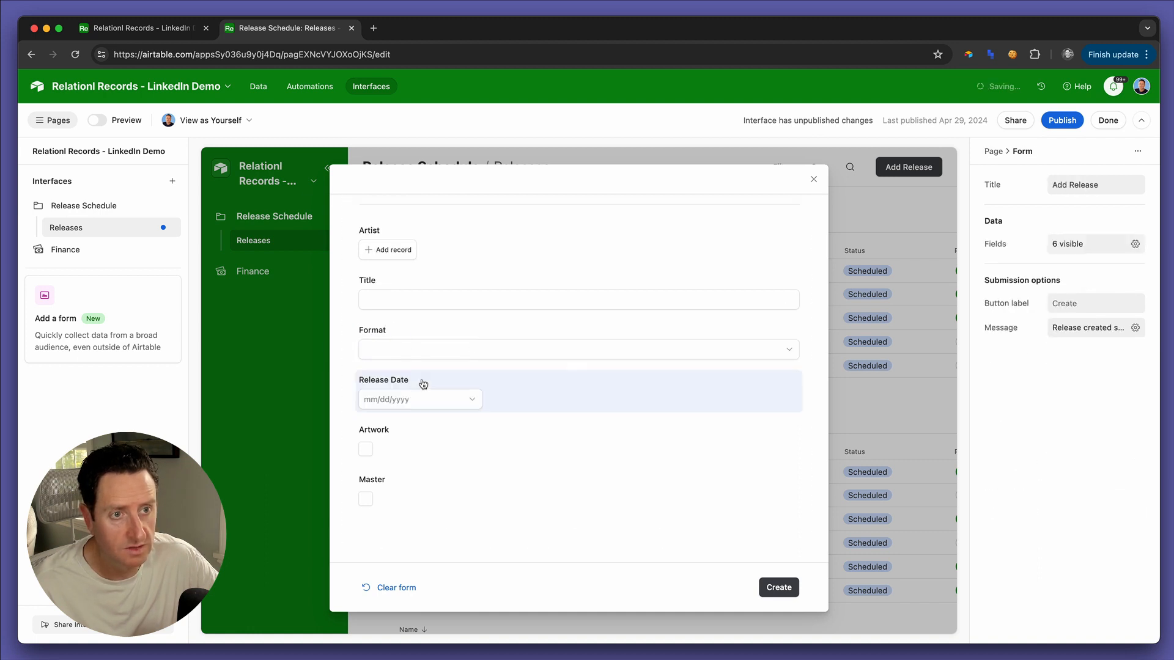
click(409, 439)
key(BackSpace)
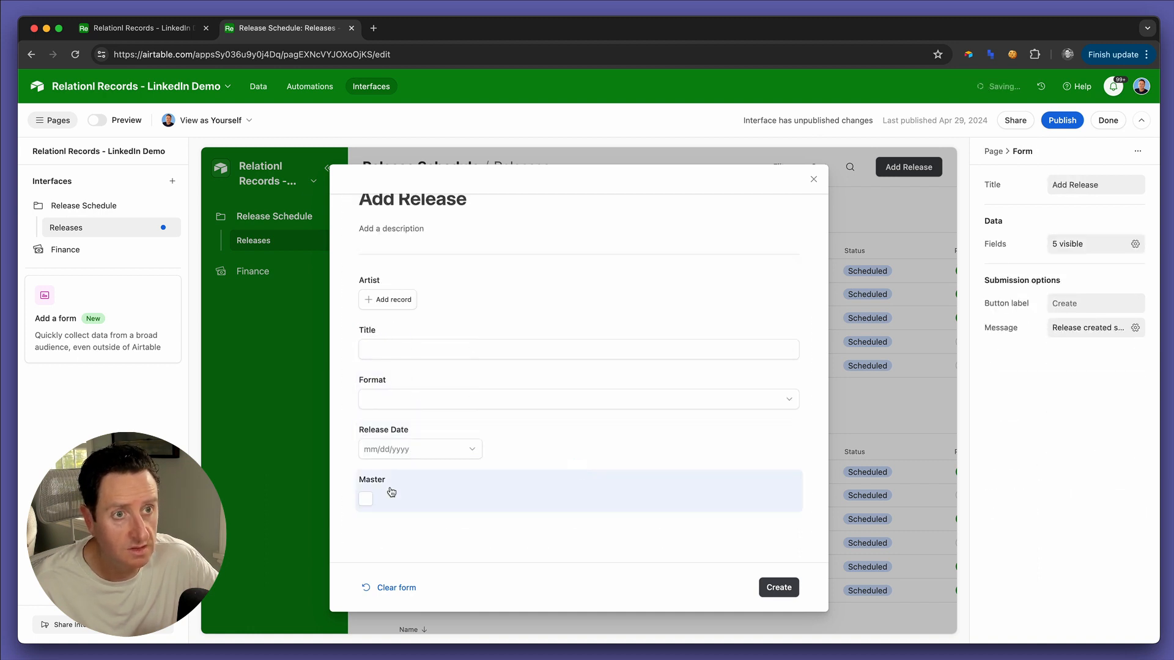
Remove the Master field from the Add Release form and make the Artist field required.
click(387, 488)
key(BackSpace)
click(450, 348)
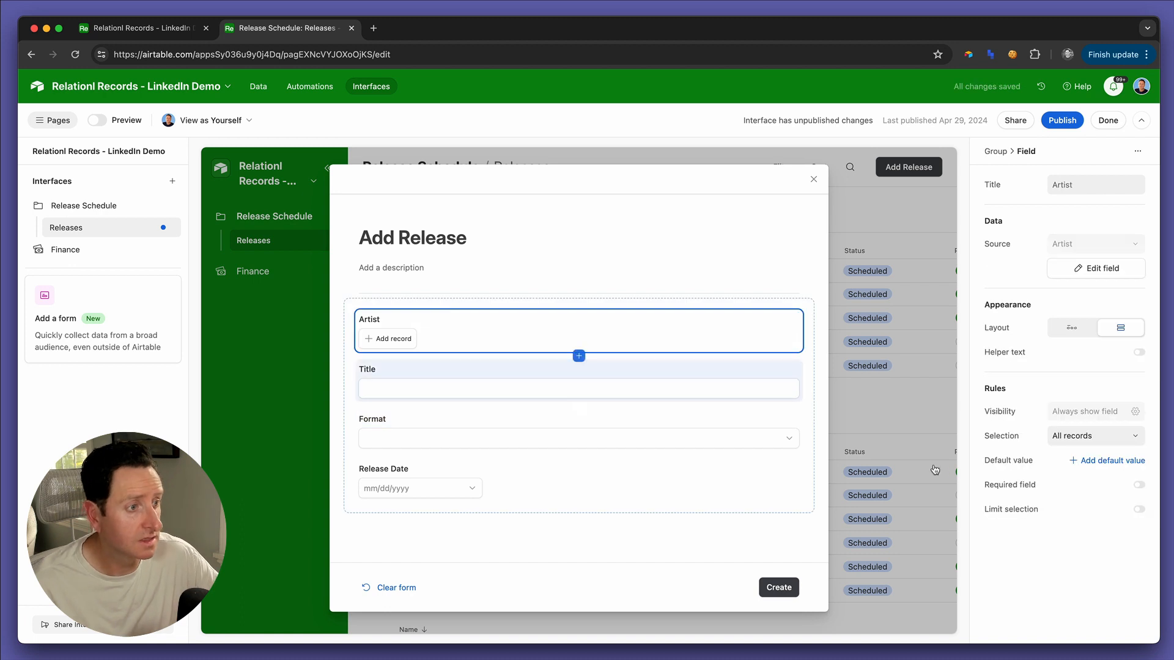
click(1138, 485)
Rename the form's Artist source field as Main Artist and save the field.
click(1107, 275)
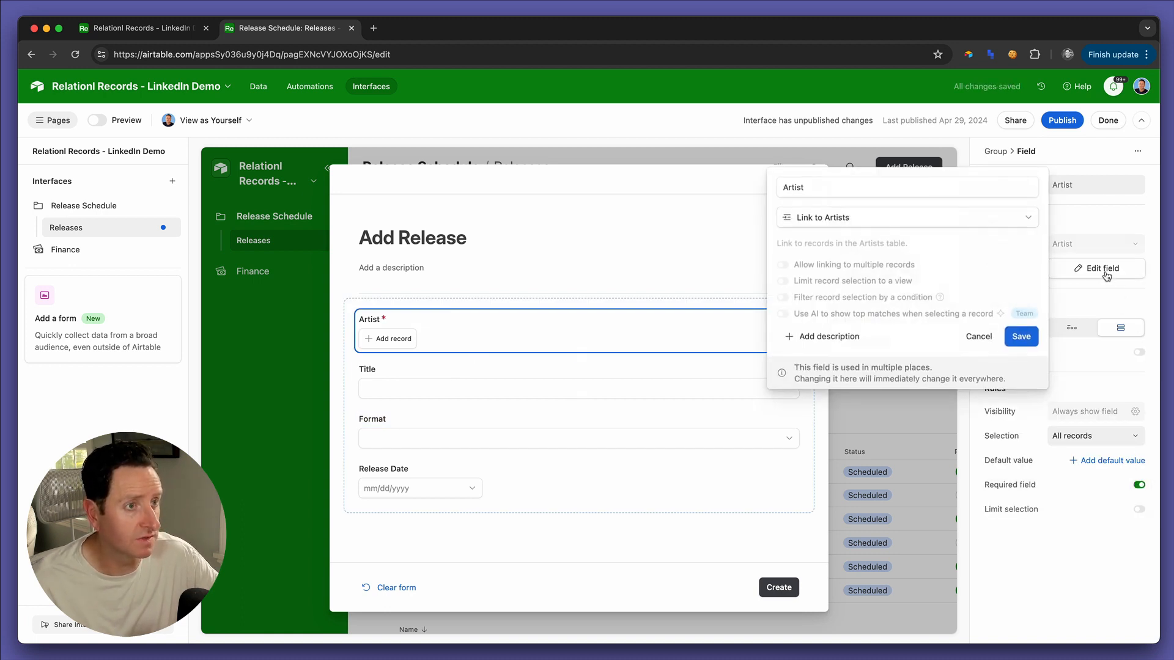
click(913, 194)
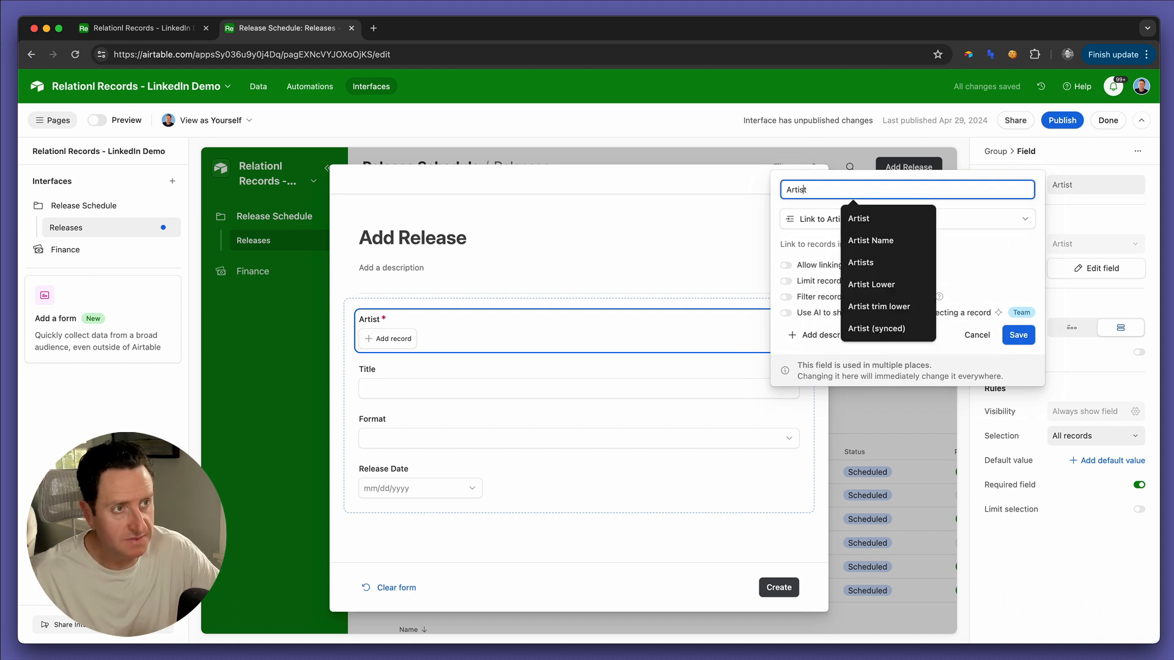
key(Left)
key(Left)
key(Left)
key(Left)
key(Left)
text(main)
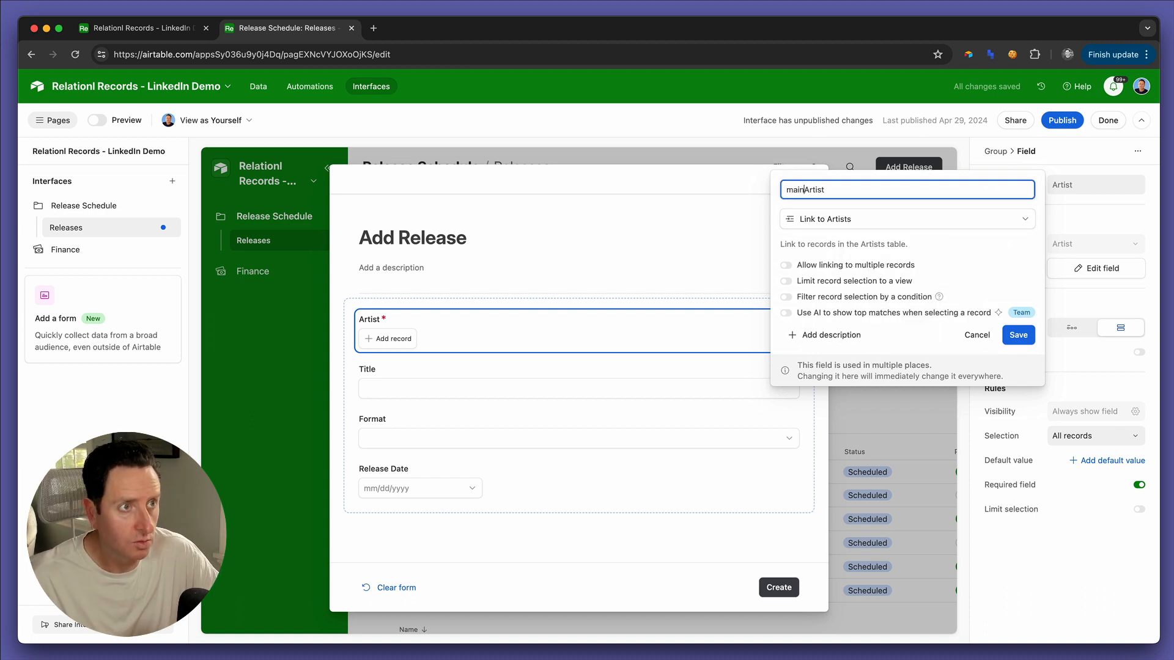
key(BackSpace)
key(BackSpace)
key(BackSpace)
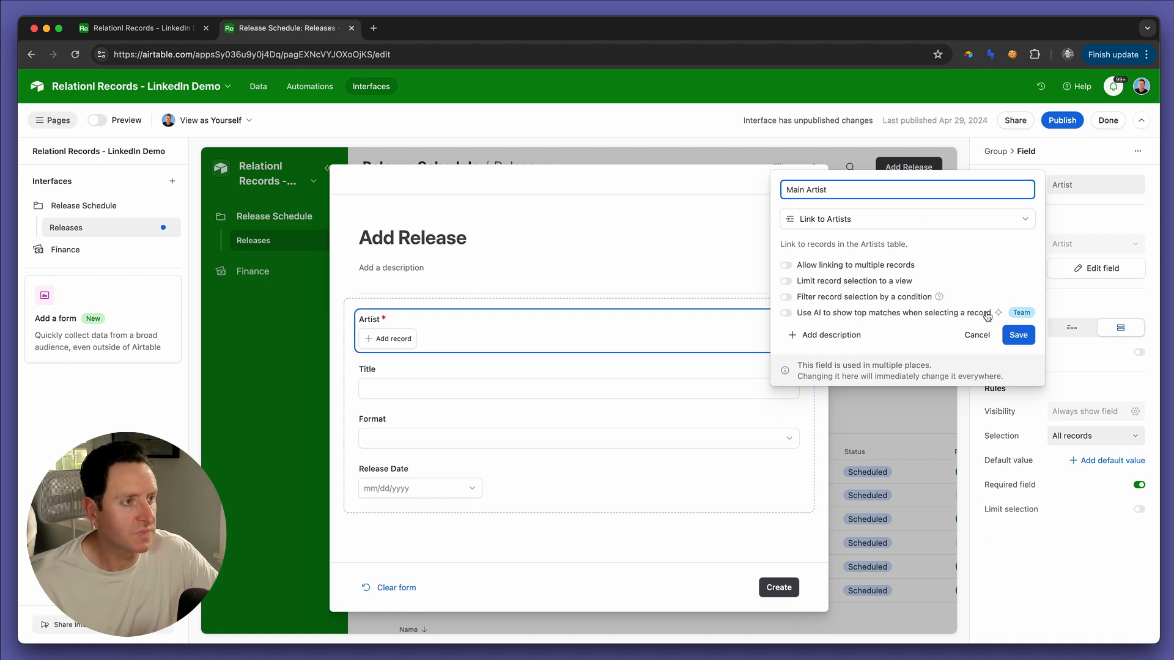
click(1019, 335)
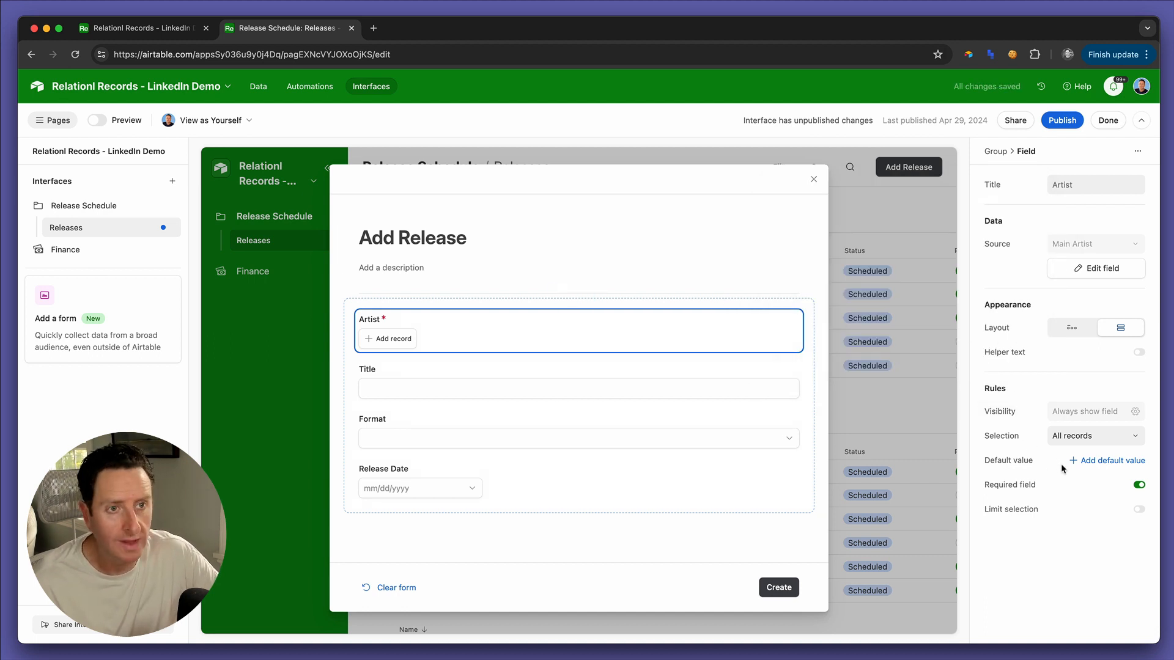
Make the Title and Format fields required in the Add Release form.
click(618, 374)
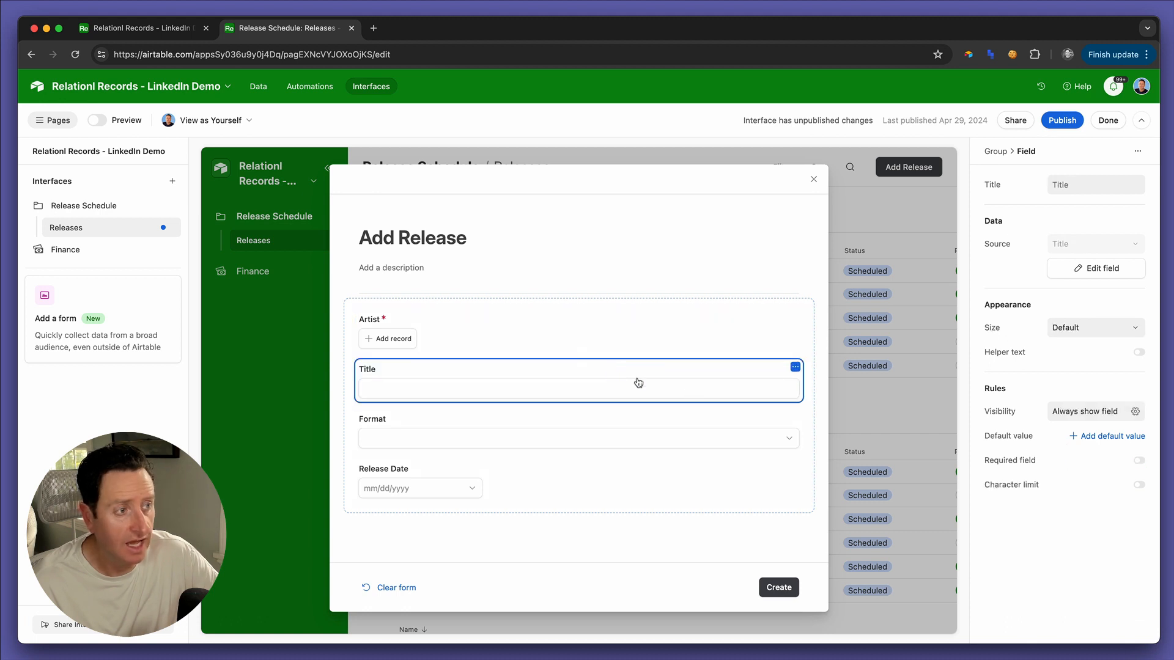
click(1139, 460)
click(702, 430)
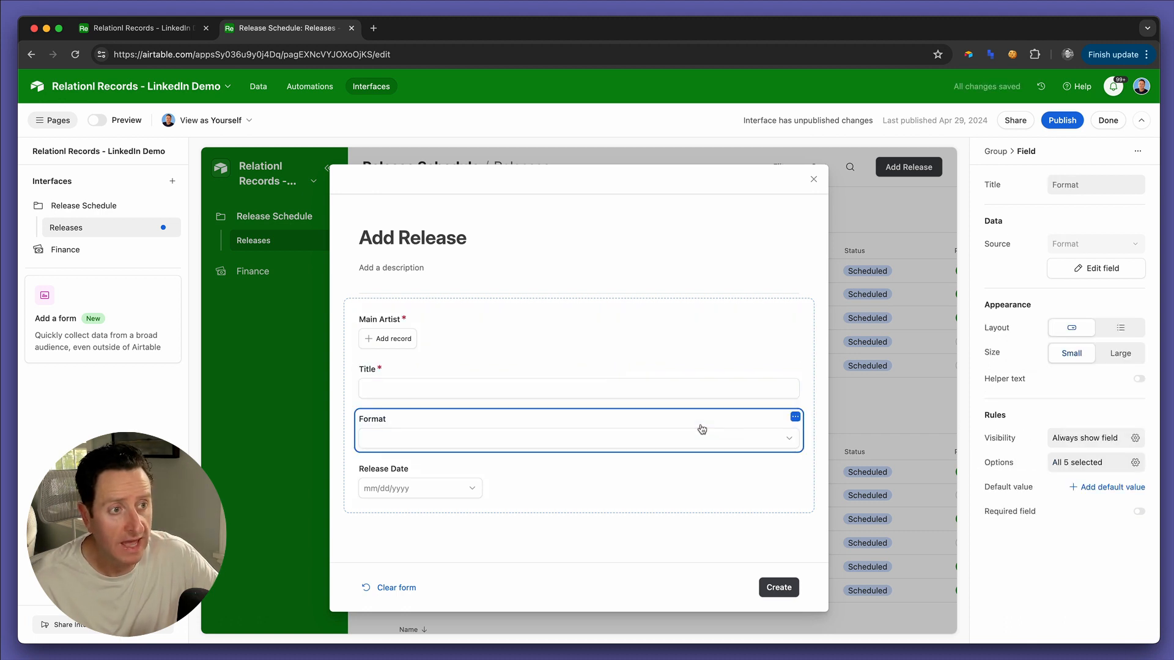
click(1139, 512)
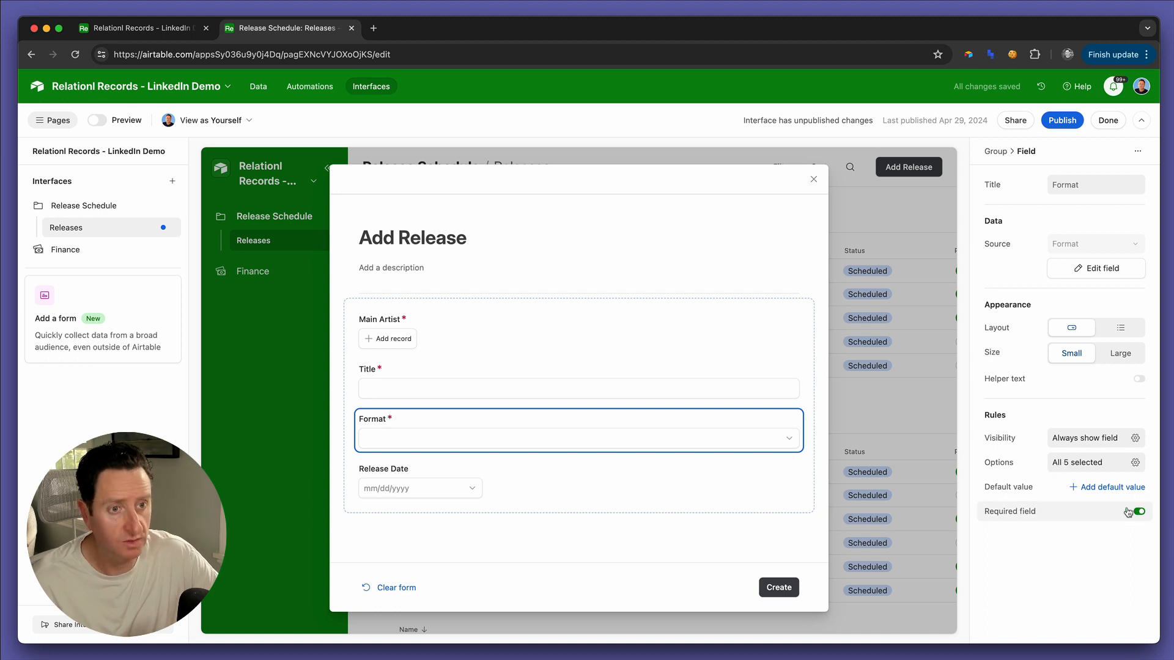
click(630, 481)
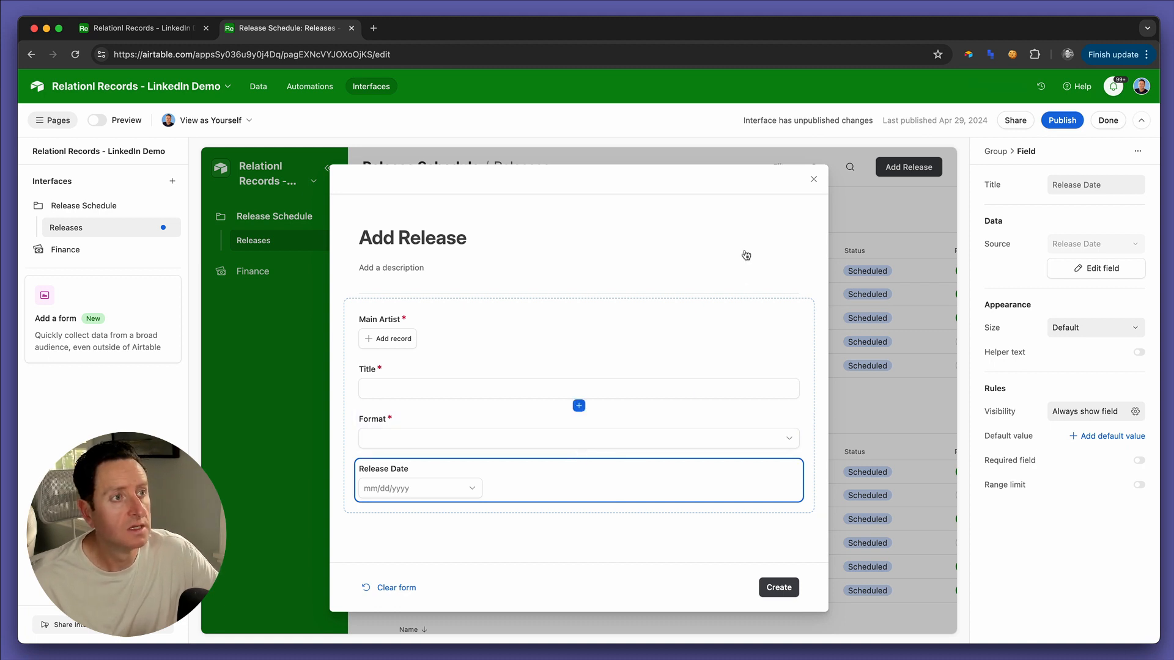
Close and reopen the Add Release form, and switch the interface to preview mode.
click(814, 179)
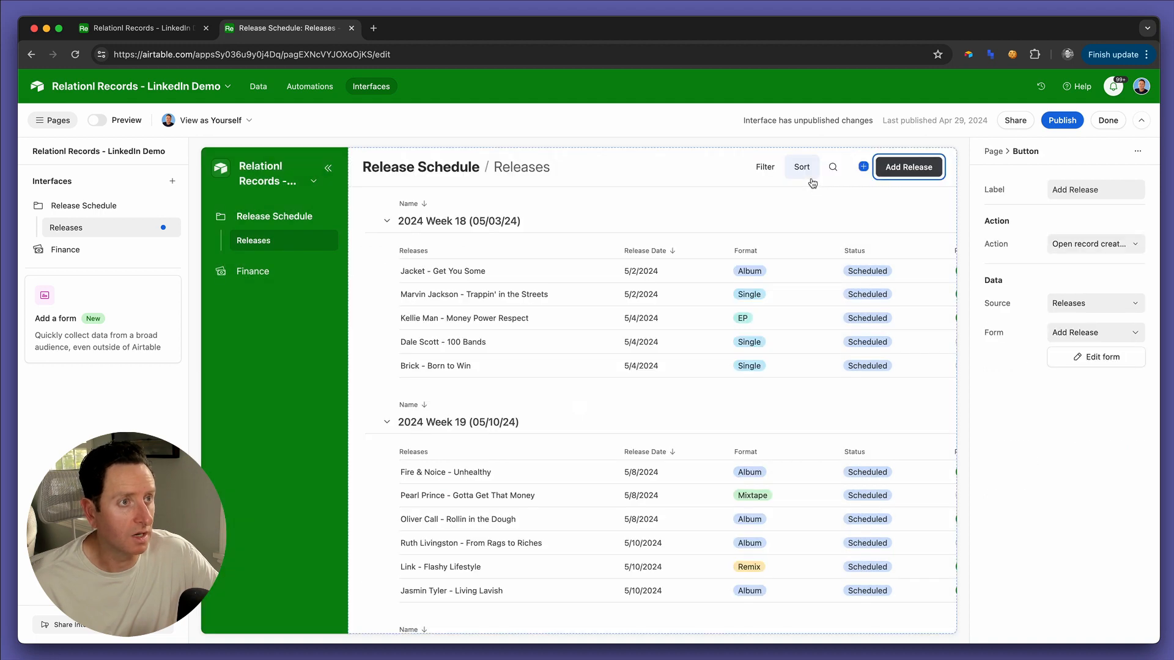
click(898, 177)
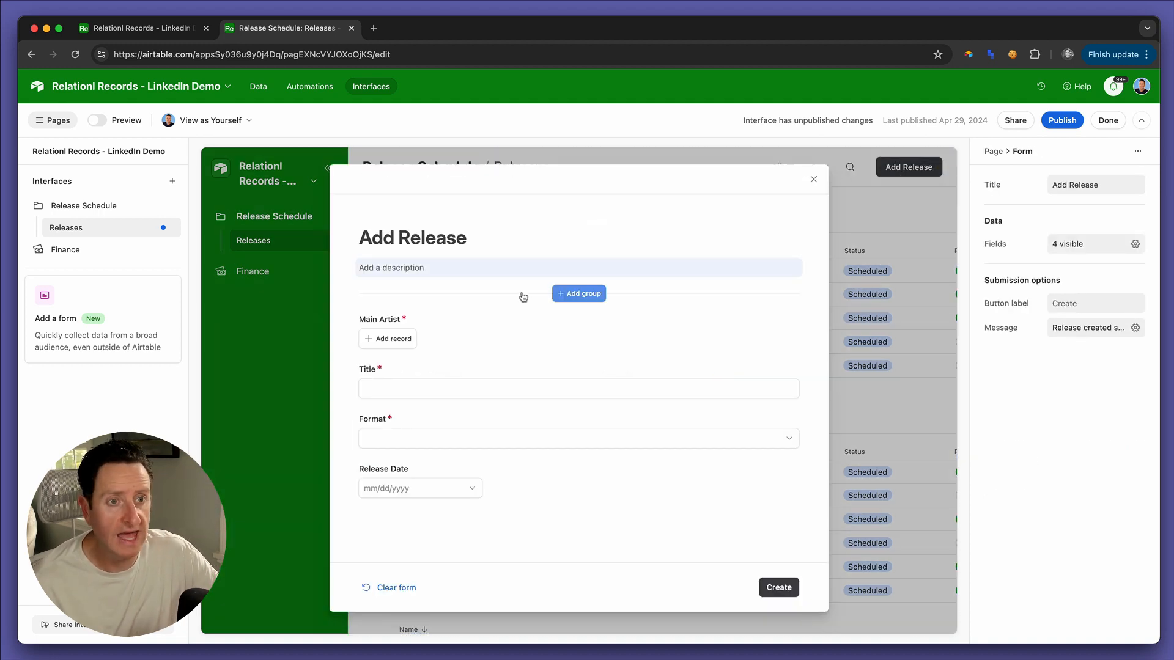
click(98, 120)
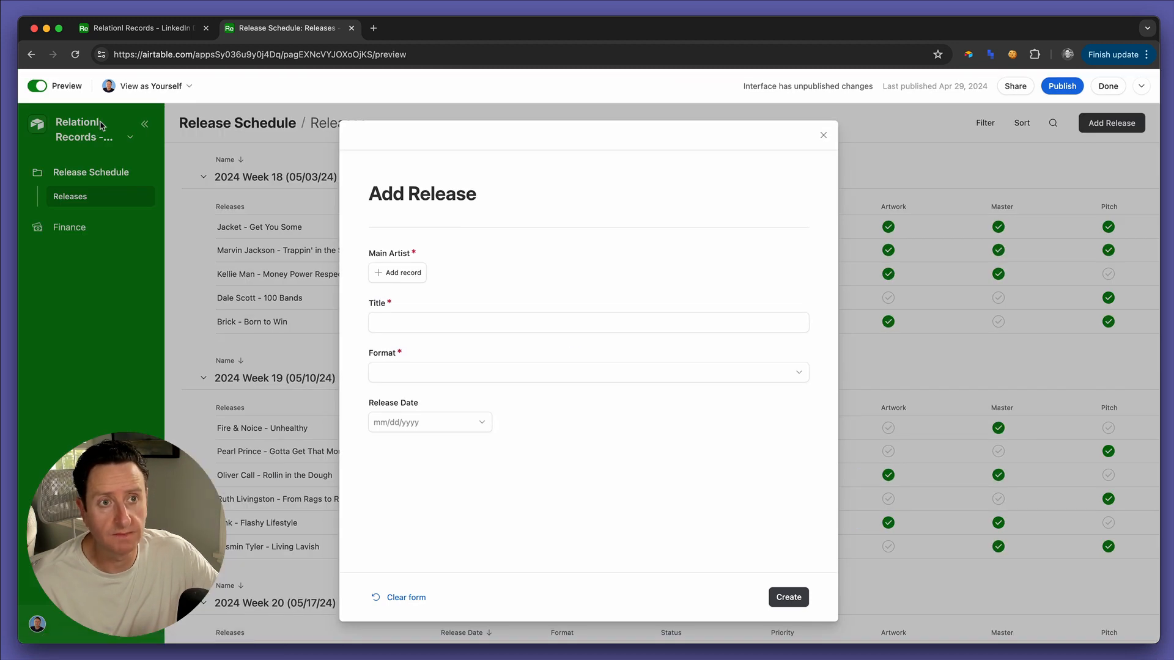
Choose an existing artist as the Main Artist and enter Lance Dance as the release title.
click(388, 278)
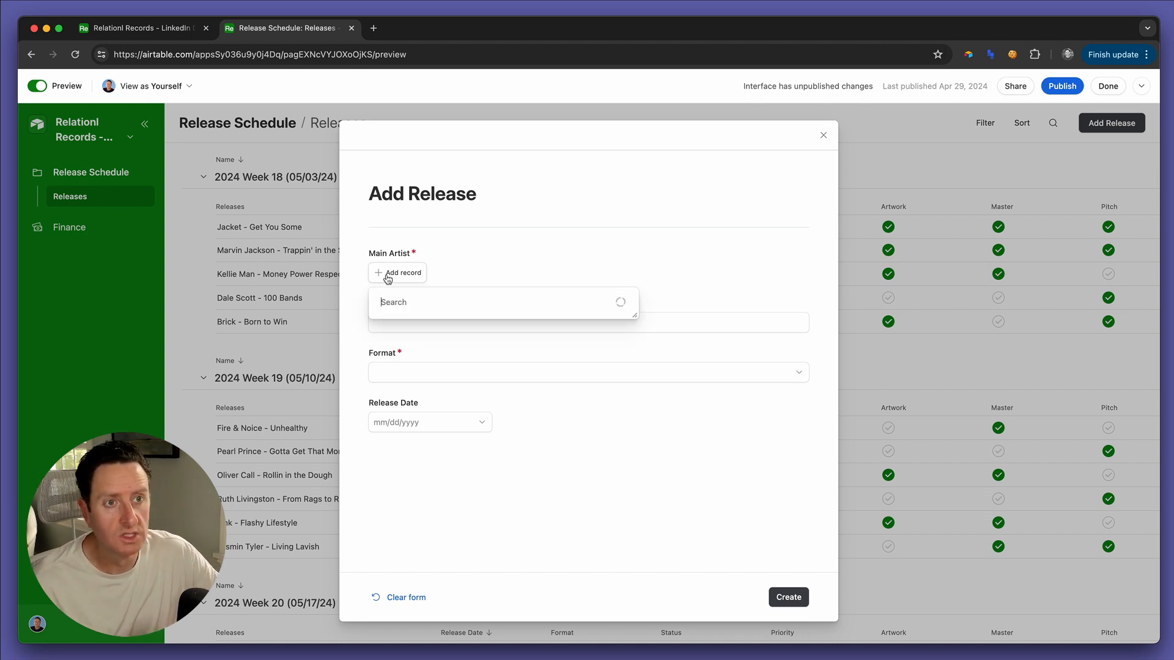
scroll(408, 401, down, 5)
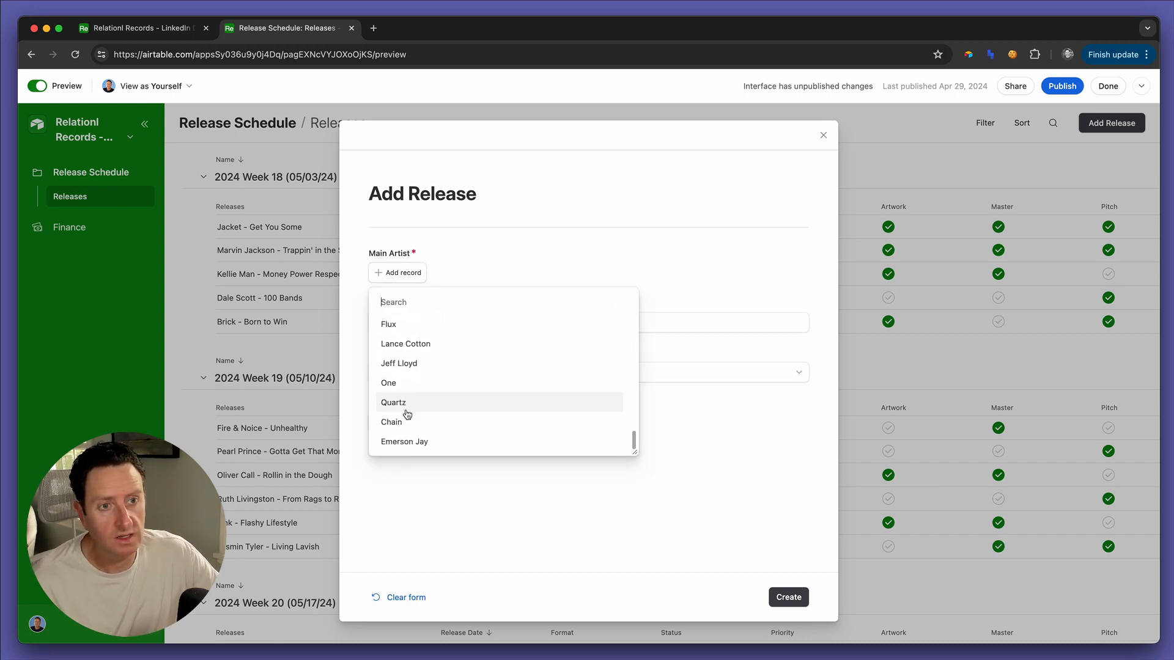
click(424, 344)
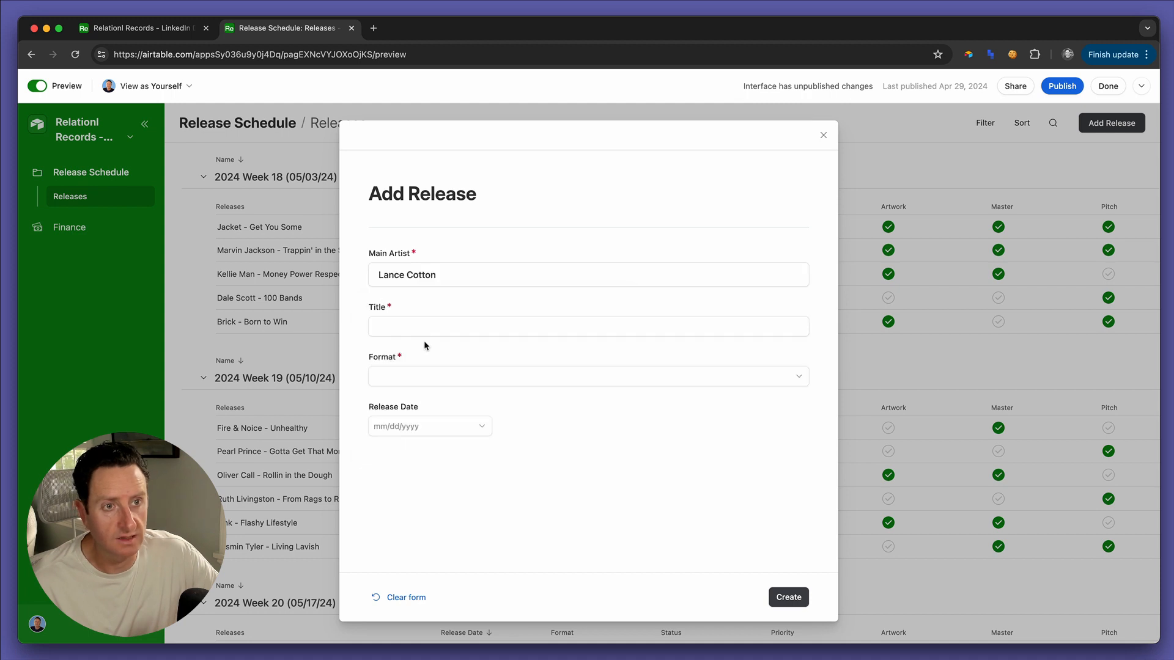
click(411, 324)
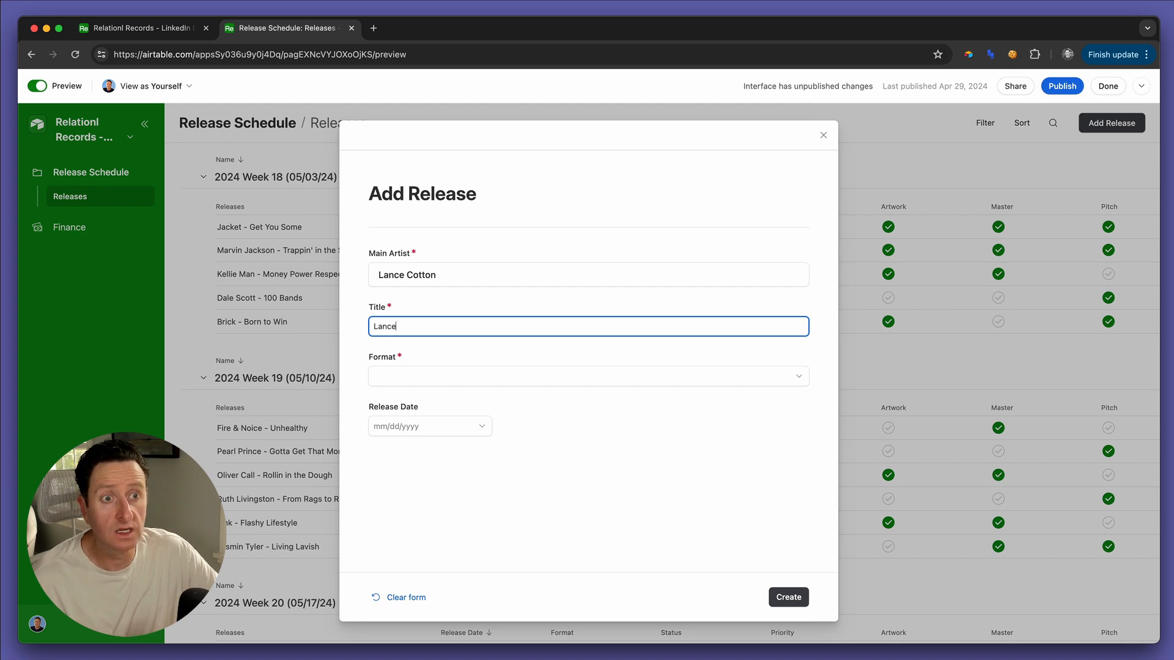
text(Lance Dance)
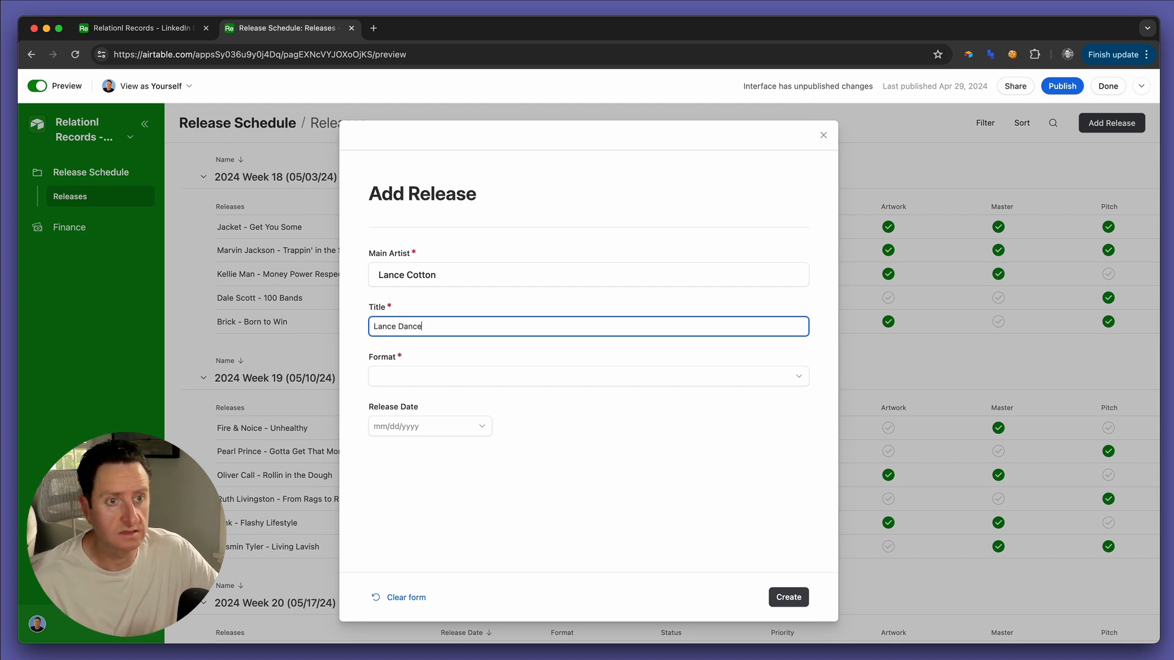
key(Tab)
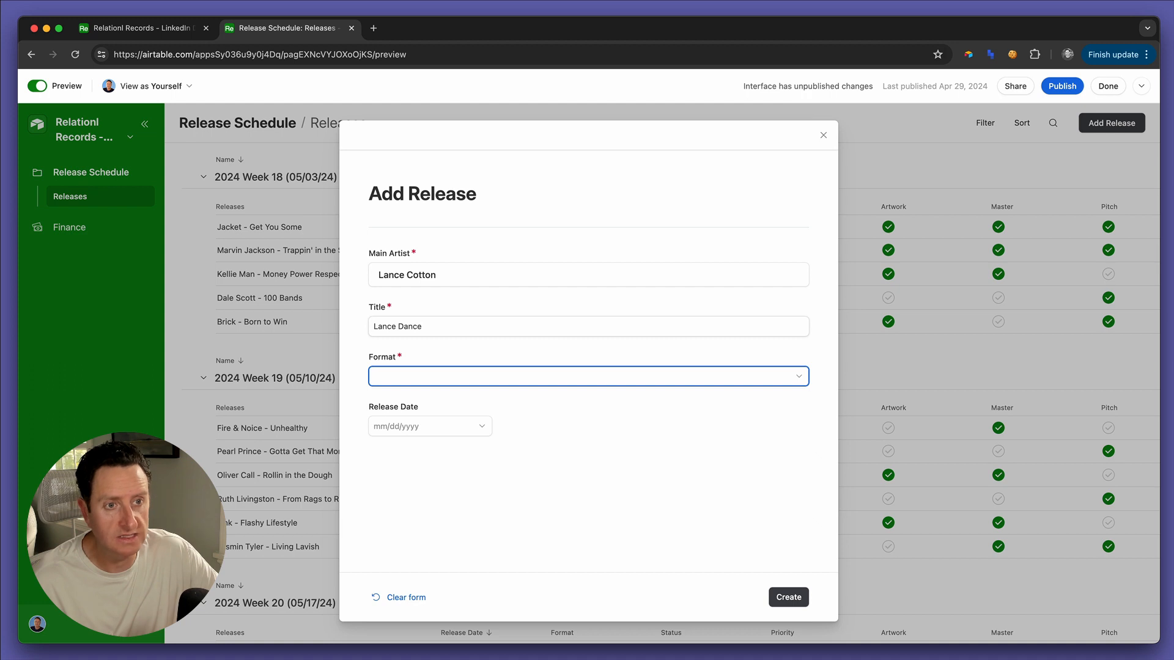
Set the Format to Single and the Release Date to 7/12/2024, and create the release.
text(S)
key(Return)
key(Tab)
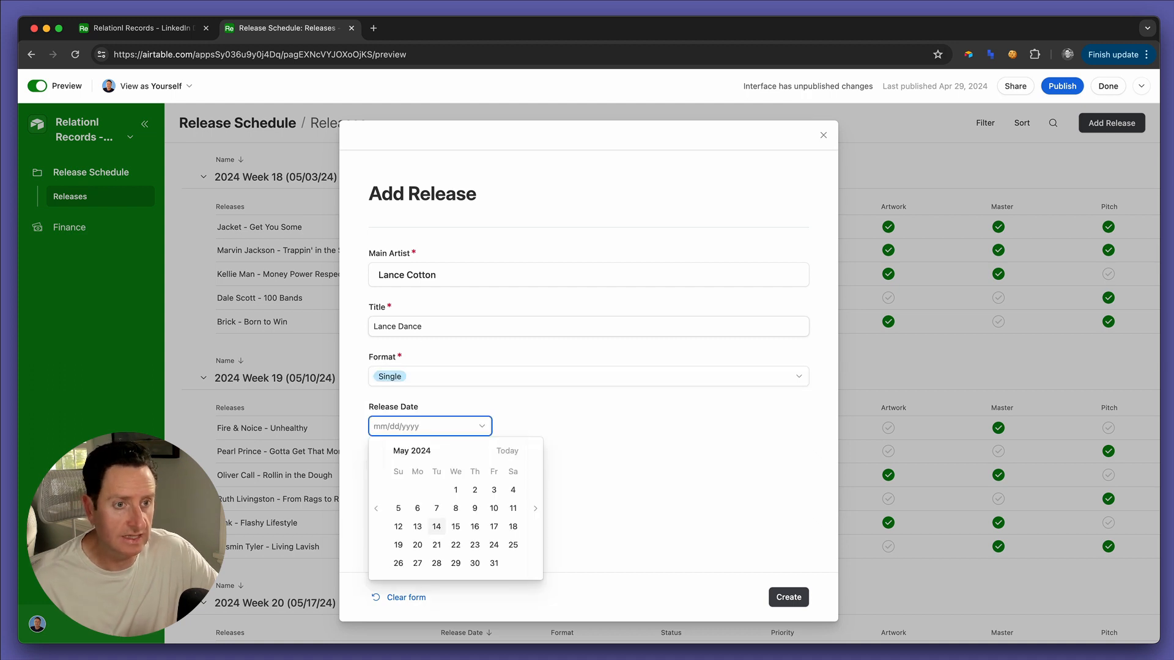
click(534, 503)
click(533, 502)
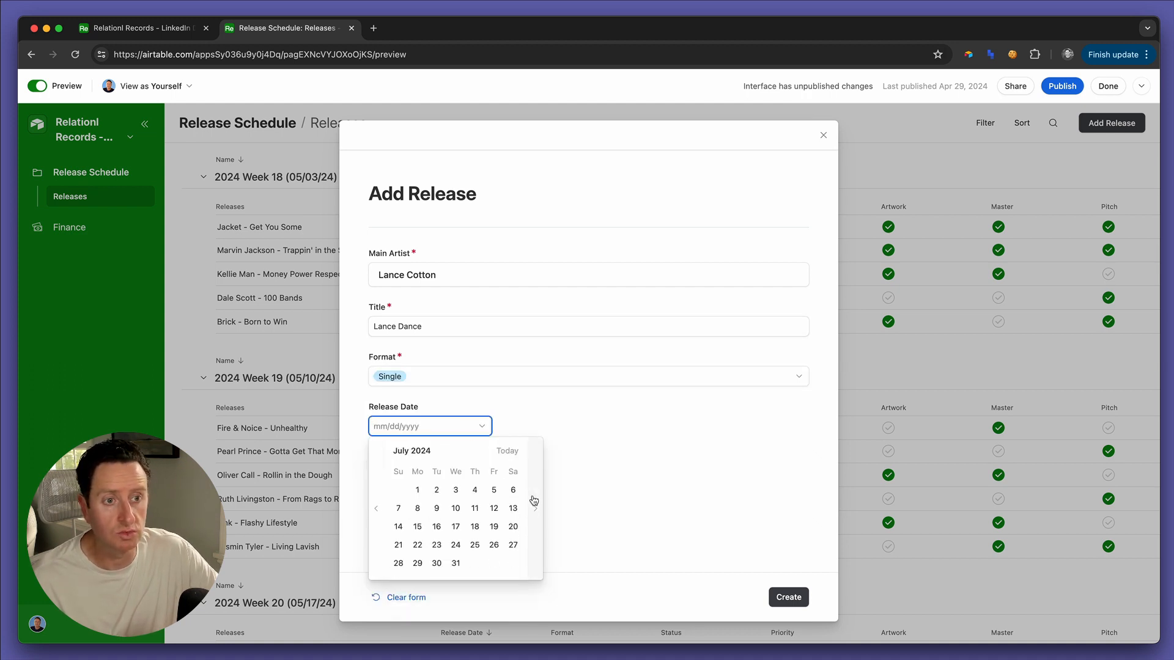
click(497, 511)
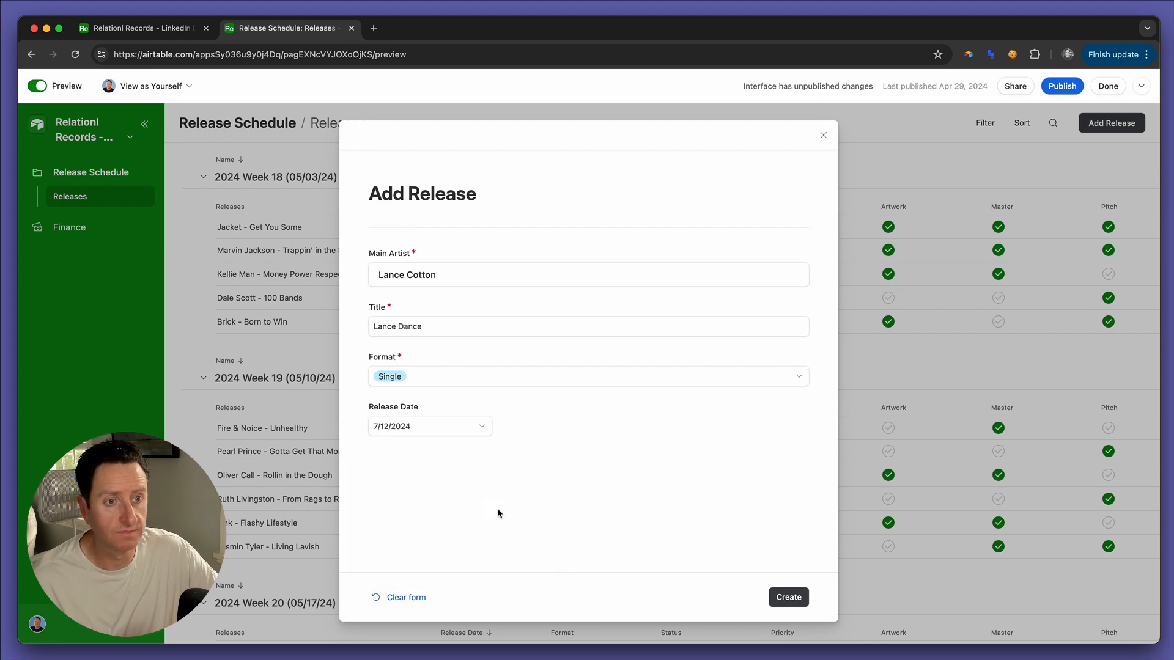
click(795, 602)
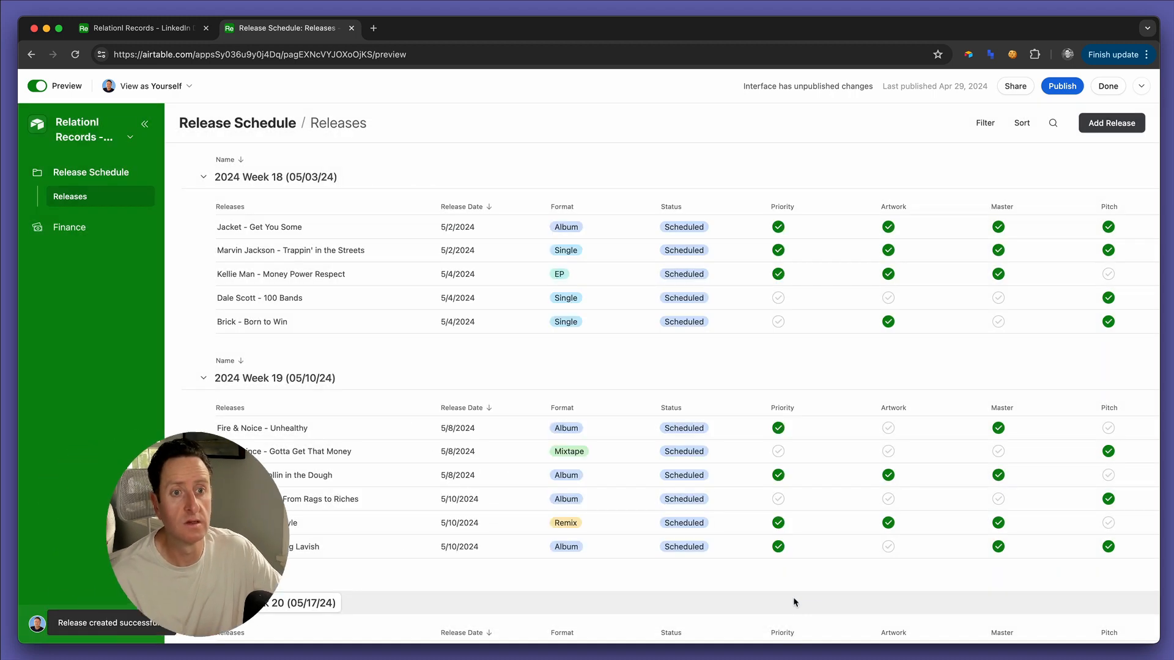
Look through the weekly groups on the Releases page for the new Lance Dance release.
scroll(524, 493, down, 1)
scroll(523, 493, down, 15)
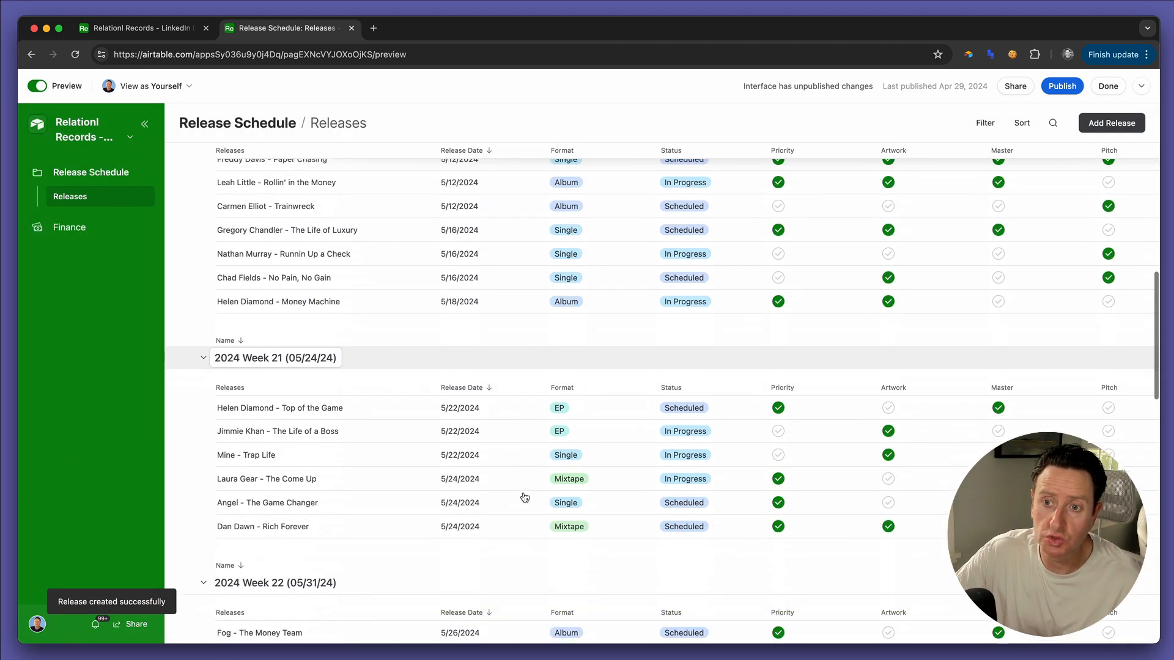
scroll(524, 497, down, 15)
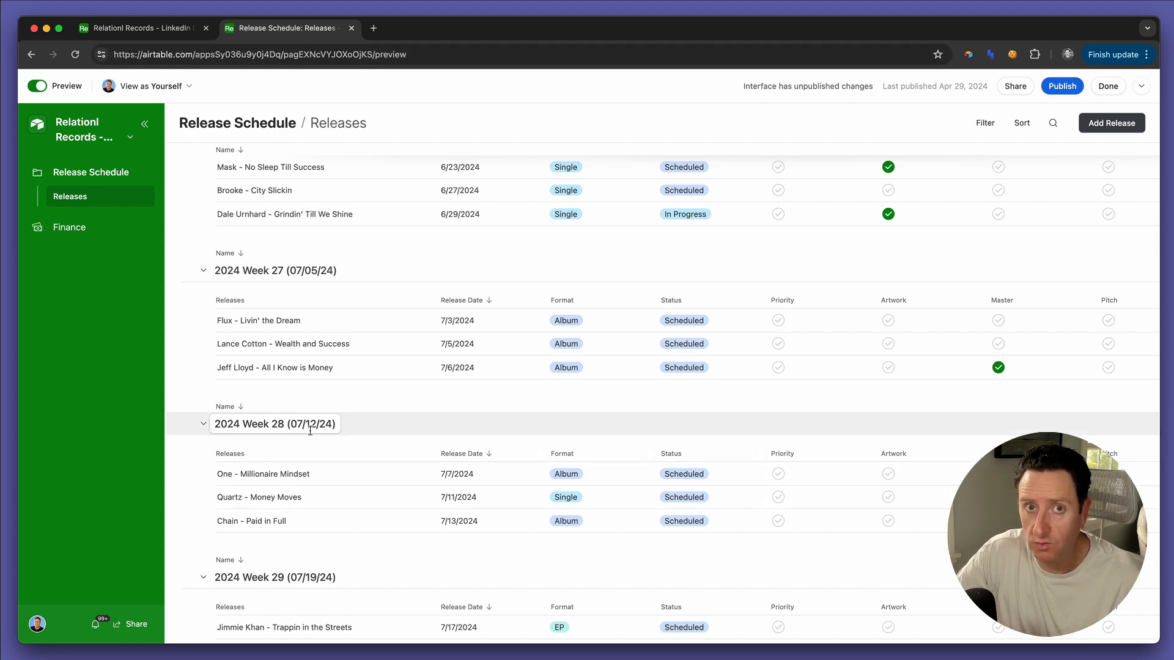
click(171, 40)
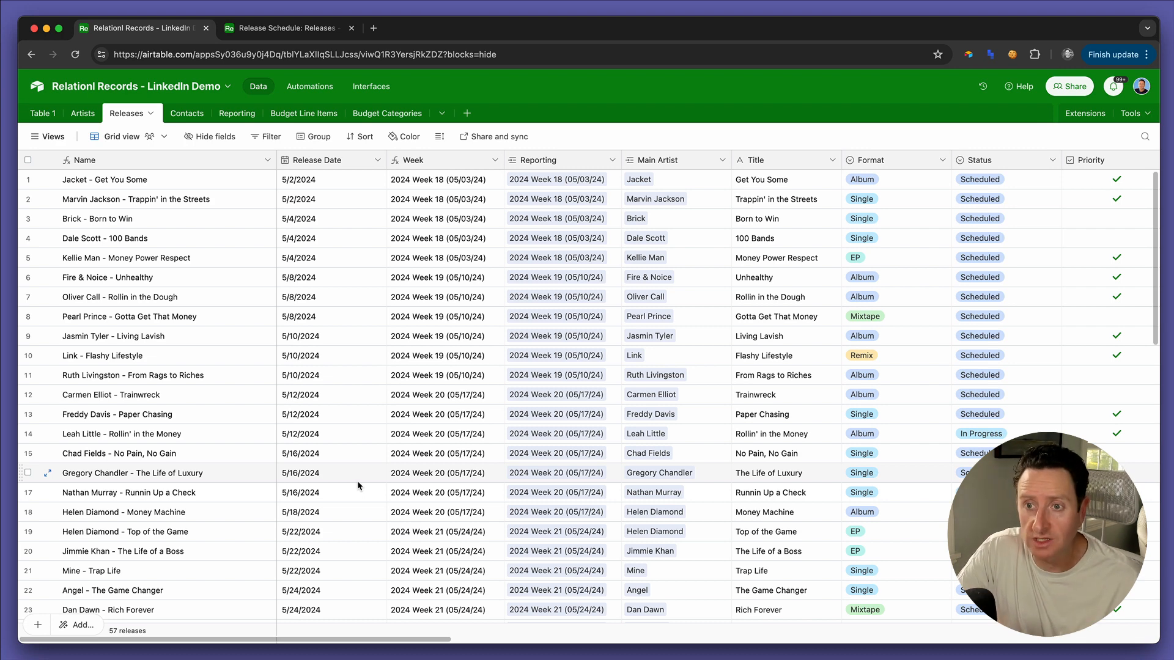
key(ctrl+Tab)
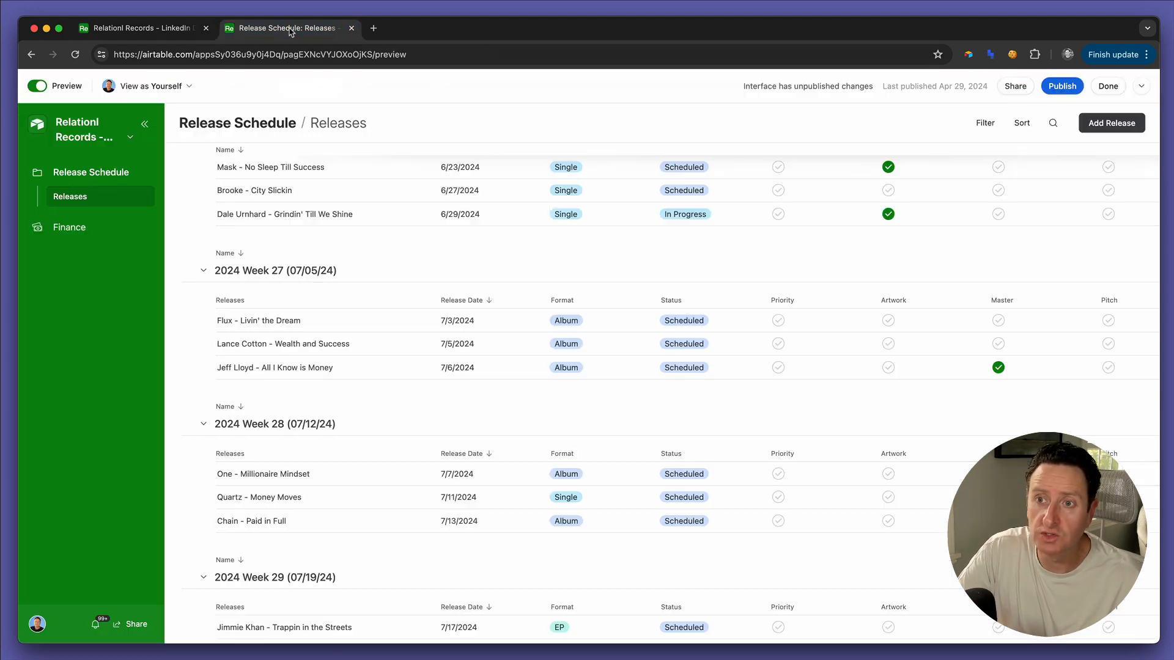
scroll(362, 393, down, 1)
scroll(362, 393, down, 5)
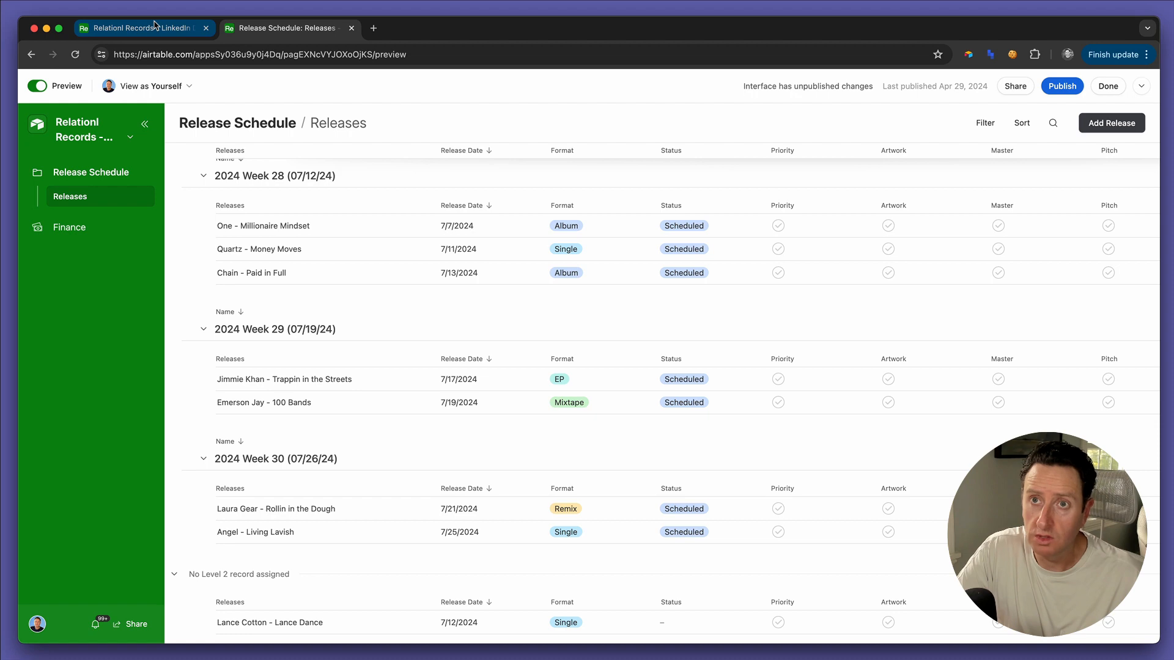
Find the Lance Dance record in the Releases table and review the Week field's formula without changing it.
click(155, 27)
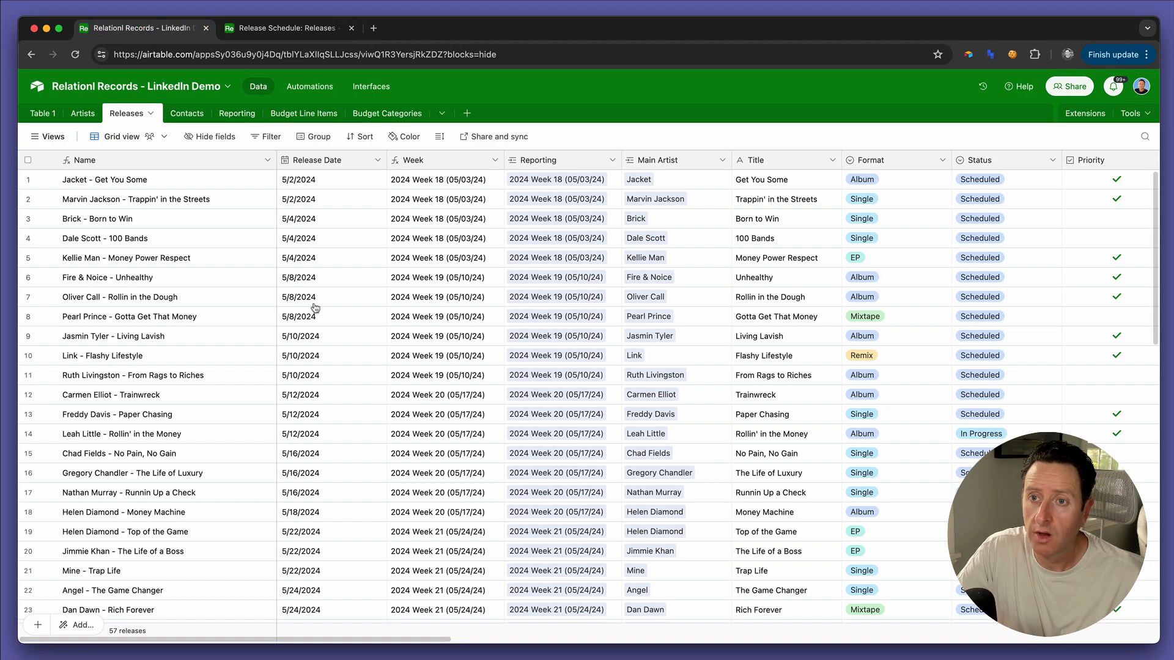
scroll(315, 307, down, 12)
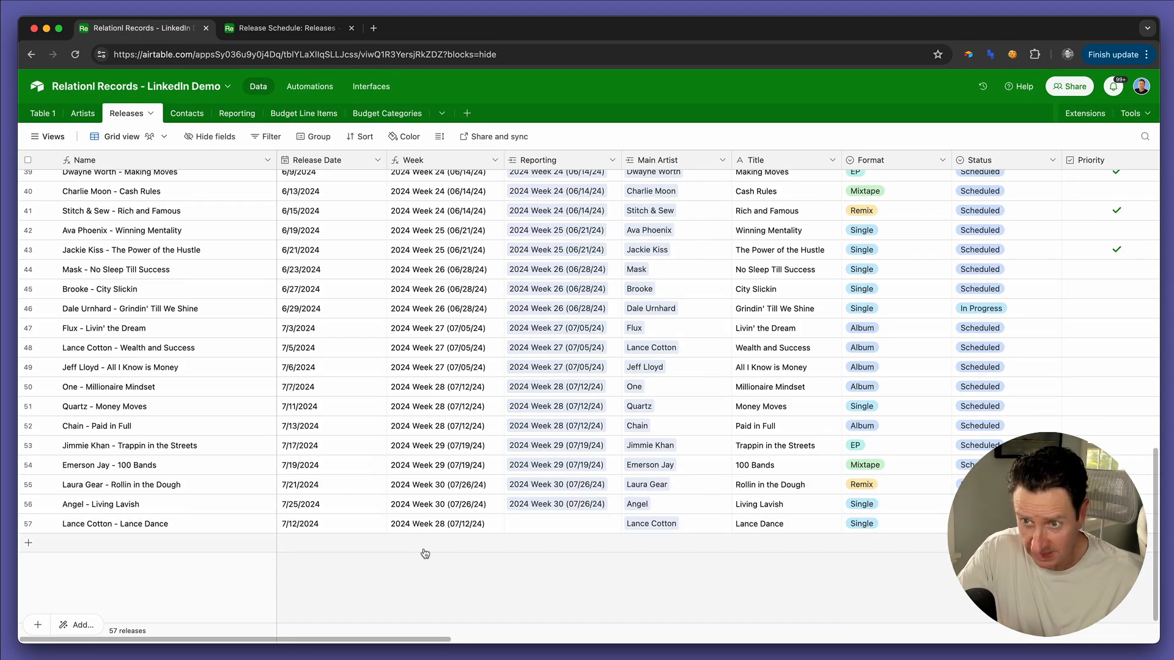
double_click(437, 161)
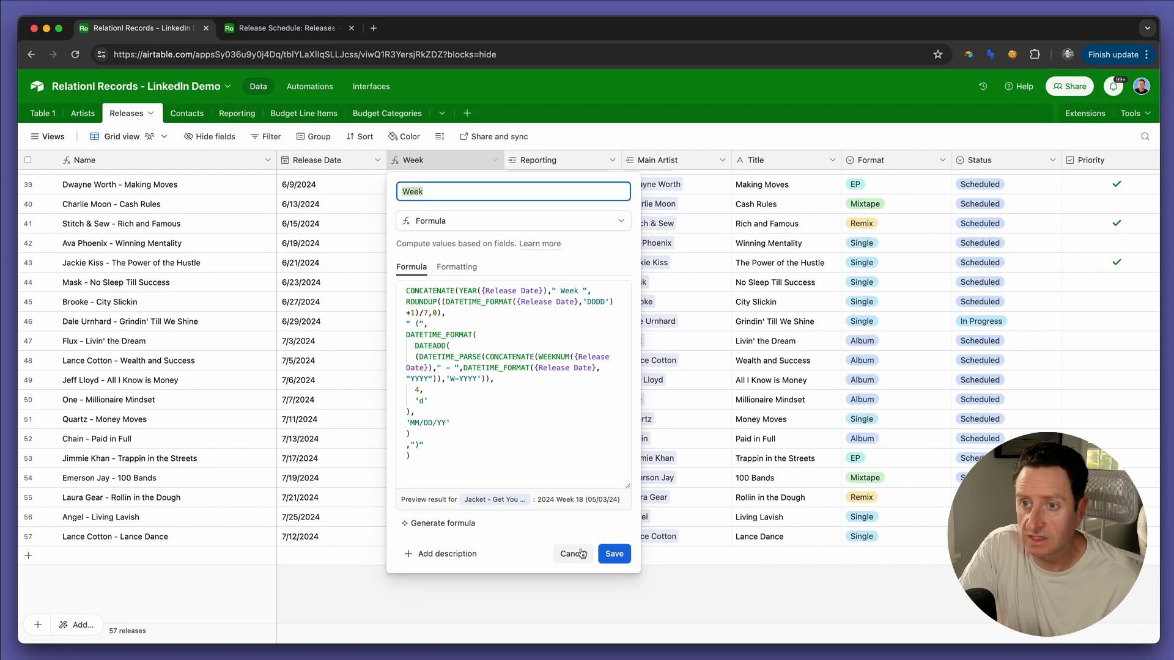
click(582, 553)
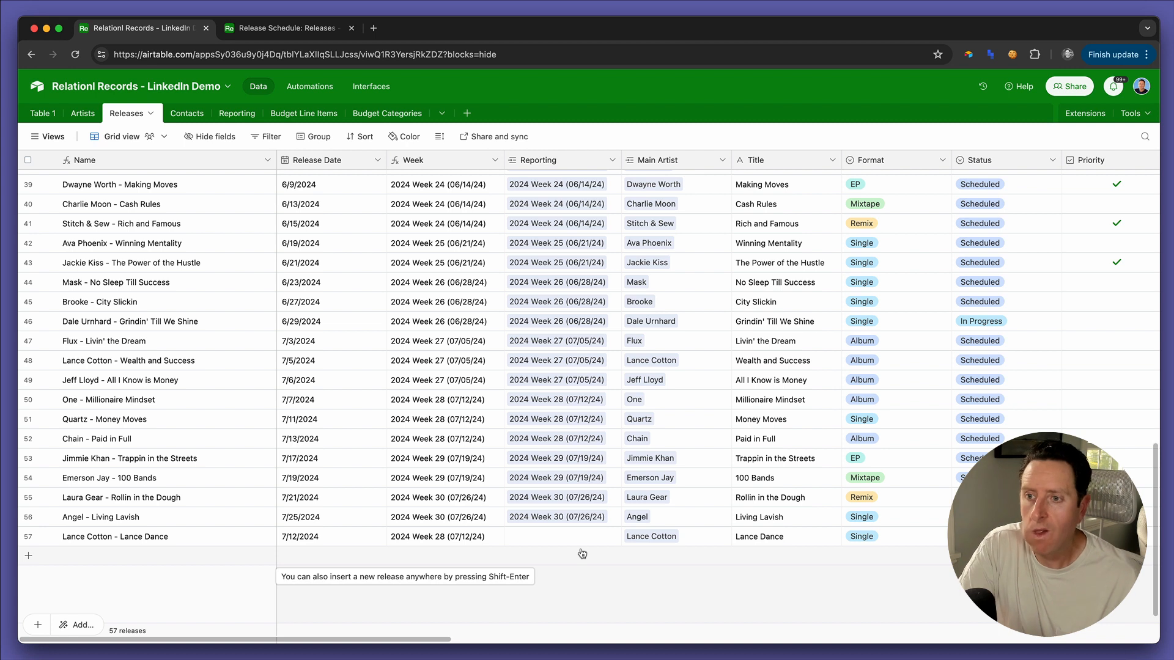
Copy the Lance Dance record's Week value, 2024 Week 28 (07/12/24), into its Reporting field.
click(439, 538)
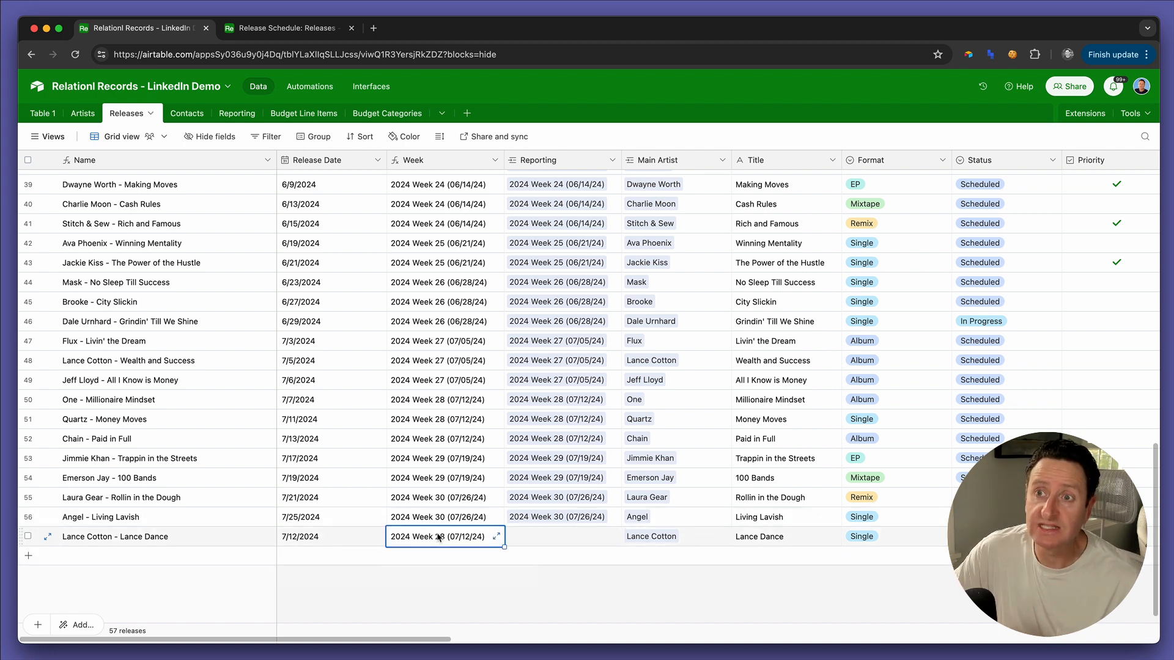
key(super+c)
key(Right)
key(super+v)
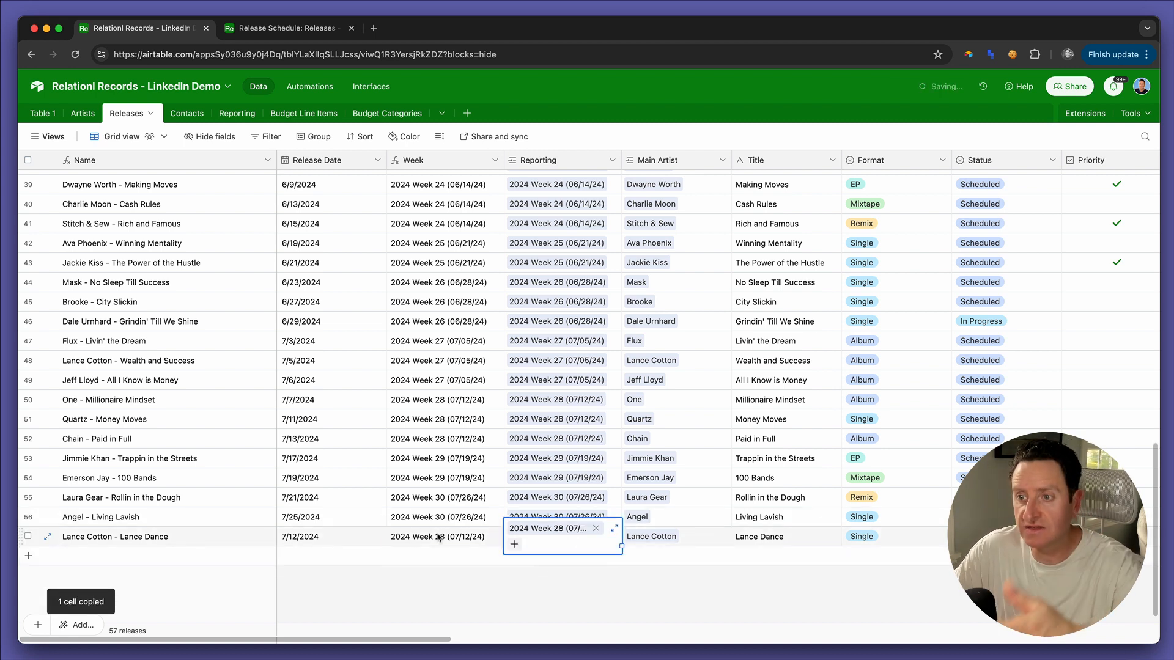
key(Left)
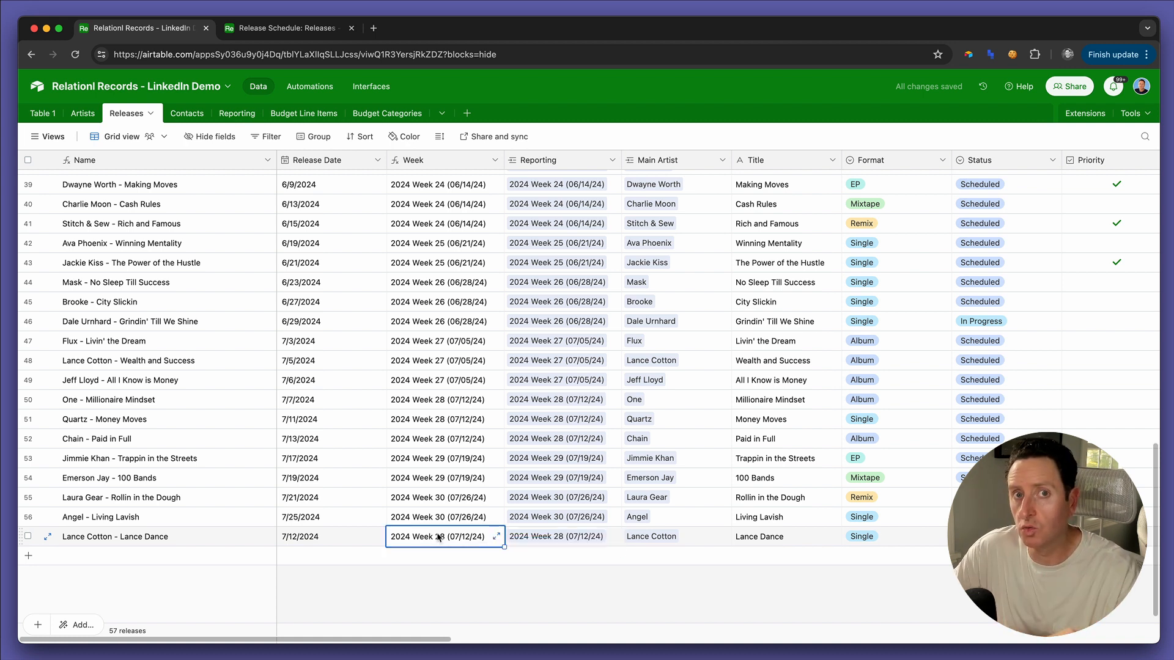
key(Left)
key(Right)
key(Right)
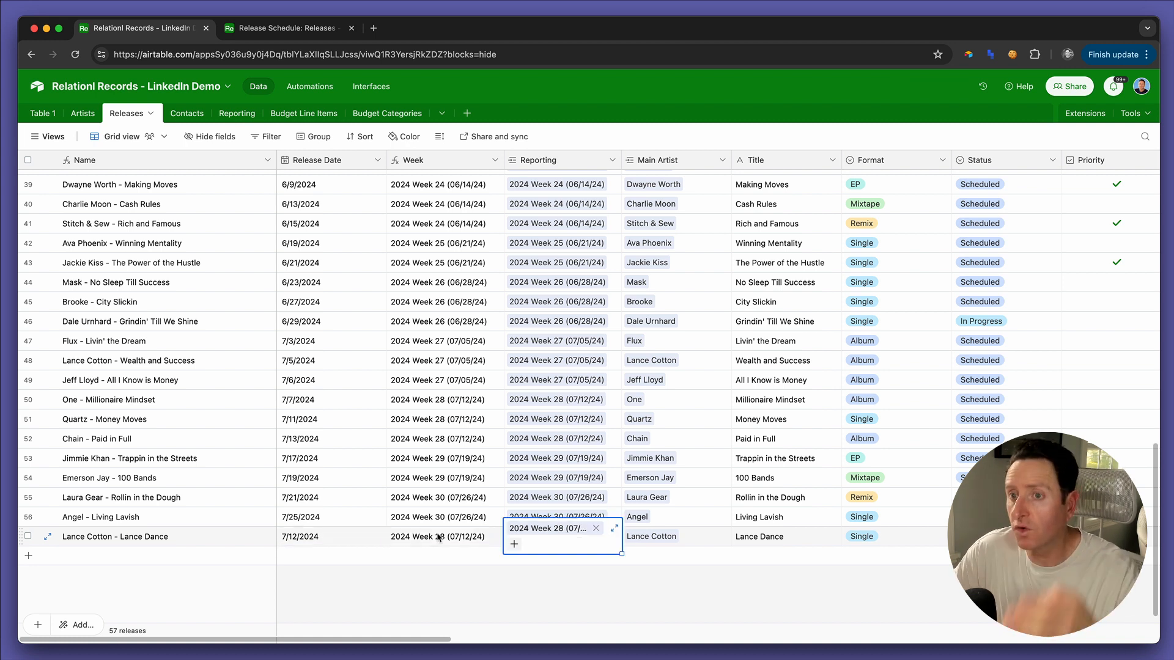
Change the Release Date of the Living Lavish record in the Releases table to 8/2/2024.
key(Left)
key(Up)
key(Up)
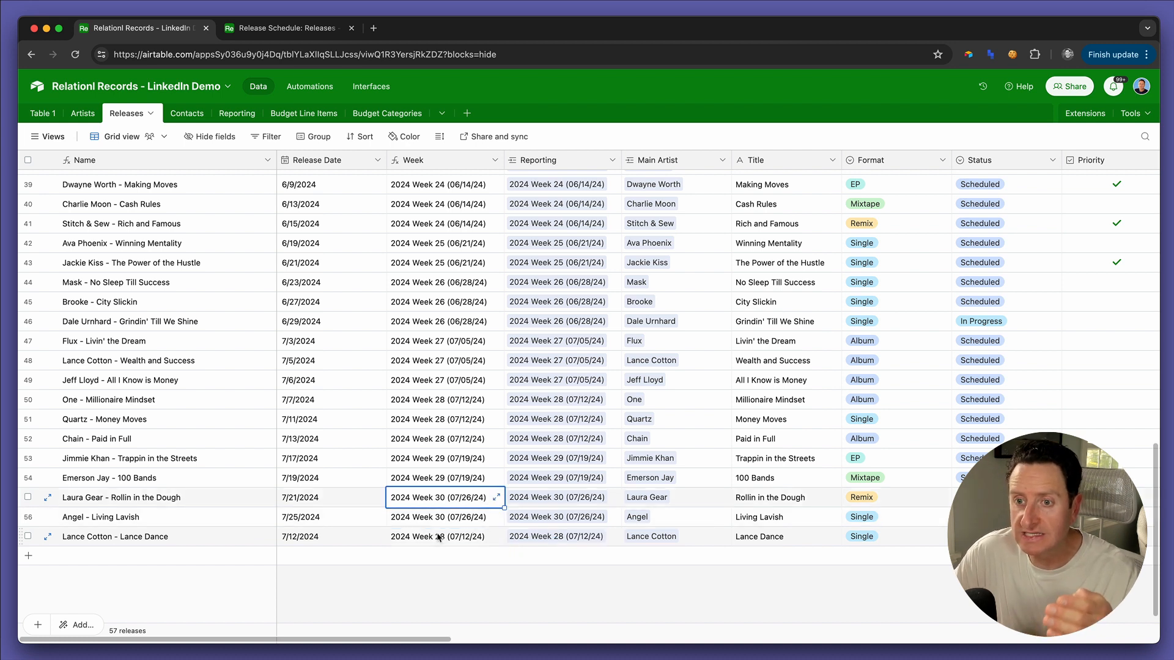
key(Down)
key(Left)
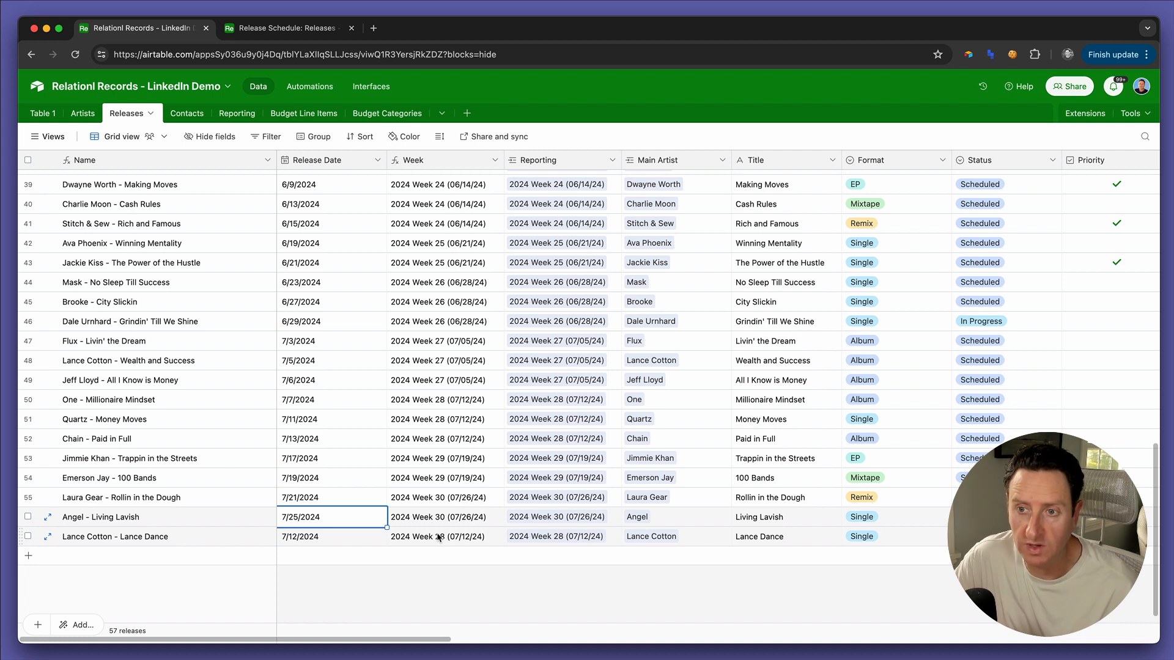
key(Return)
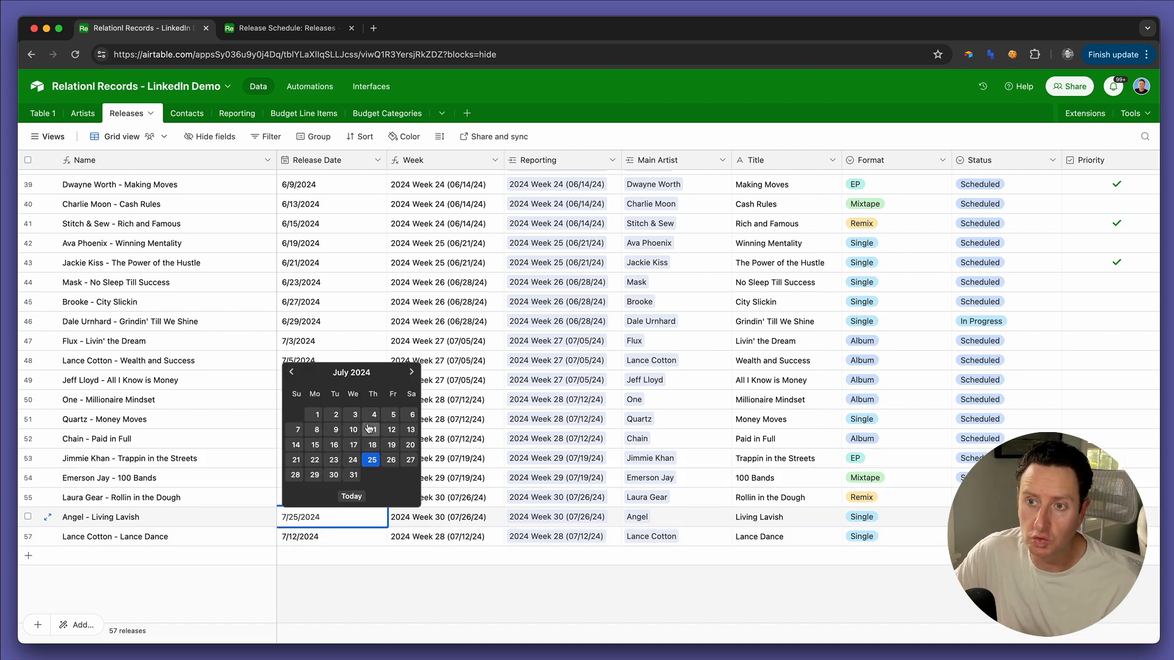
click(412, 372)
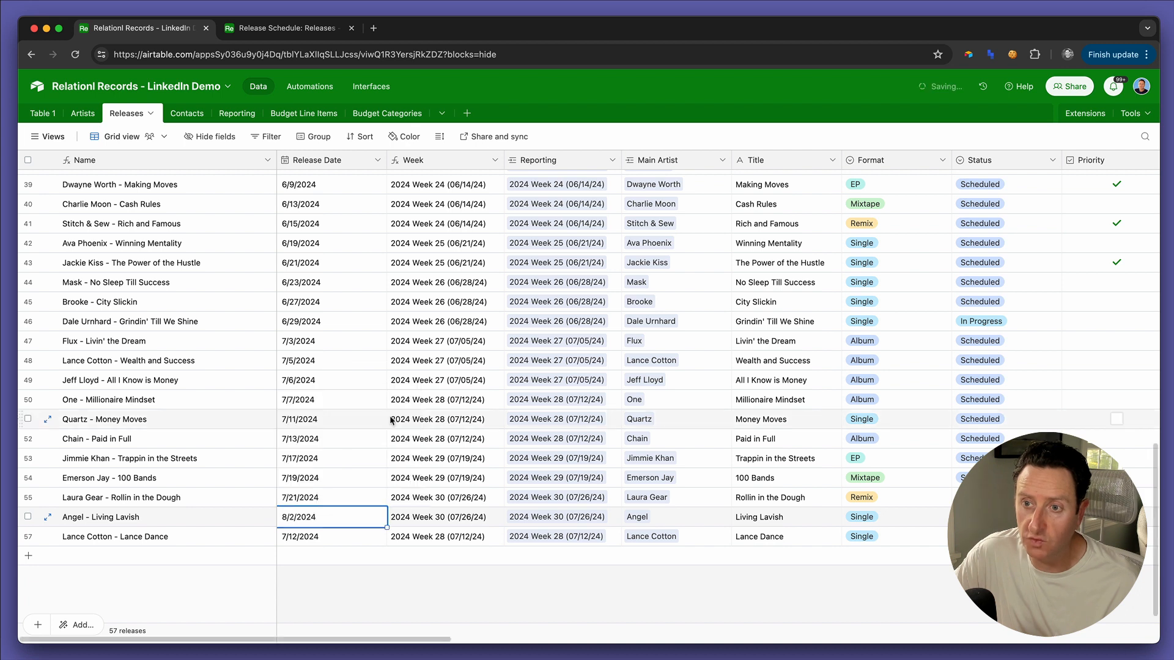
click(392, 417)
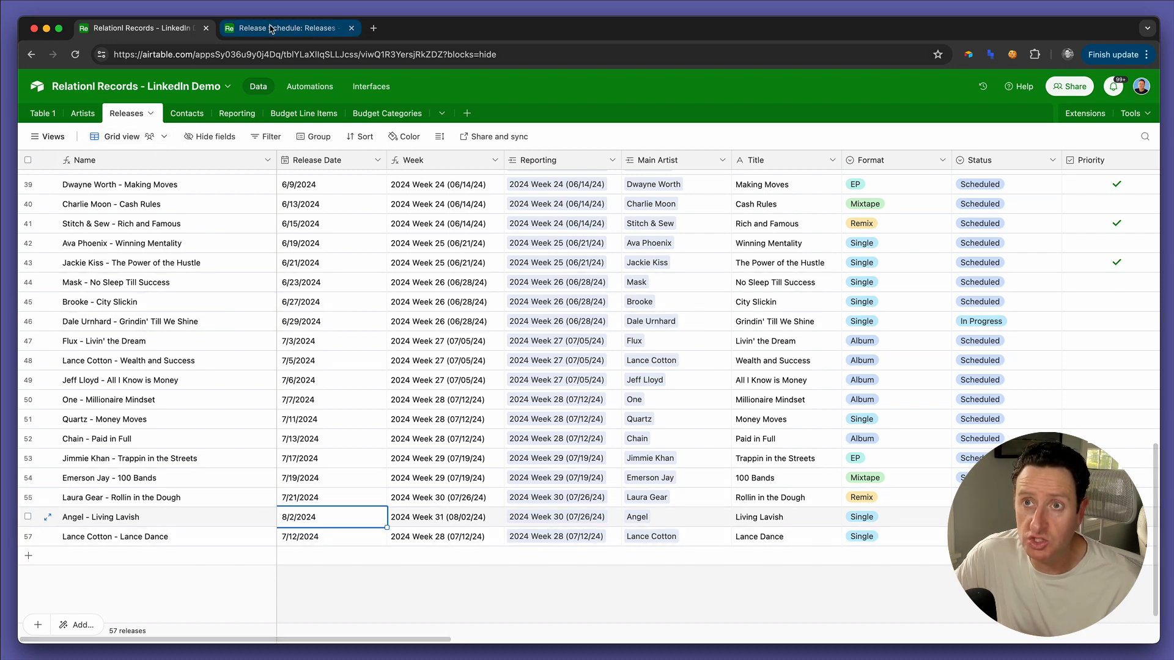
Check Living Lavish's group on the Releases interface page and copy its Week value, 2024 Week 31 (08/02/24), into its Reporting field.
click(270, 30)
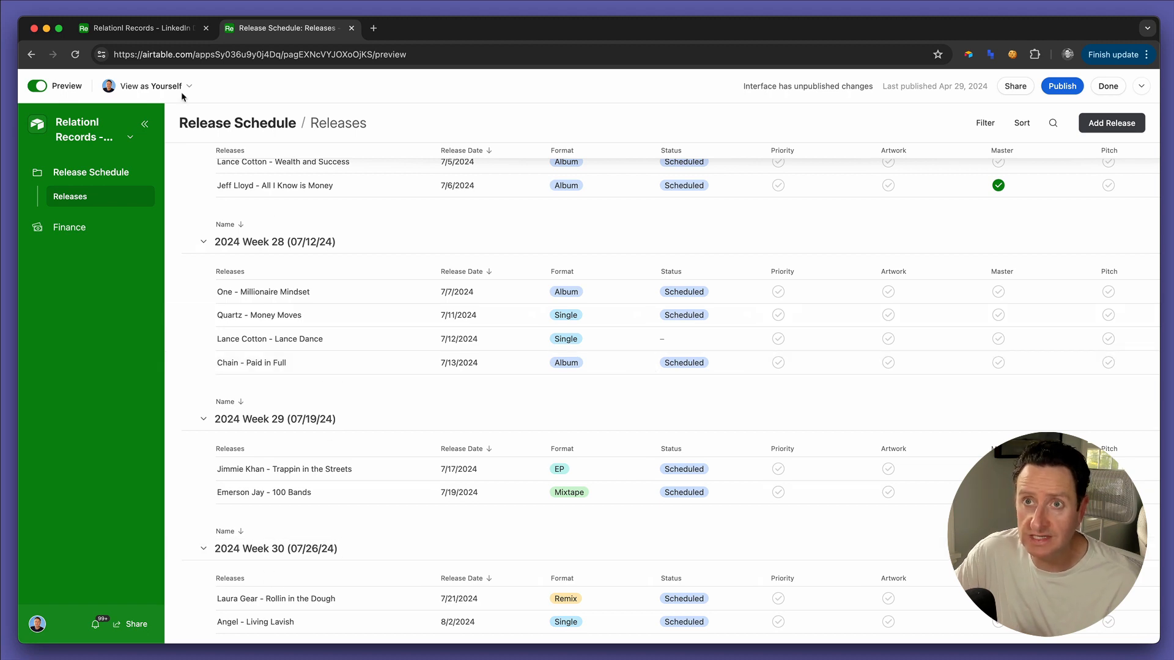
click(172, 35)
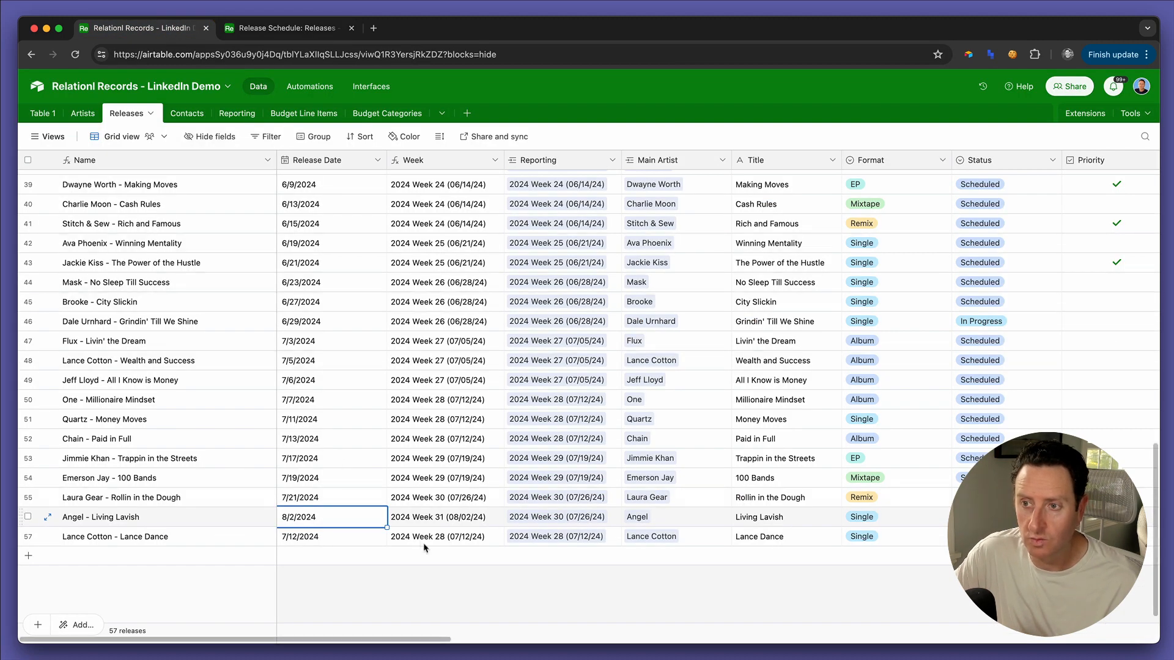
click(445, 521)
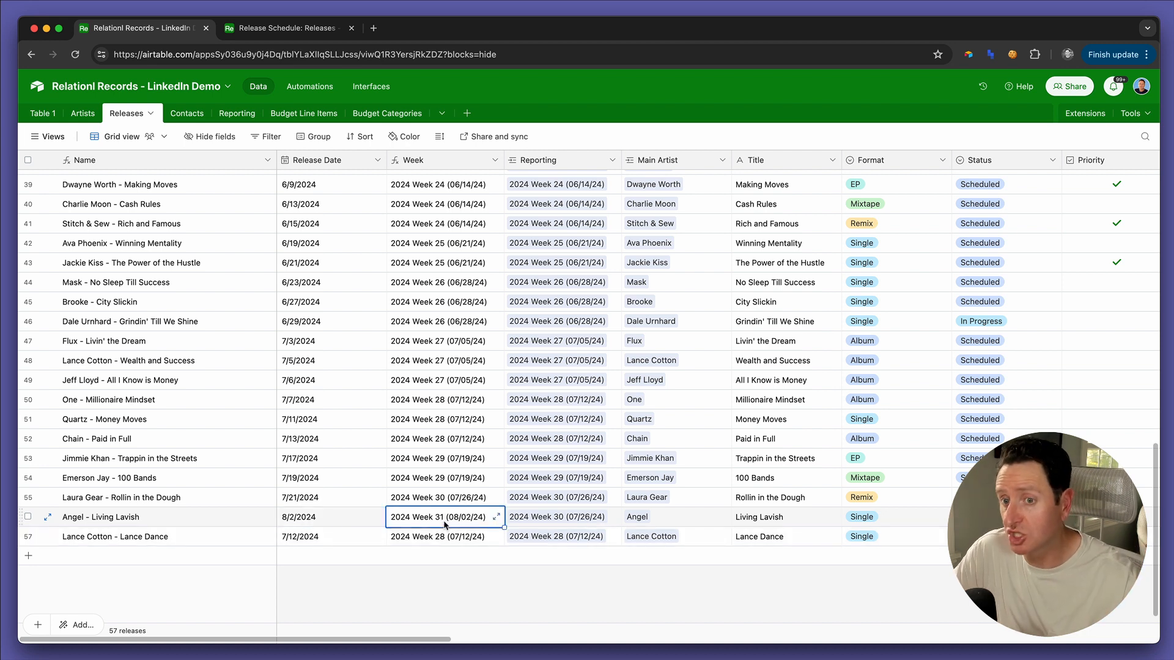
key(Left)
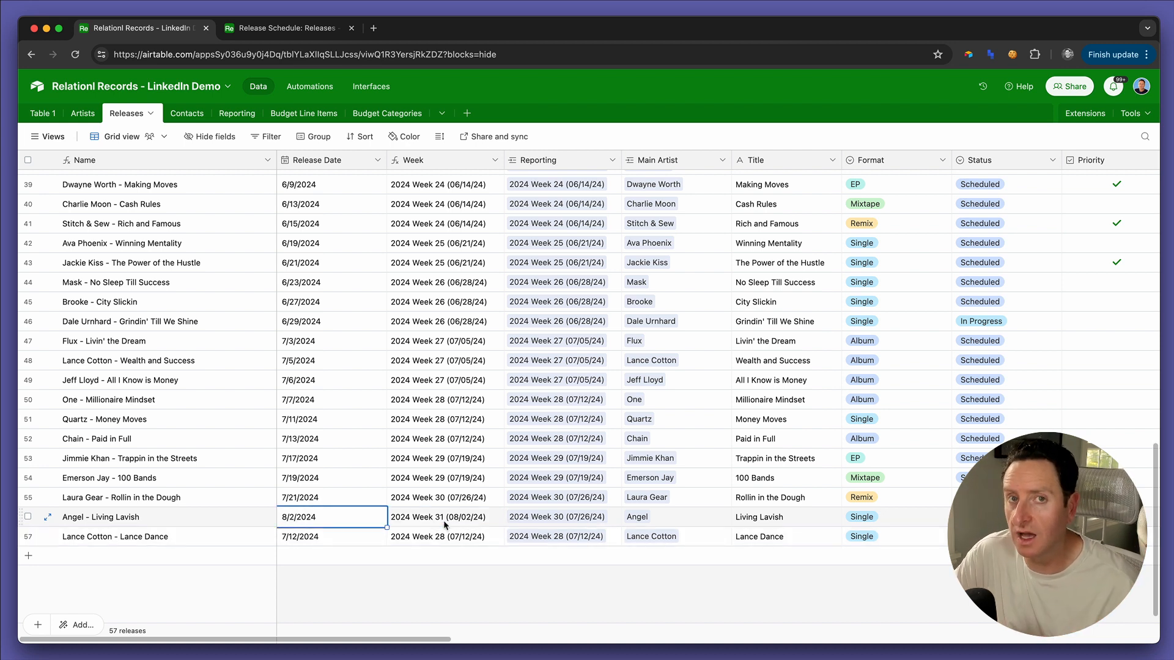
key(Right)
key(ctrl+c)
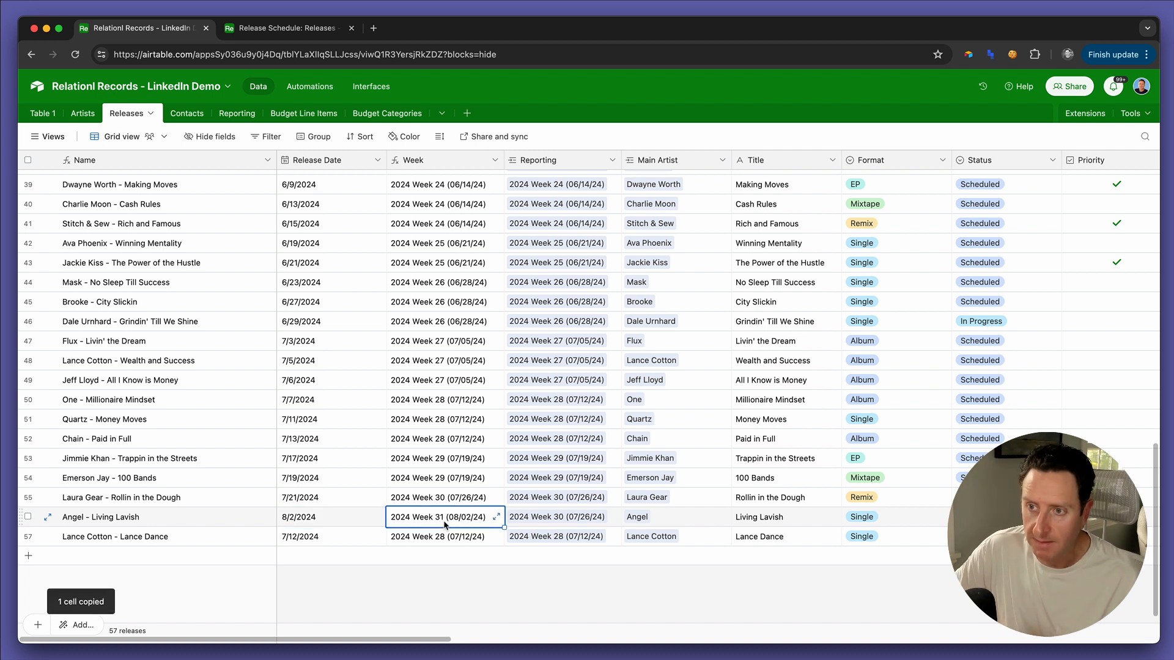
key(Right)
key(ctrl+v)
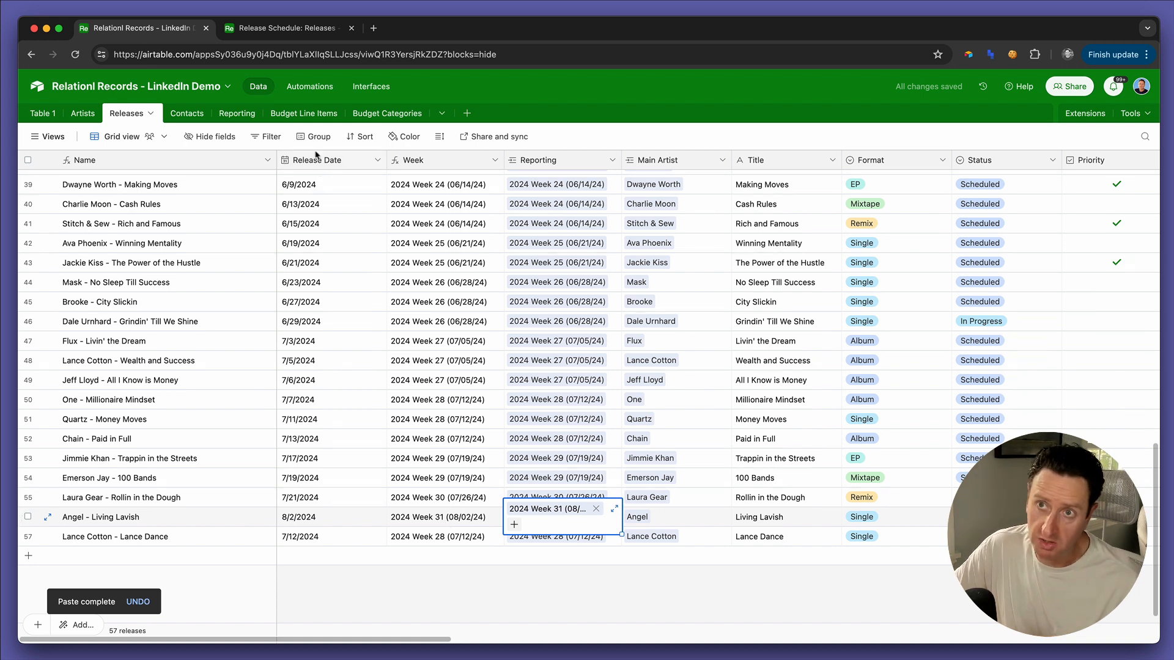
Open the base's automations in a separate browser tab beside the data tab and rename Automation 1 as R1.0 - New Release gets Reporting.
super+click(295, 86)
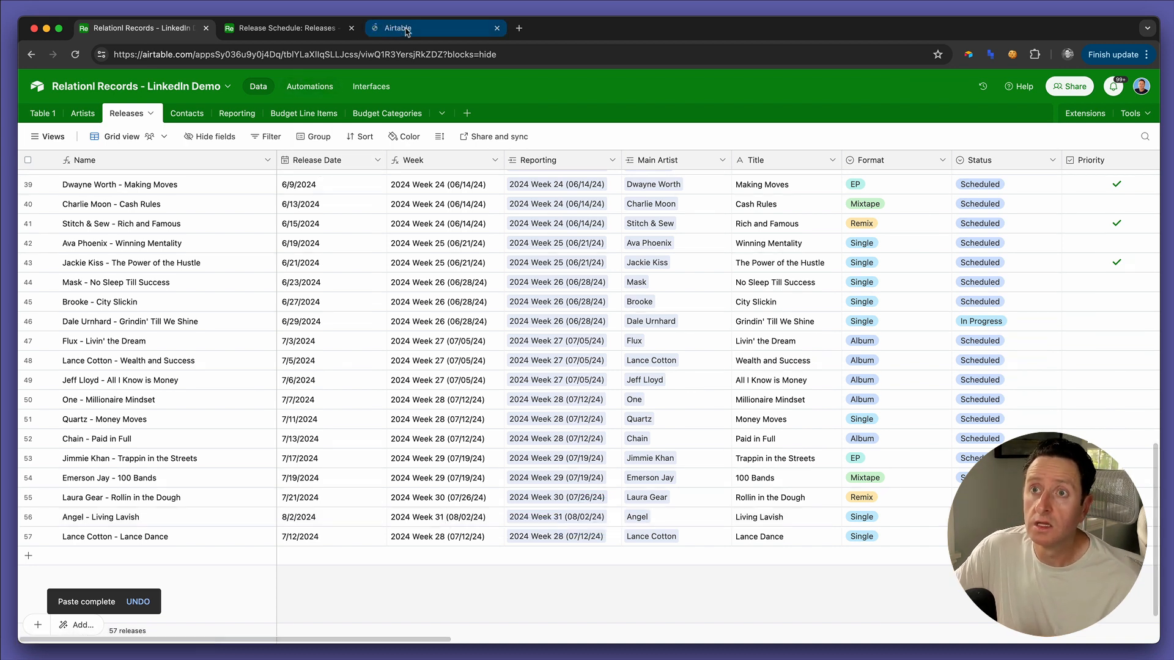
drag(405, 32, 295, 32)
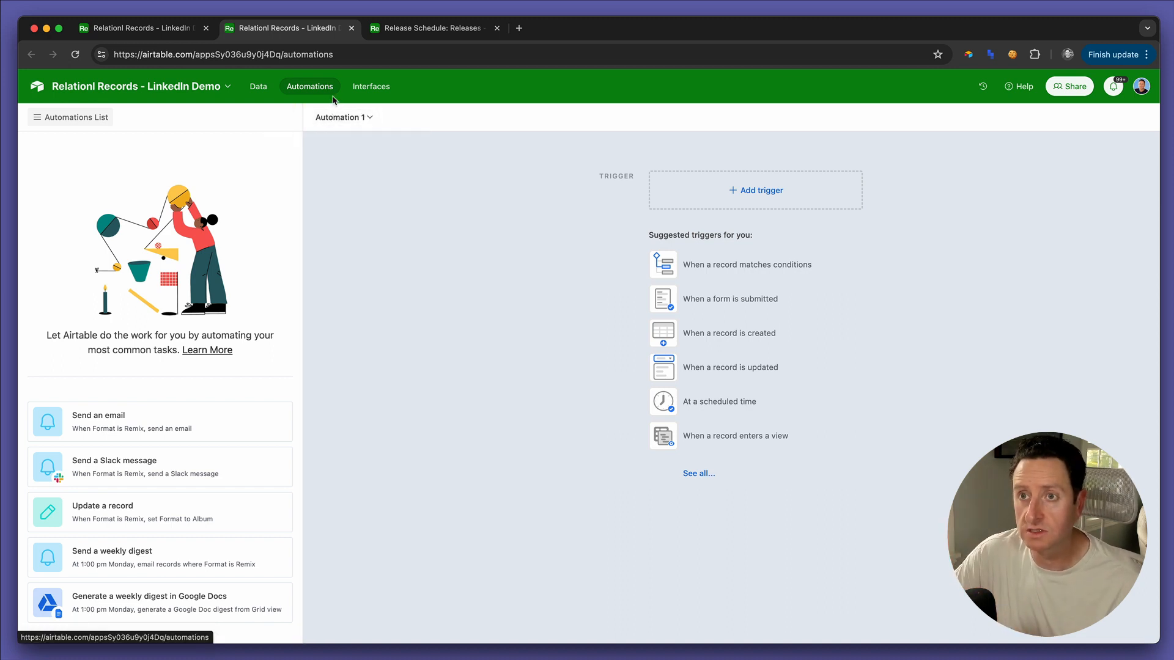
click(356, 118)
click(353, 147)
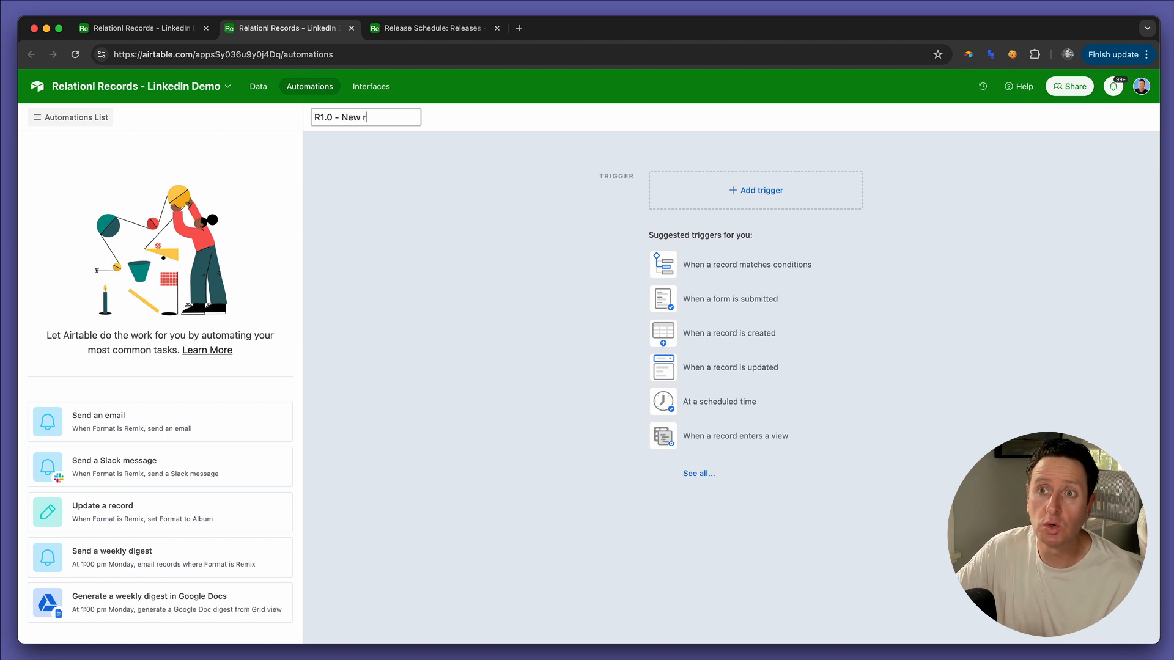
text(Reporting)
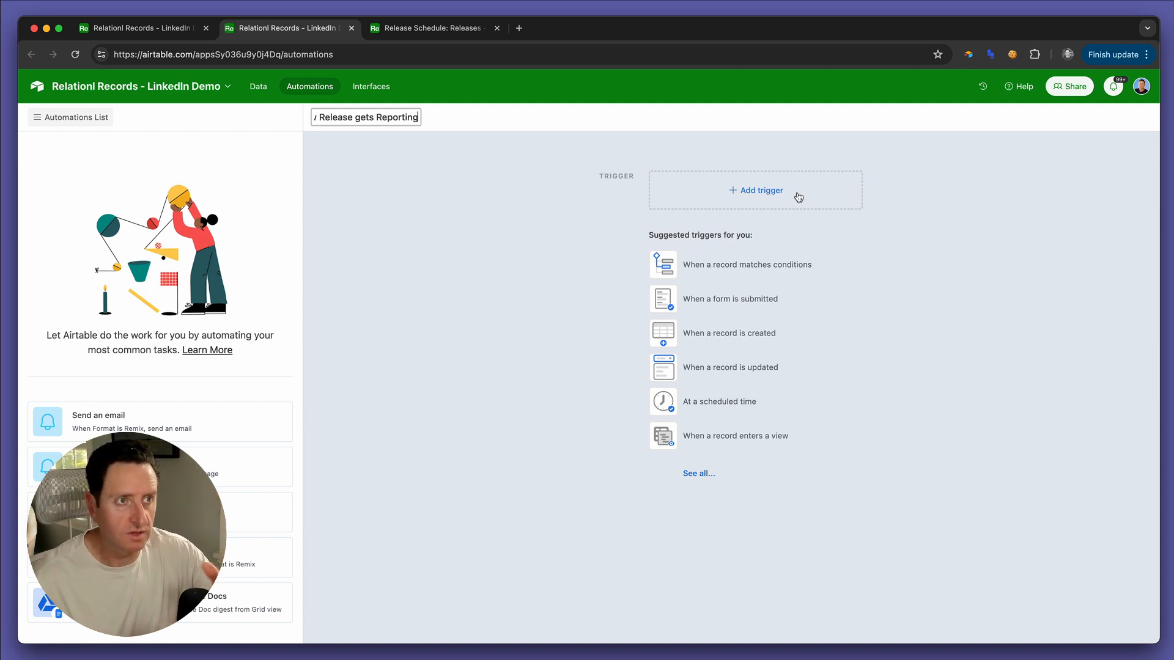
key(Return)
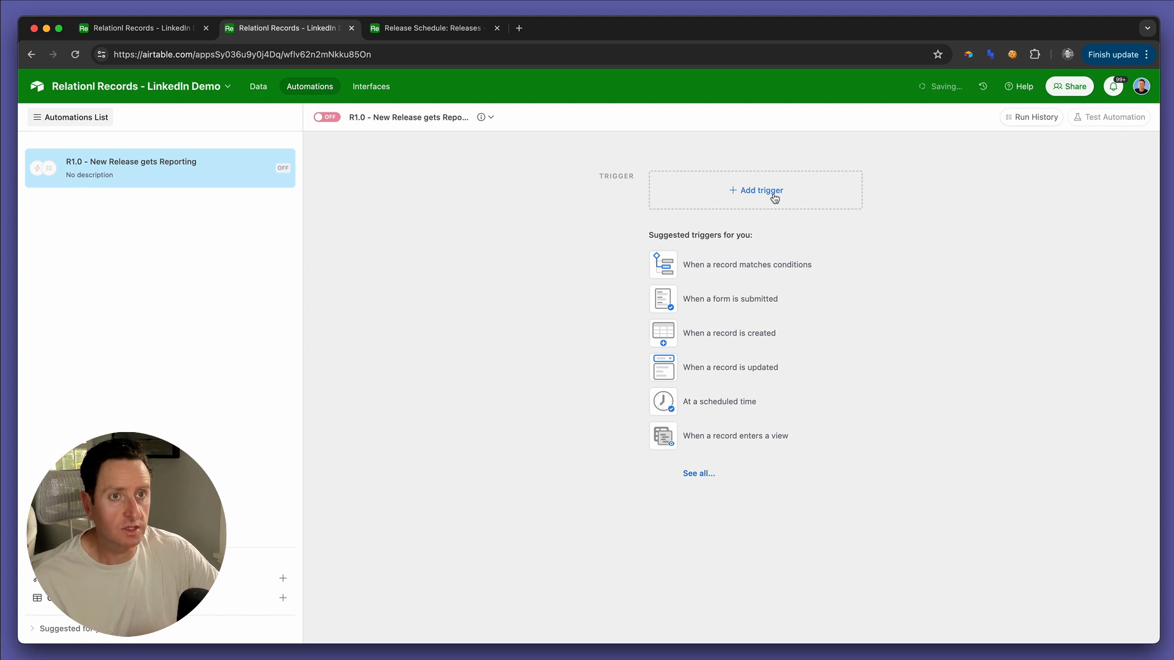
Add a When record matches conditions trigger to the automation and set its table to Releases.
click(765, 193)
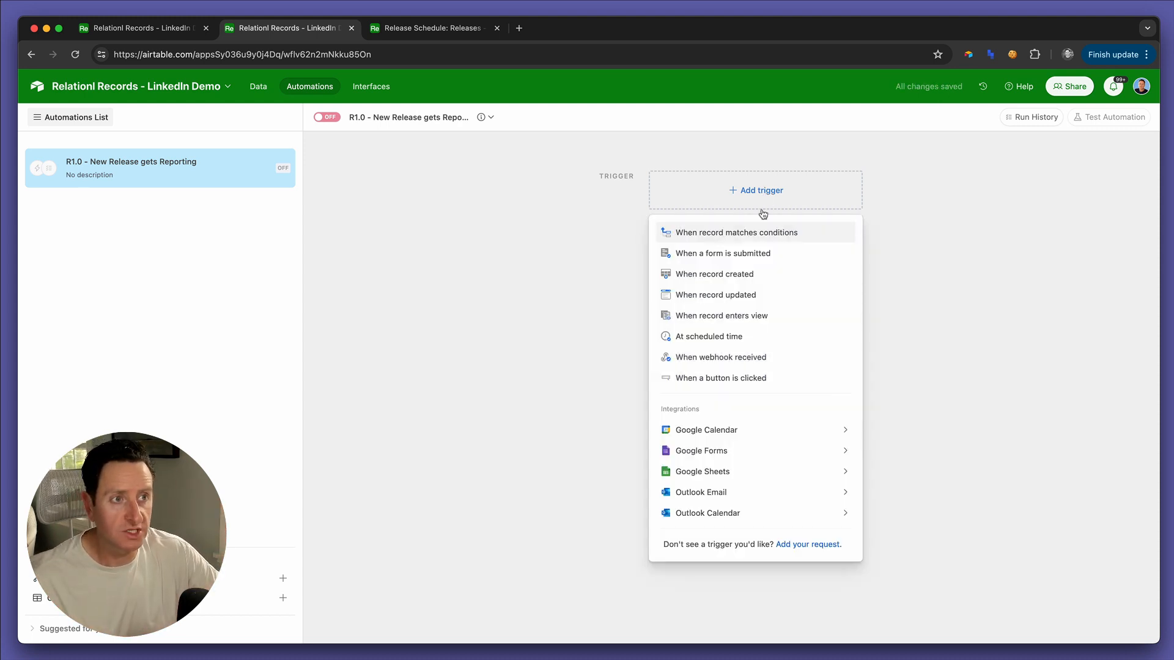
click(752, 233)
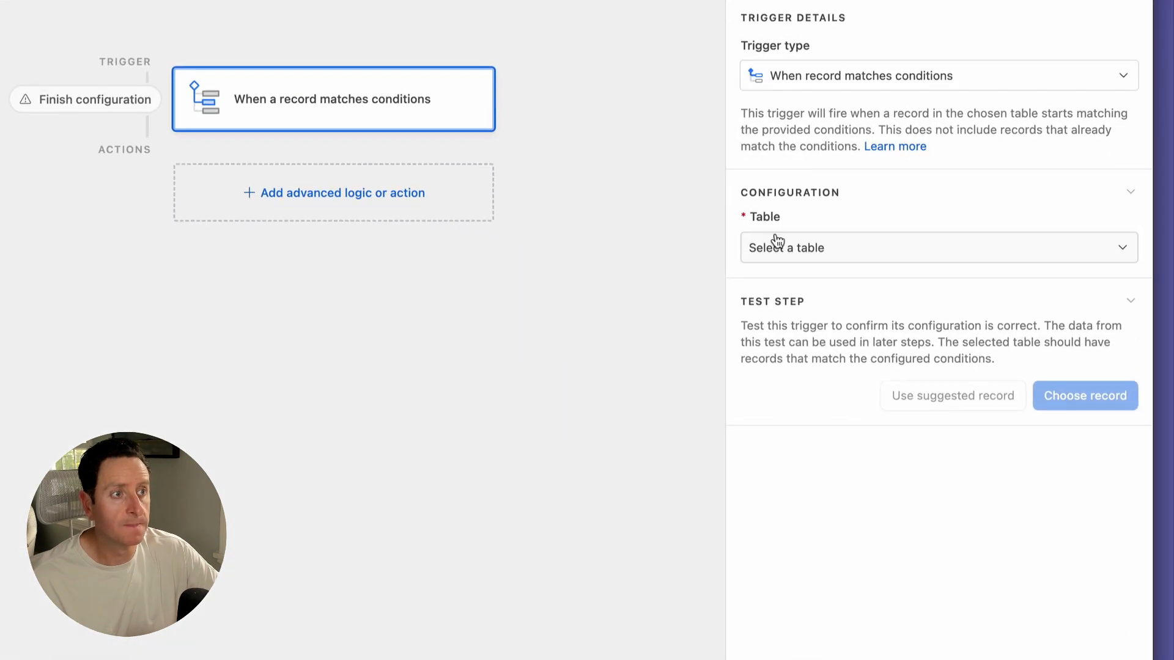
click(776, 240)
click(769, 373)
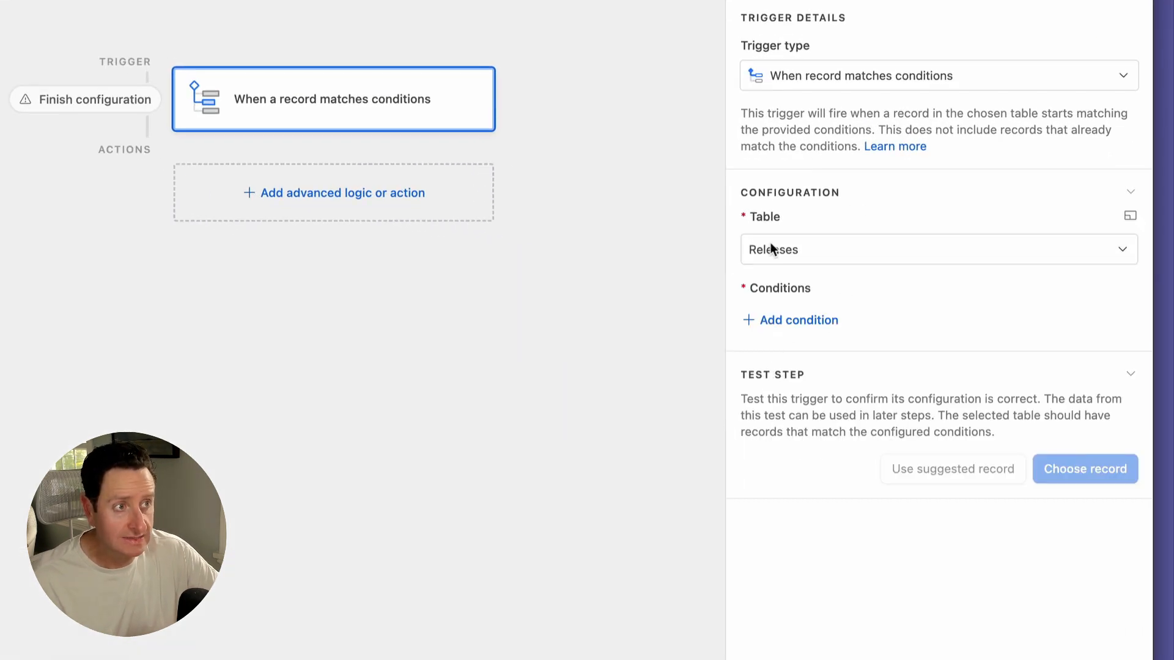
Add a trigger condition requiring that Release Date is not empty.
click(778, 322)
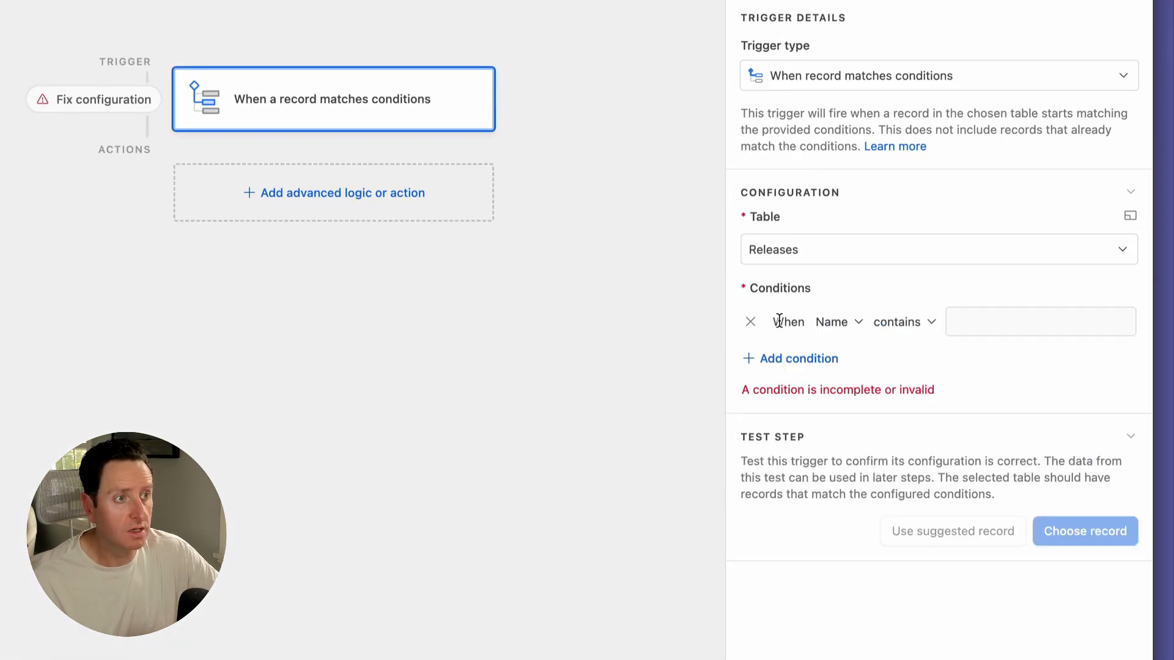
click(840, 322)
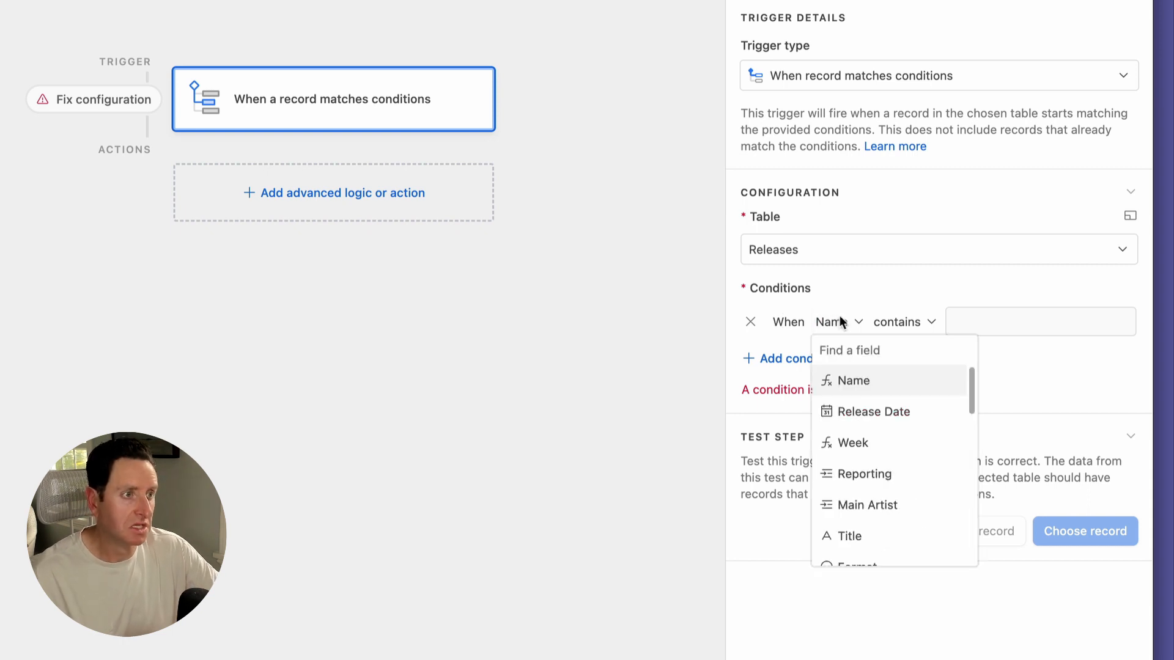
click(845, 411)
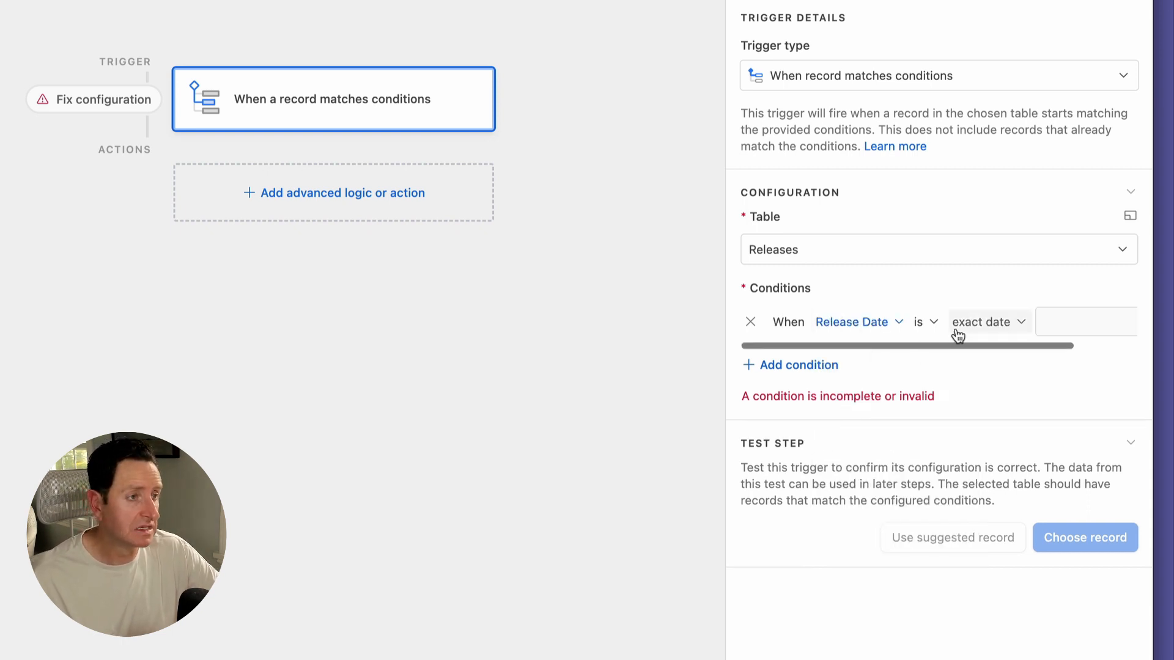
click(928, 323)
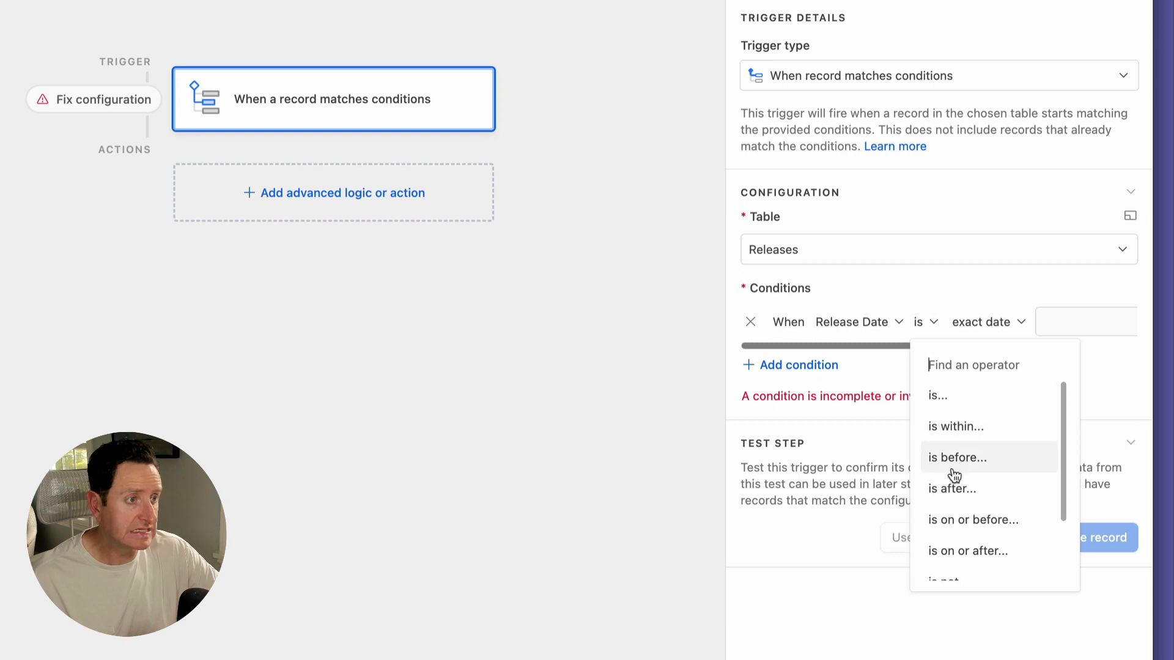
scroll(958, 550, down, 2)
click(971, 575)
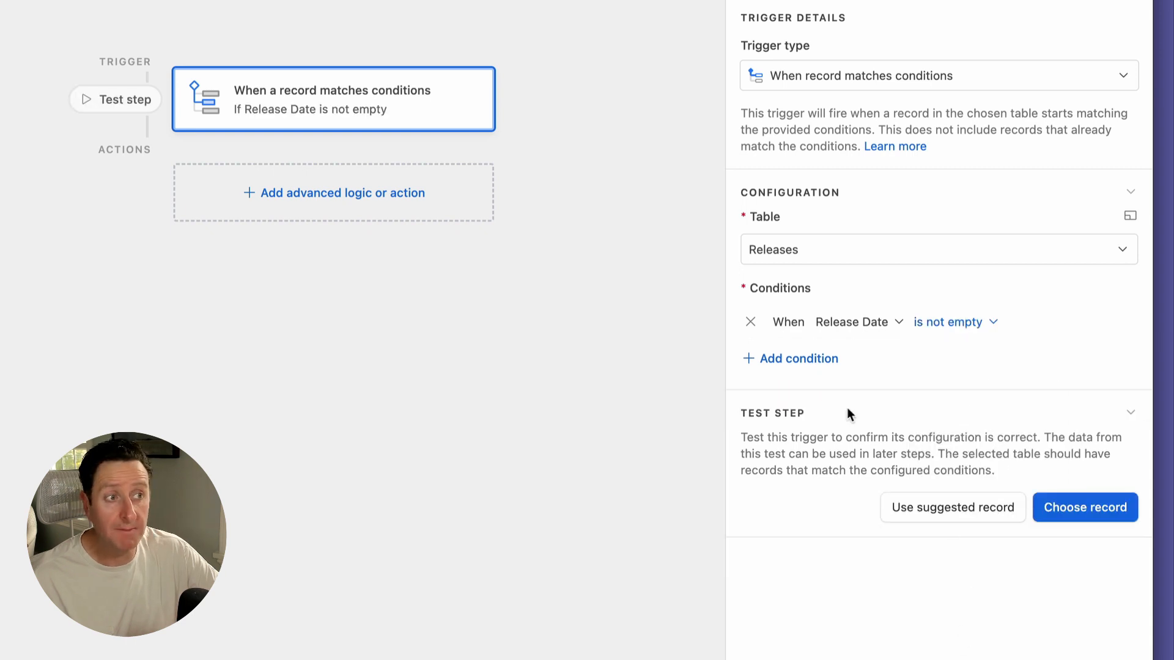
Add a second trigger condition requiring that Main Artist is not empty.
click(807, 365)
click(838, 357)
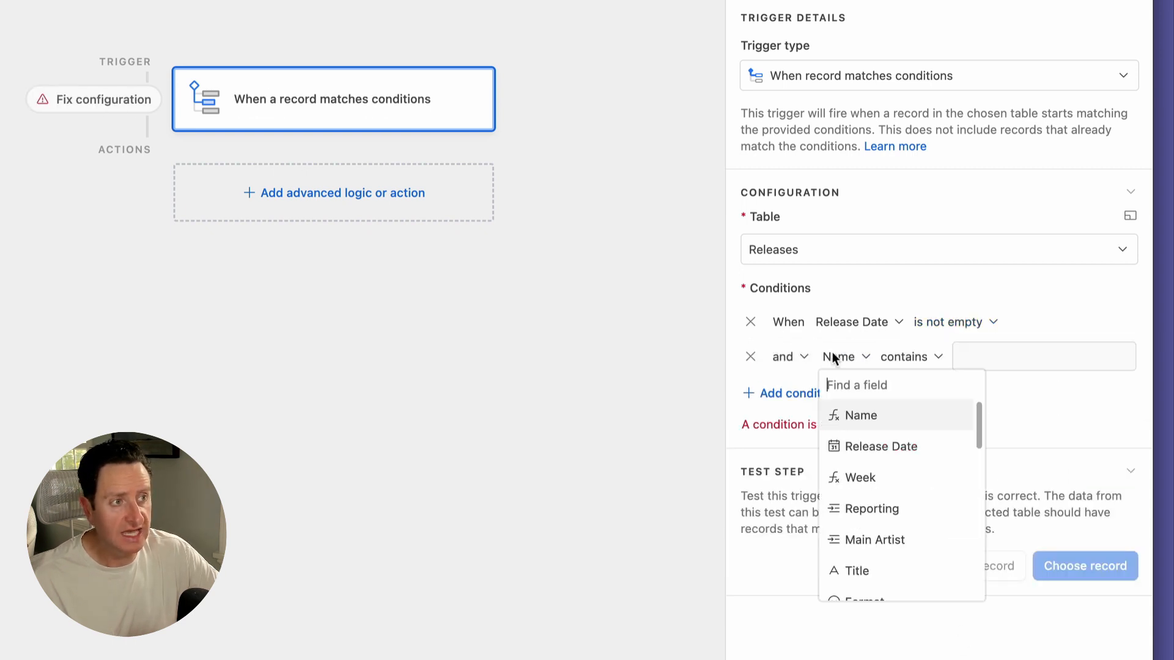
click(845, 540)
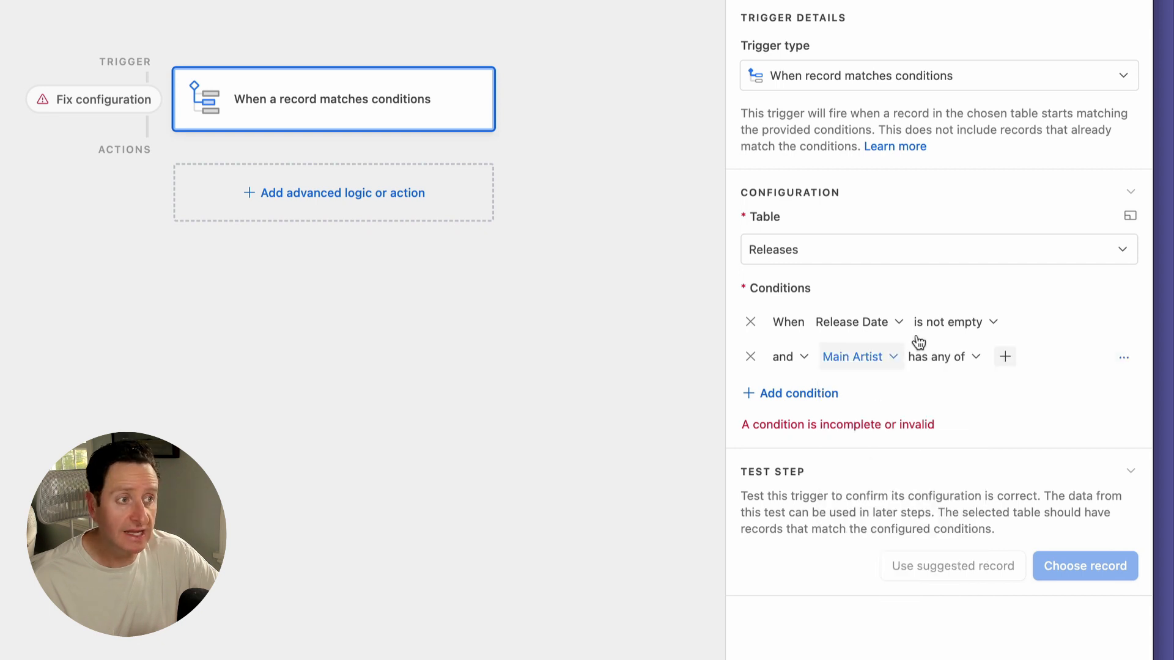
click(936, 360)
scroll(942, 569, down, 2)
click(944, 598)
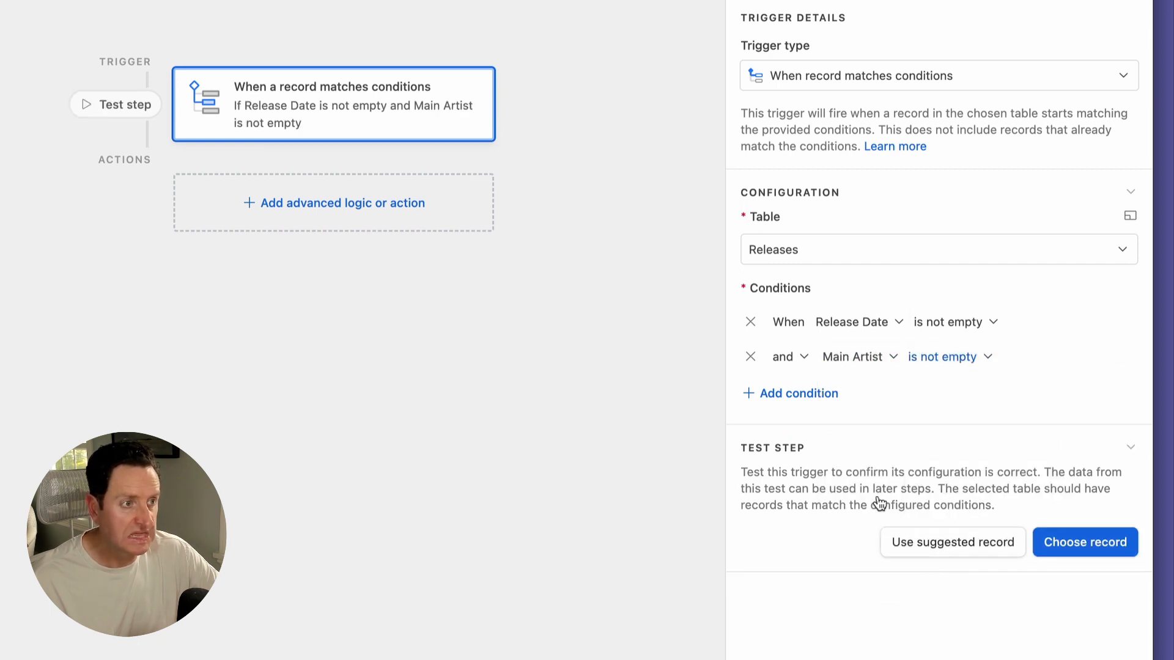
Add a third trigger condition requiring that Title is not empty.
click(801, 395)
click(826, 395)
text(title)
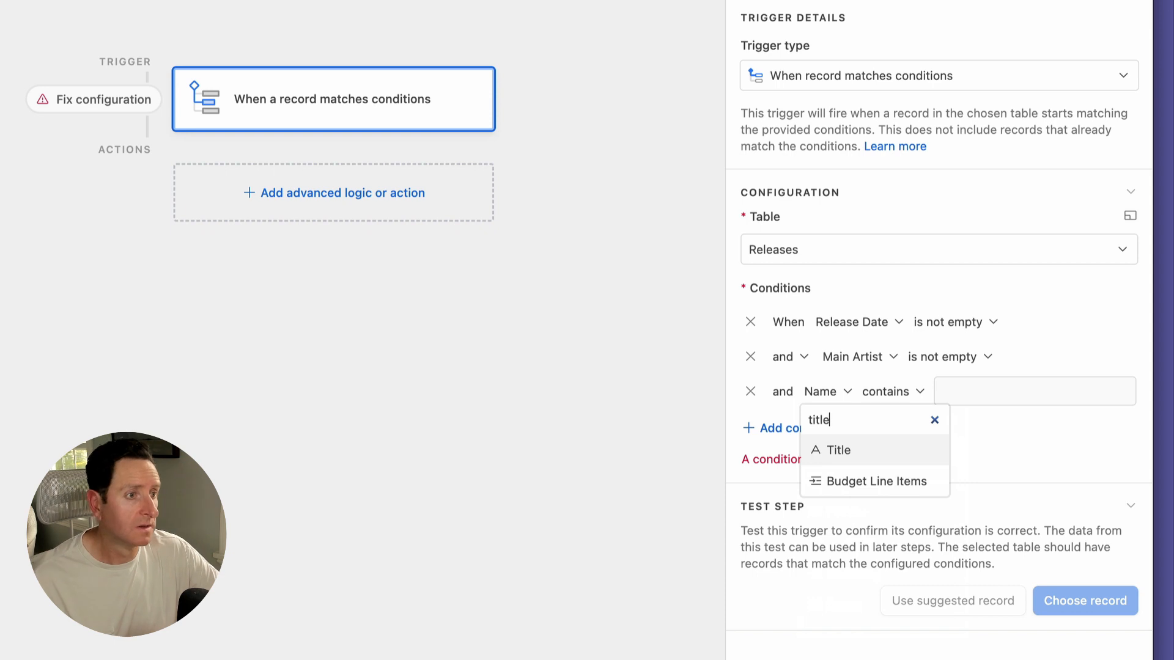
click(856, 449)
click(878, 391)
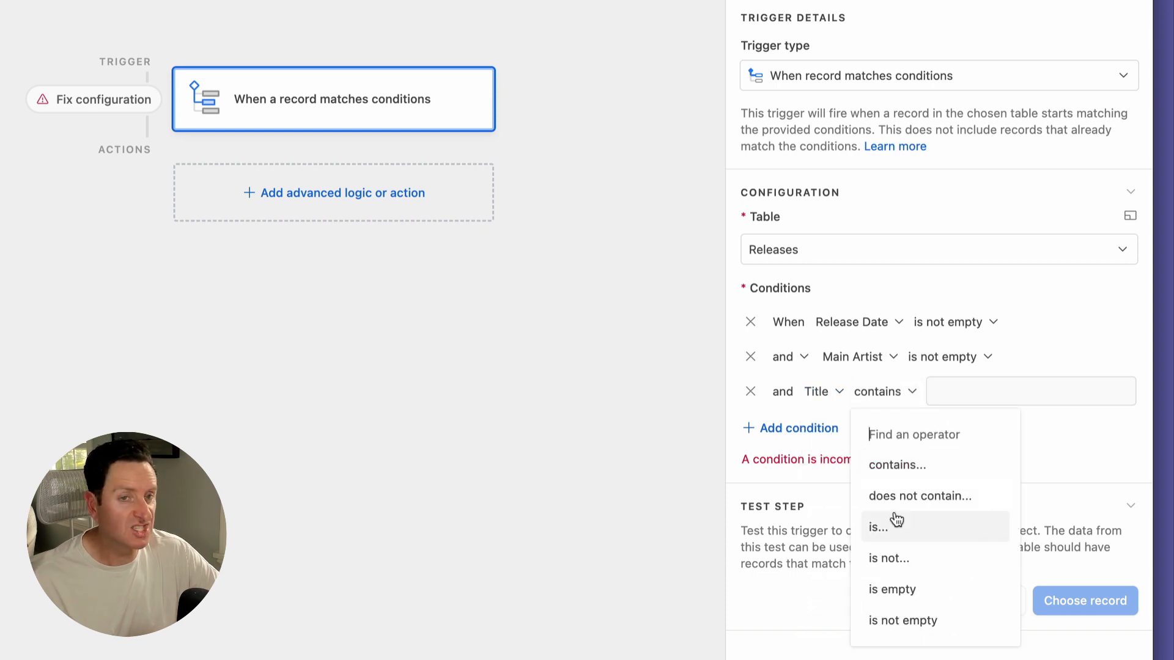
click(894, 621)
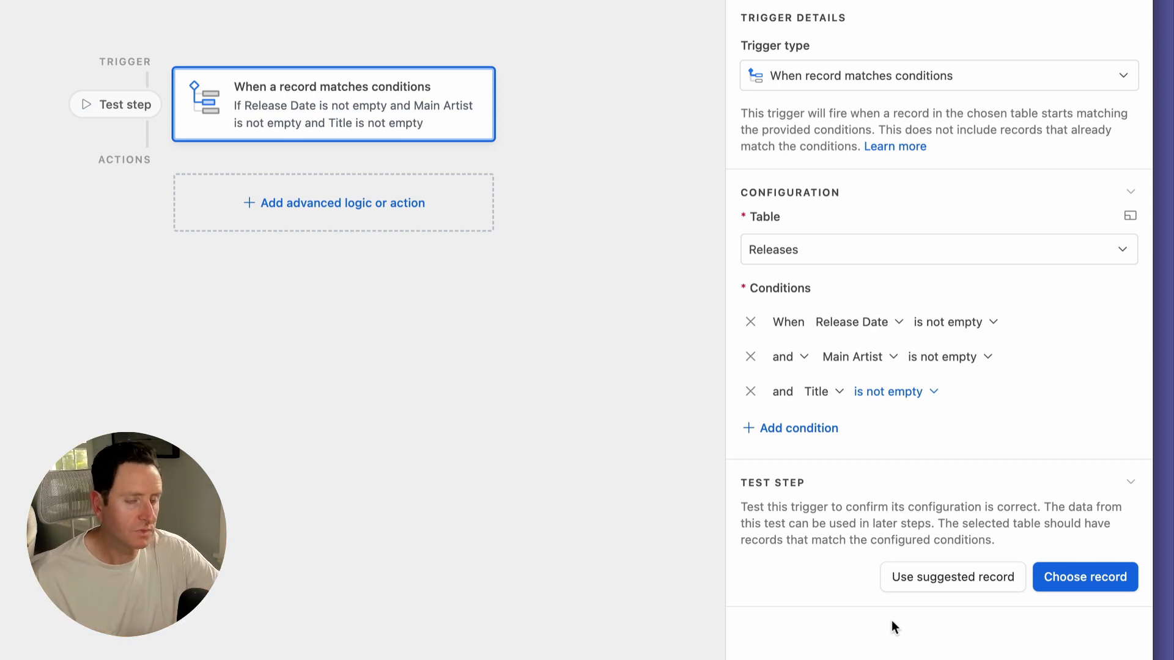
Add an Update record action for the Releases table, using the triggering record's Airtable record ID as the Record ID.
click(340, 208)
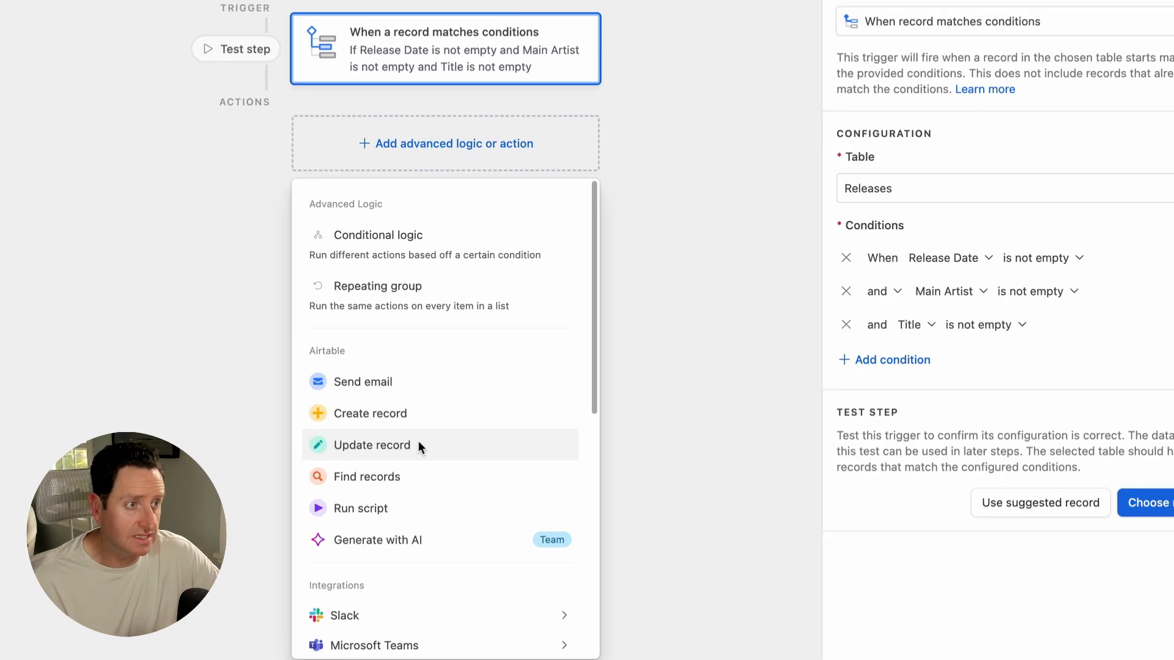
click(604, 619)
click(820, 324)
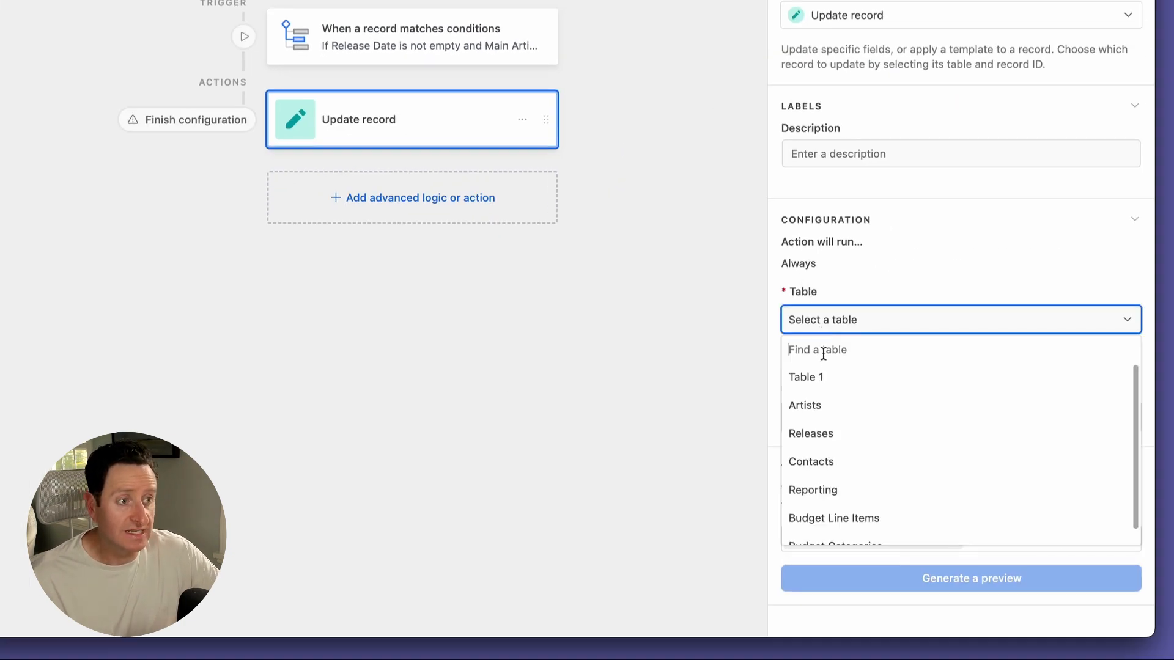
click(820, 433)
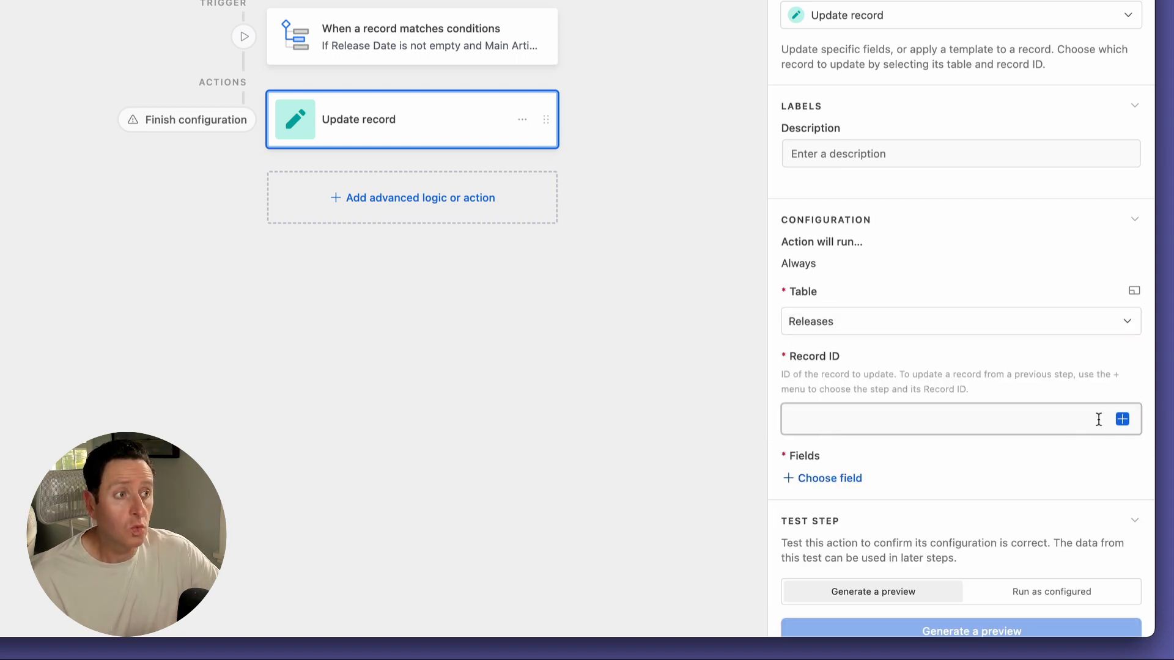
click(1122, 419)
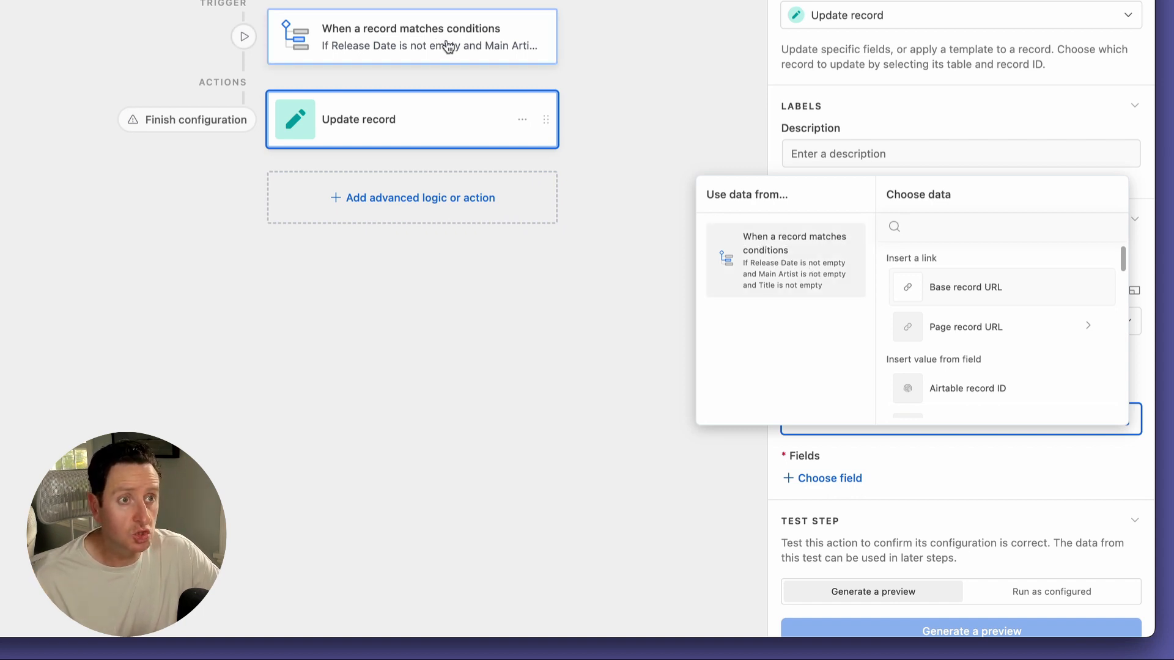
scroll(987, 391, down, 1)
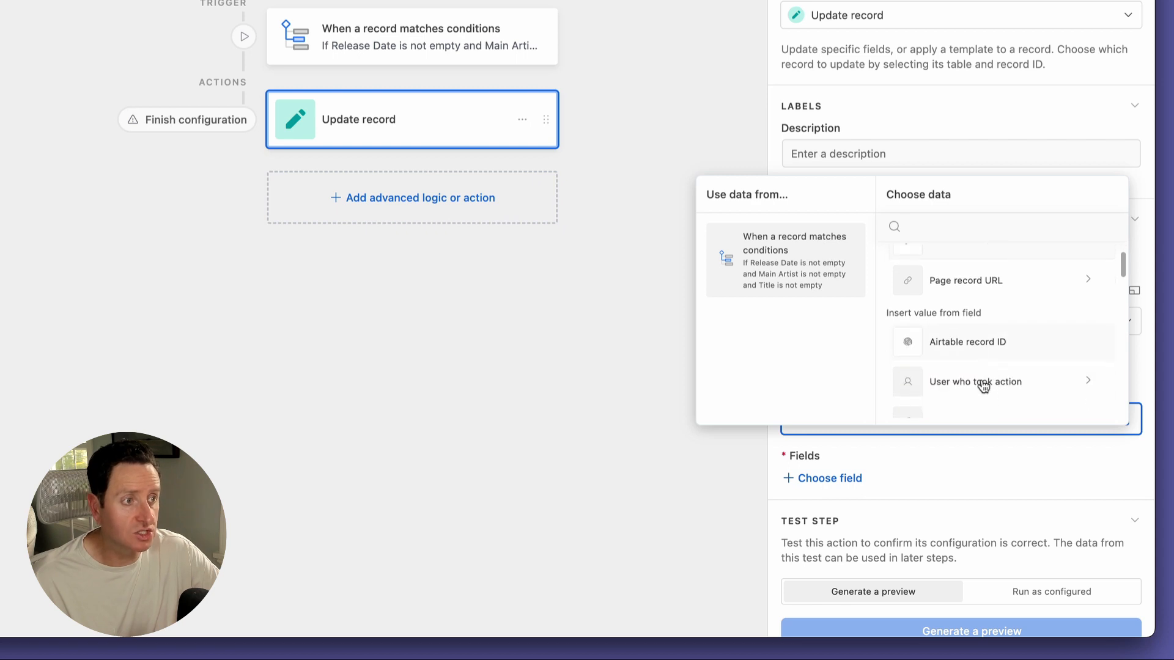
click(987, 346)
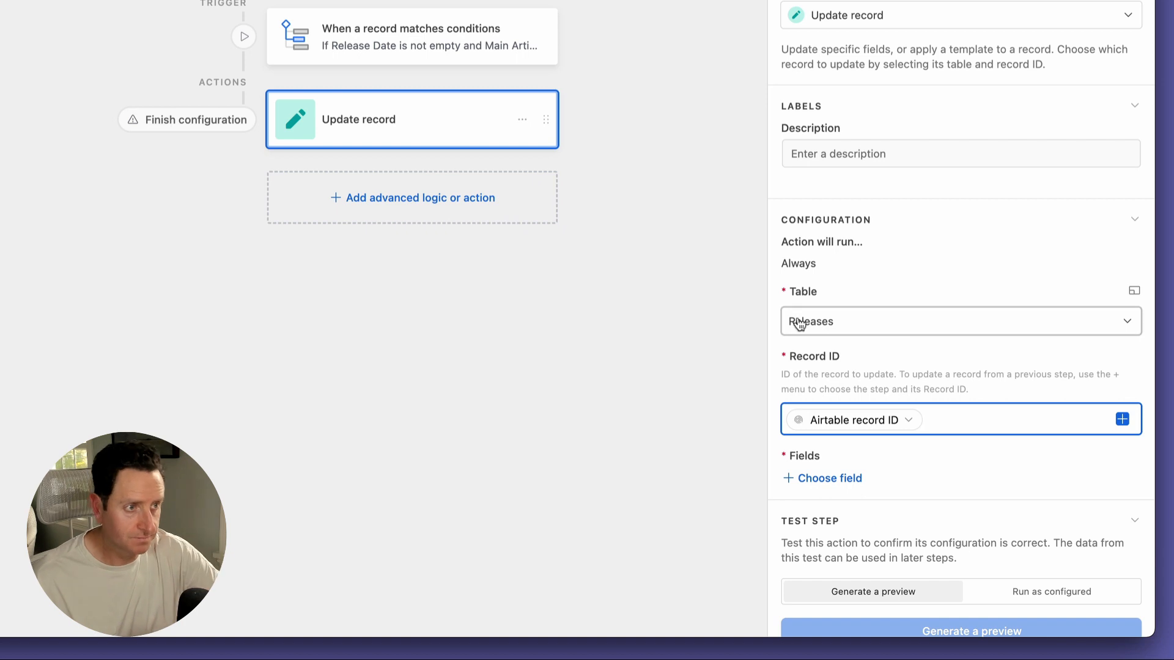
Have the action fill the Reporting field with the triggering record's Week value, and turn the automation on.
scroll(820, 481, down, 1)
click(827, 442)
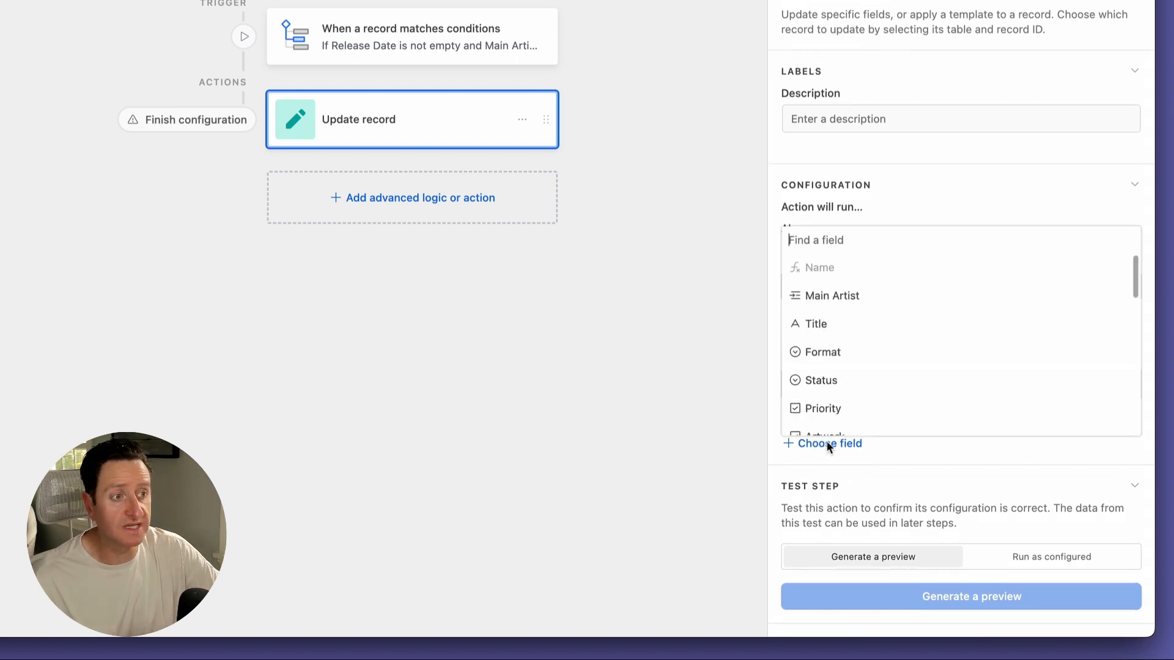
text(repor)
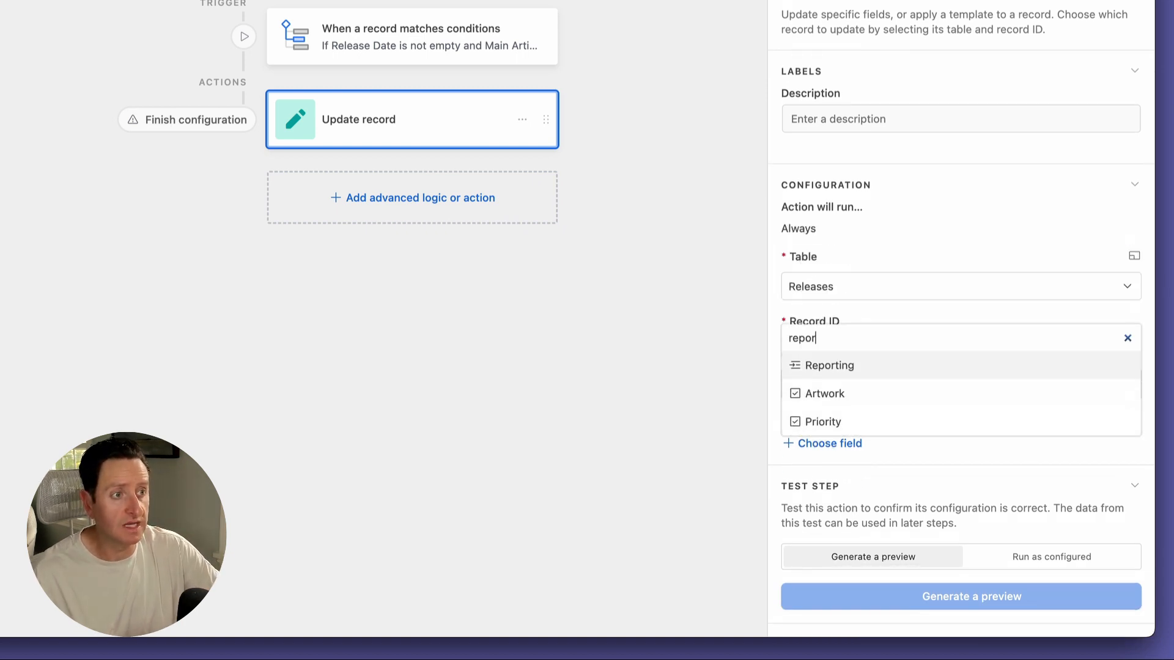
click(819, 365)
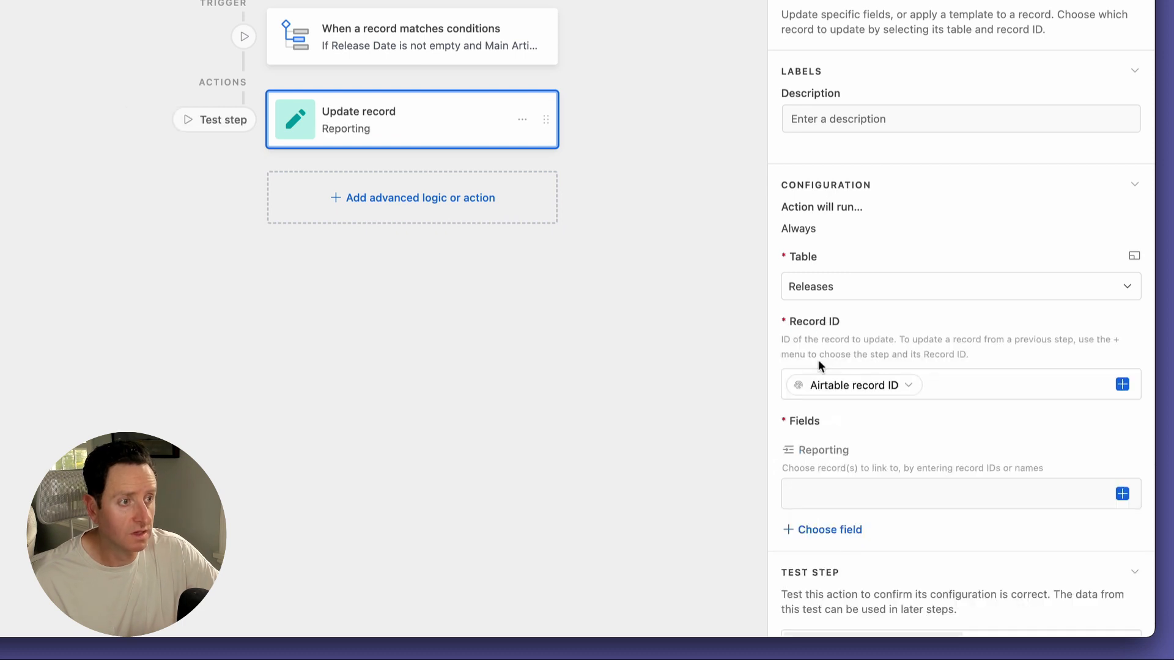
click(1122, 494)
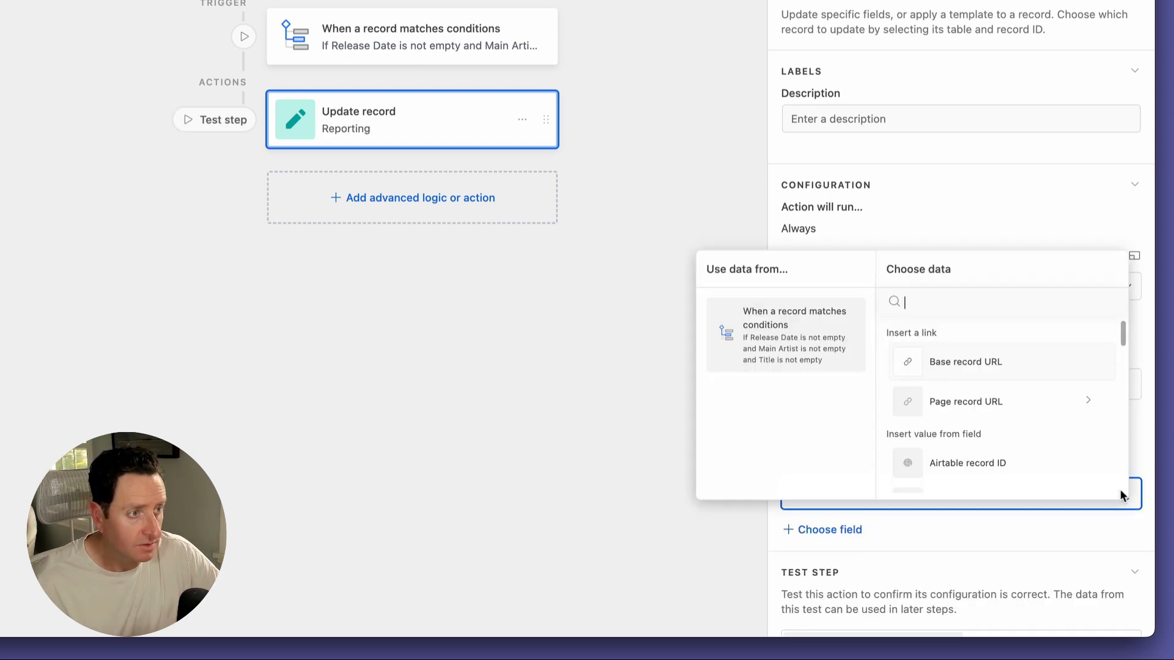
text(week)
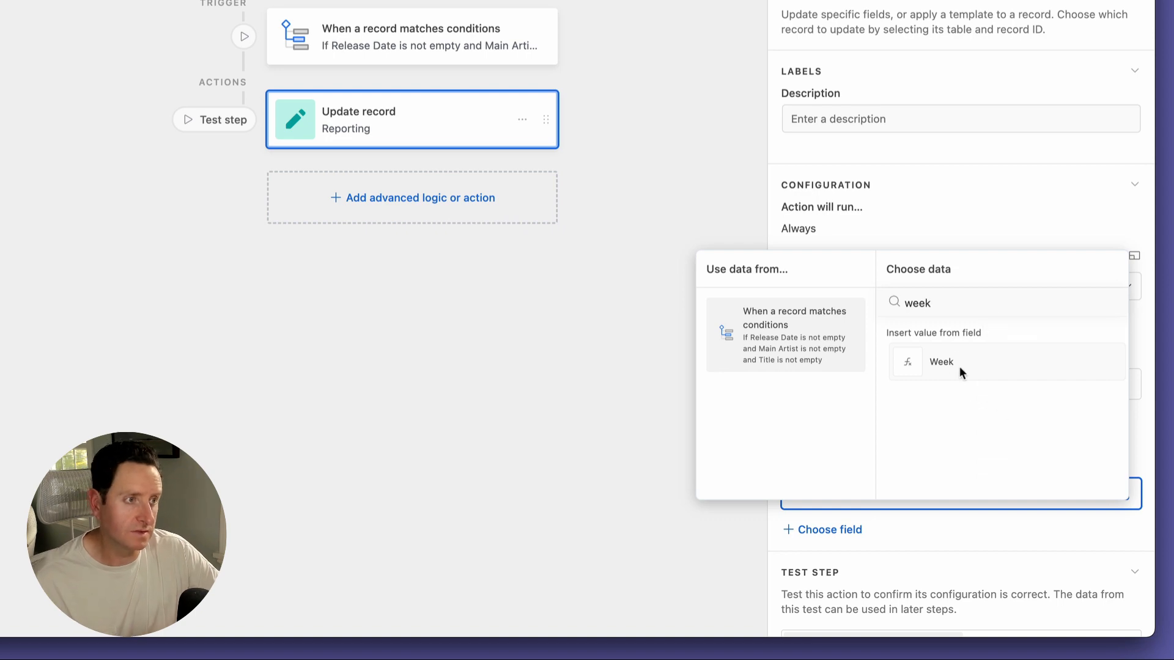
click(959, 366)
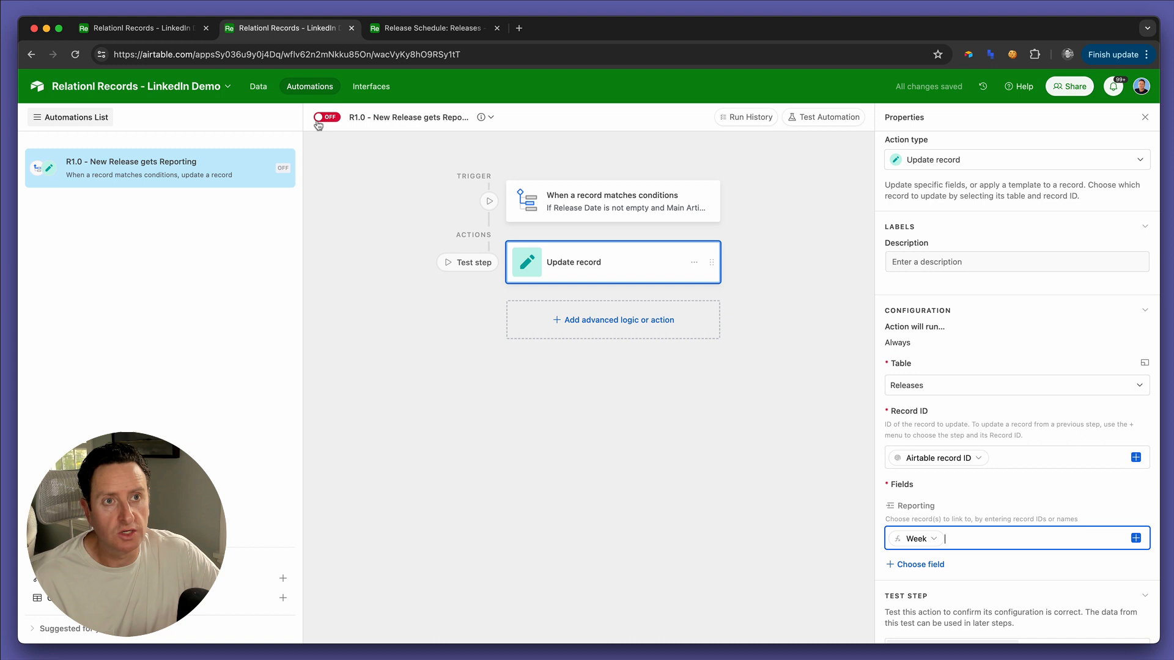
click(323, 119)
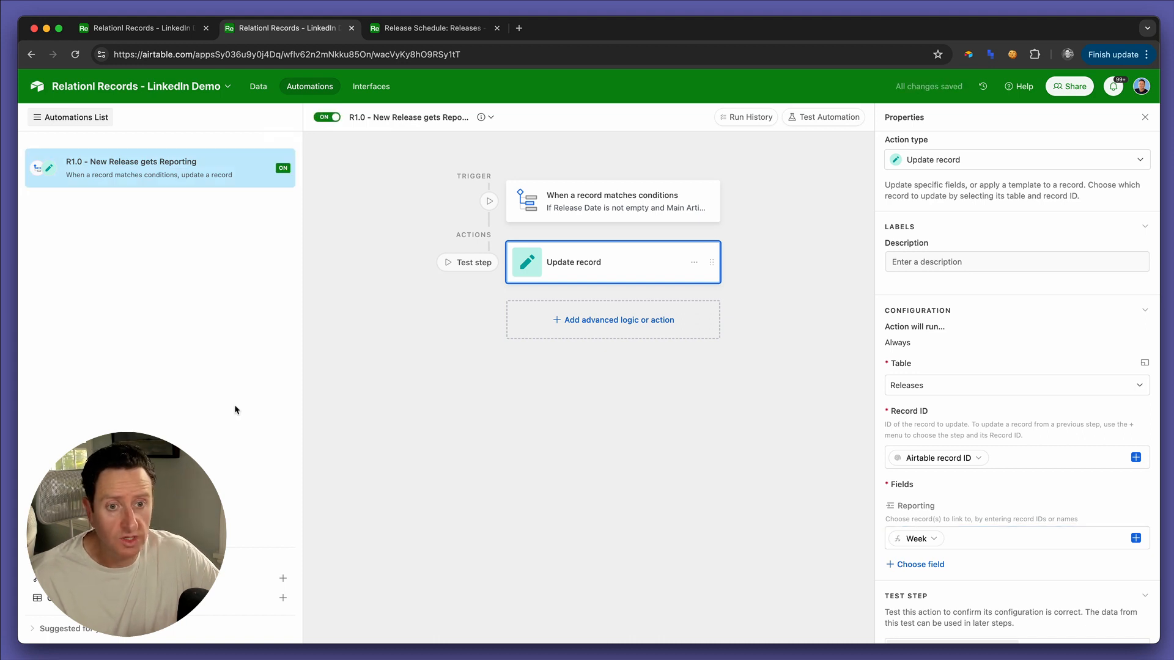
Create a new automation named "R1.1 - Change in Release Date updates Reporting".
click(282, 579)
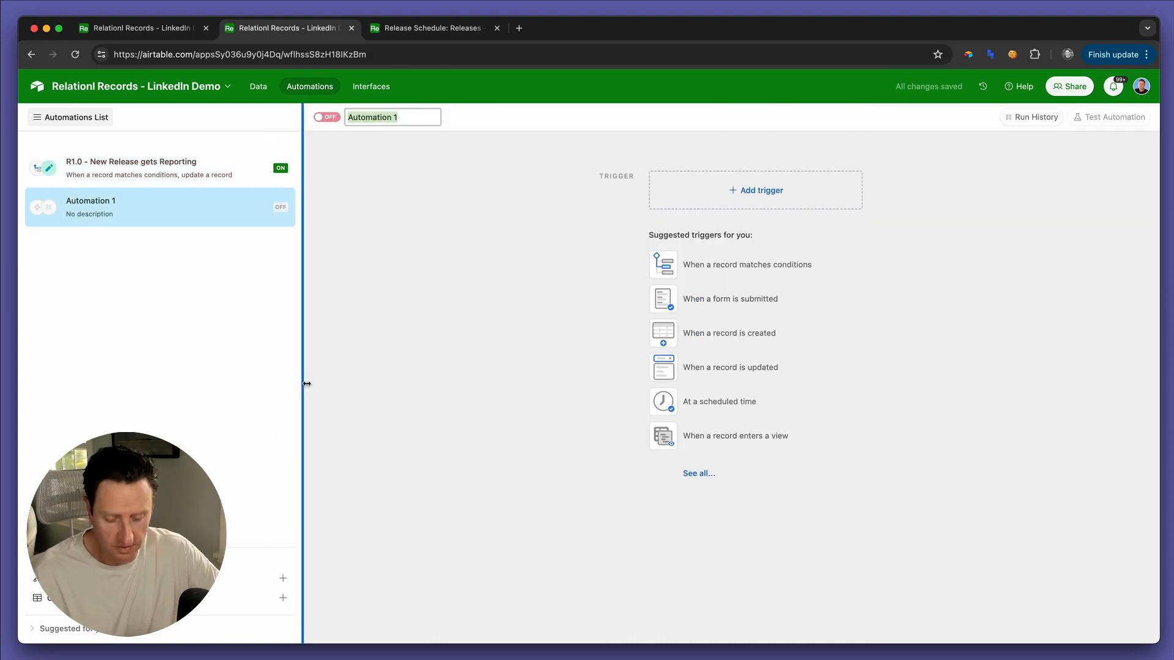
text(R1.1 -)
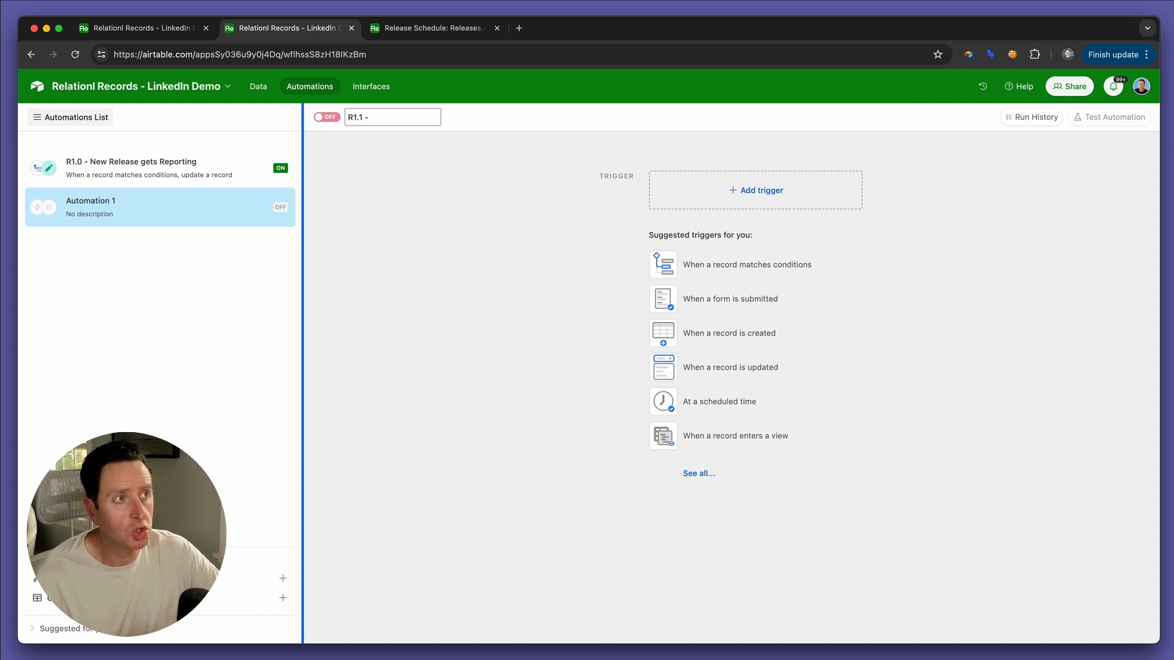
text(Change Release)
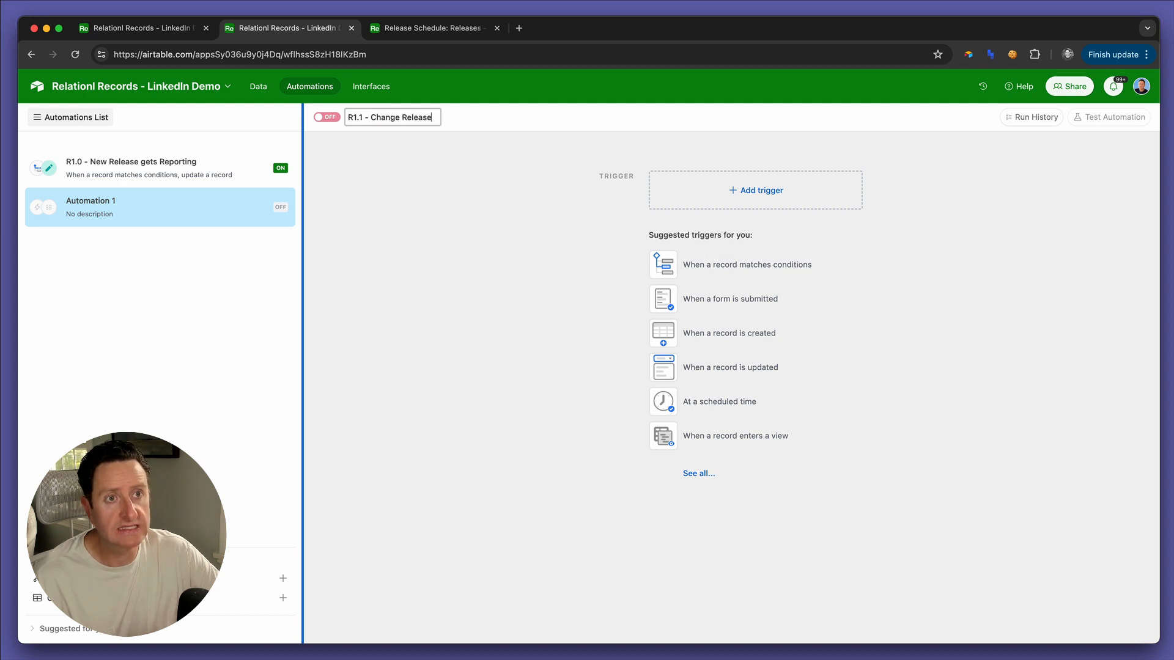
text( Date upda)
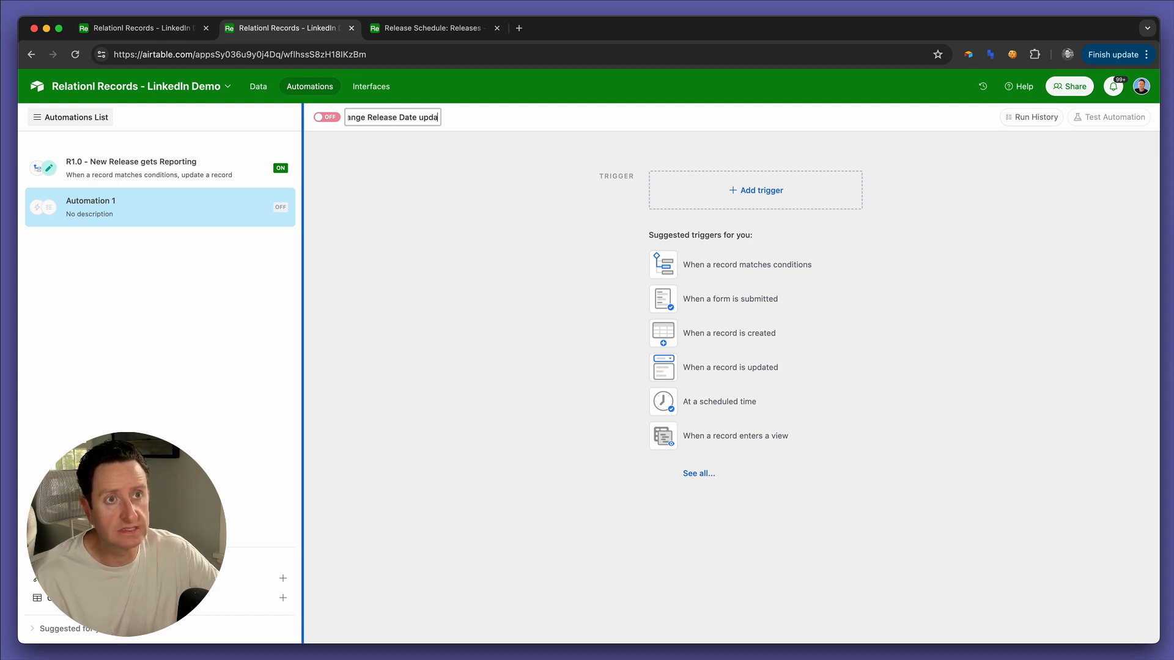
text(tes)
key(super+Left)
key(Right)
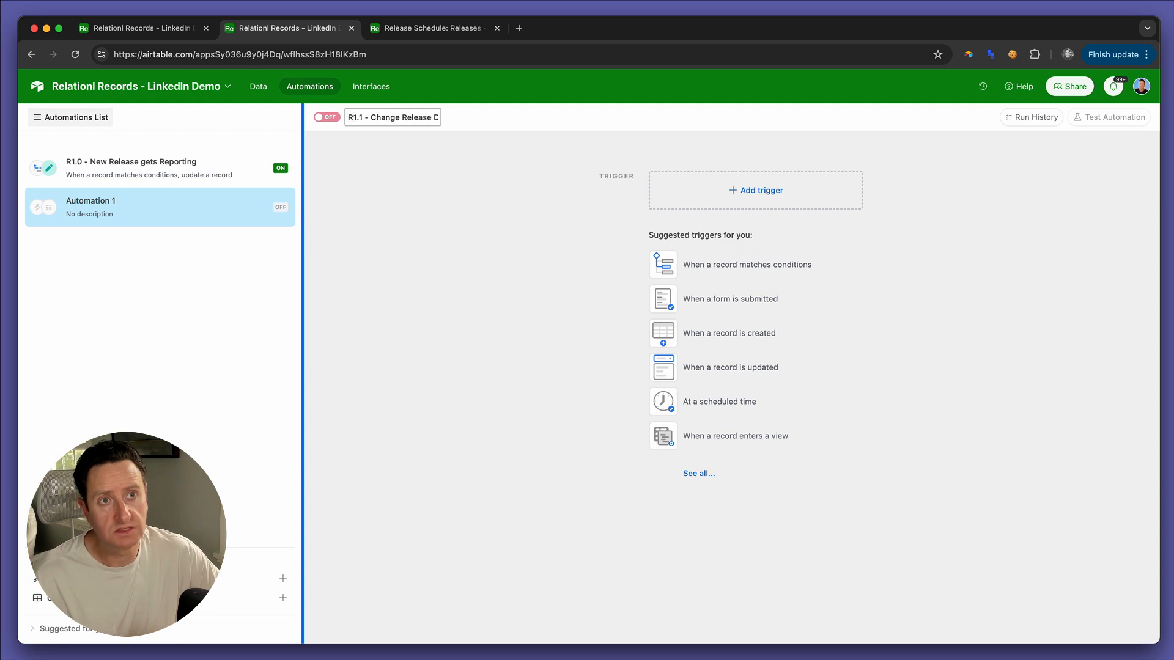
text(on)
key(super+Right)
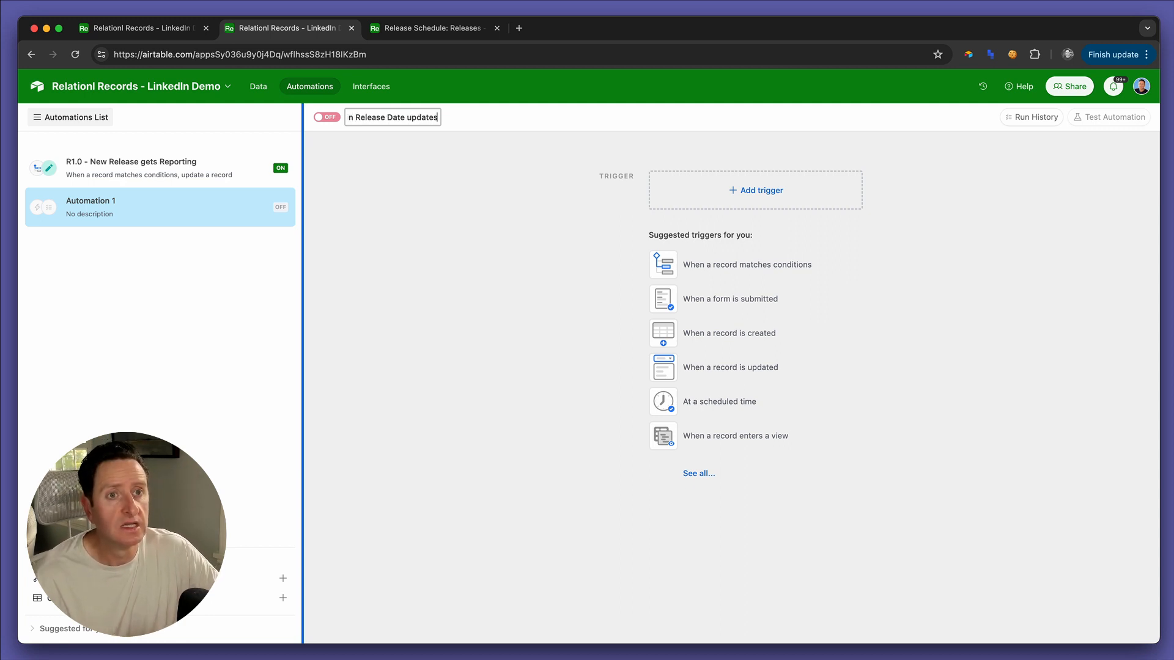
text(Reporting)
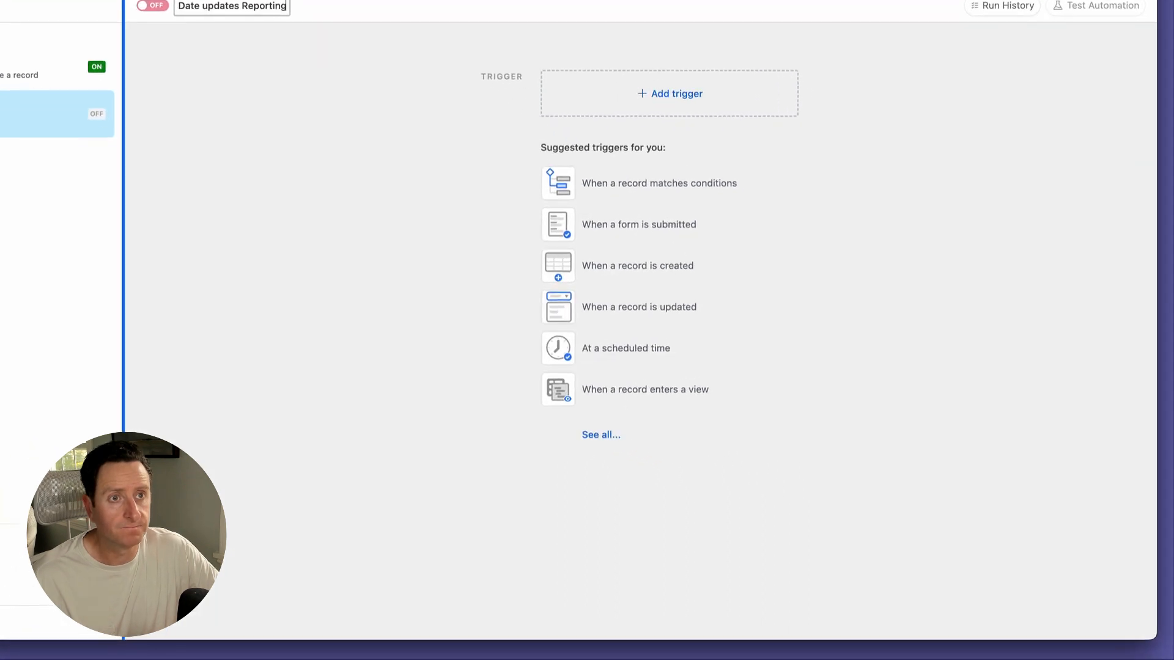
Add a When record updated trigger to the new automation and set its table to Releases.
click(681, 94)
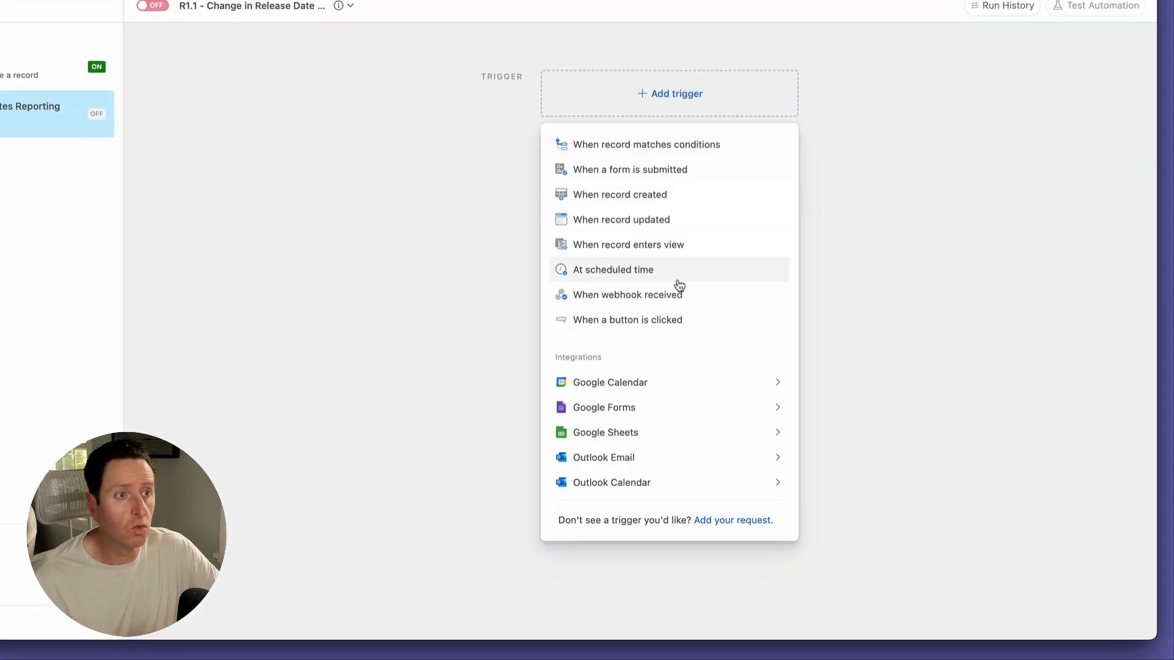
click(661, 223)
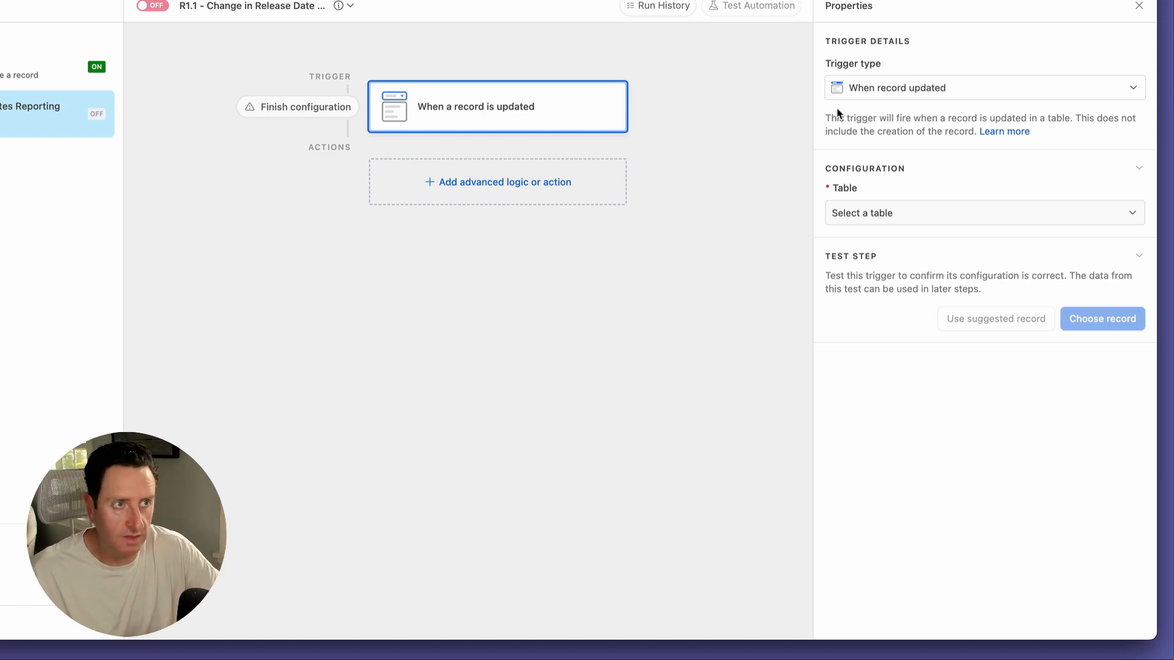
click(850, 221)
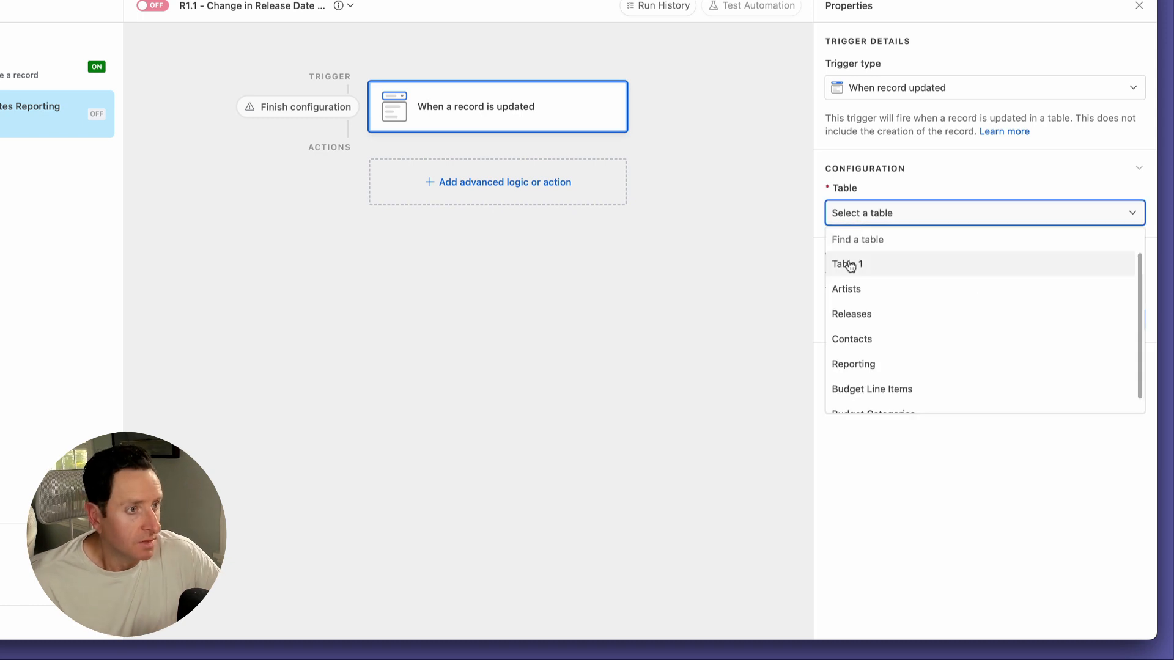
click(847, 314)
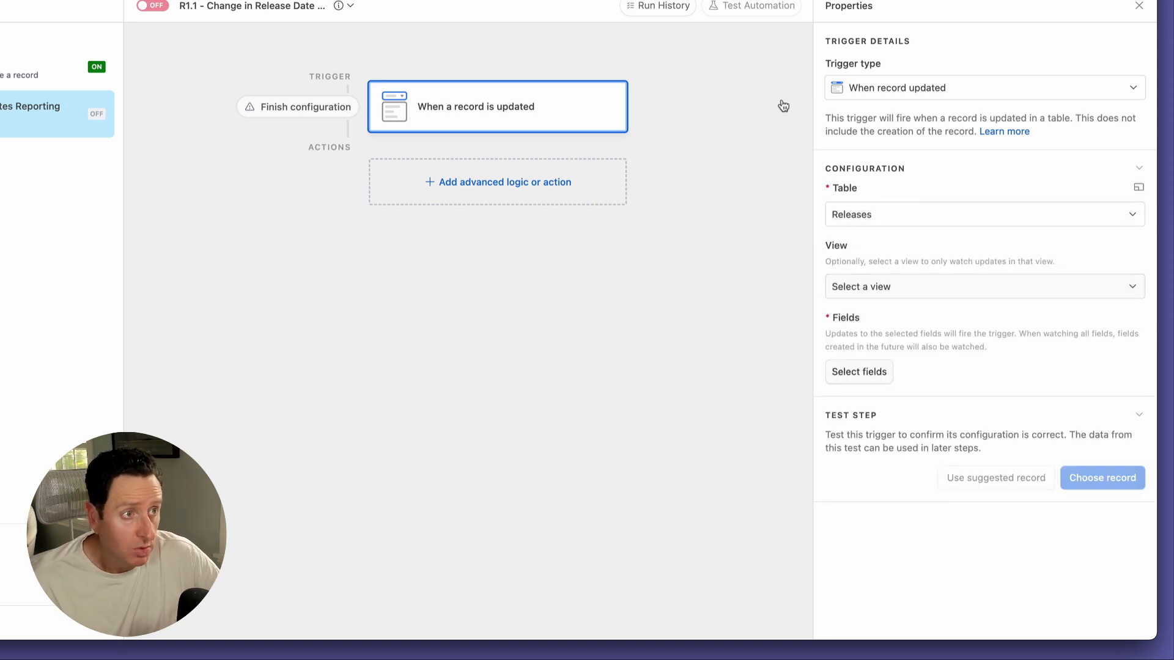
click(890, 292)
click(886, 253)
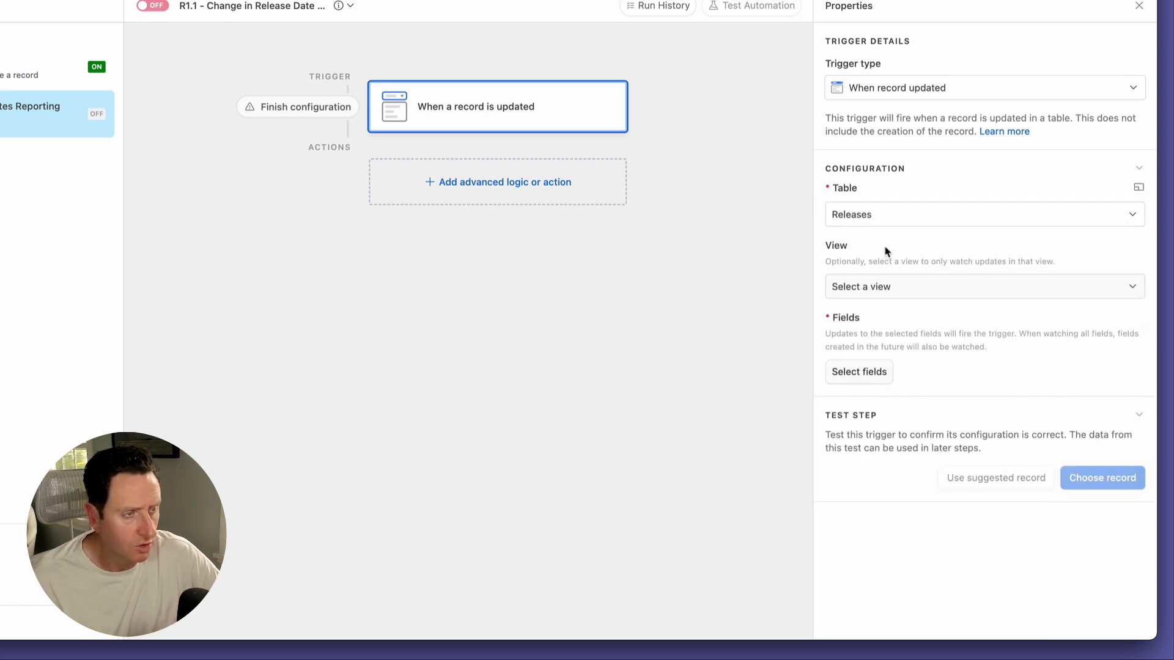
Set the record-updated trigger to watch only the Week field.
click(852, 375)
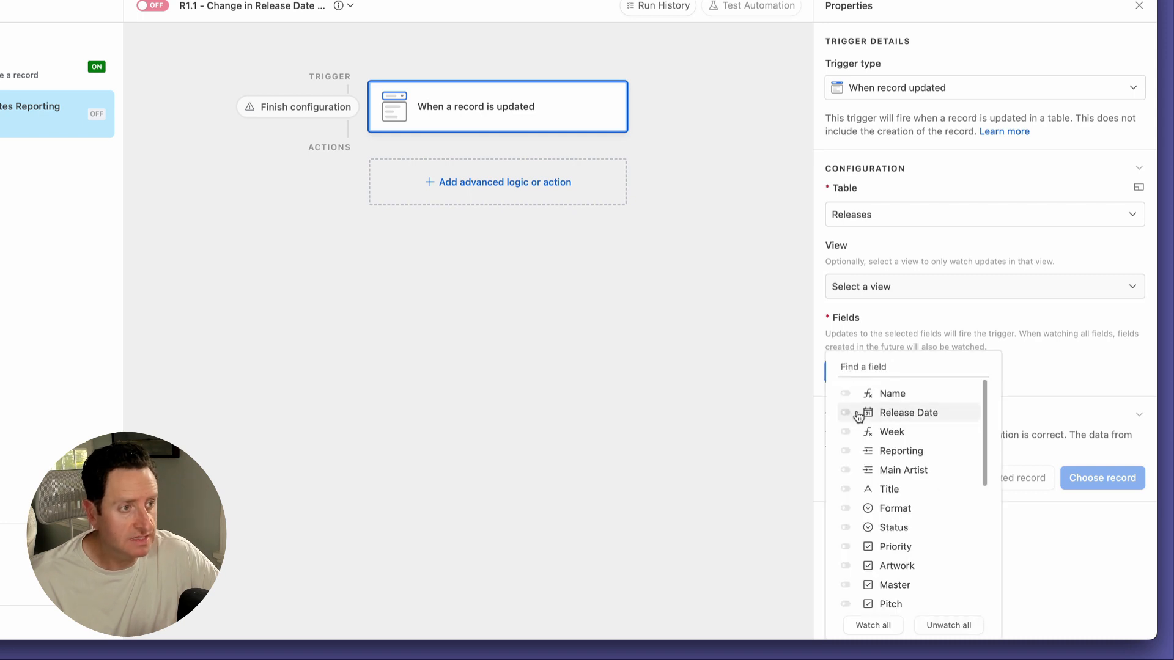
click(891, 433)
click(1040, 391)
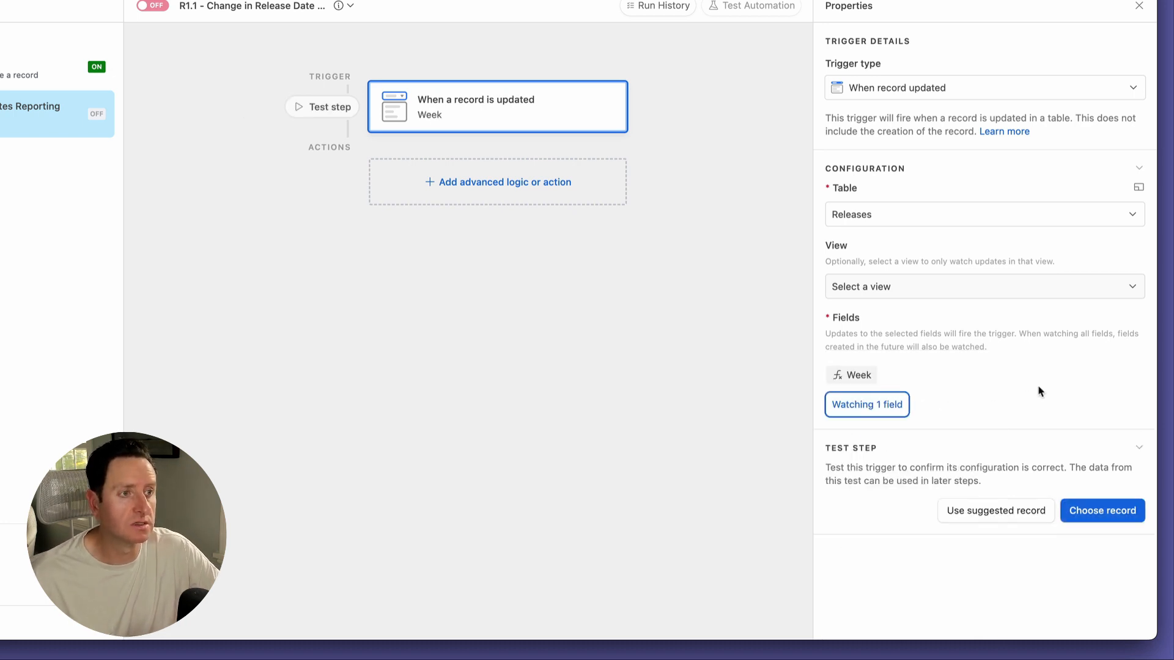
Add an Update record action on the Releases table, with the updated record's Airtable record ID as the Record ID.
click(497, 184)
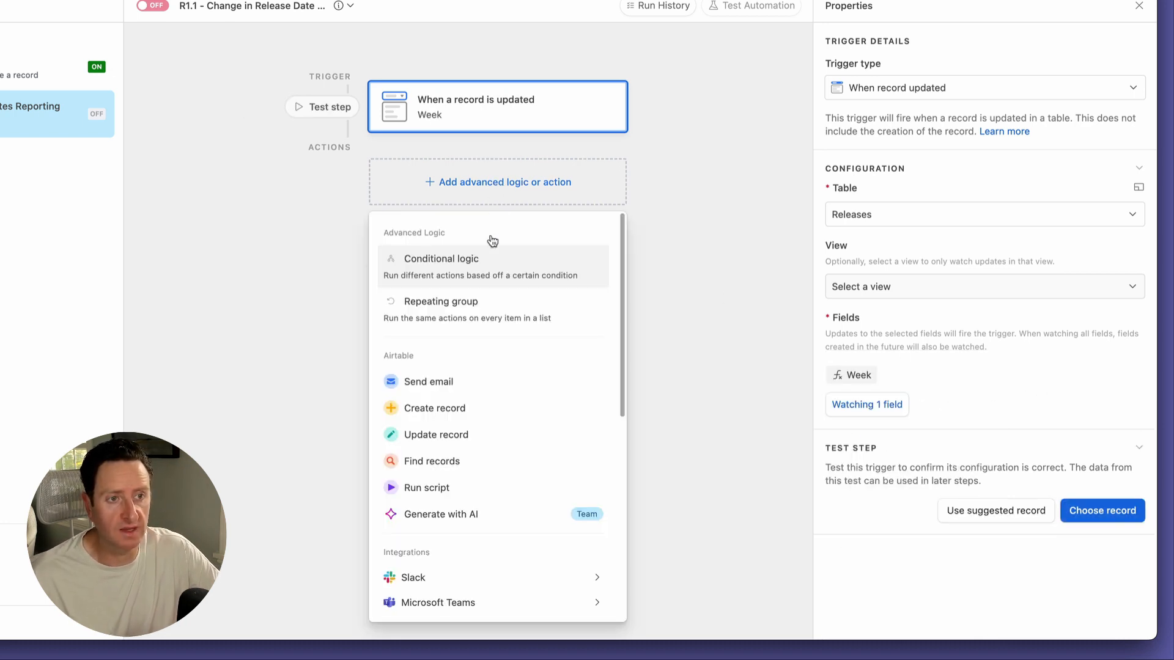
click(456, 435)
click(947, 364)
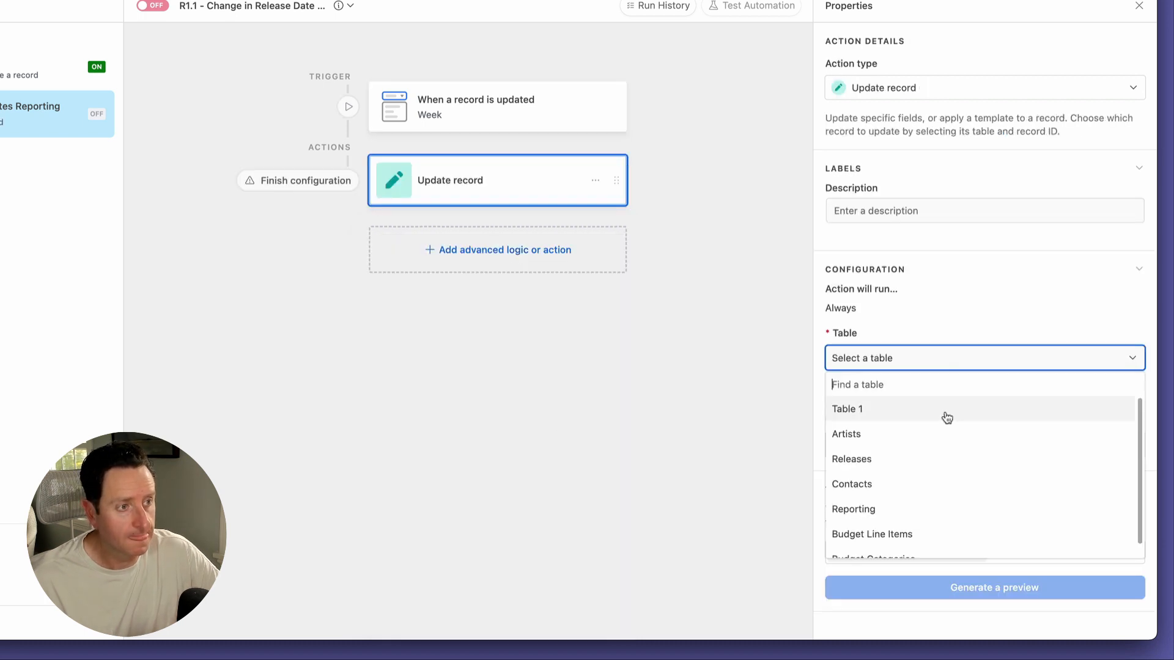
click(932, 459)
click(1132, 452)
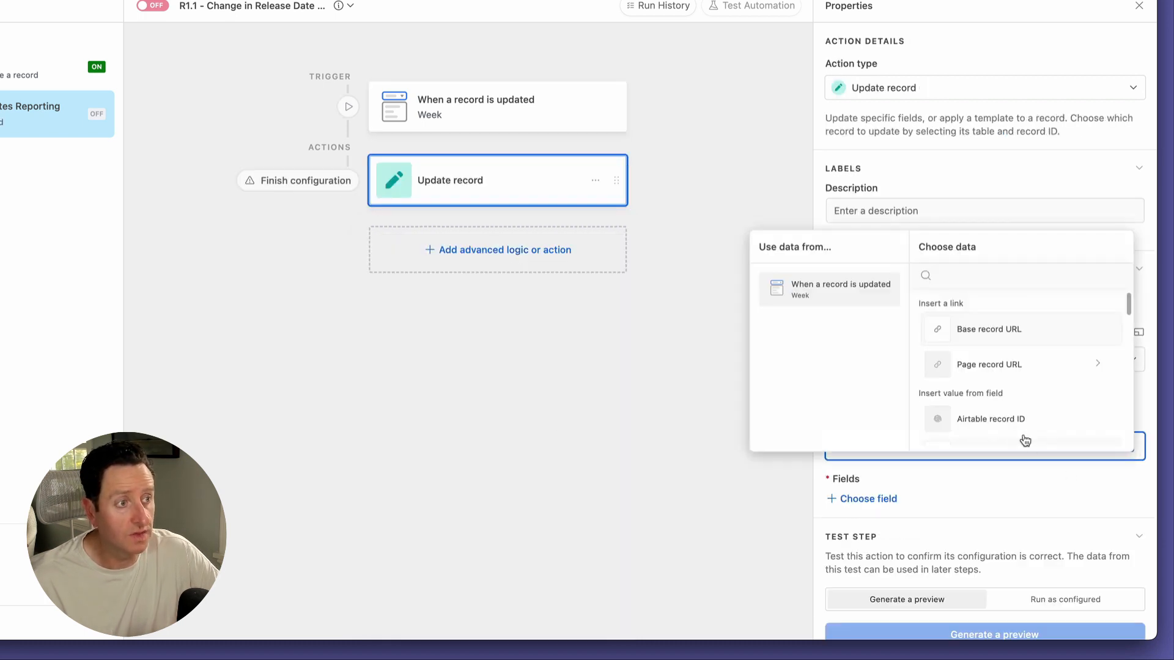
scroll(1001, 418, down, 2)
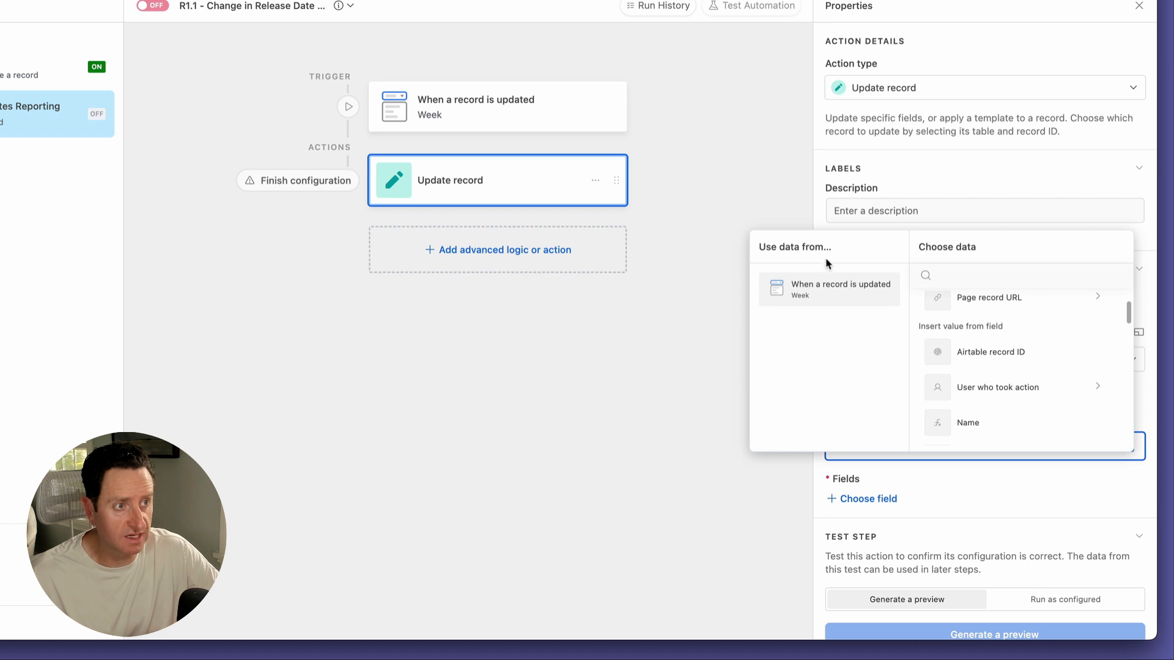
click(972, 352)
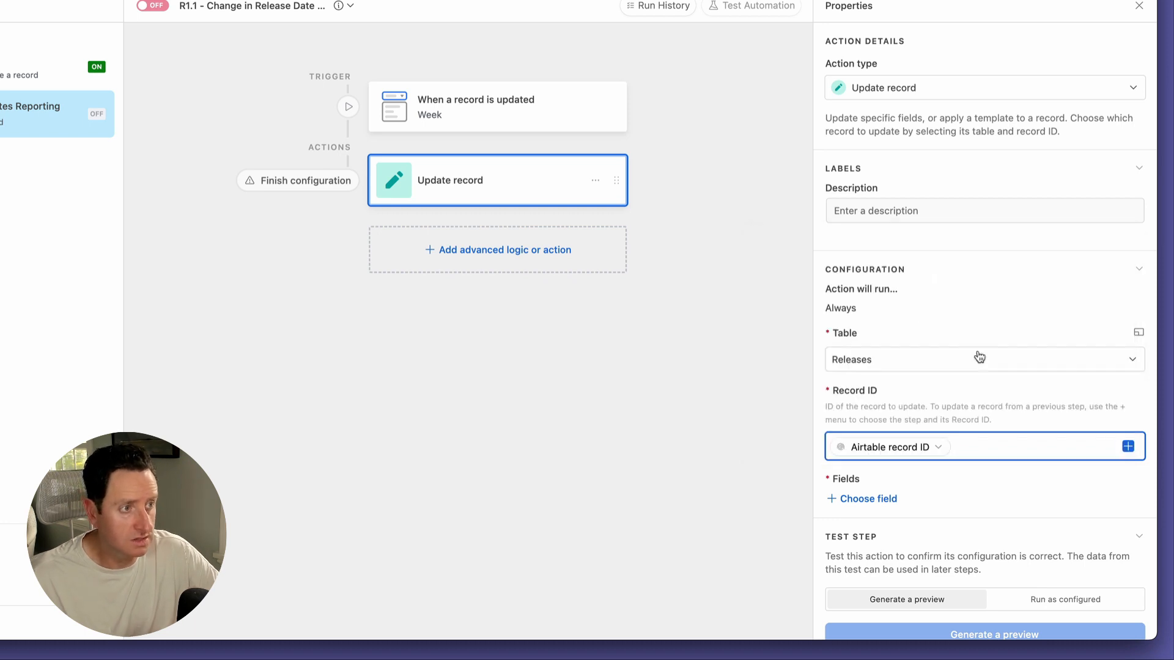
Set the Update record action to fill the Reporting field with the Week value from the updated record.
scroll(948, 455, down, 1)
click(881, 469)
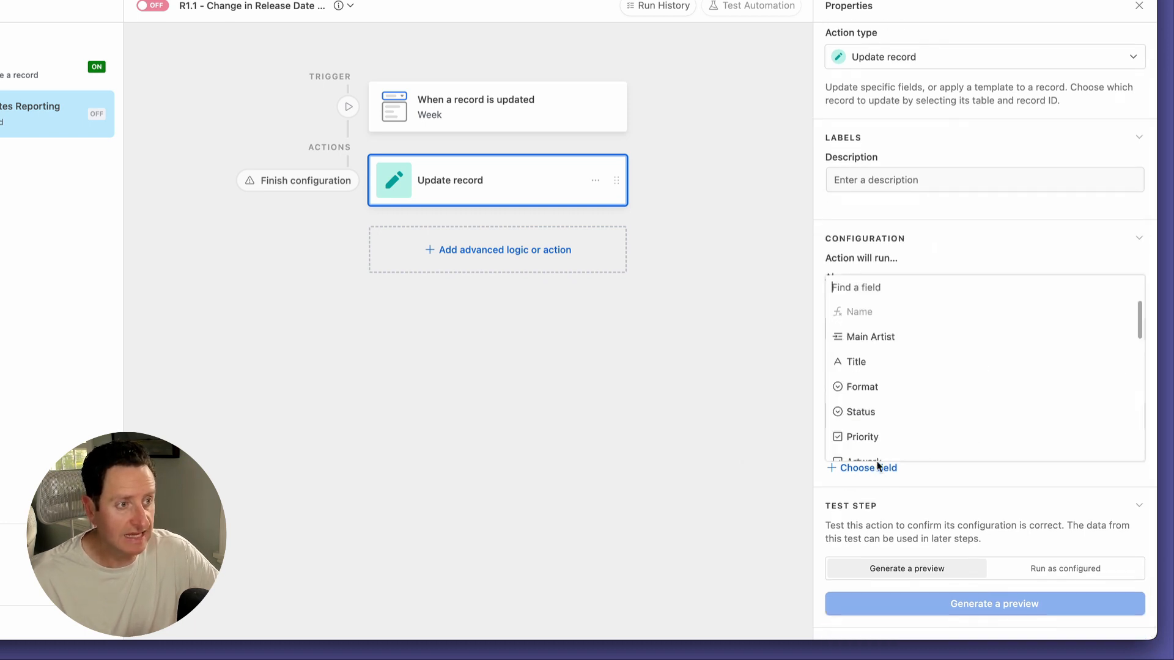
text(repor)
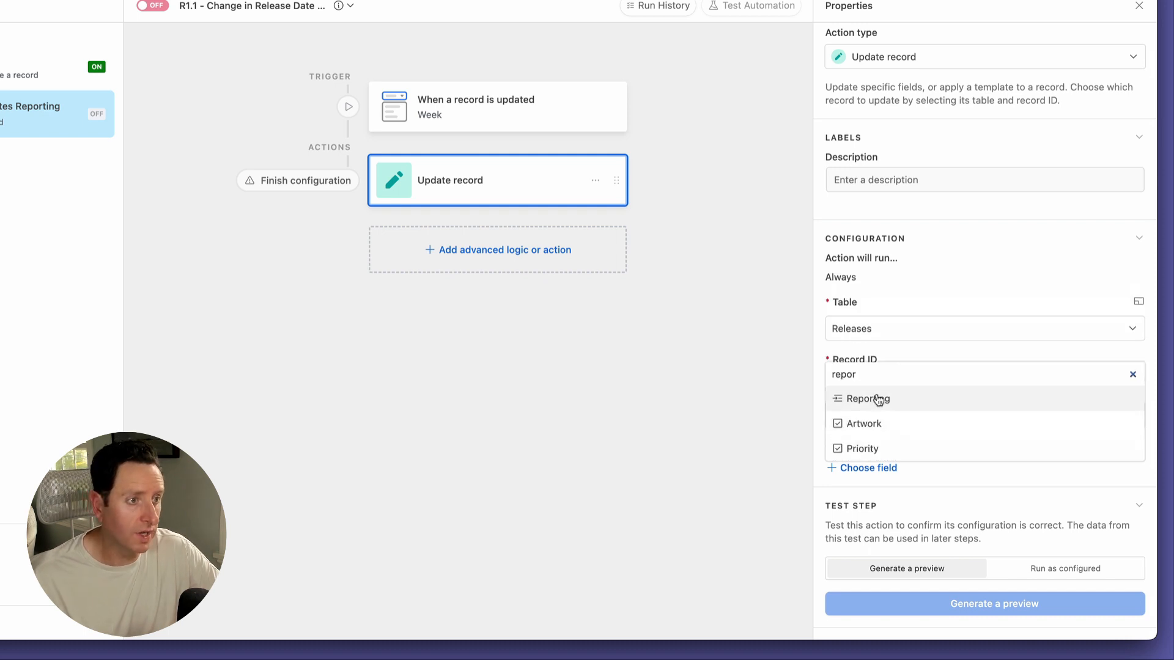
click(878, 401)
click(1128, 511)
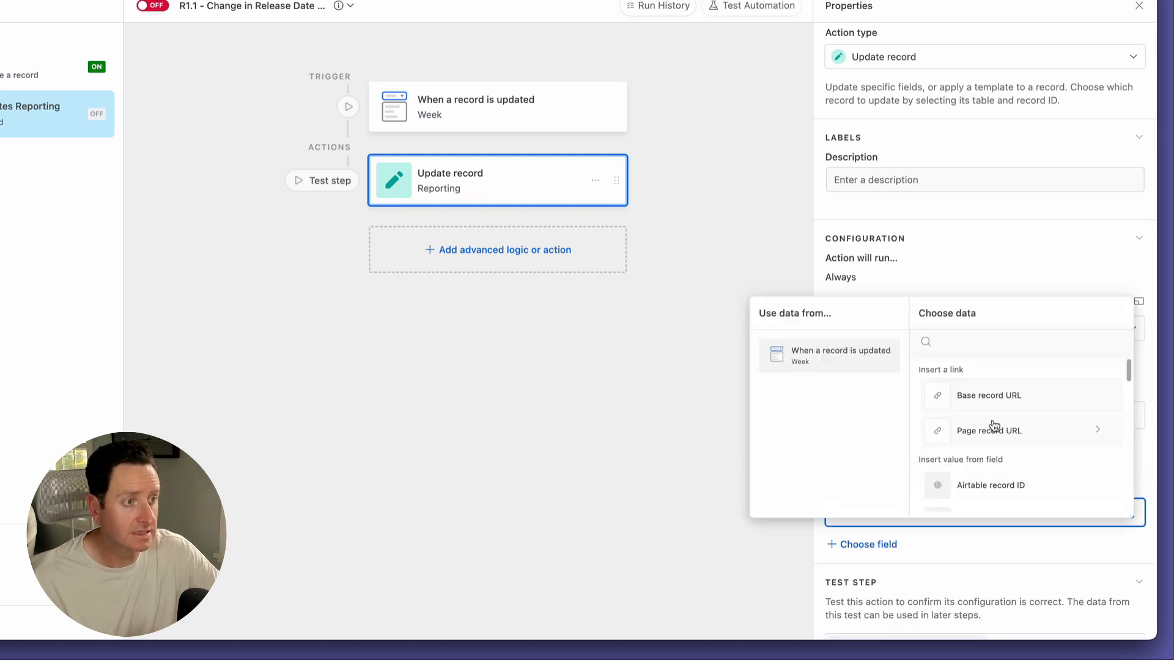
text(week)
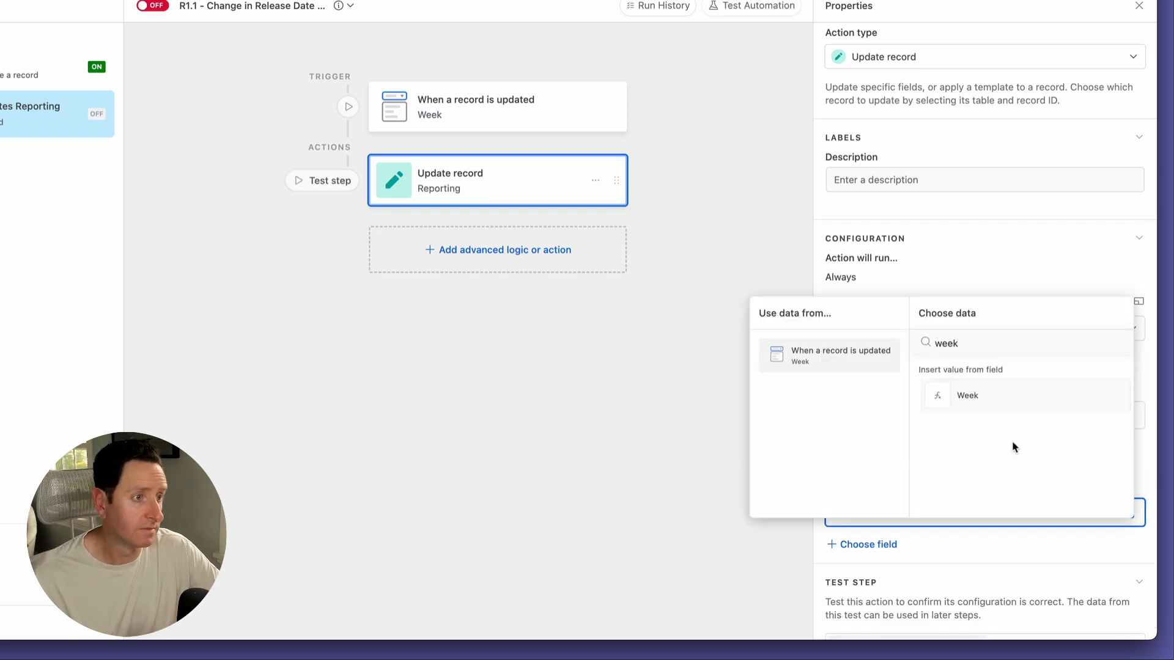
click(986, 400)
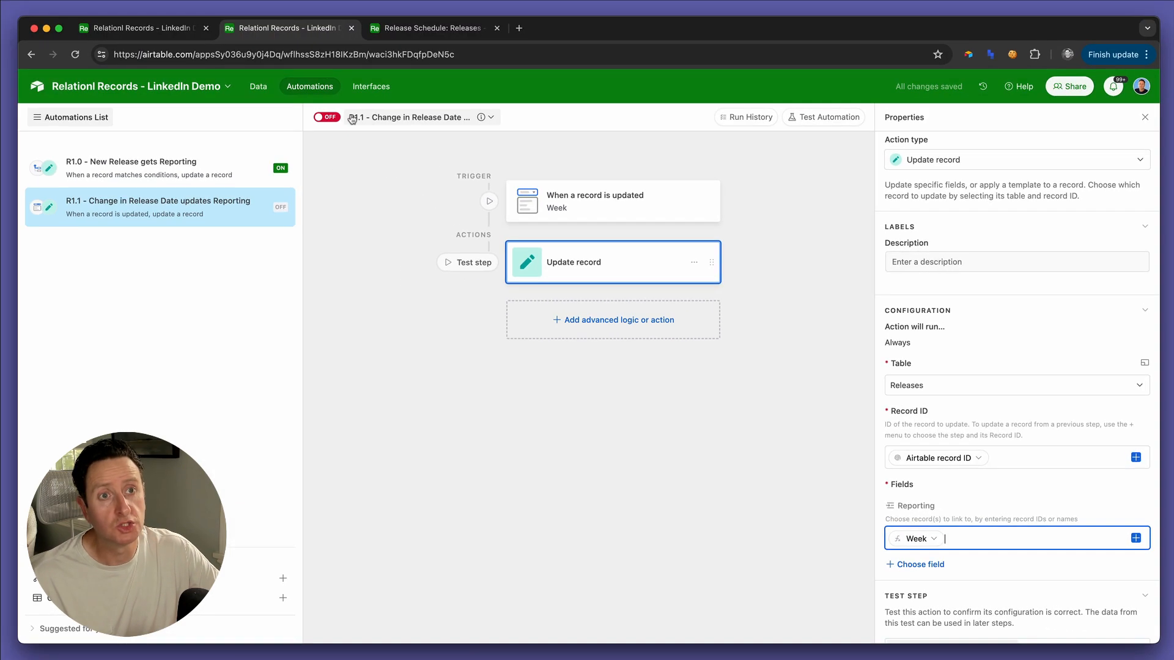
In the Release Schedule interface, change the release date of the "Living Lavish" single to 7/24/2024.
click(420, 33)
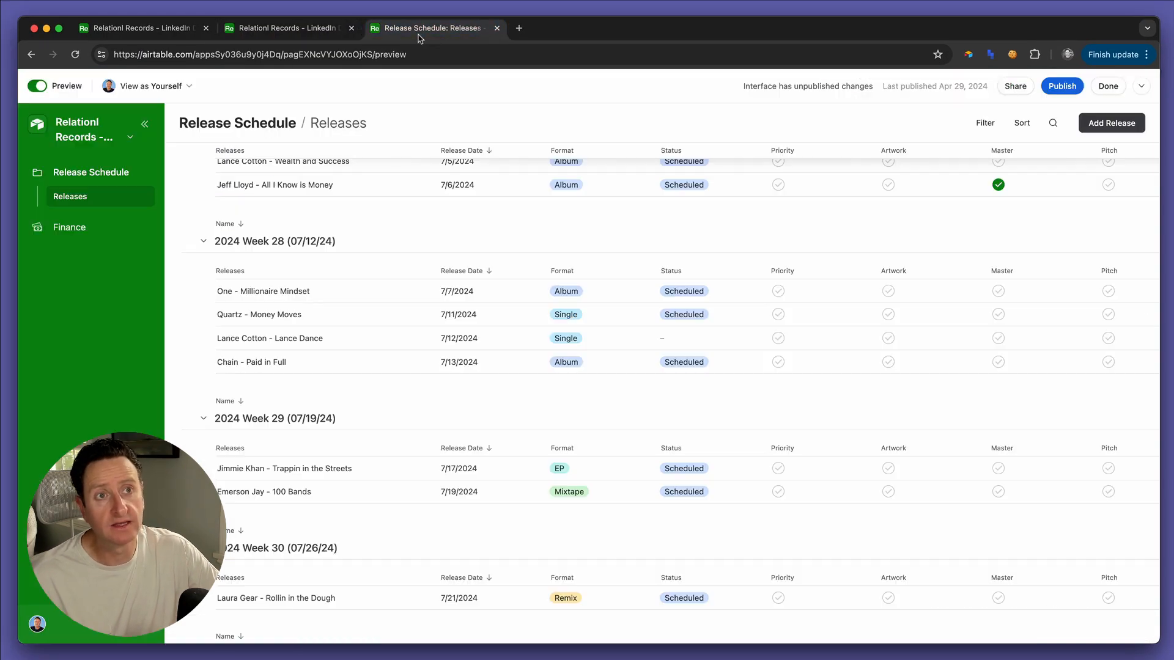
scroll(471, 420, down, 3)
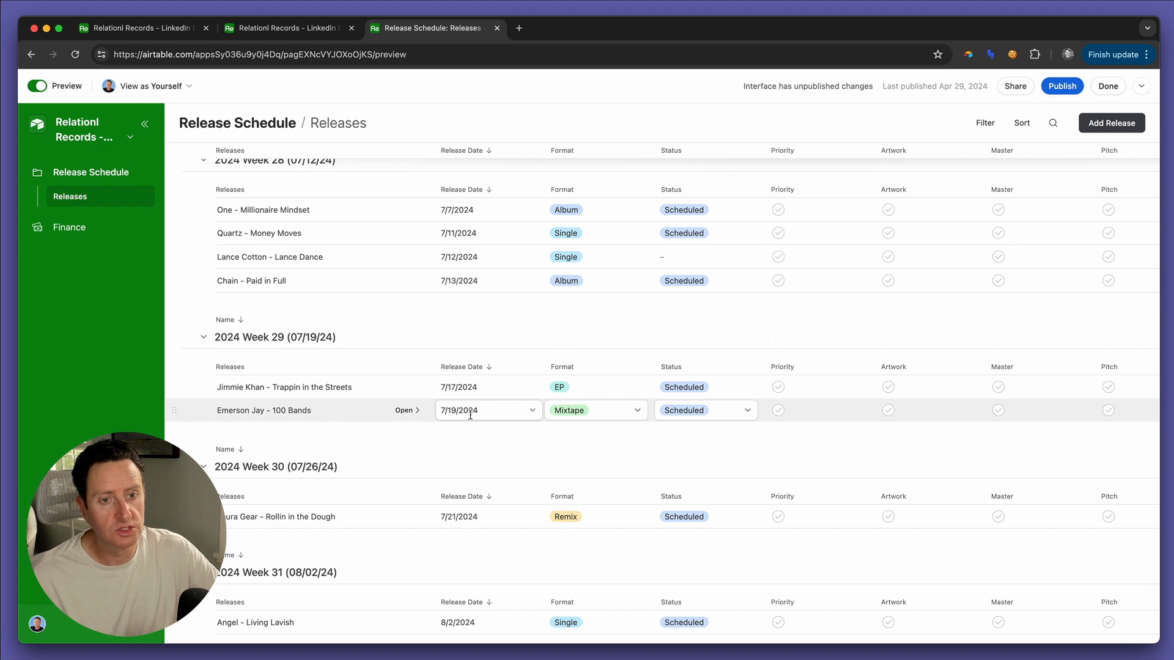
scroll(455, 487, up, 3)
scroll(455, 488, down, 3)
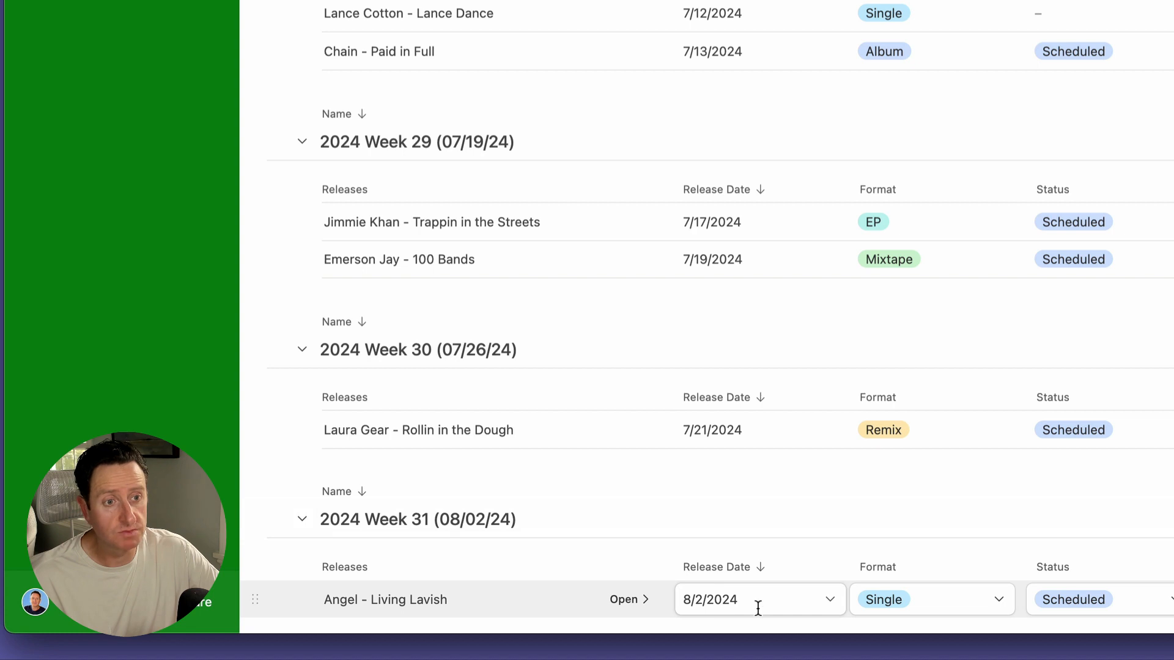
click(758, 607)
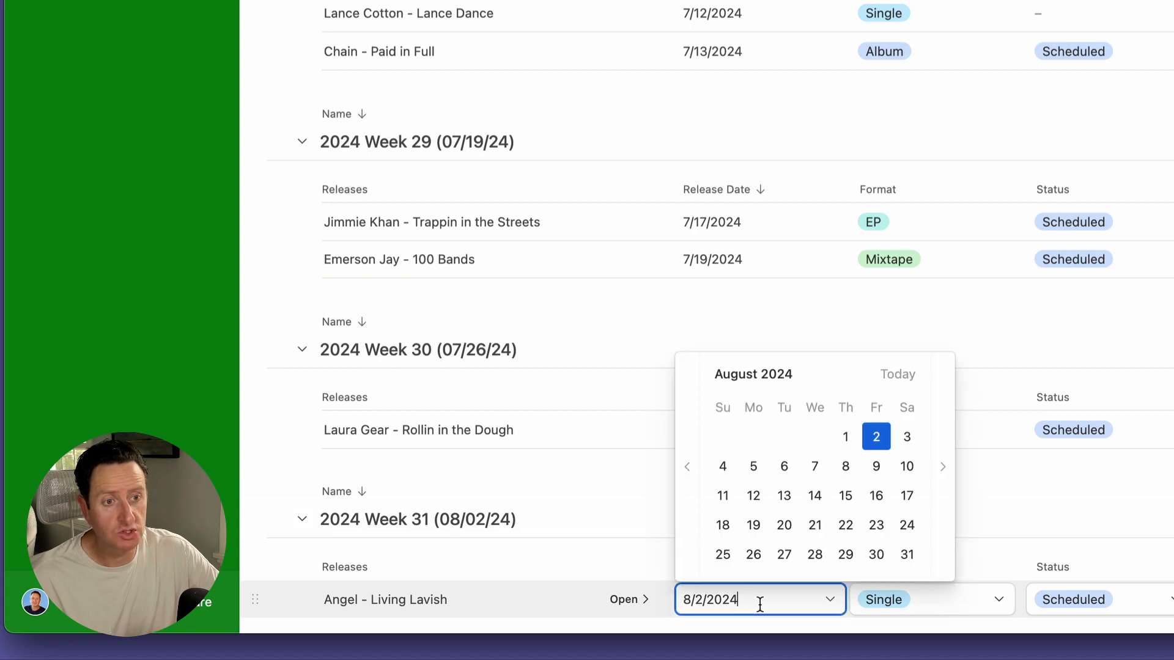
click(688, 468)
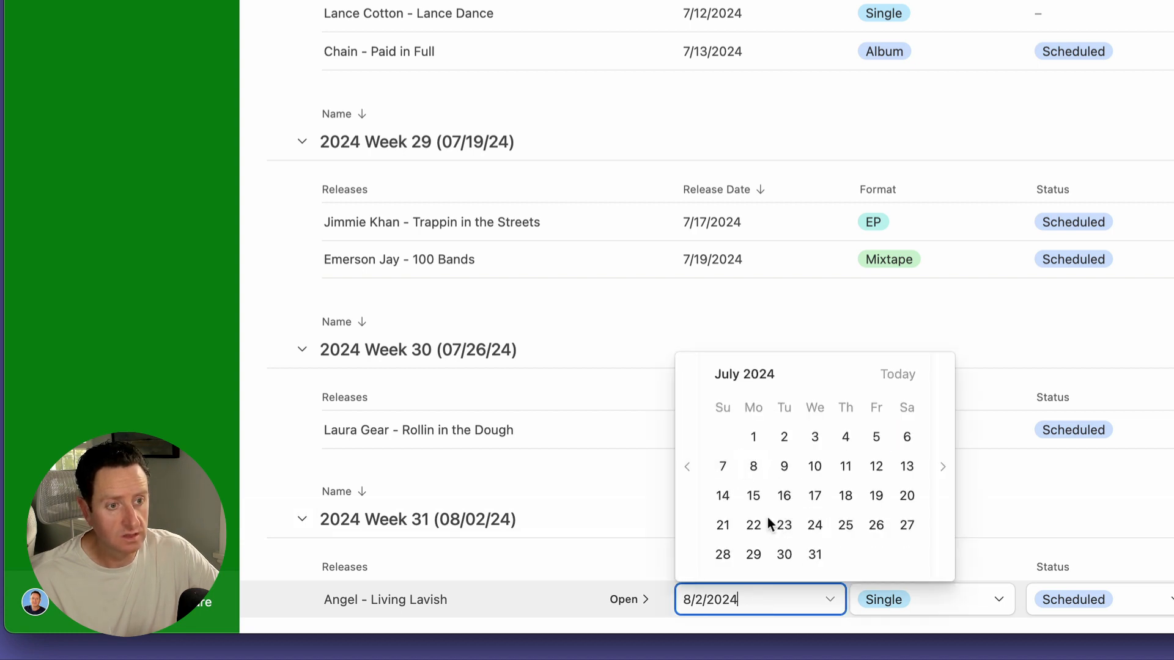
click(814, 526)
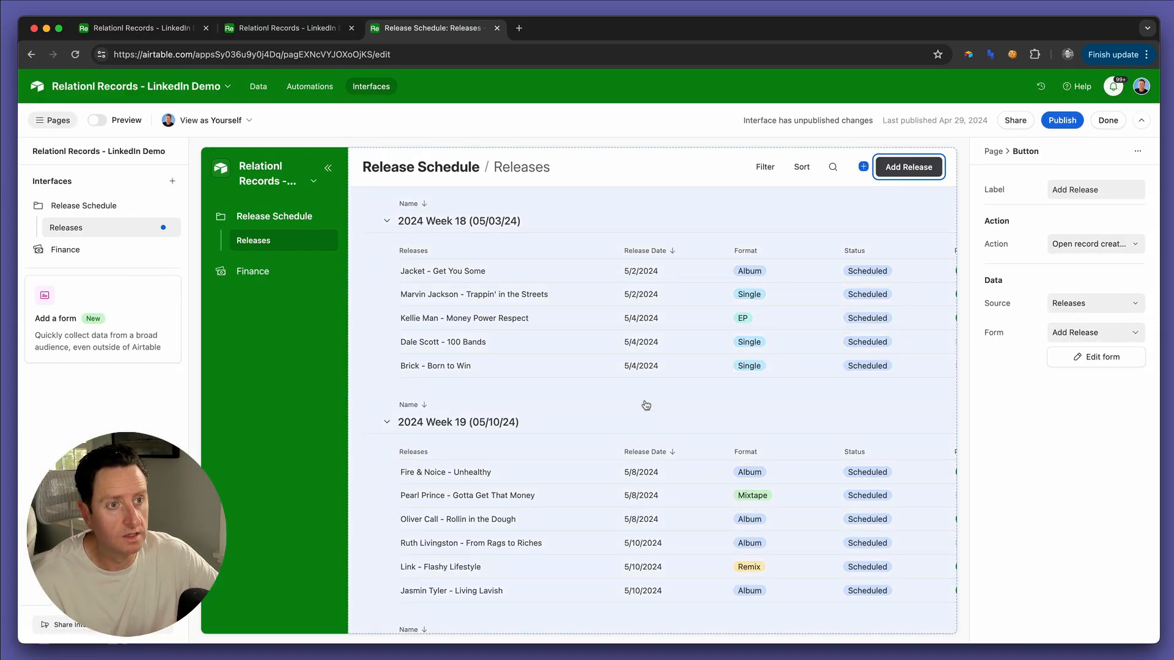
Check the rescheduled single's week grouping in the Releases list and switch the interface to preview mode.
click(588, 390)
scroll(585, 422, down, 20)
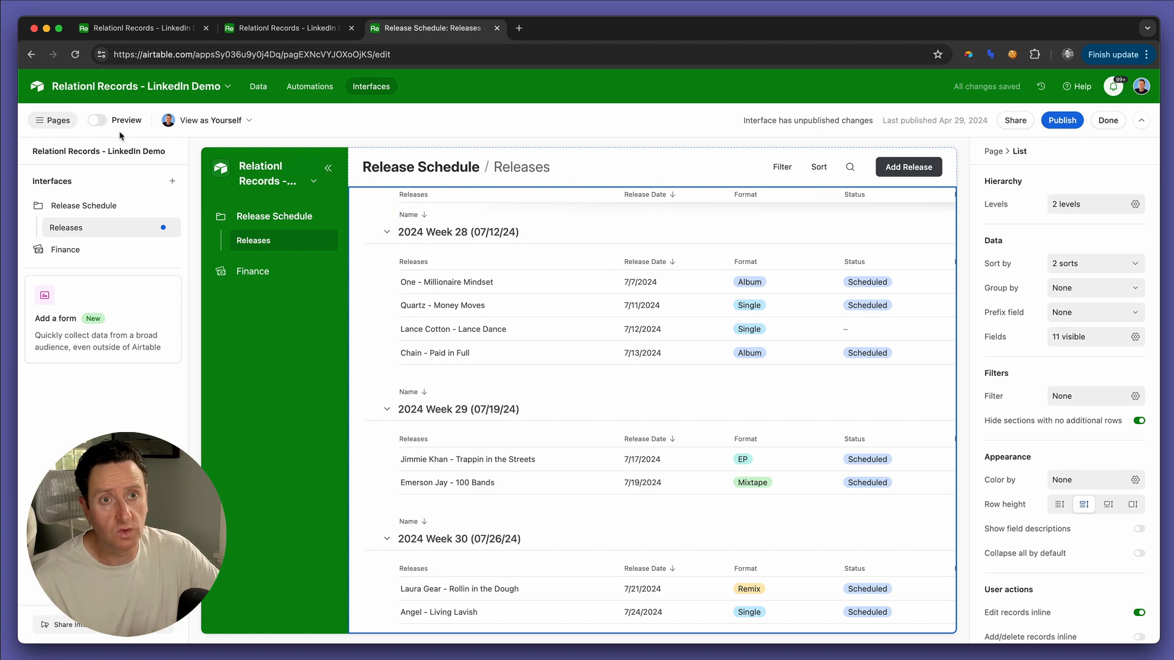
click(99, 122)
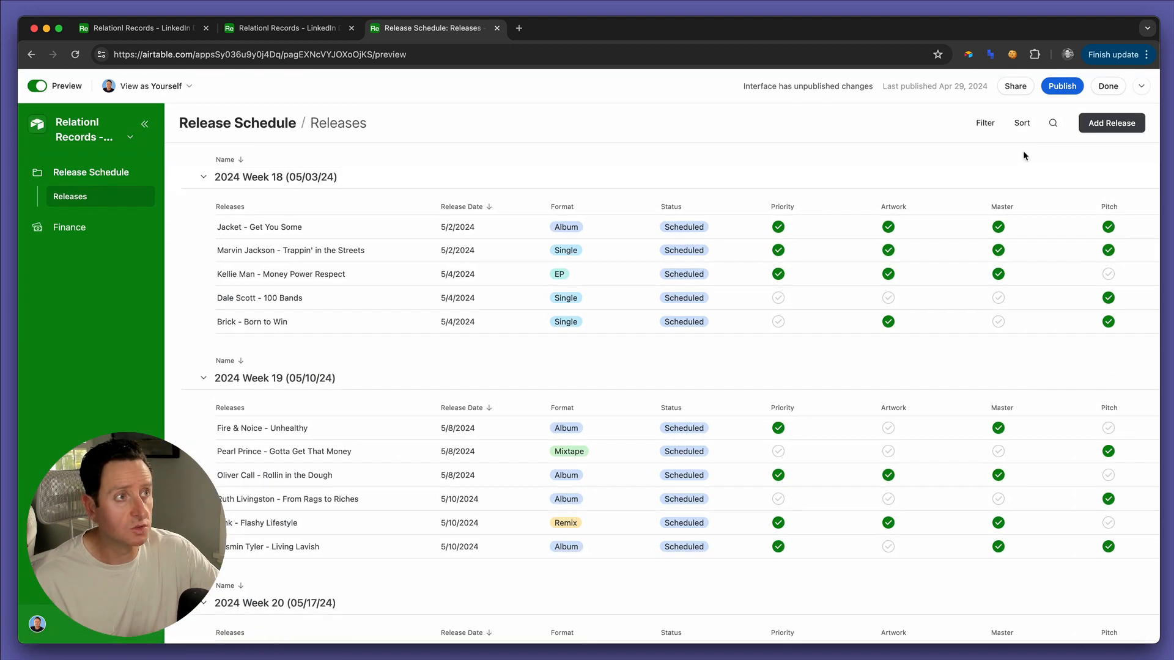
Start a new entry in the Add Release form, choosing a main artist and entering the title "Dawn of the Dead".
click(1099, 125)
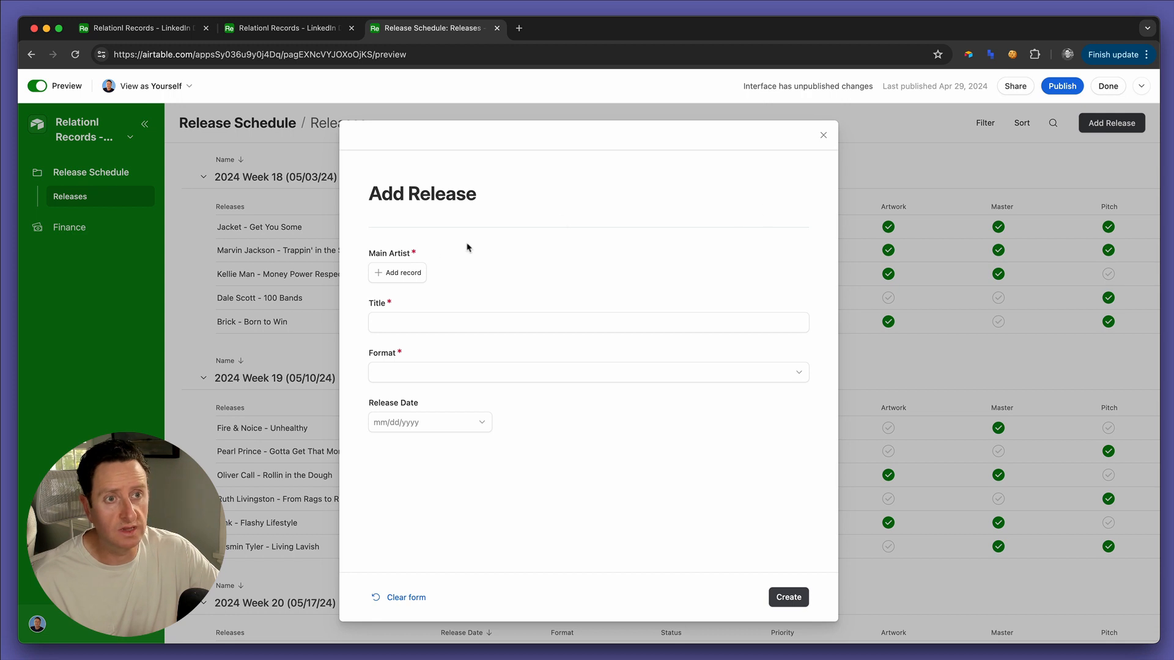
click(403, 274)
scroll(453, 345, down, 5)
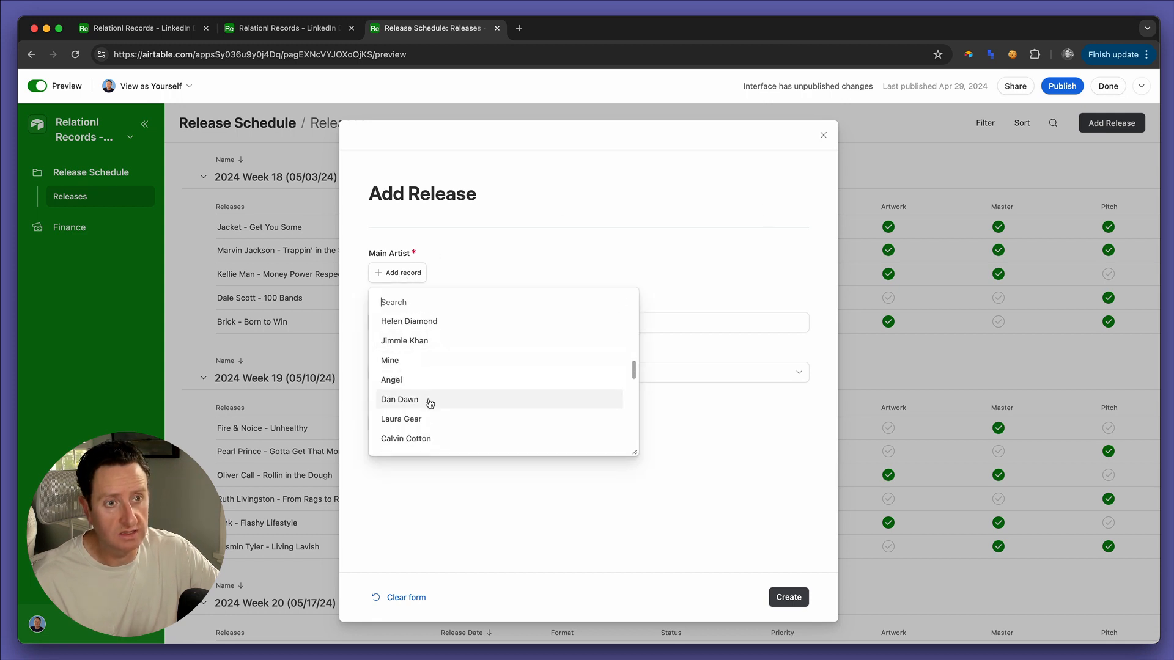
click(425, 401)
click(420, 328)
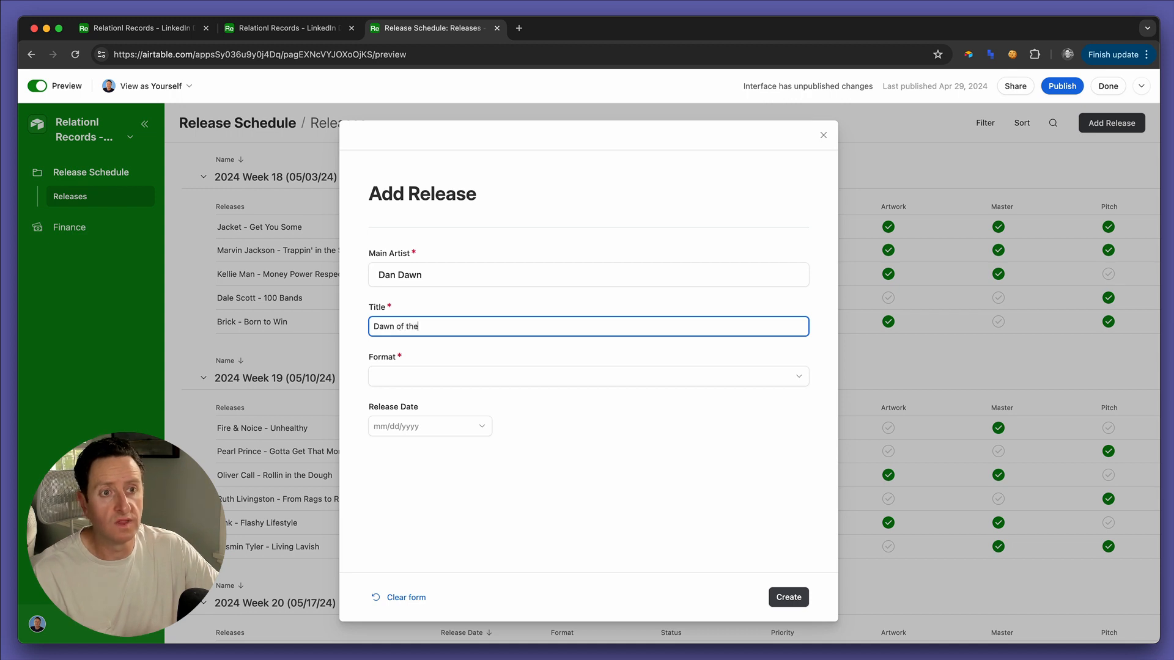
text(Dawn of the Dead)
key(Tab)
Set the new release's format to Album and its release date to 7/12/2024, and create the record.
text(al)
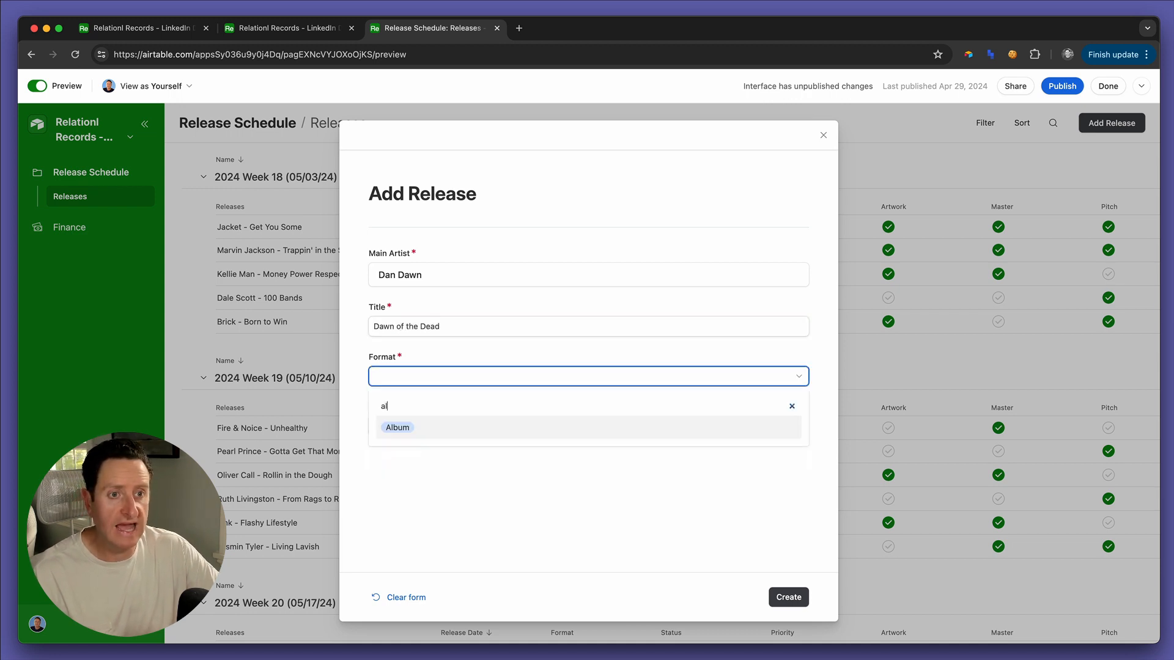
key(Return)
key(Tab)
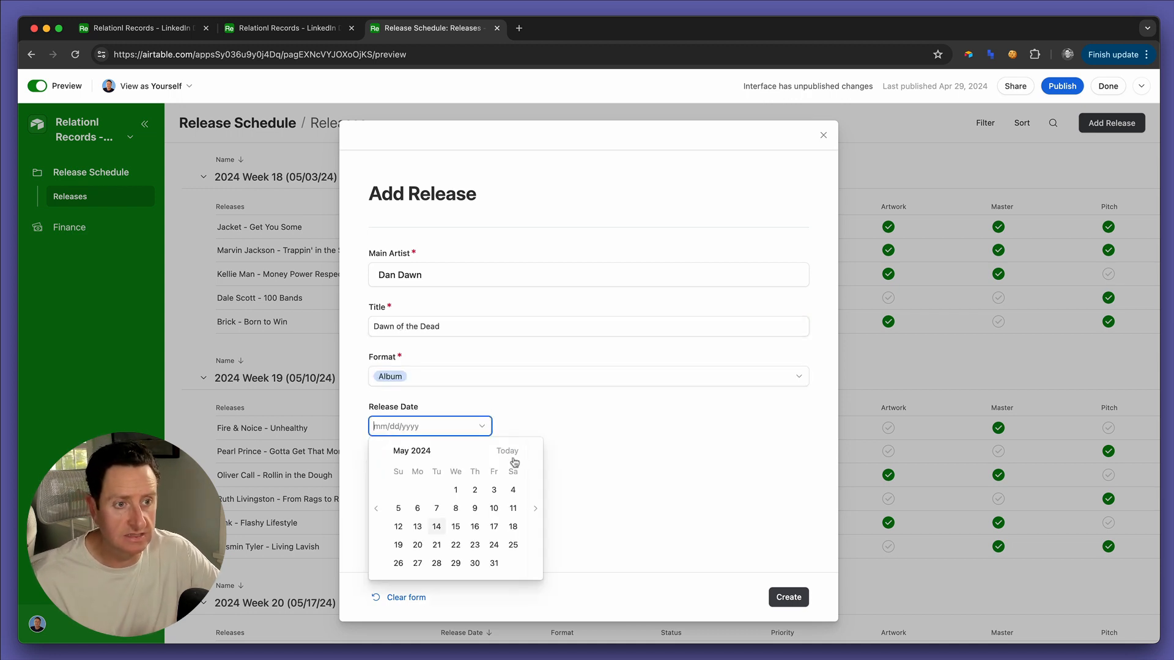
click(533, 510)
click(533, 510)
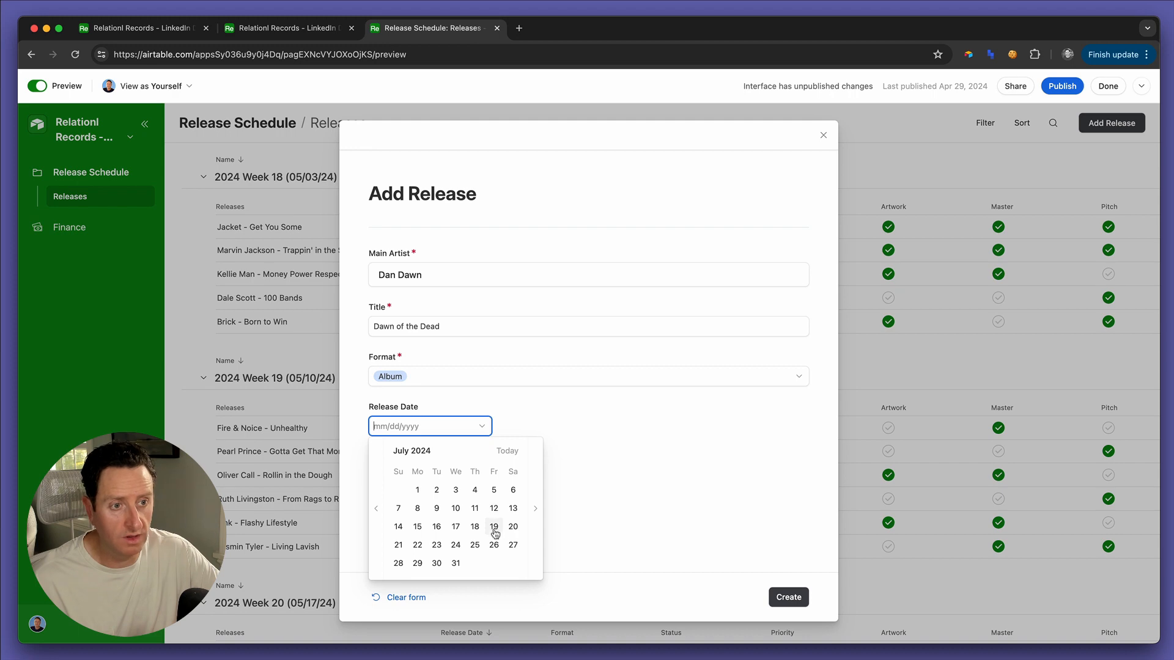
click(494, 509)
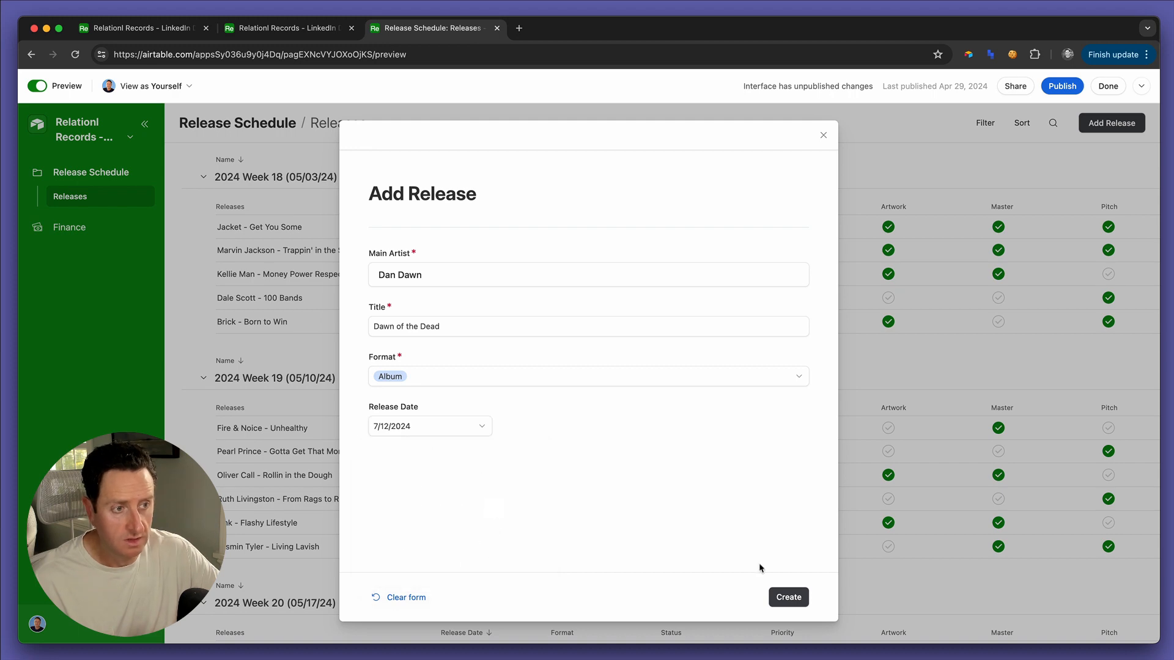
click(794, 597)
Check the new release's week grouping in the interface and review its record's revision history in the Releases table.
scroll(490, 561, down, 20)
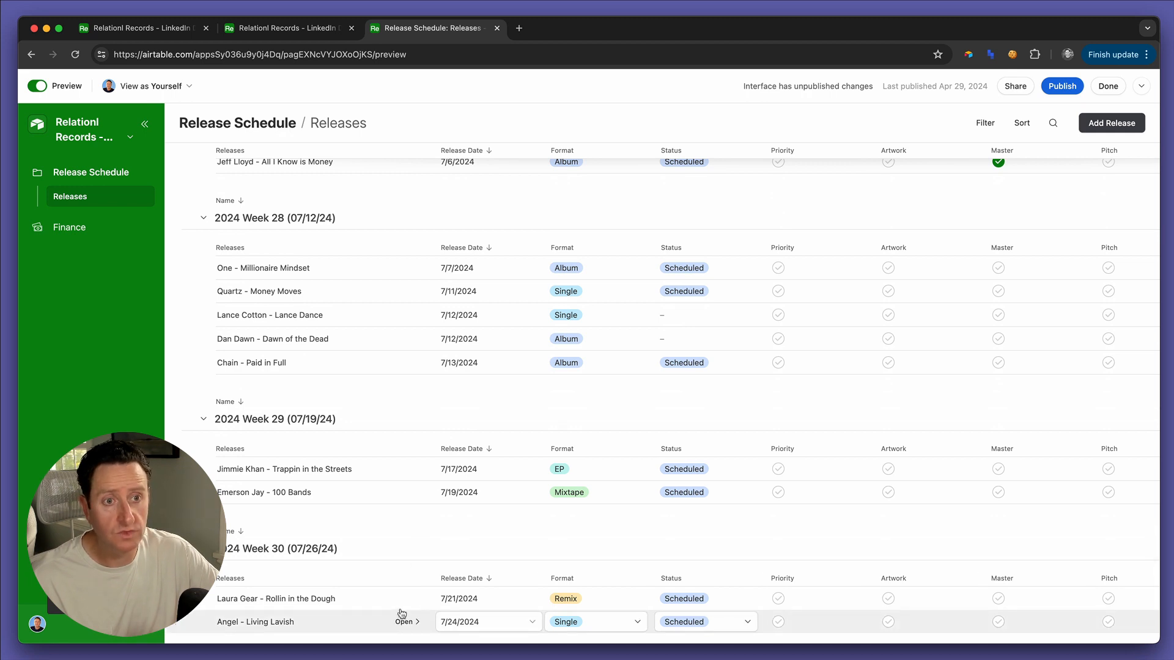
scroll(404, 615, up, 2)
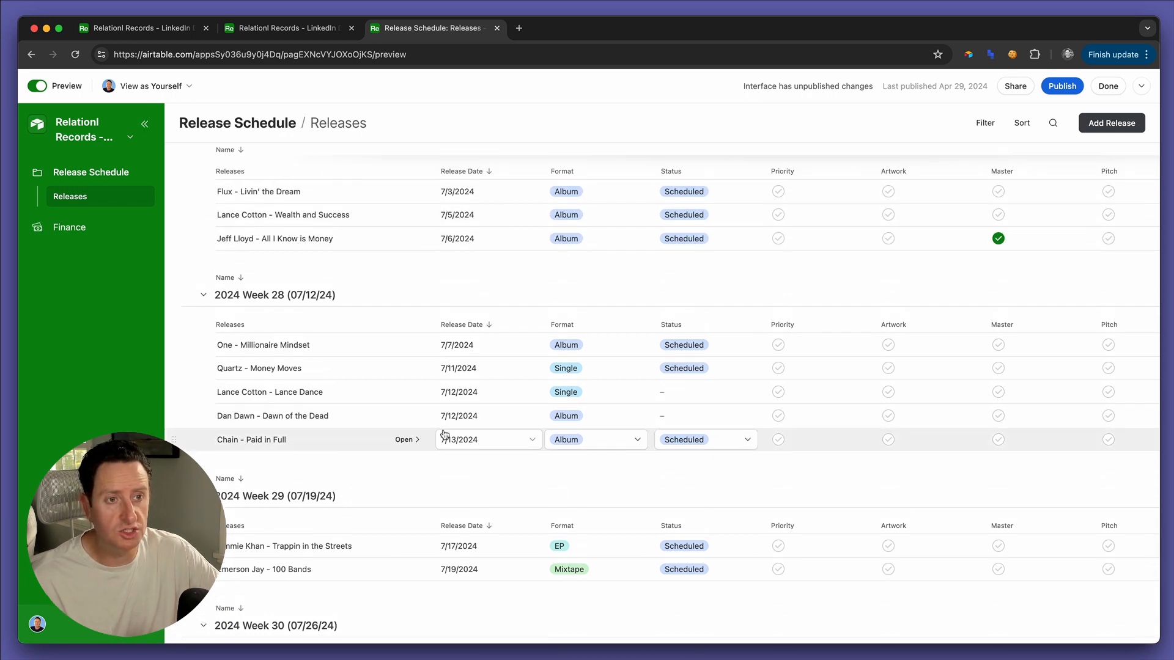
click(261, 37)
click(178, 34)
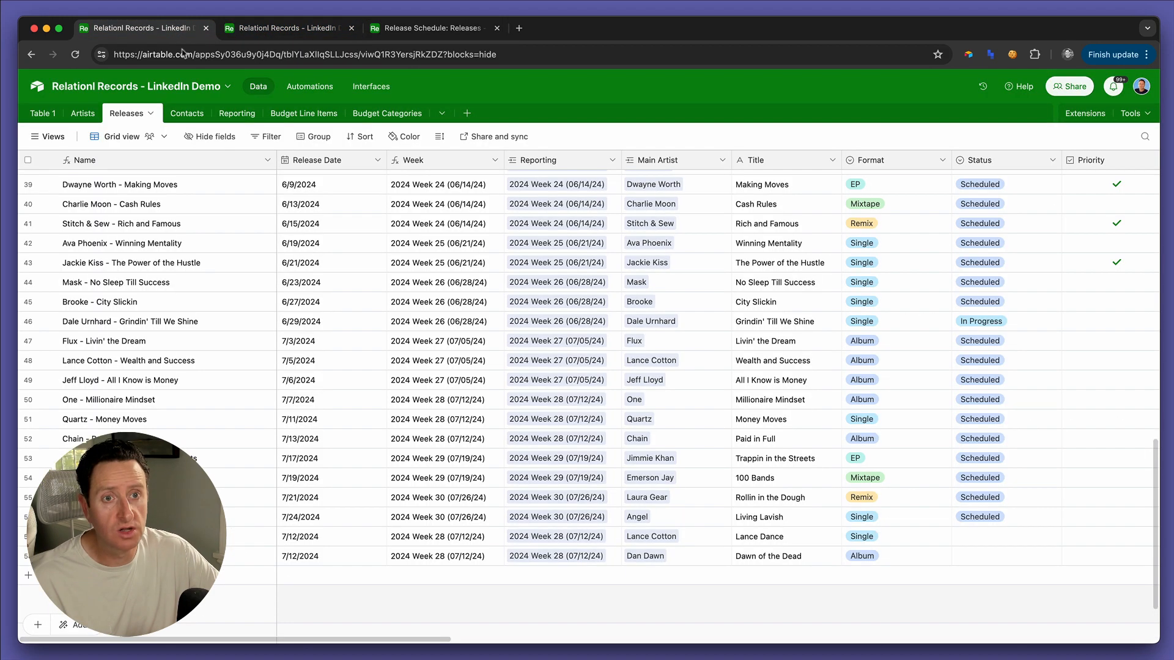
click(330, 555)
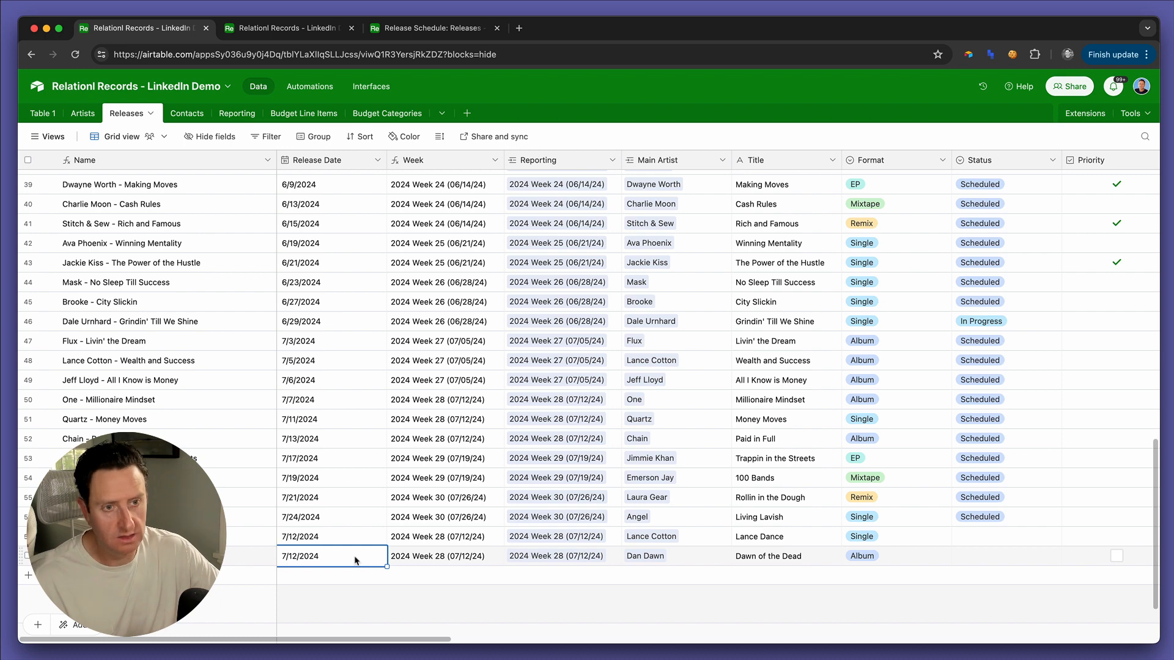
key(shift+space)
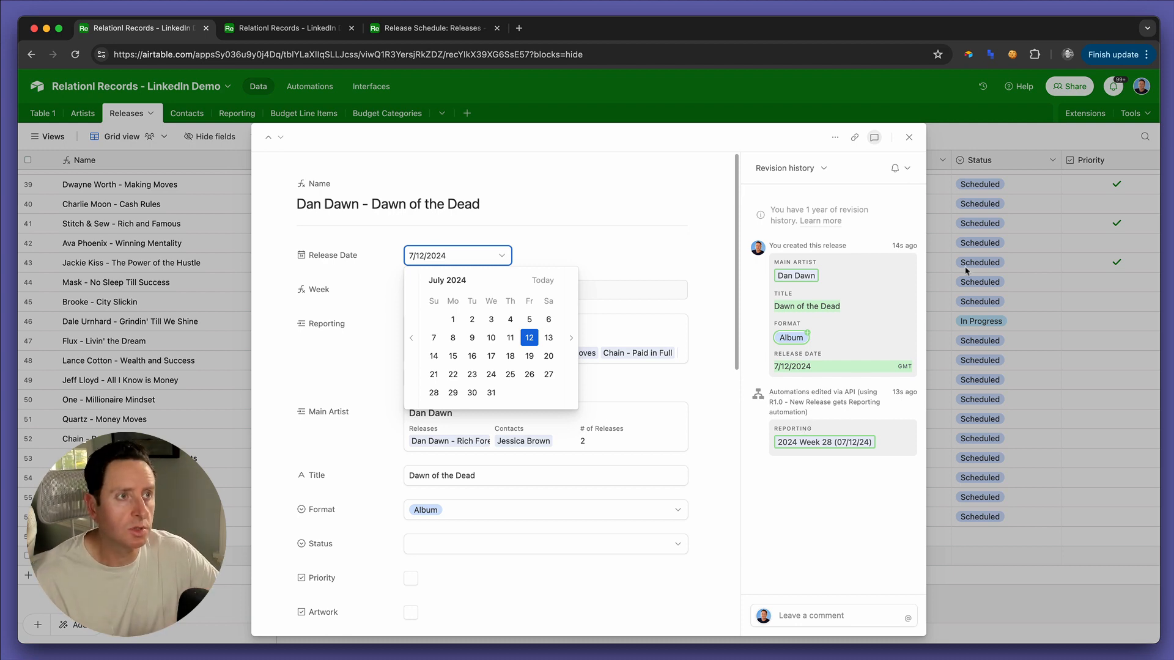
click(909, 137)
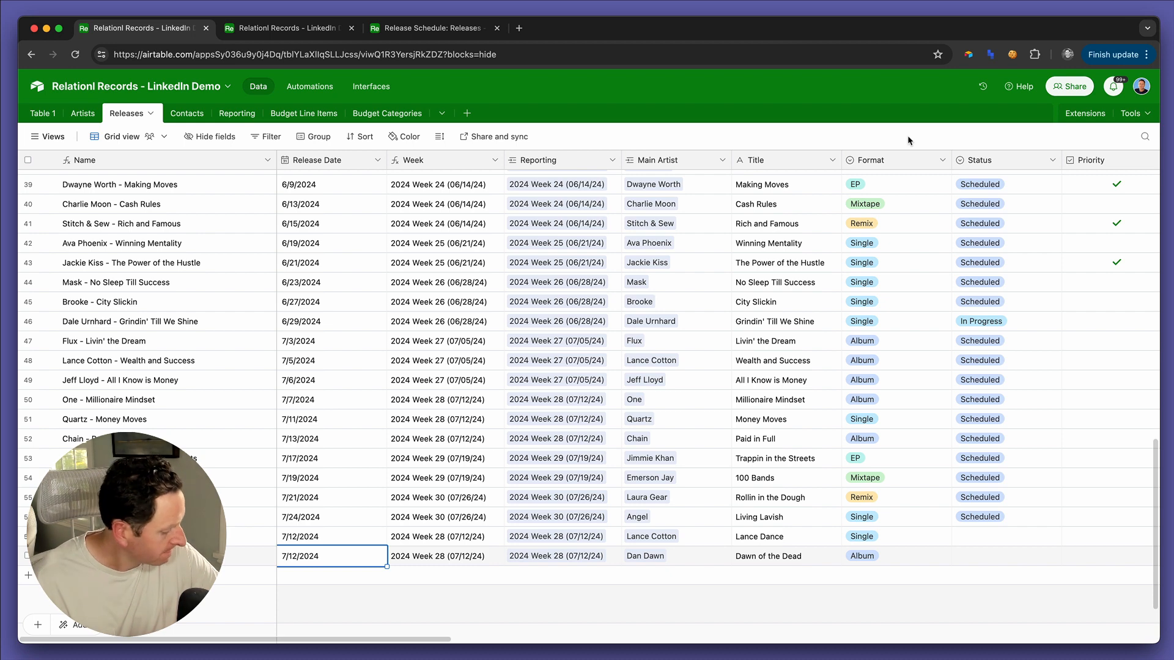
Open the Finance interface's Budget Tracker page and switch it from preview to editing mode.
click(418, 30)
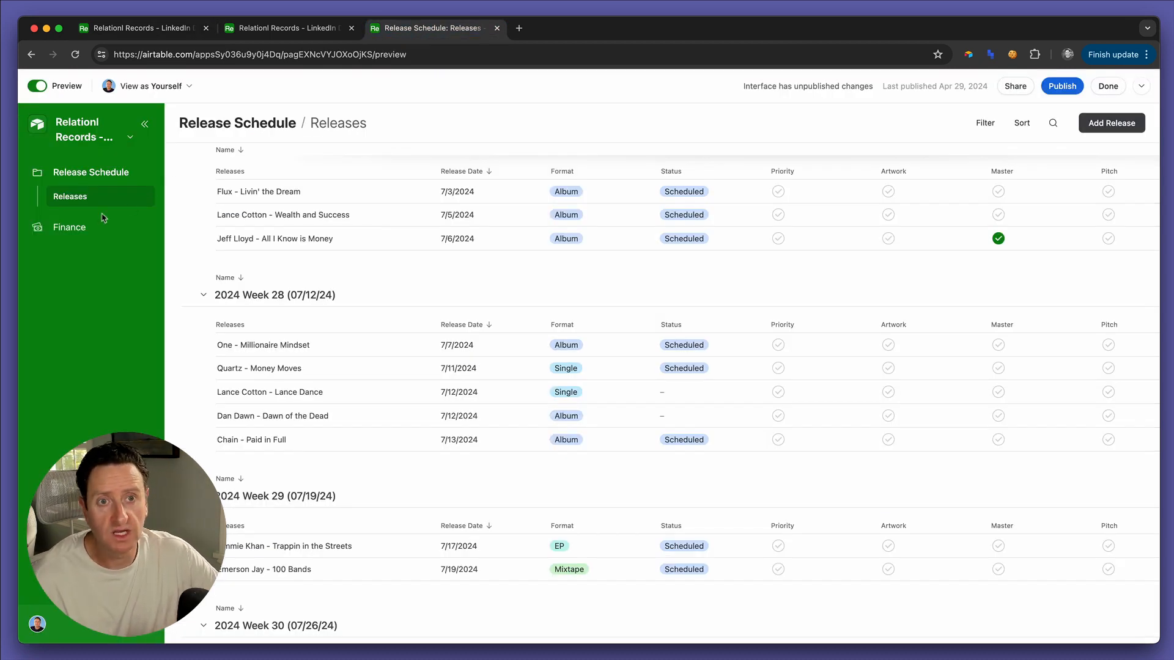
click(86, 229)
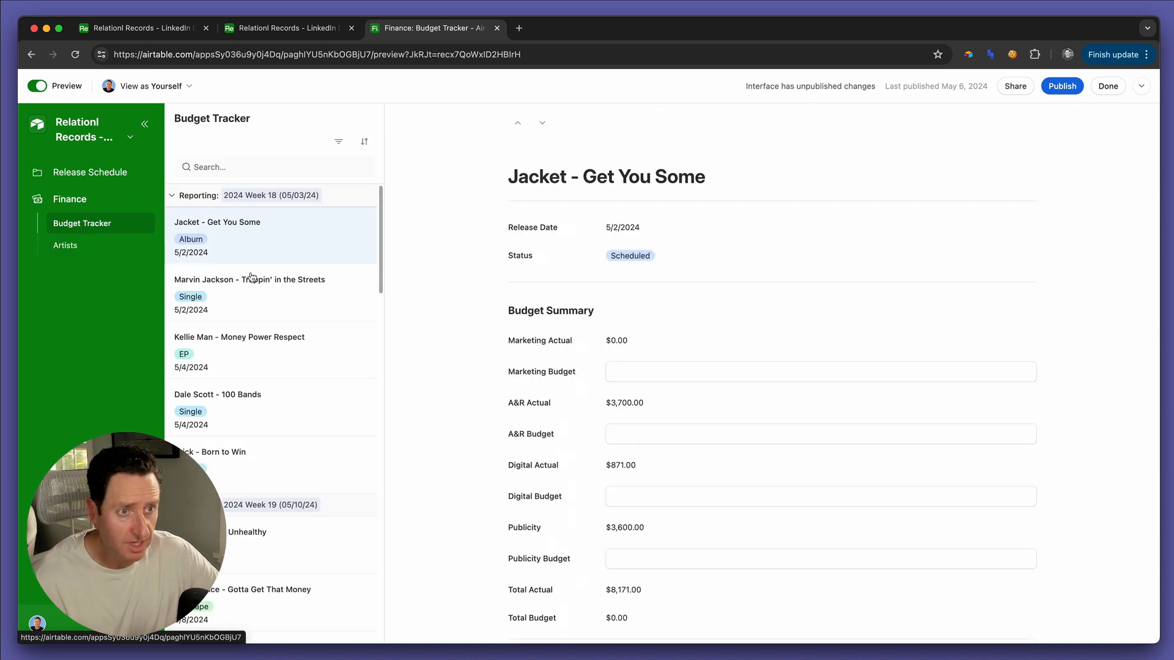
click(36, 87)
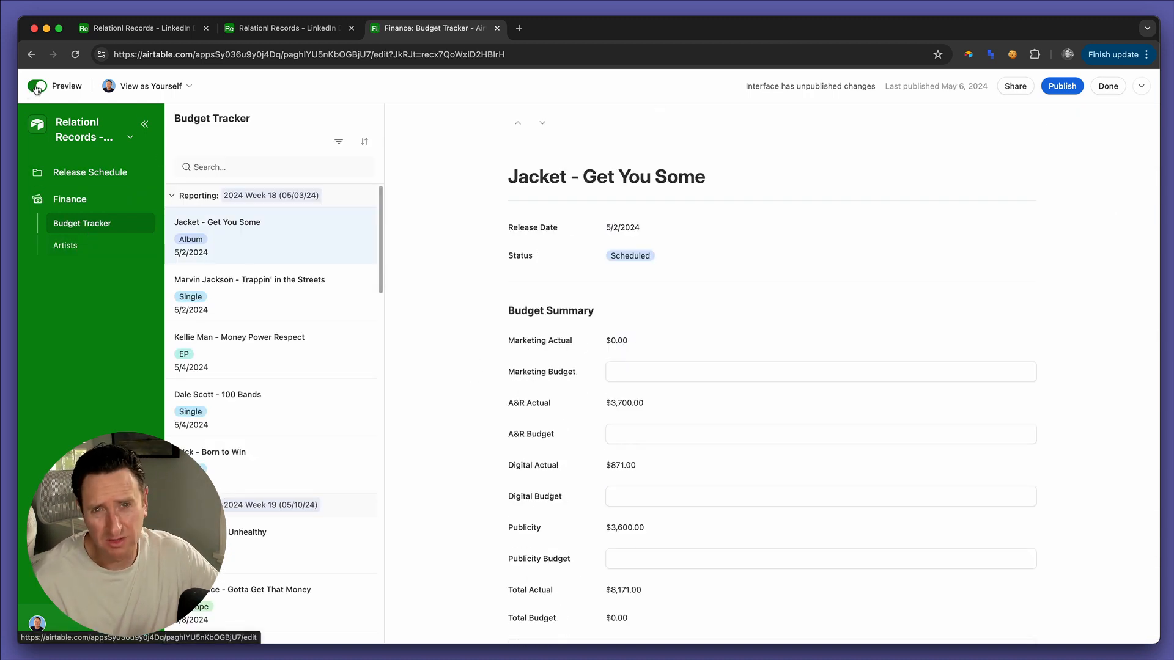
Rearrange the Budget Summary into two columns, placing the Marketing, A&R, Digital, Publicity and Total budget fields to the left of their actuals.
scroll(651, 468, down, 3)
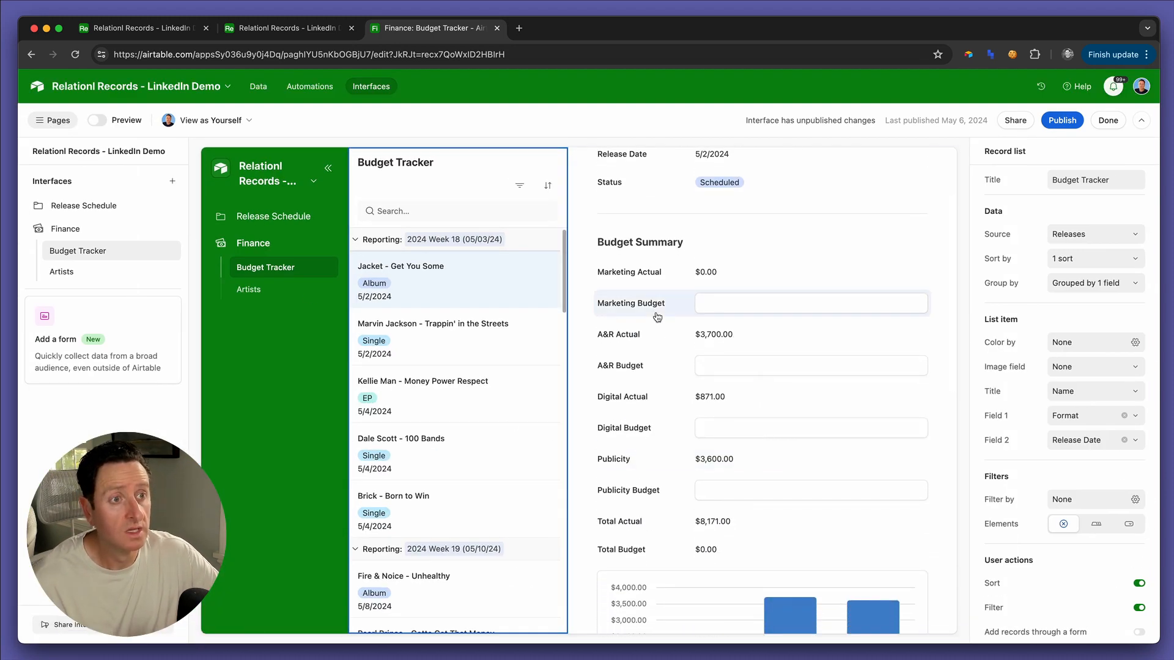
drag(650, 300, 608, 275)
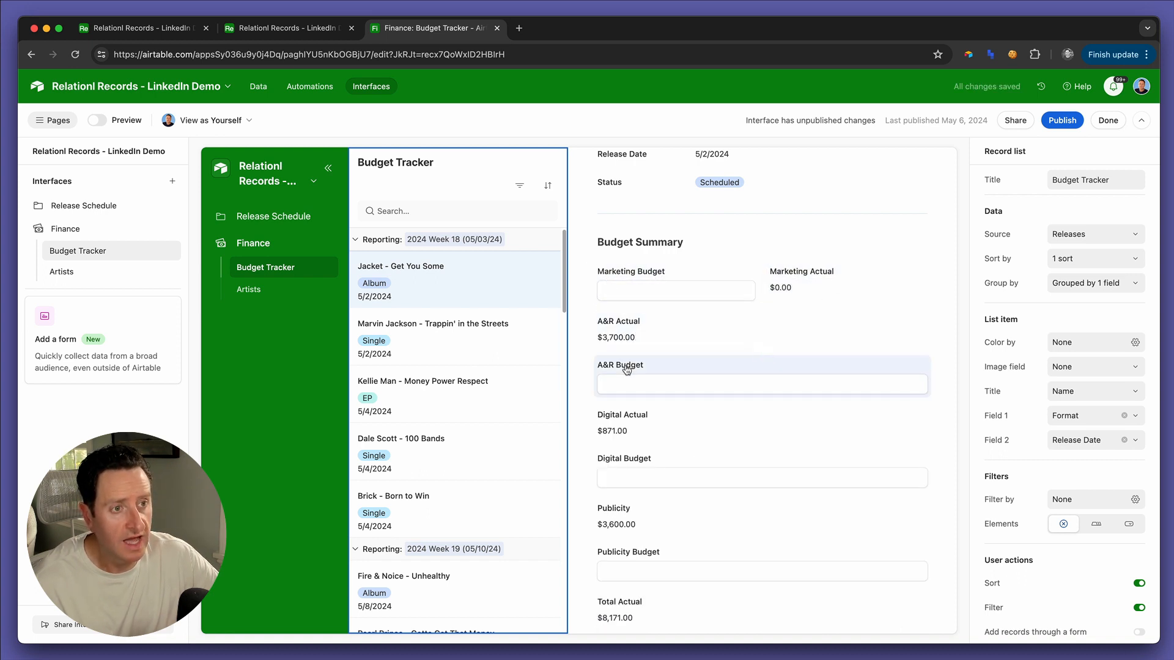
drag(621, 367, 597, 353)
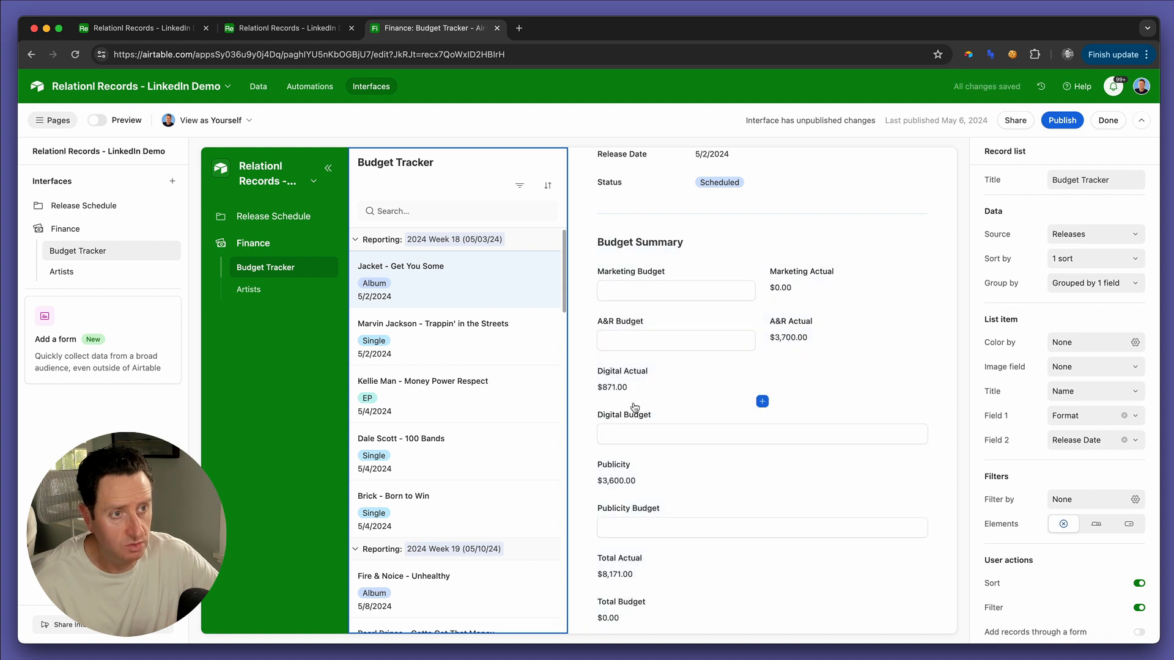
drag(633, 410, 593, 380)
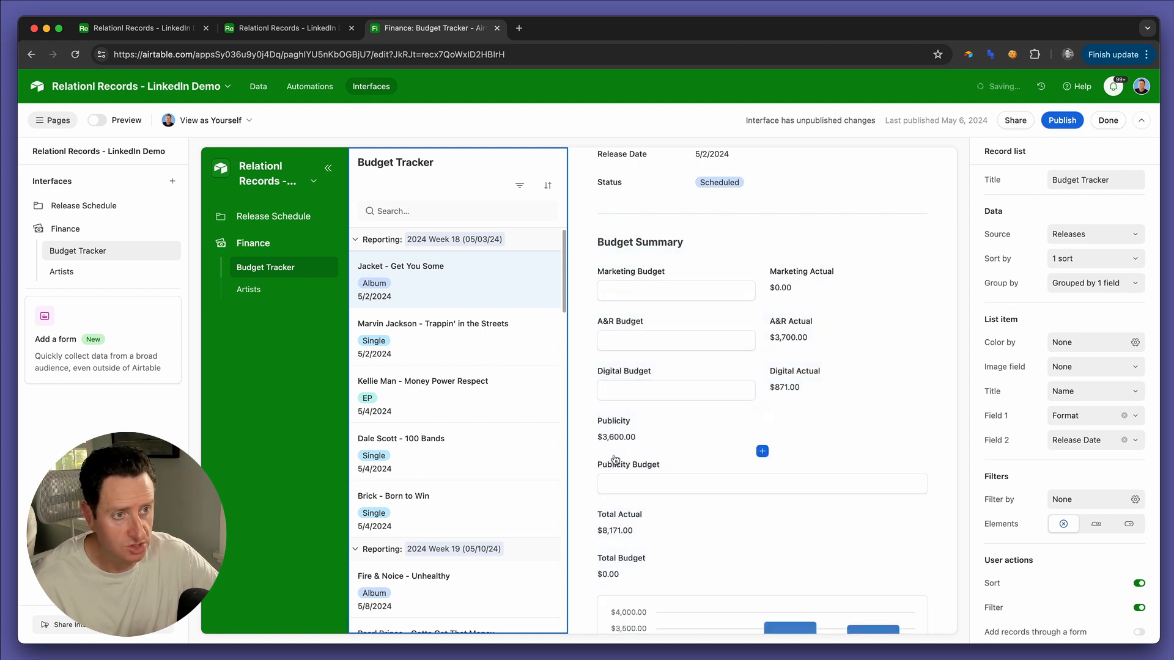
drag(618, 471, 597, 451)
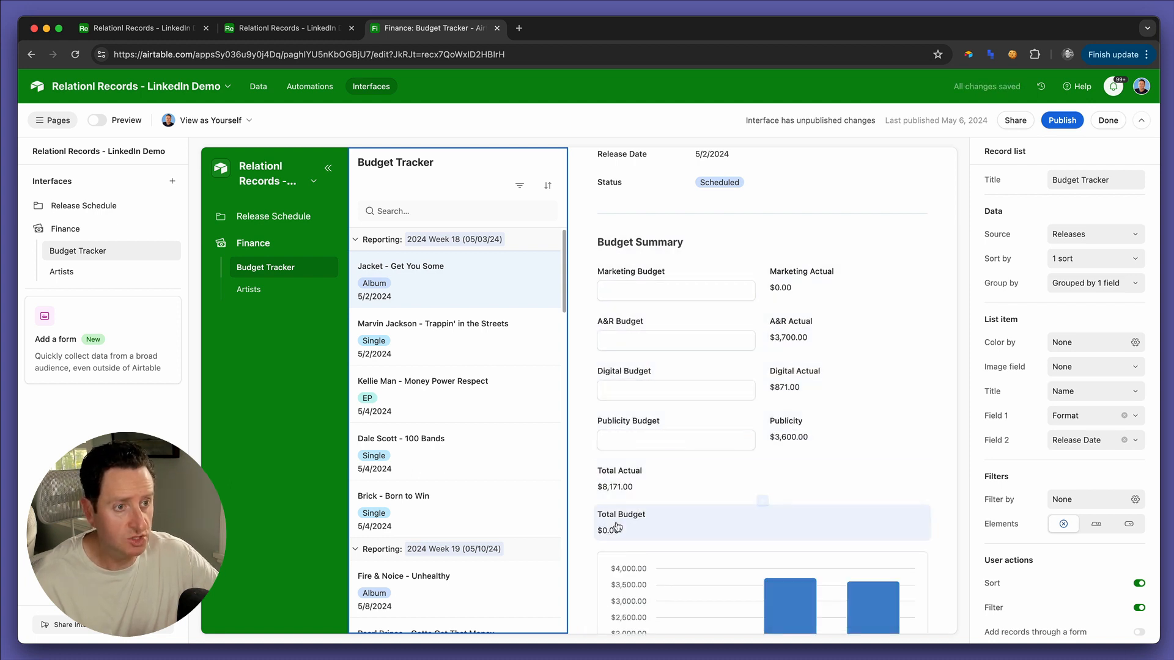
drag(615, 525, 592, 480)
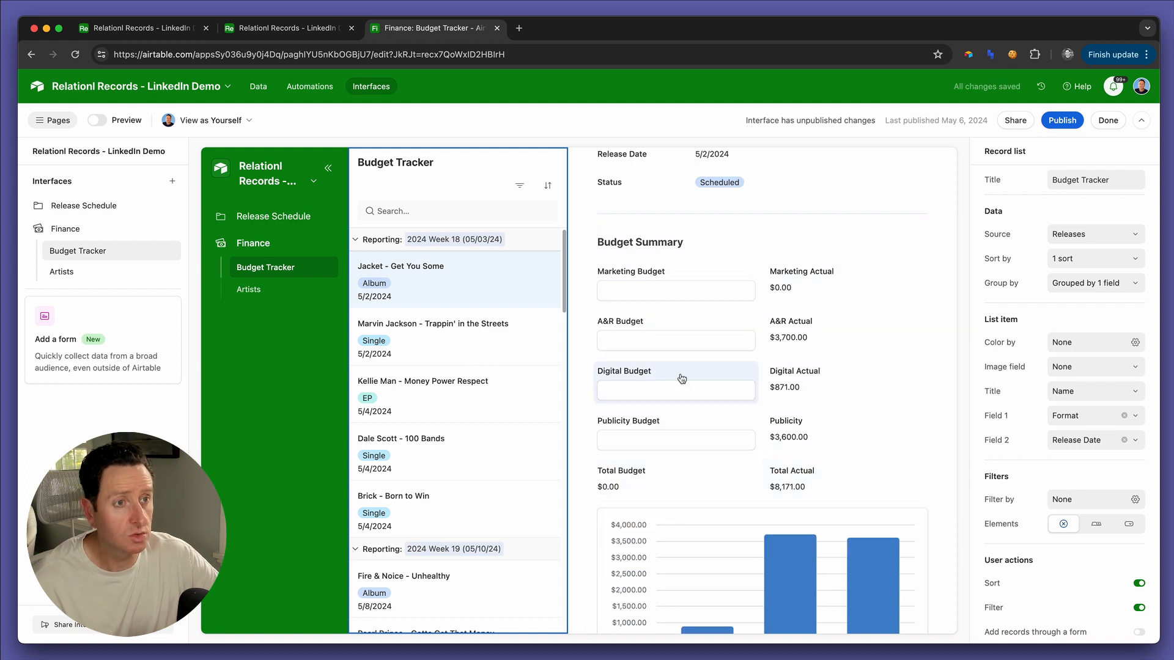
Title the bar chart below the Budget Summary "Actual Spend by Bucket".
scroll(759, 240, up, 1)
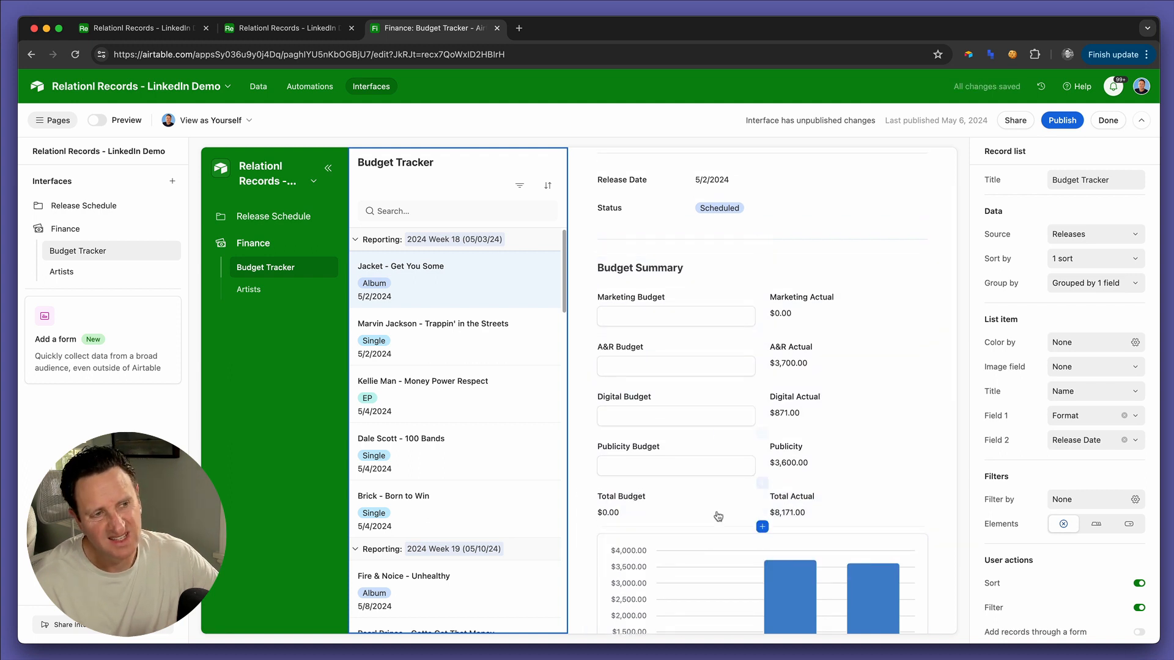
scroll(749, 483, down, 4)
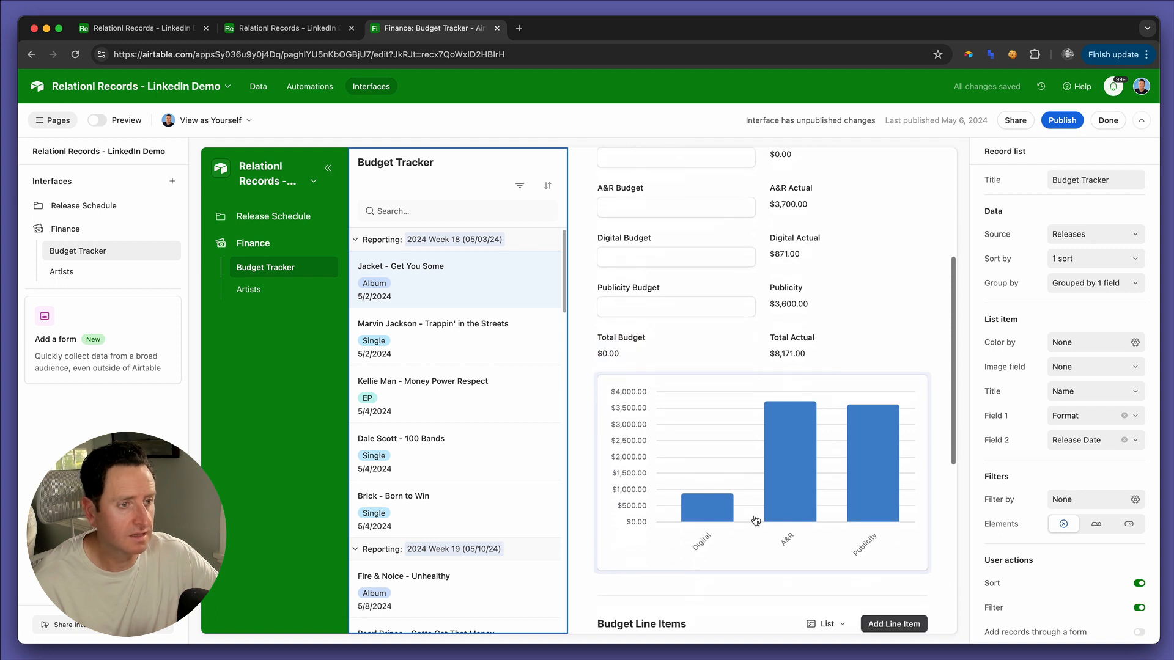
click(757, 488)
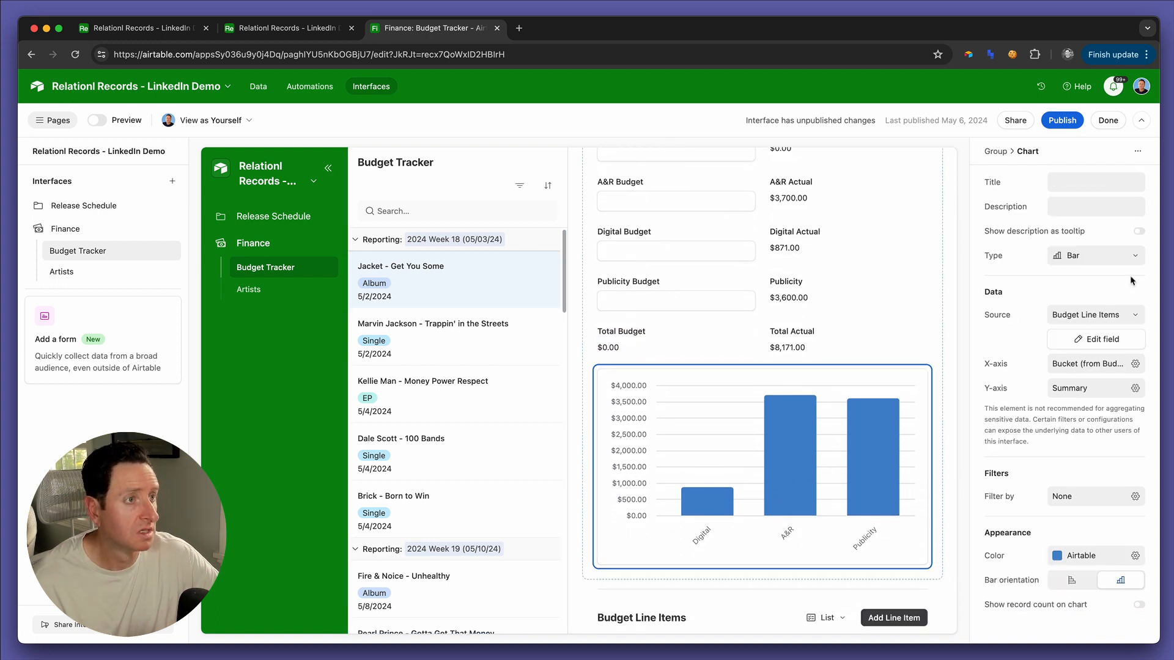
click(1109, 185)
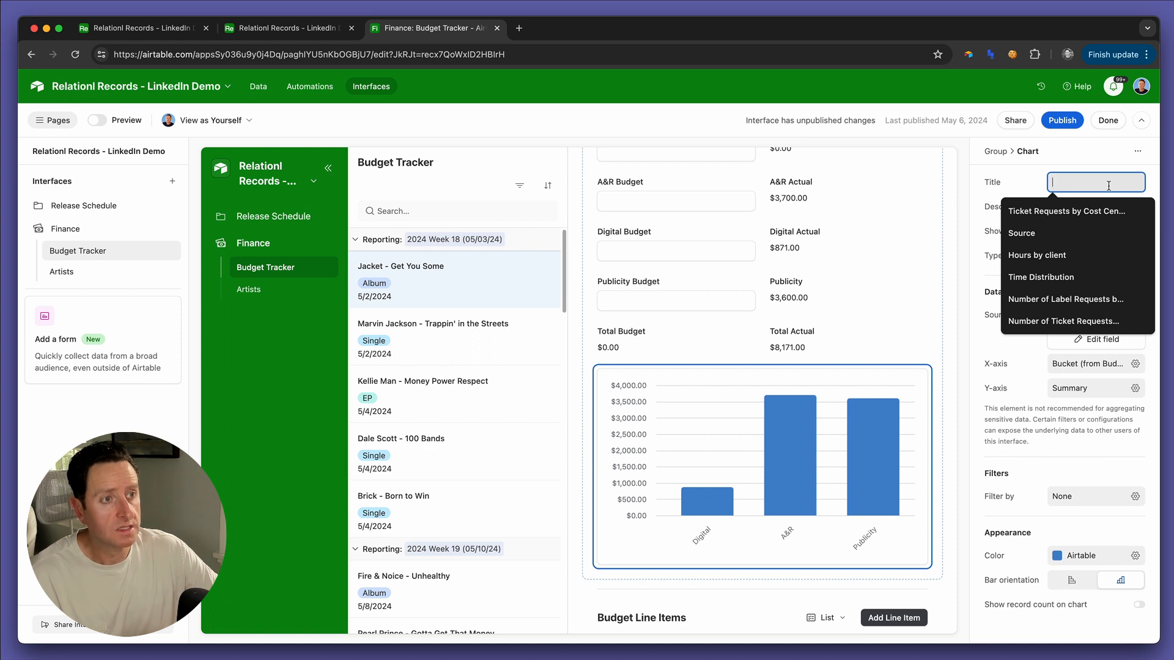
text(Actual Spend by Bucket)
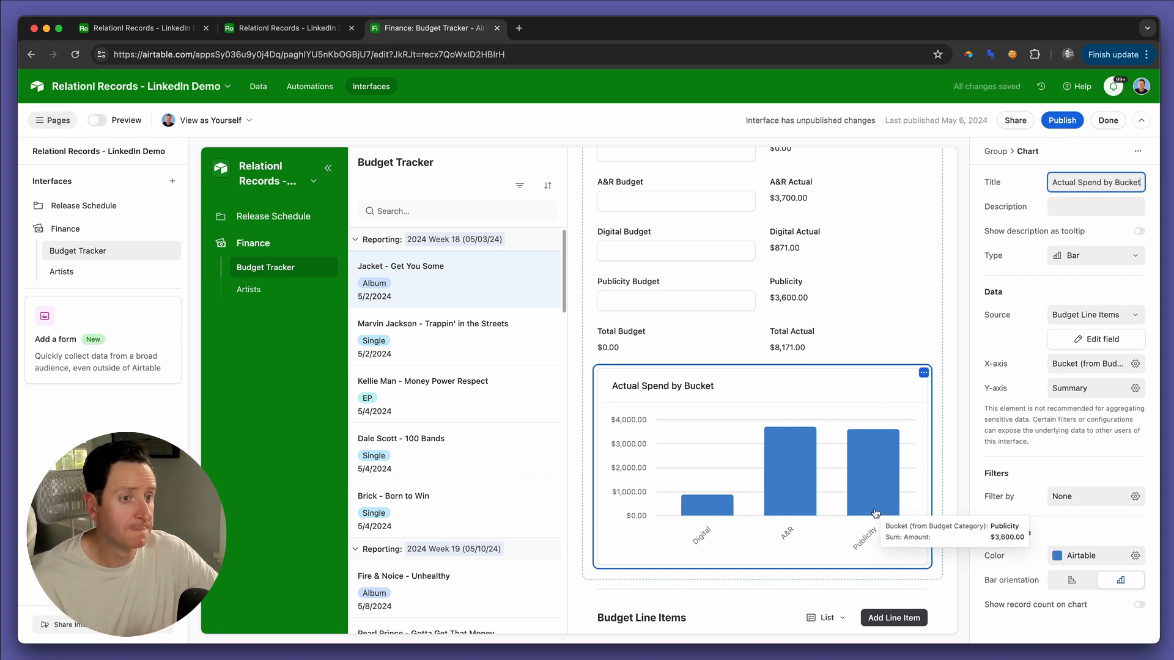
Set the Budget Line Items list to the shortest row height.
scroll(798, 495, down, 3)
scroll(799, 495, down, 3)
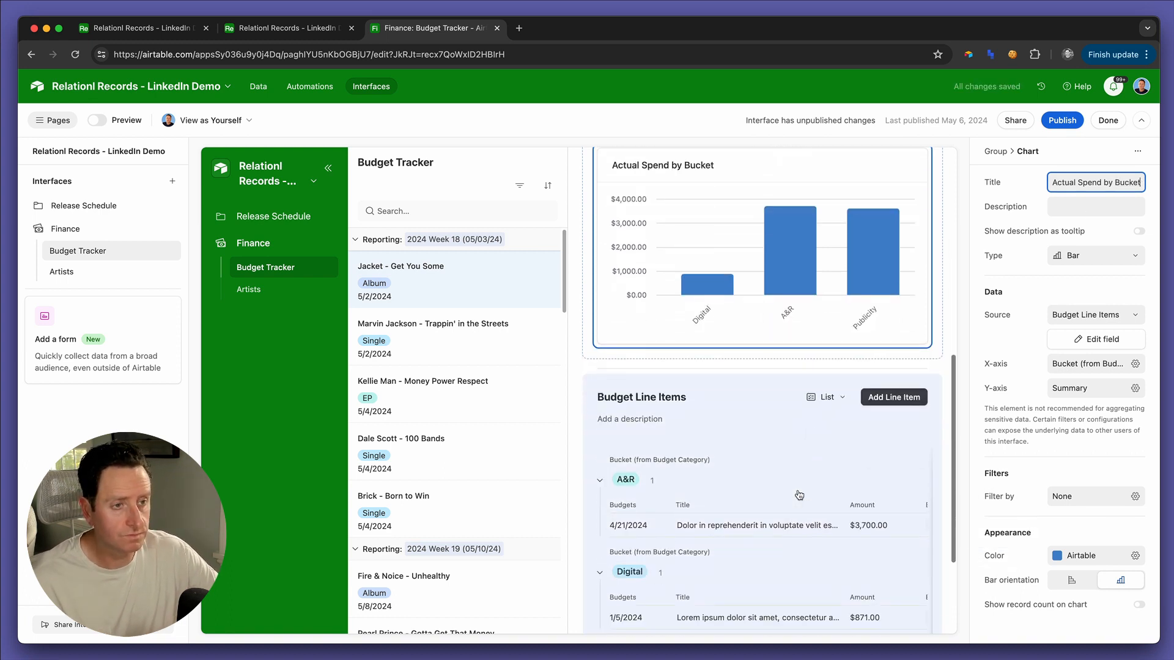
scroll(799, 495, down, 3)
scroll(799, 495, down, 1)
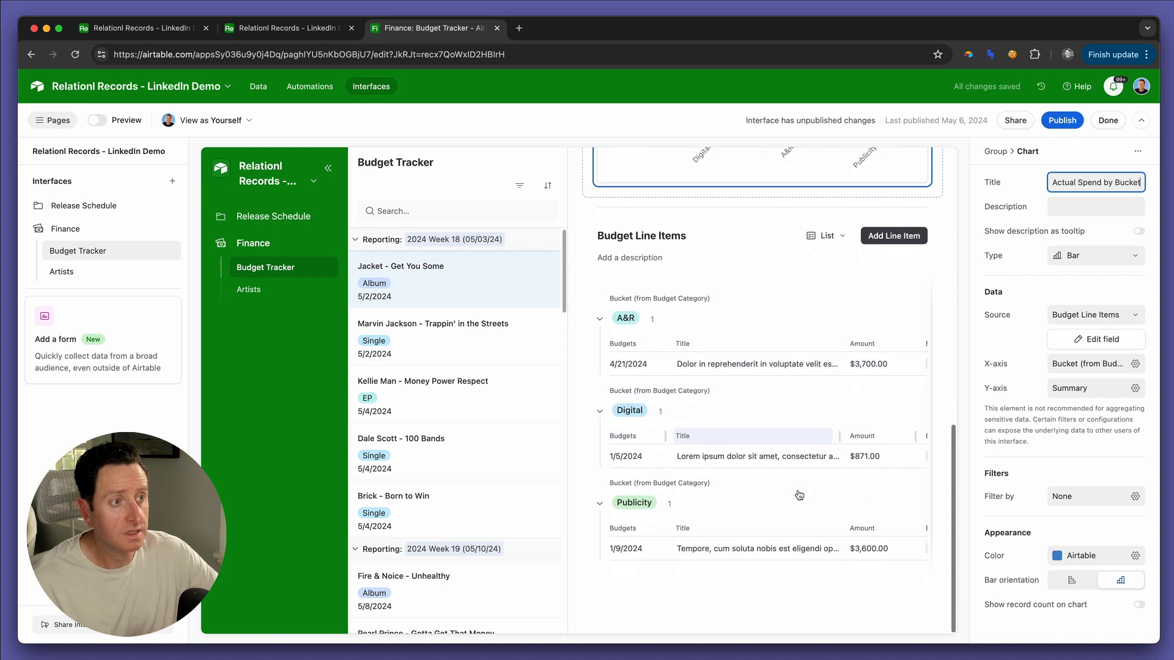
click(794, 296)
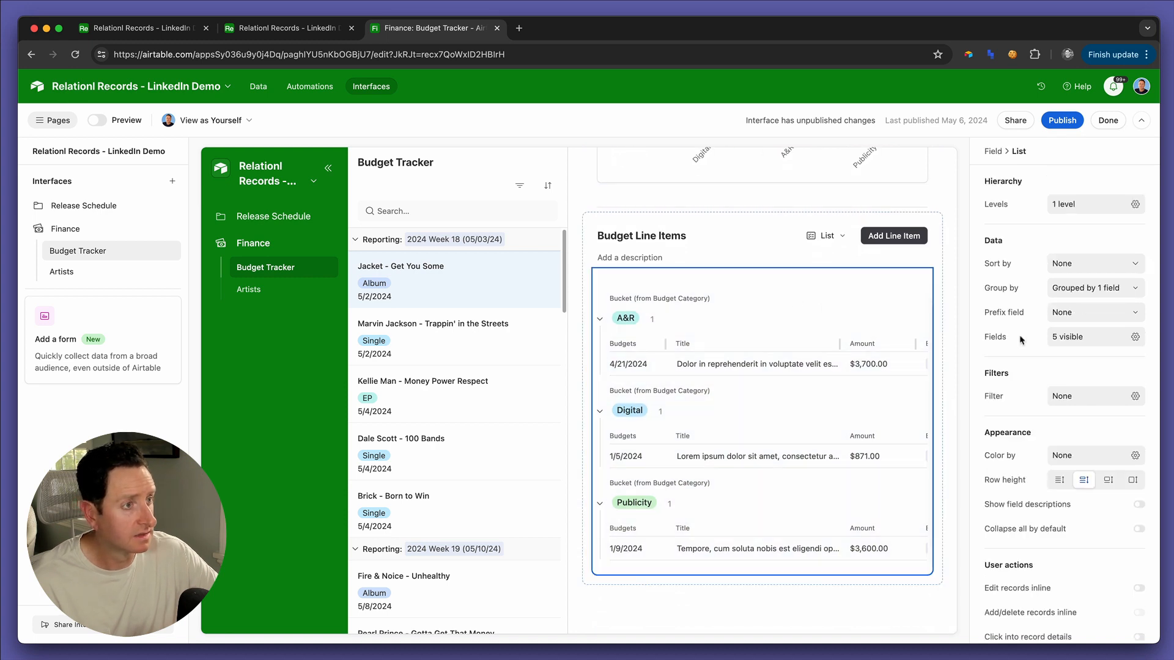
click(1059, 482)
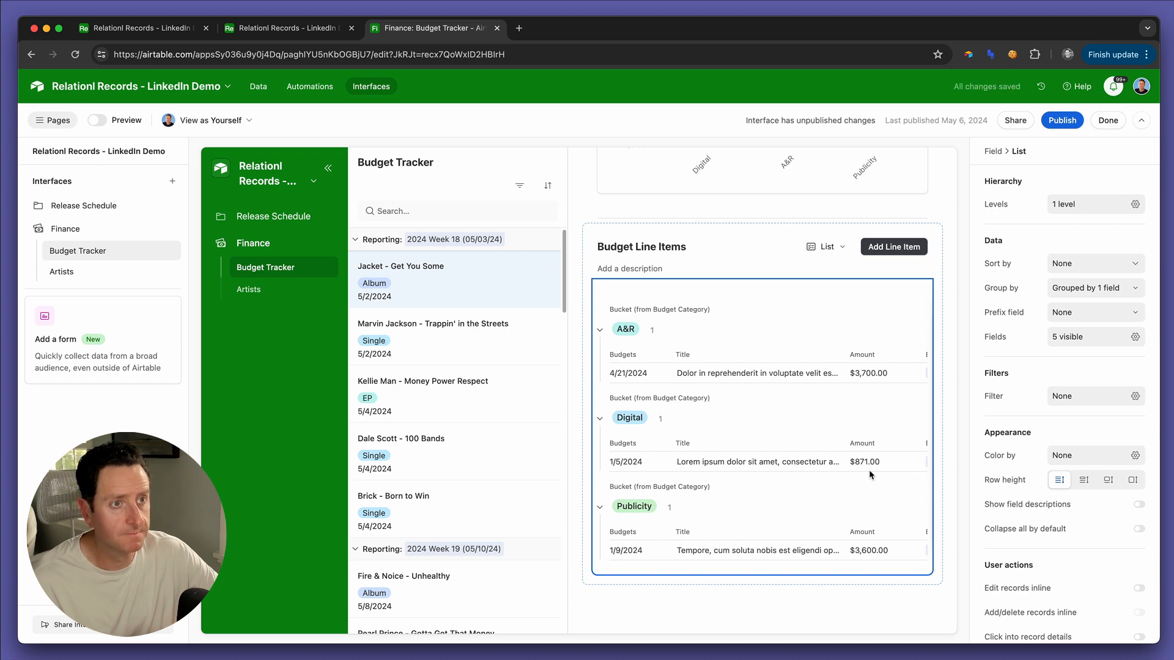
scroll(1047, 546, down, 1)
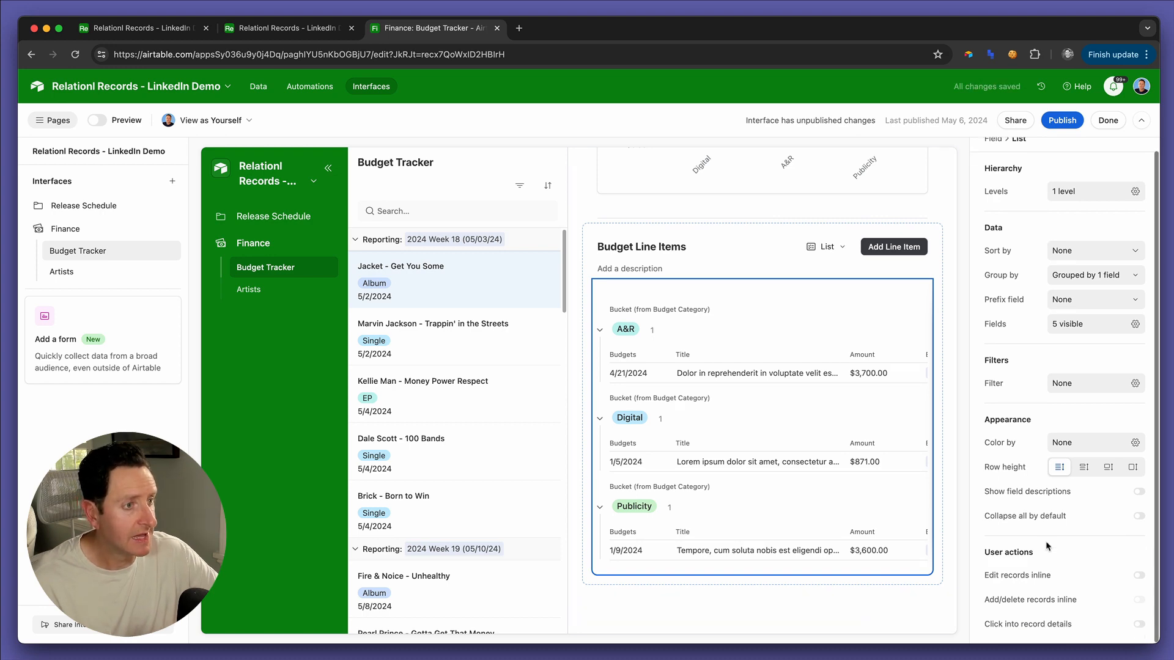
scroll(832, 401, up, 8)
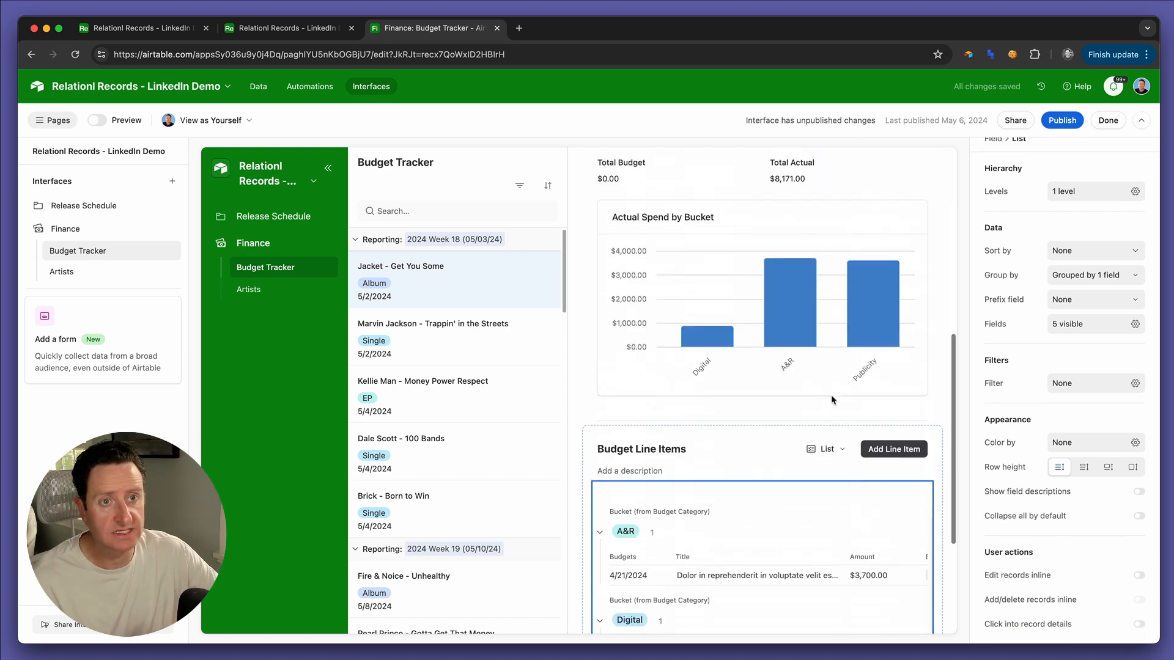
Open the Finance interface's Artists page and narrow the list's Name column to make room for the Publicity Actual column.
click(255, 290)
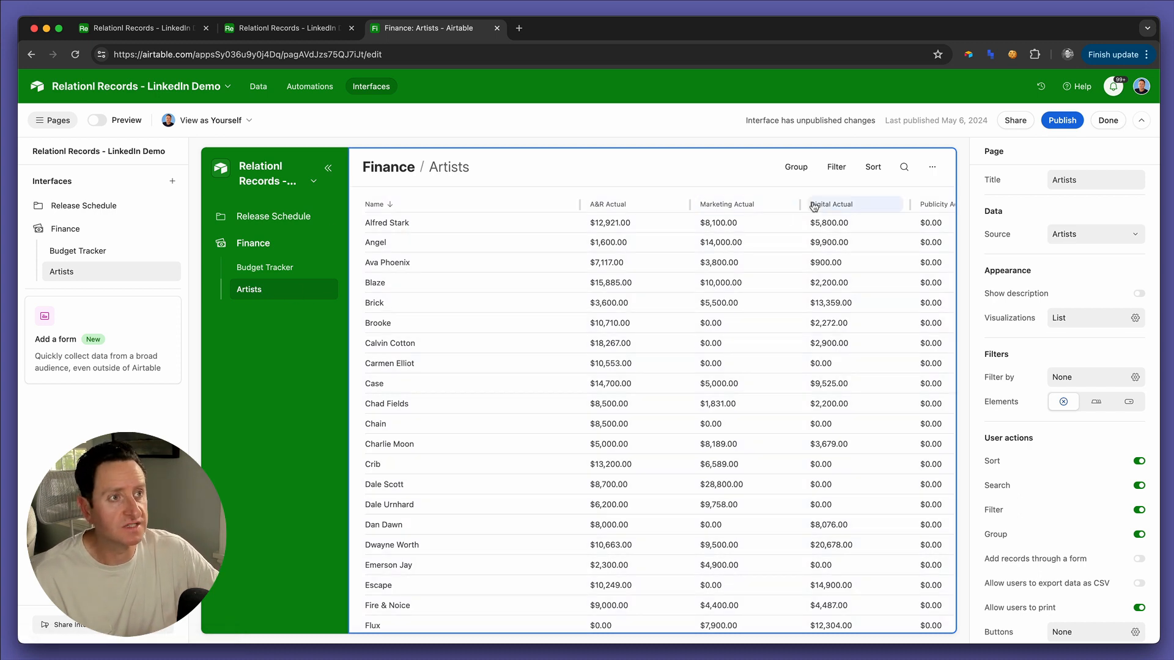
click(583, 207)
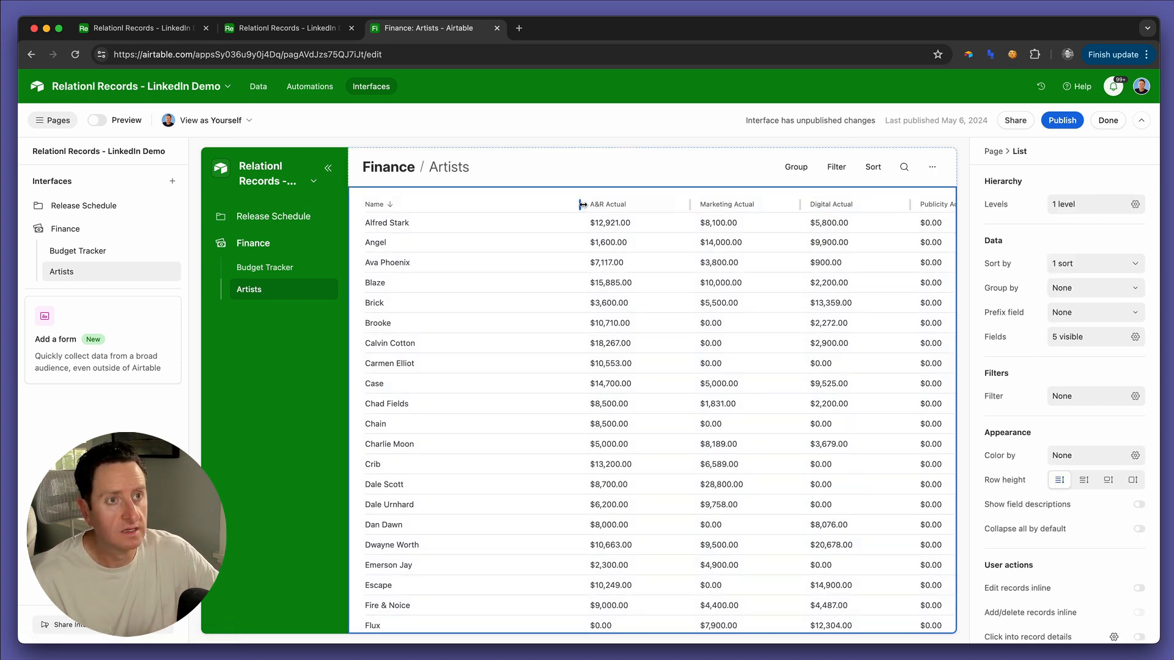
drag(579, 205, 522, 206)
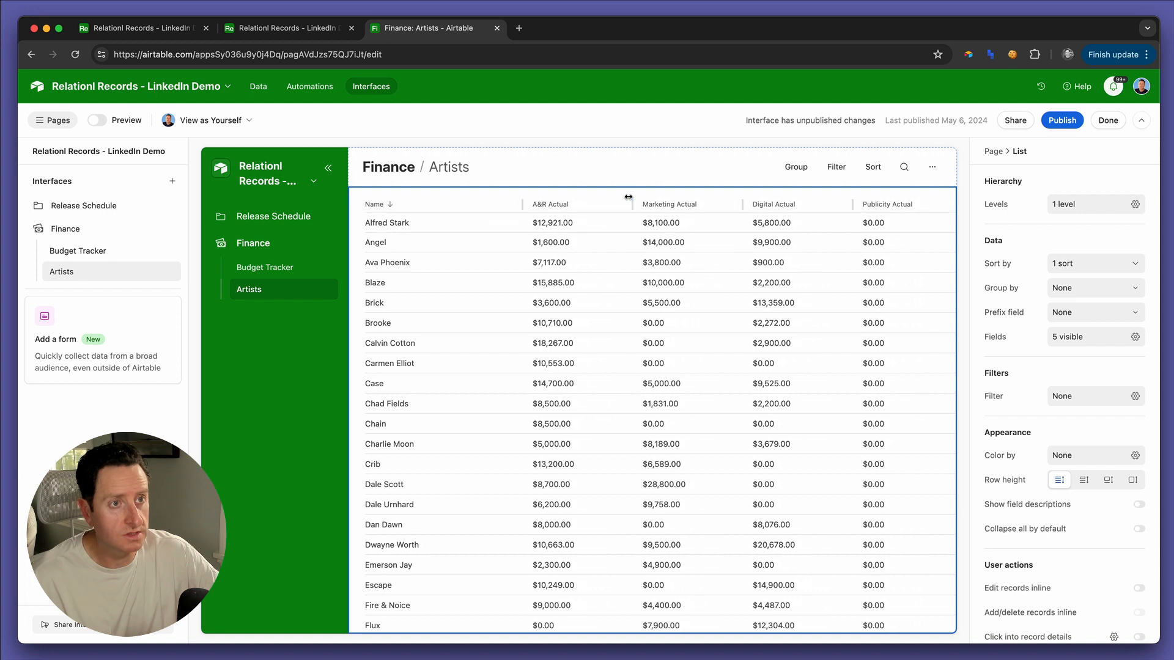
scroll(765, 208, right, 2)
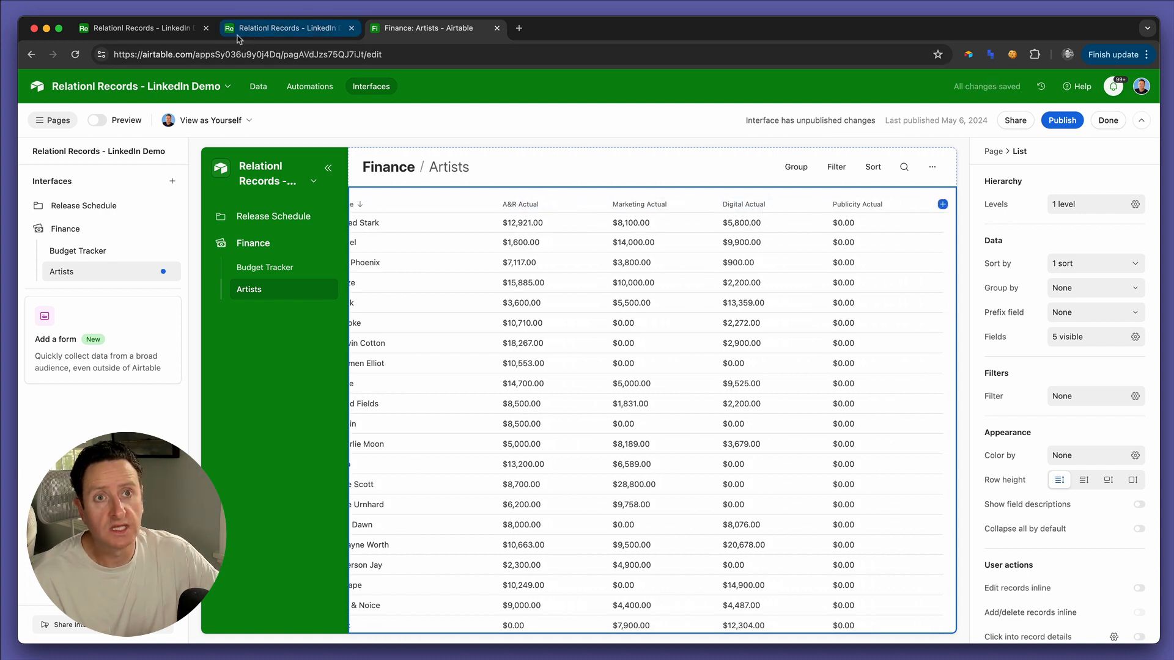
In the base's Artists table, duplicate the Digital Actual rollup as "Total Actual", rolling up the Total Actual field from Releases.
click(176, 34)
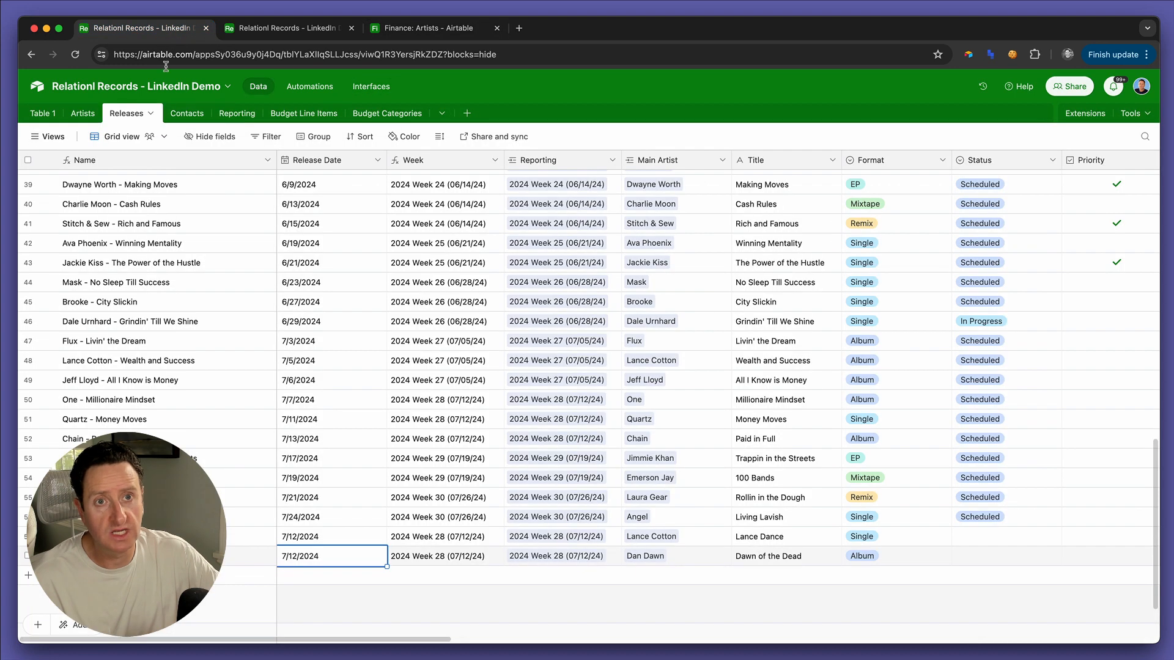
click(80, 112)
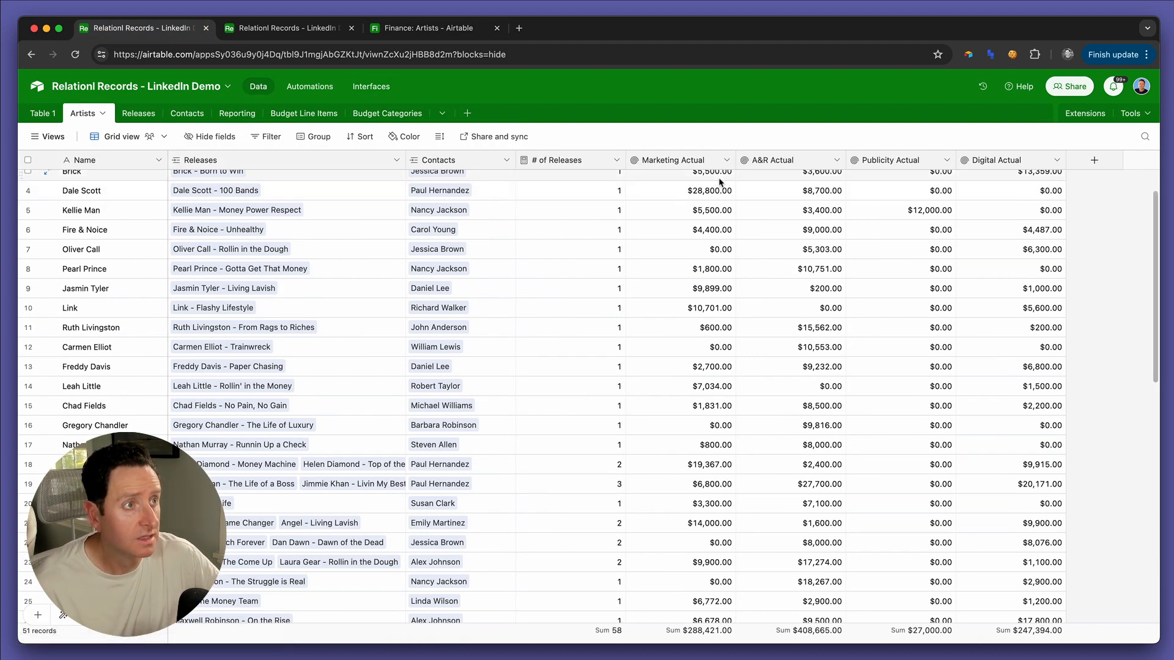
scroll(720, 183, down, 1)
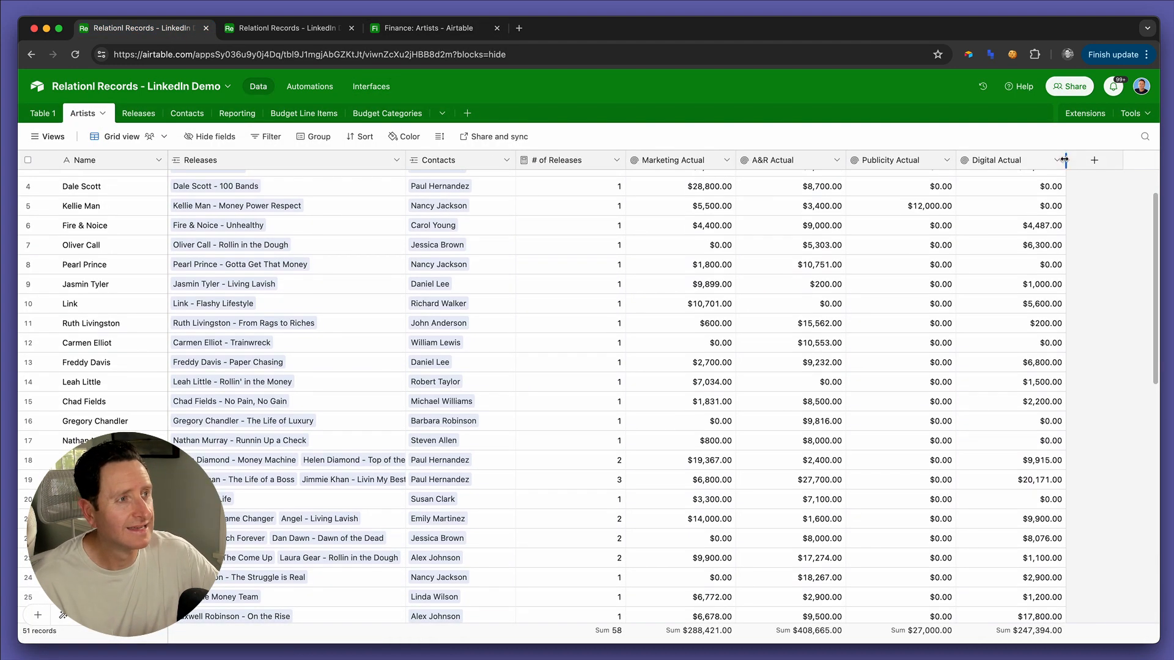
click(1058, 160)
click(1003, 220)
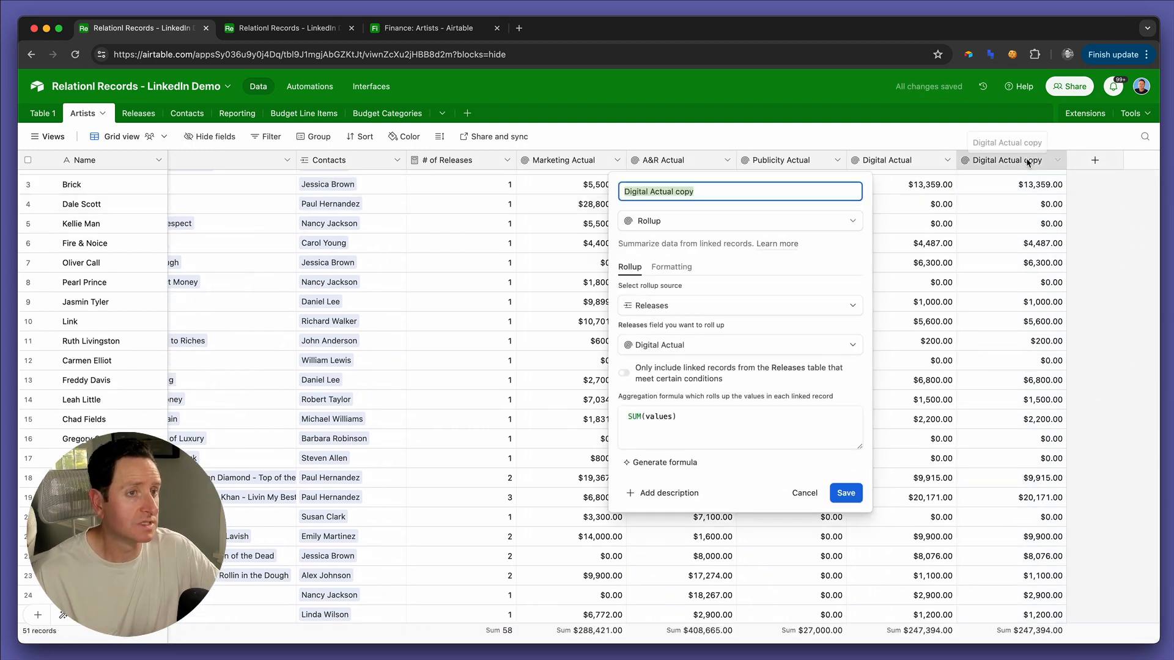
text(To)
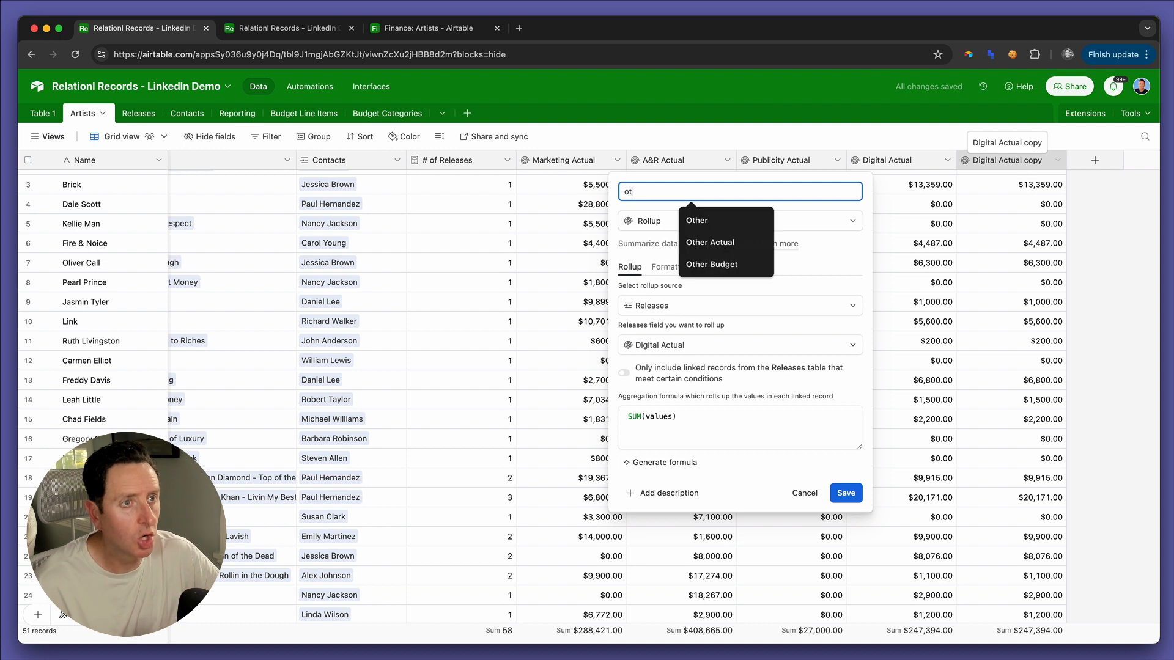
text(tal Actual)
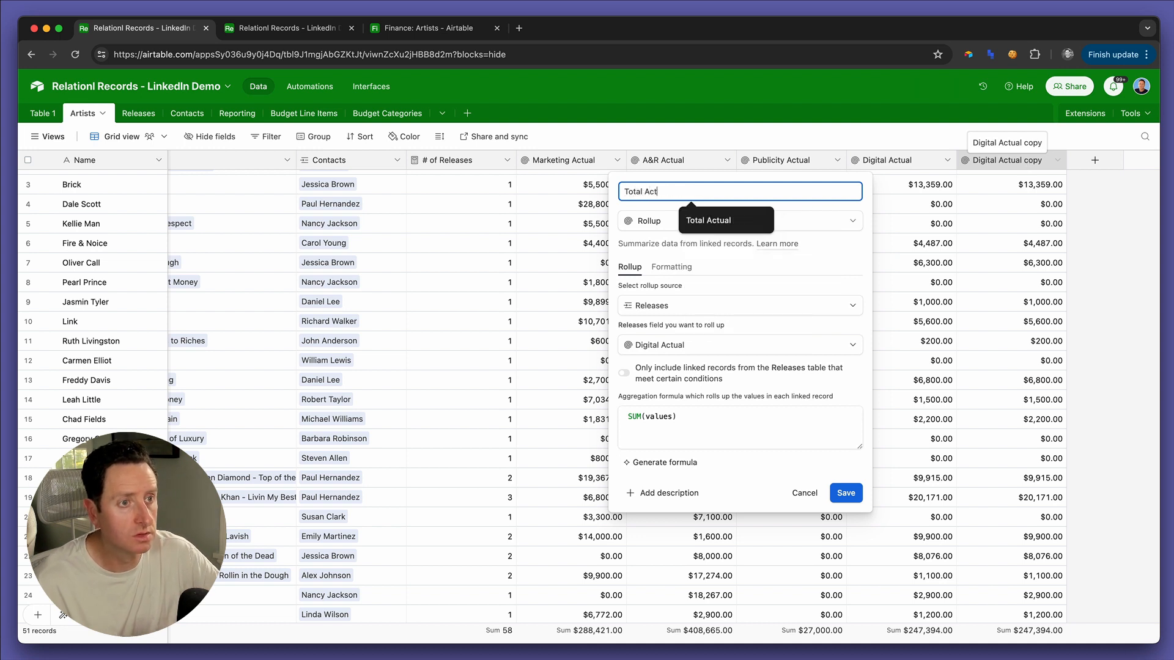
click(678, 346)
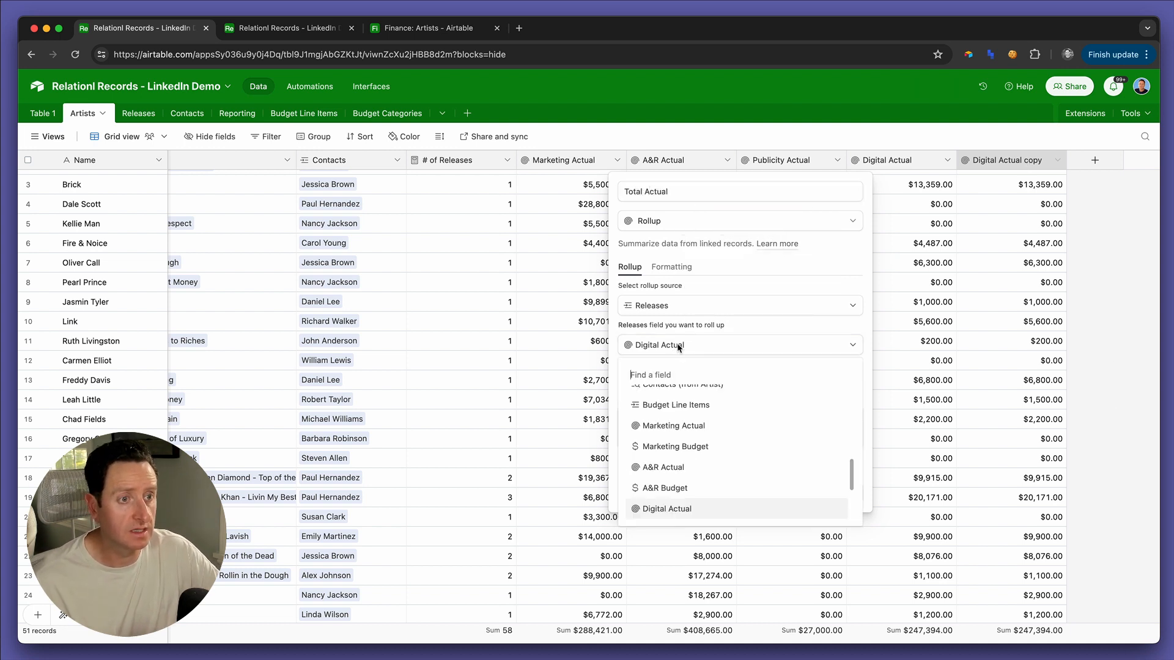
text(tot)
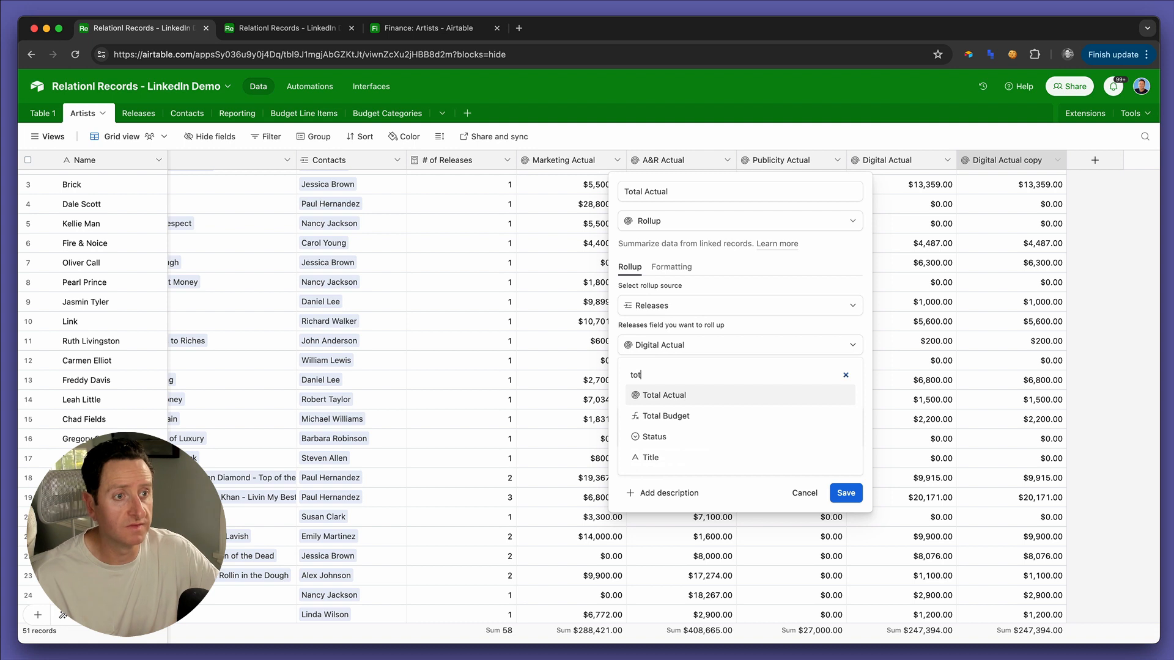
click(665, 402)
click(845, 497)
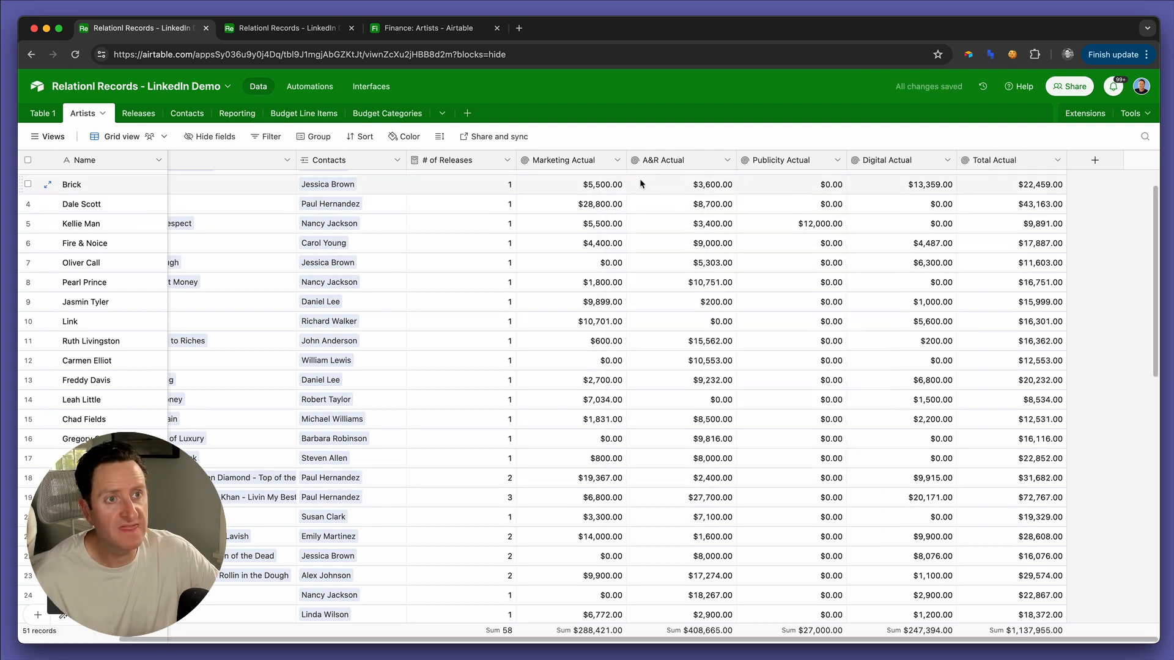
Insert a currency field named "Marketing Budget" directly after Marketing Actual, keeping the default formatting.
click(617, 161)
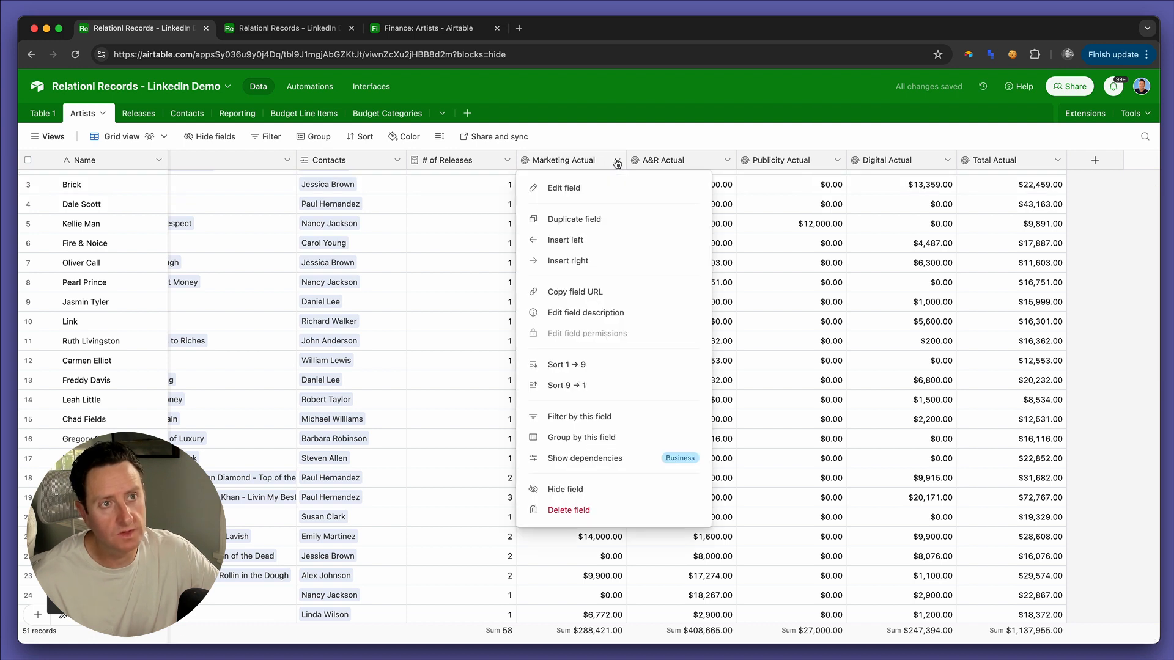
click(588, 260)
text(Marketing Budget)
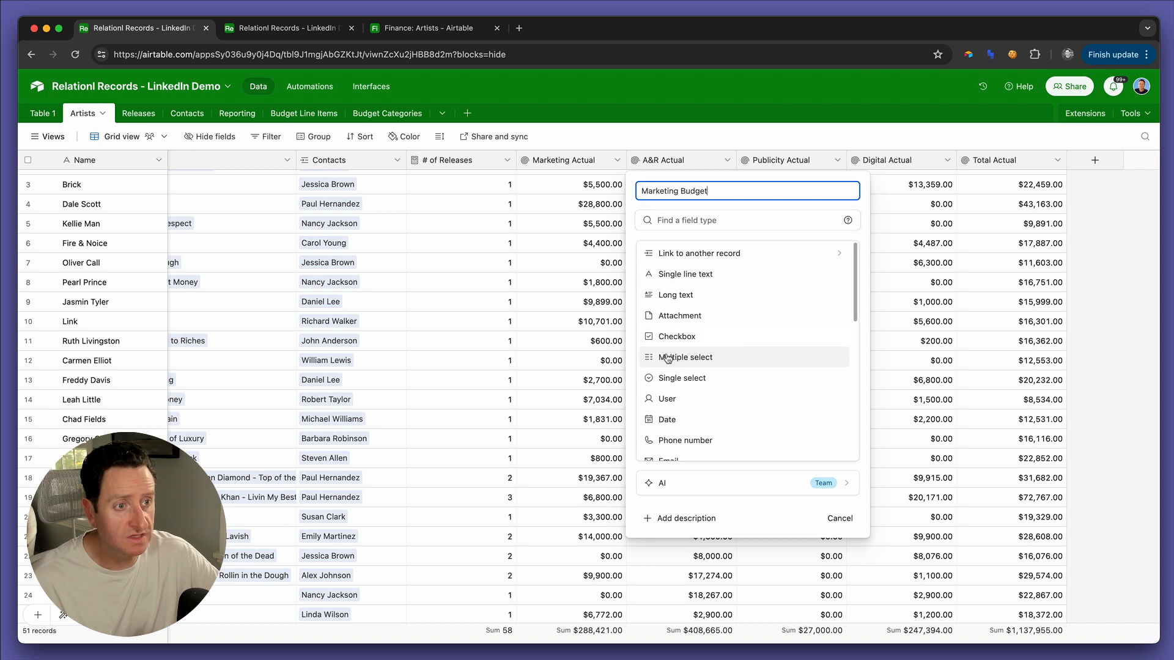
scroll(676, 367, down, 2)
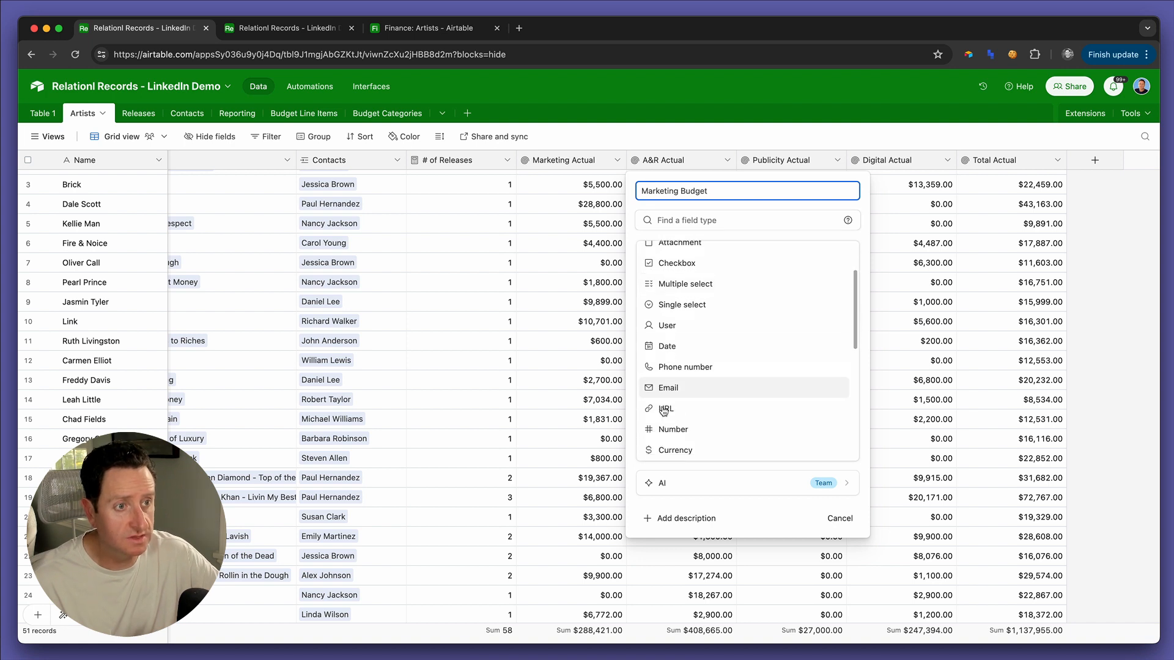
click(666, 451)
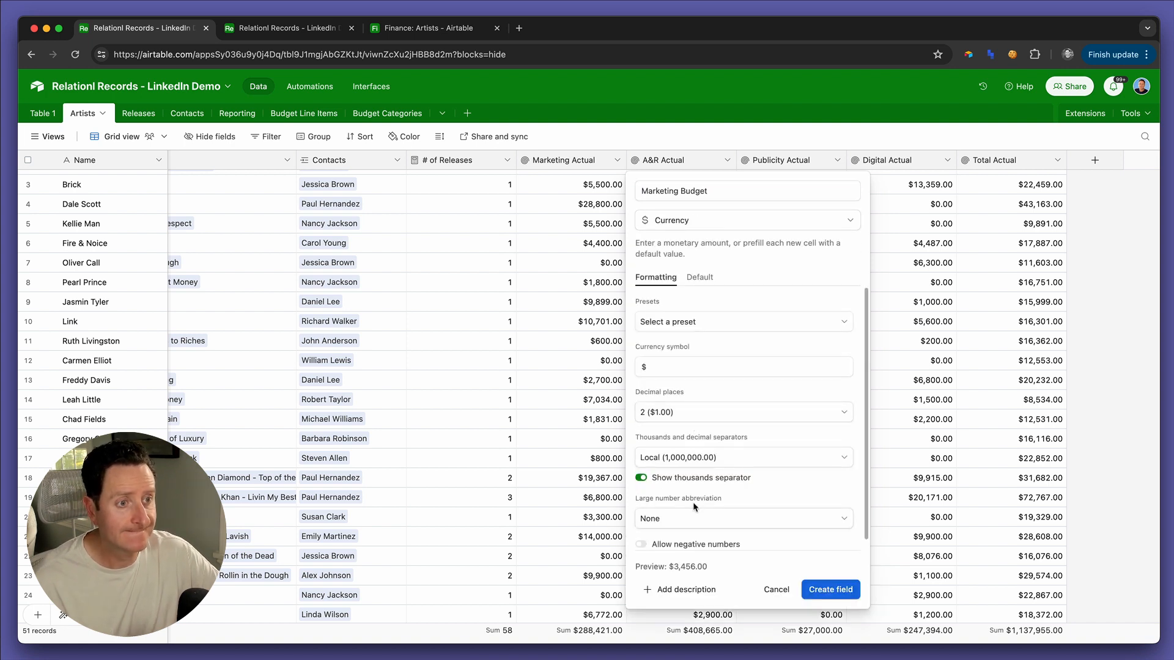
scroll(695, 507, down, 1)
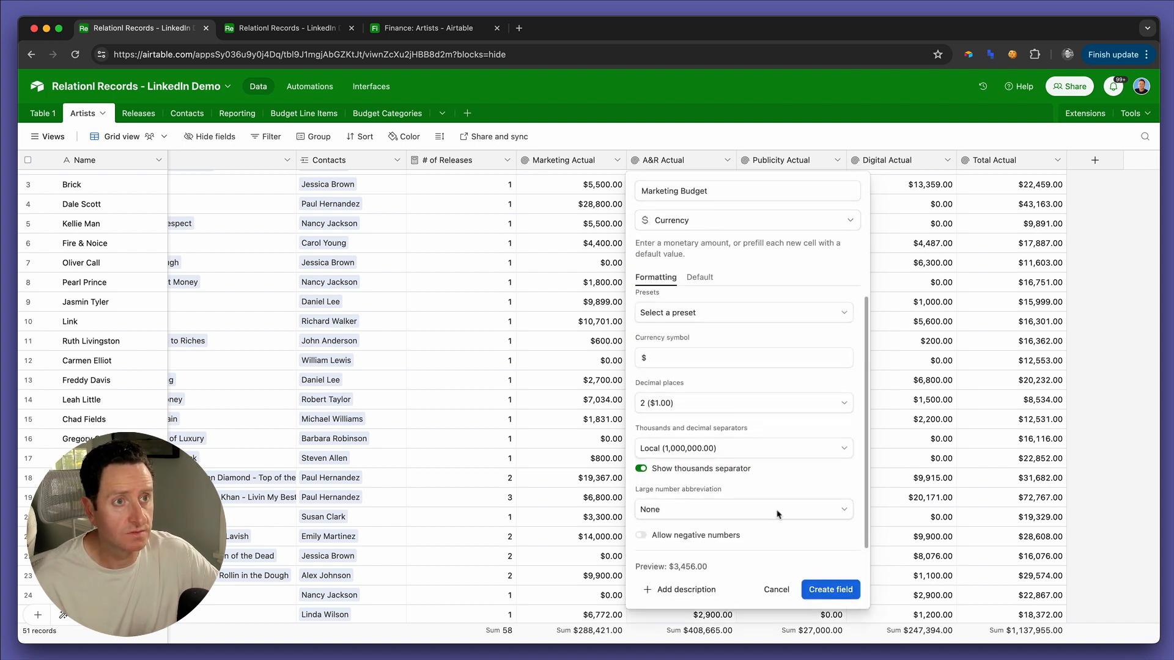
click(830, 590)
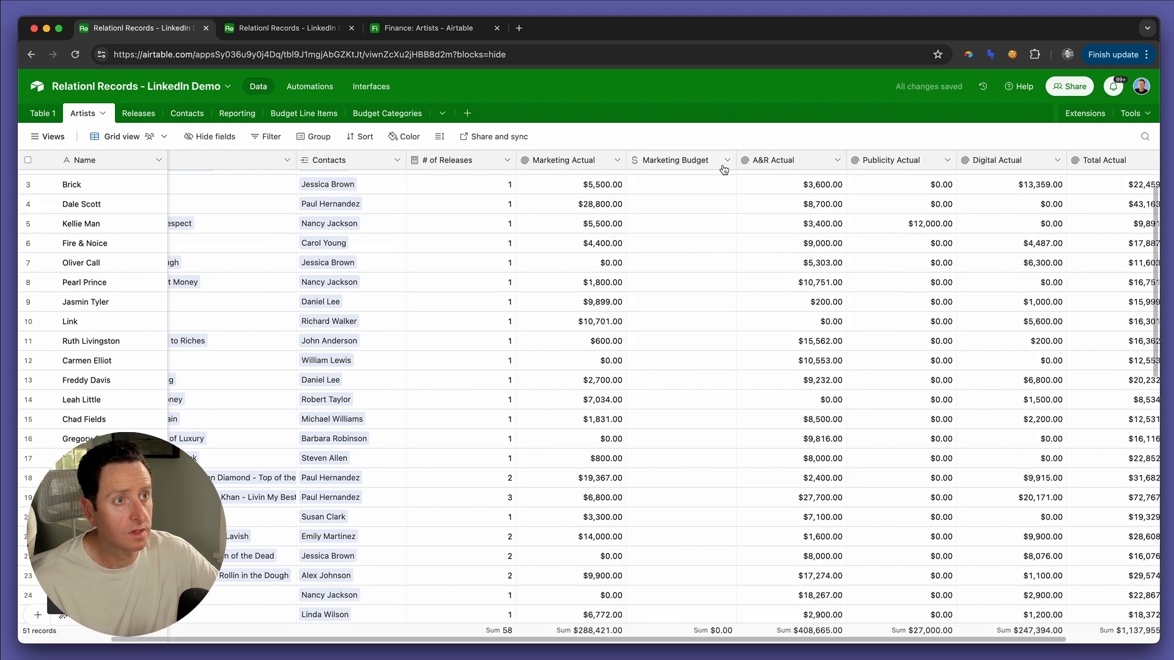
Duplicate the Marketing Budget field and name the copy "A&R Budget".
click(726, 162)
click(714, 220)
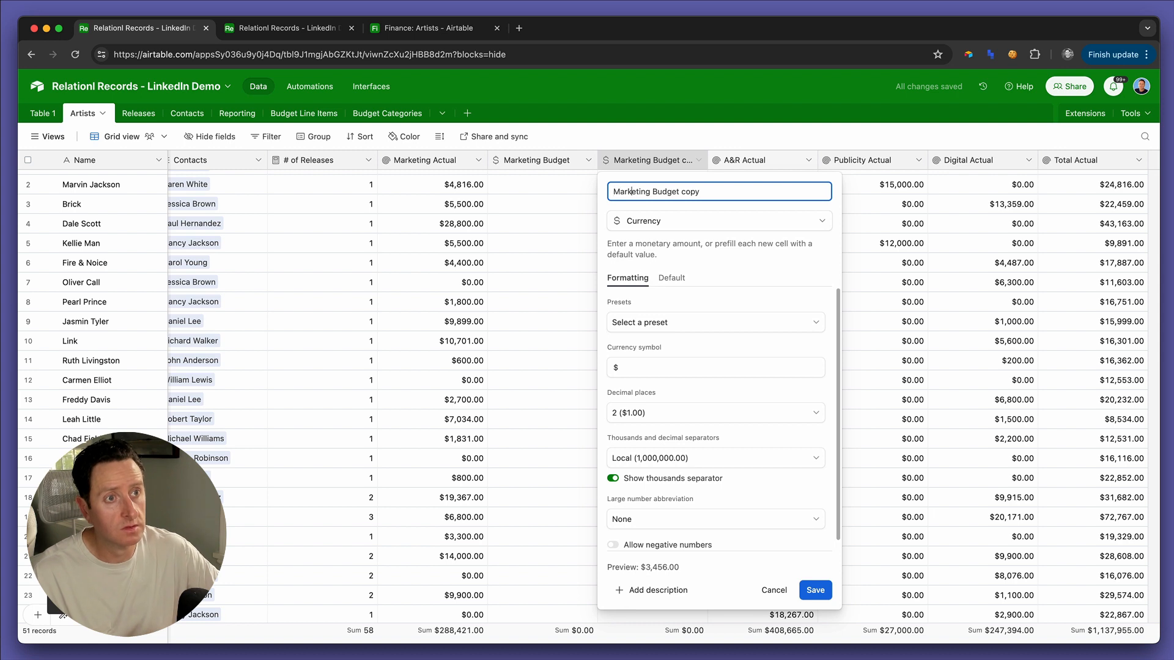
double_click(649, 191)
text(A&R)
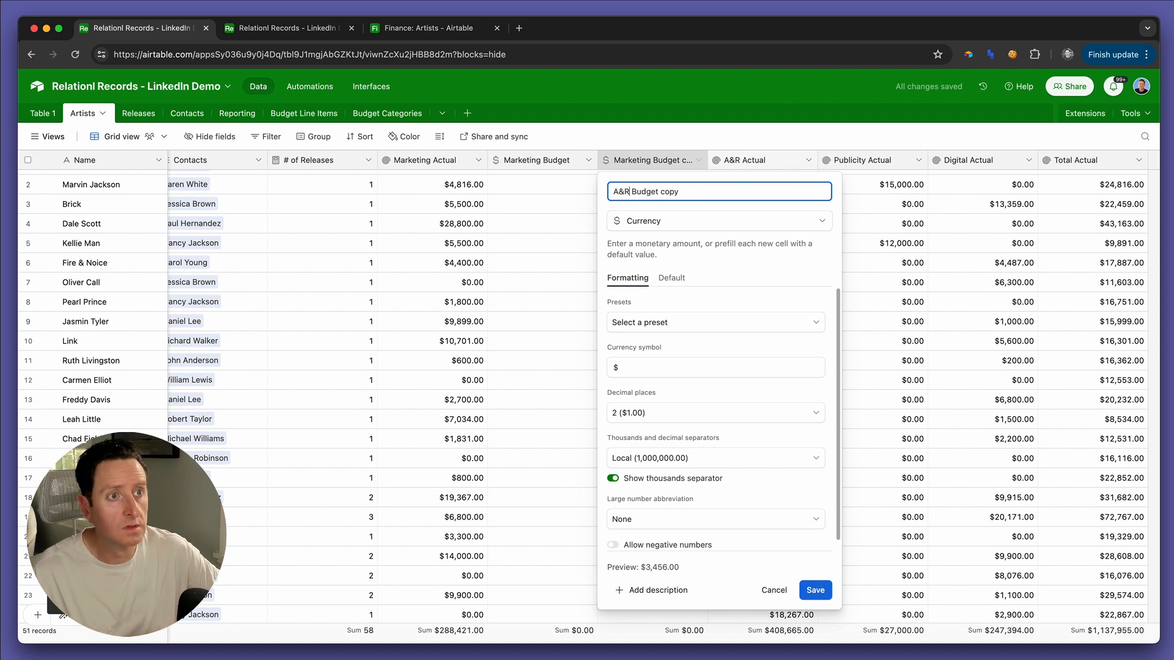
key(shift+End)
key(BackSpace)
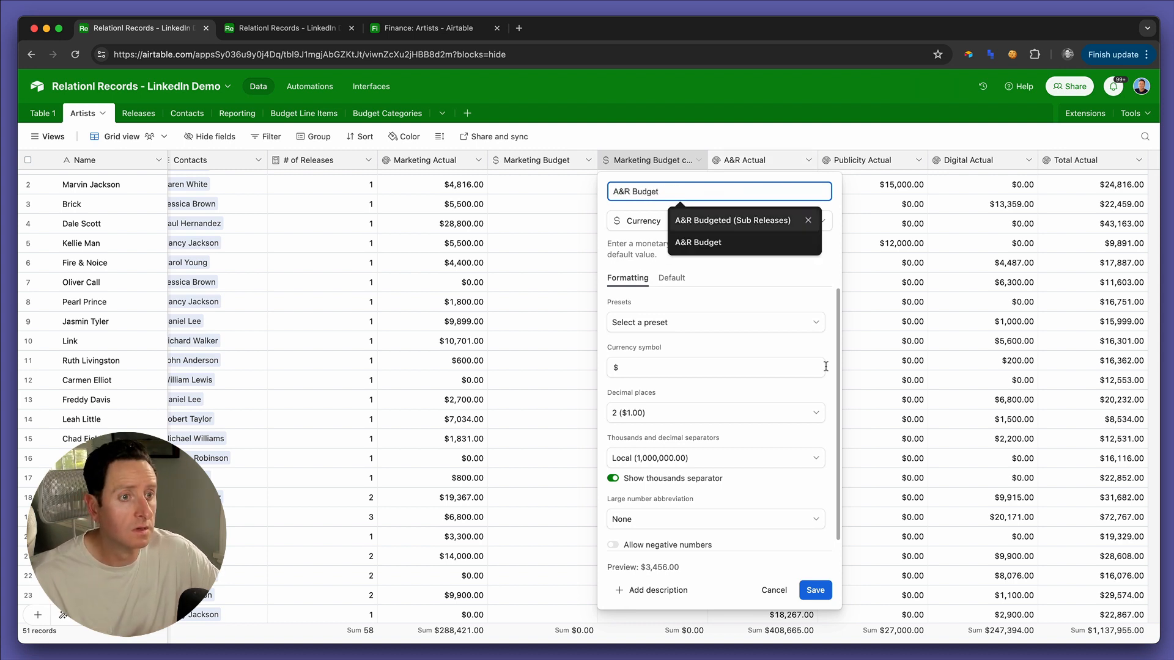
click(813, 595)
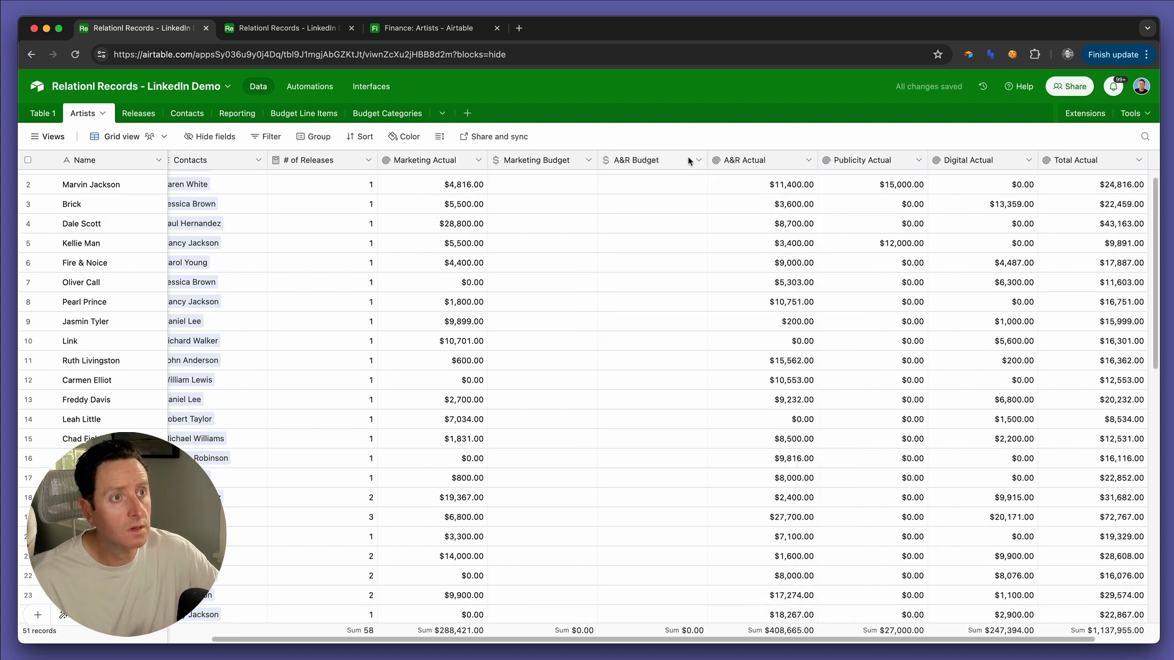
Duplicate the A&R Budget field in the Artists table and name the copy "Publicity Budget".
click(696, 162)
click(685, 217)
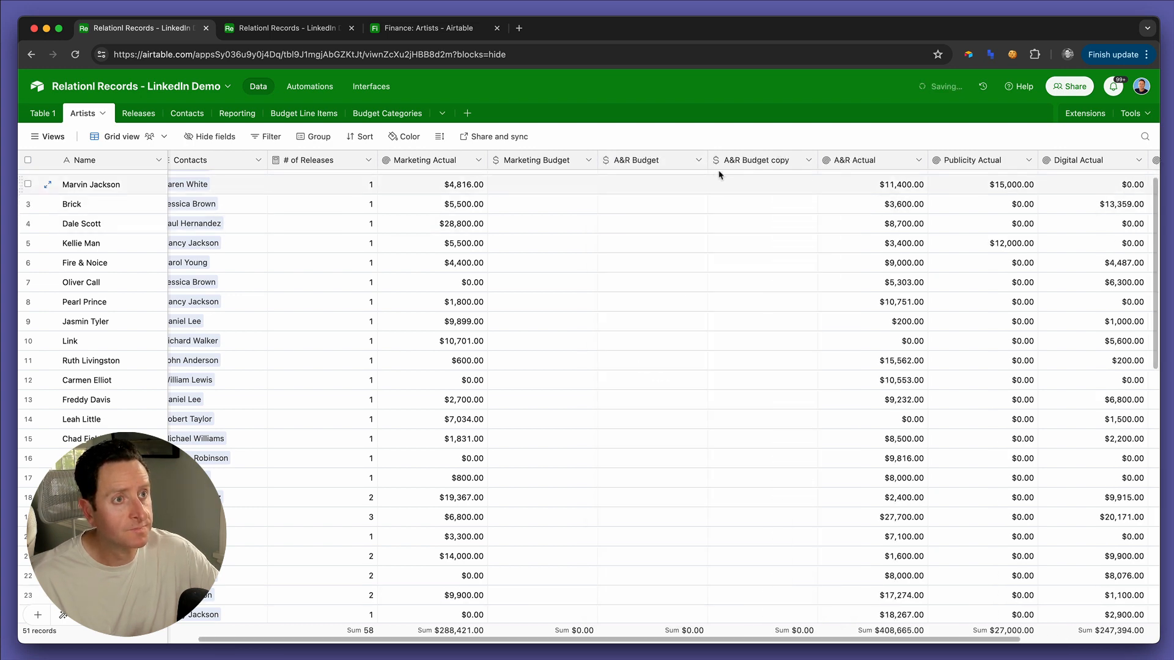
click(739, 162)
double_click(739, 162)
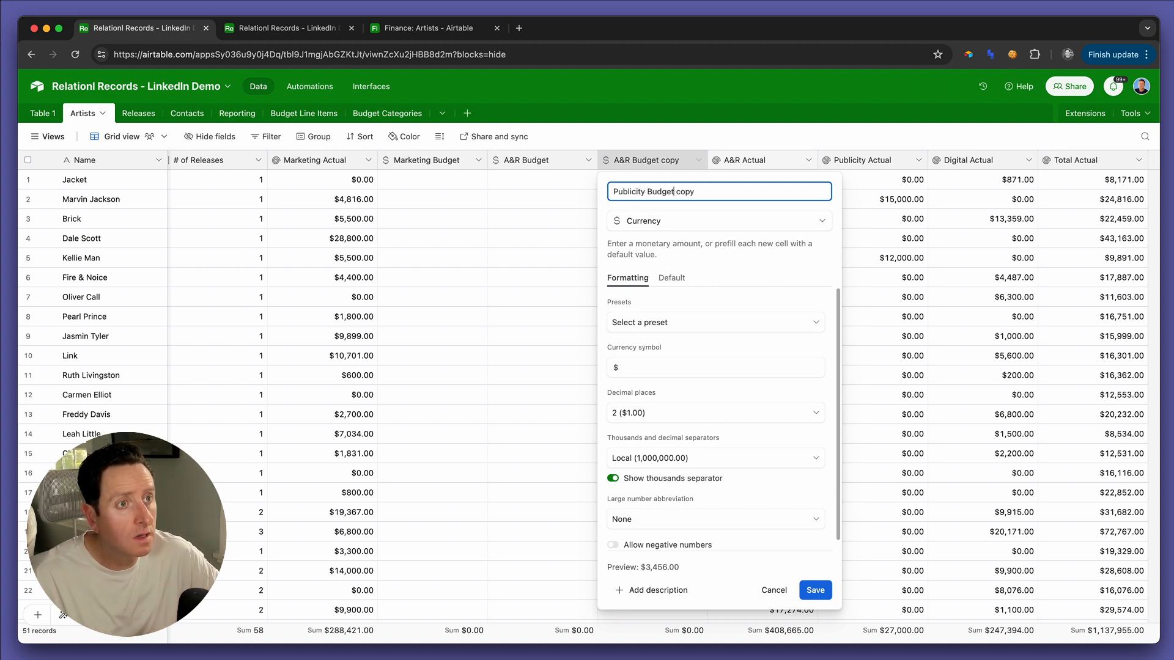
key(BackSpace)
key(BackSpace)
key(BackSpace)
key(BackSpace)
key(BackSpace)
click(816, 590)
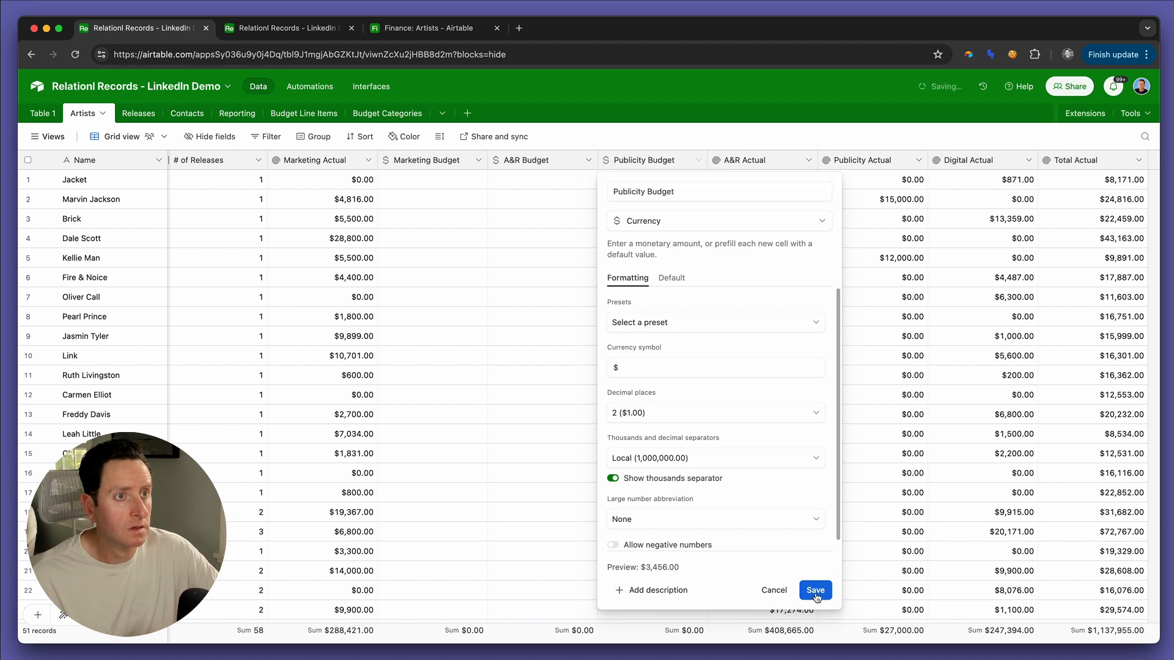
Duplicate the Publicity Budget field and rename the copy "Digital Budget".
click(696, 161)
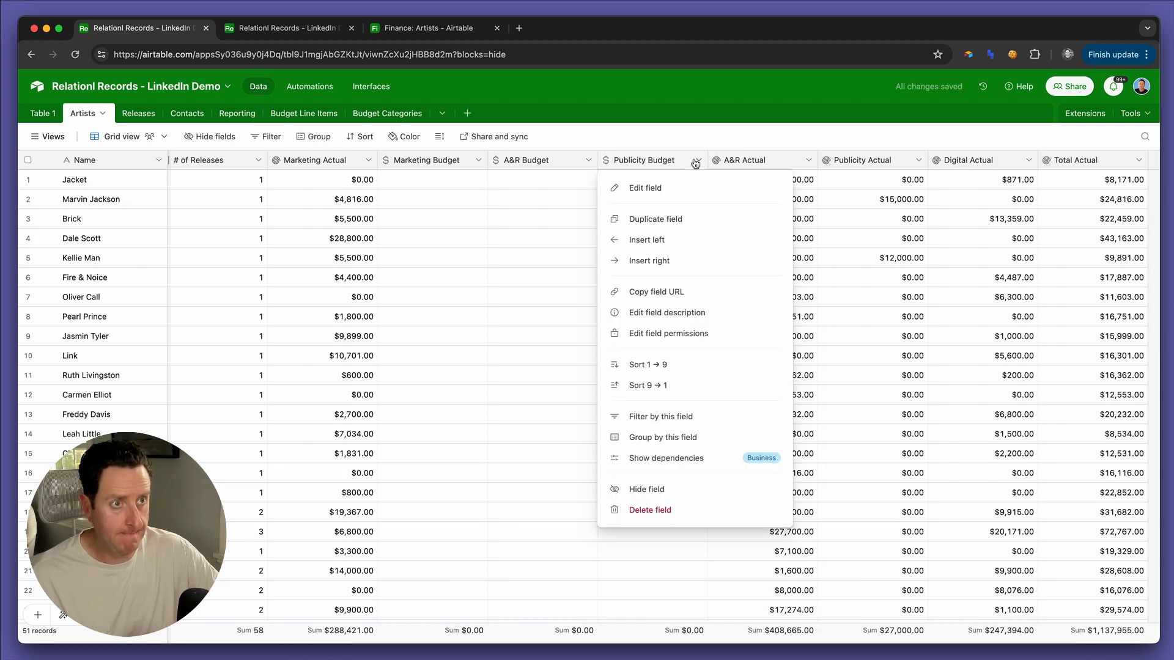
click(681, 218)
click(741, 163)
double_click(741, 163)
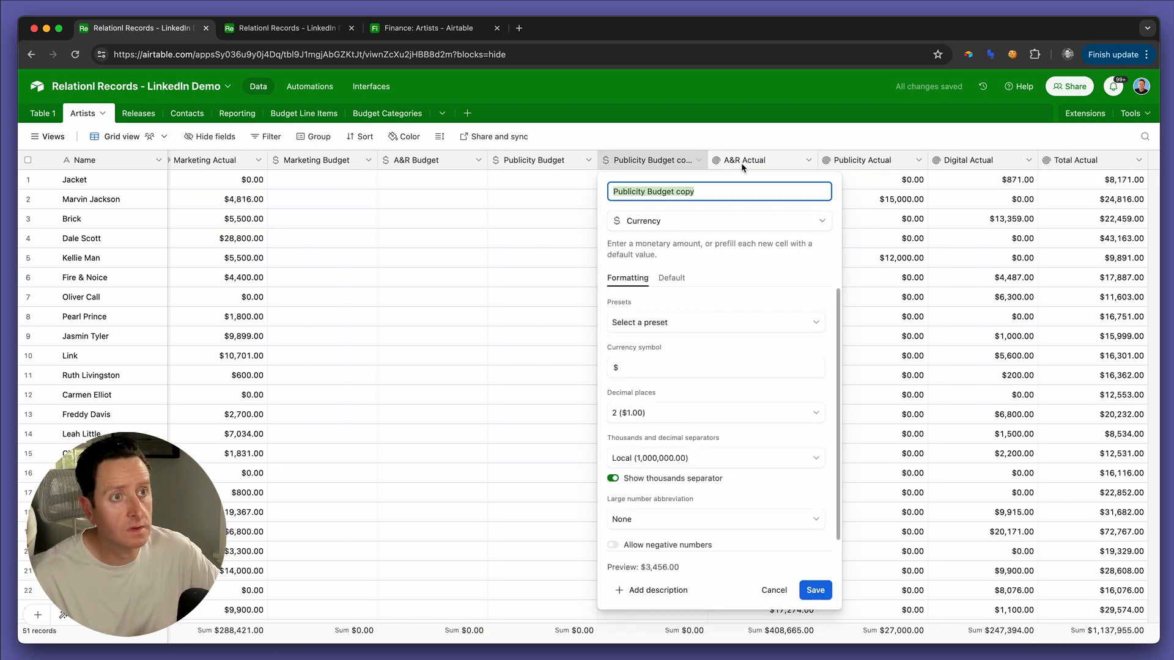
key(alt+BackSpace)
text(Digital)
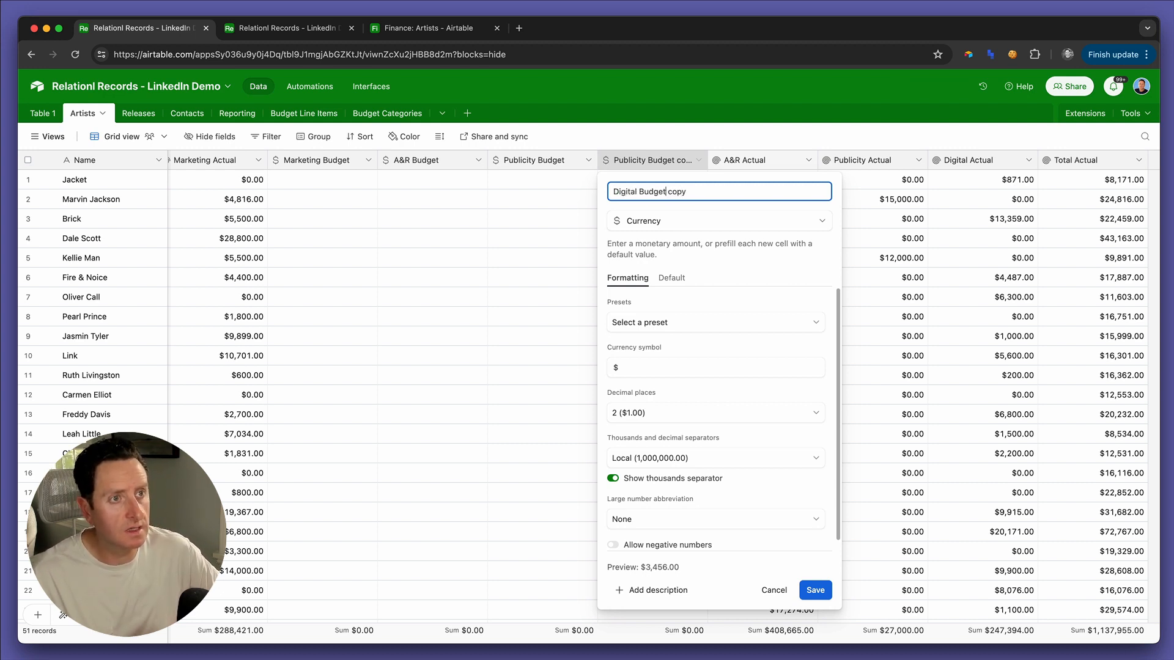
key(Delete)
key(Delete)
key(Delete)
key(Delete)
key(Delete)
click(823, 593)
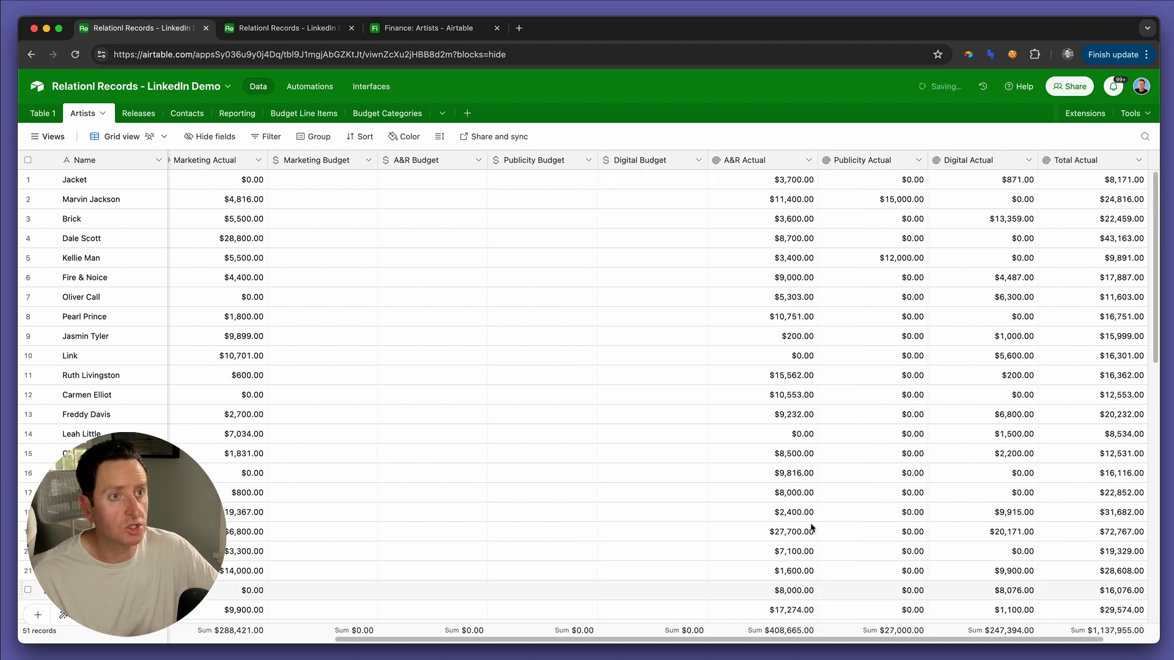
Close the automations page and show Digital, Marketing, Publicity and A&R Budget plus Total Actual in the Finance interface's Artists list.
click(314, 31)
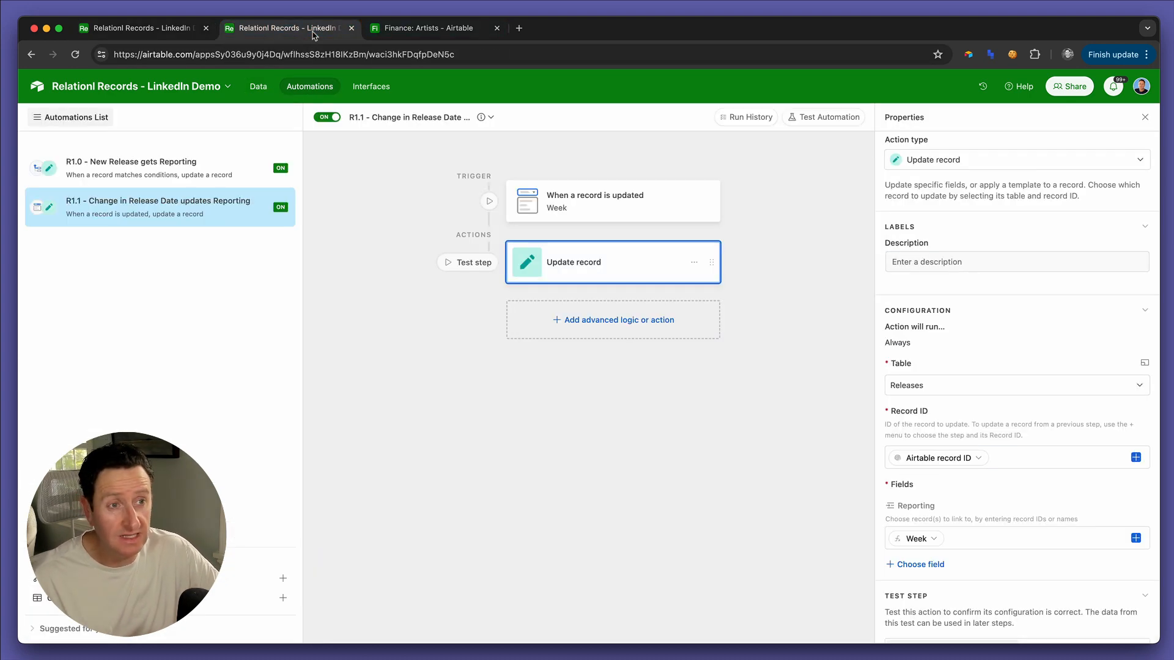
click(351, 29)
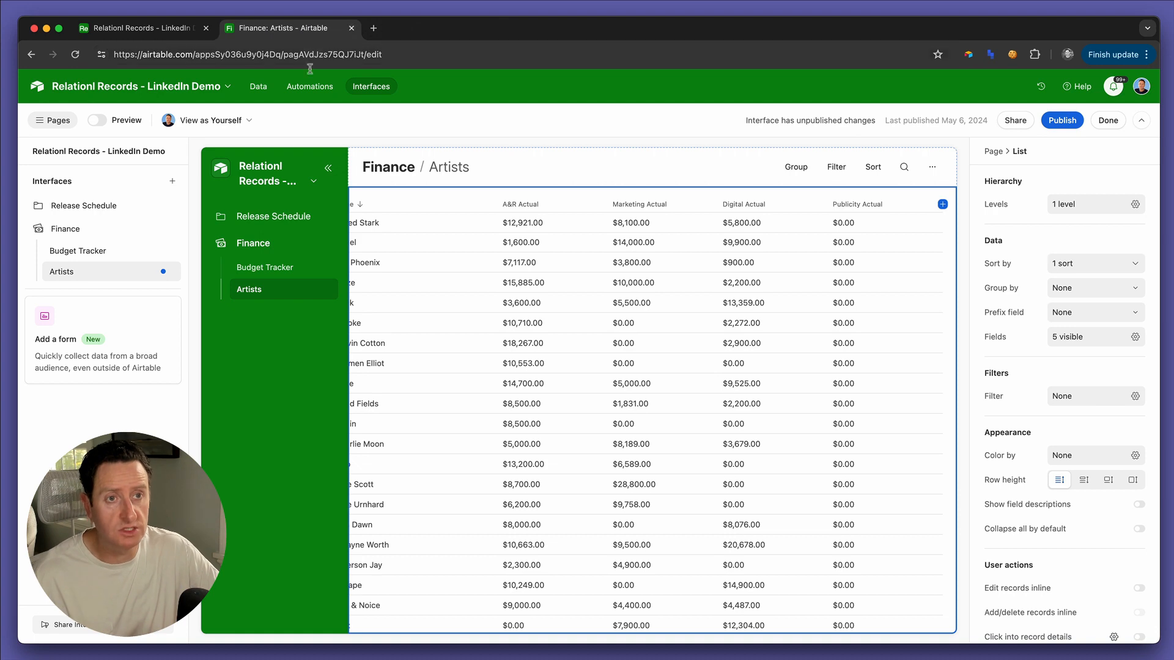
click(1068, 341)
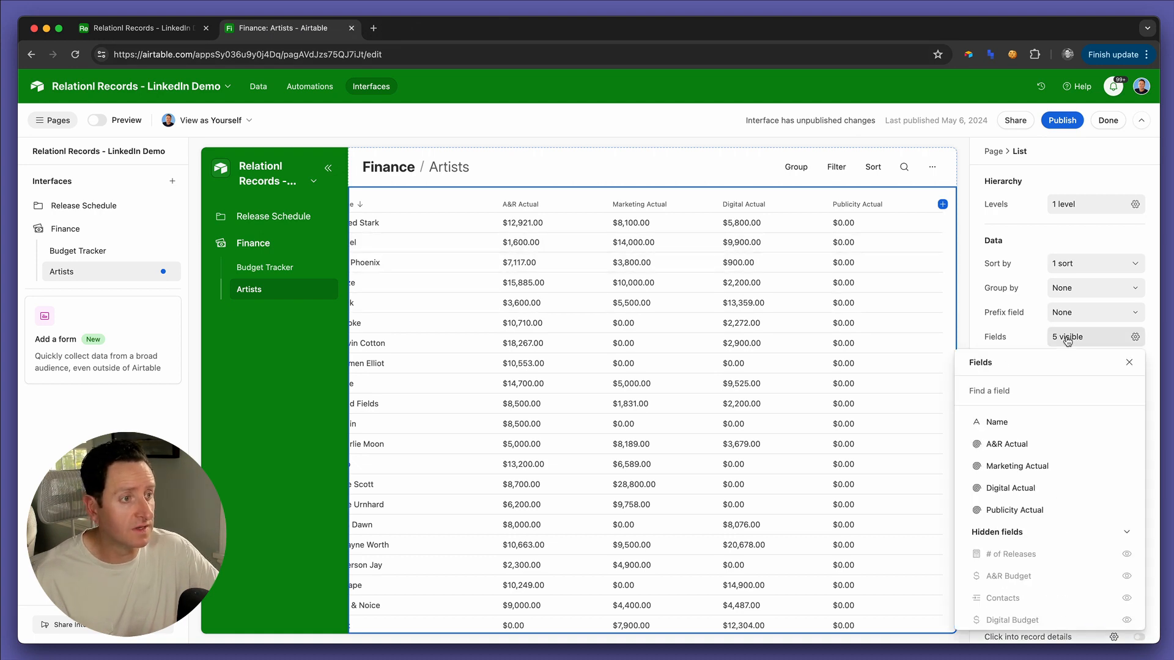
scroll(1052, 511, down, 3)
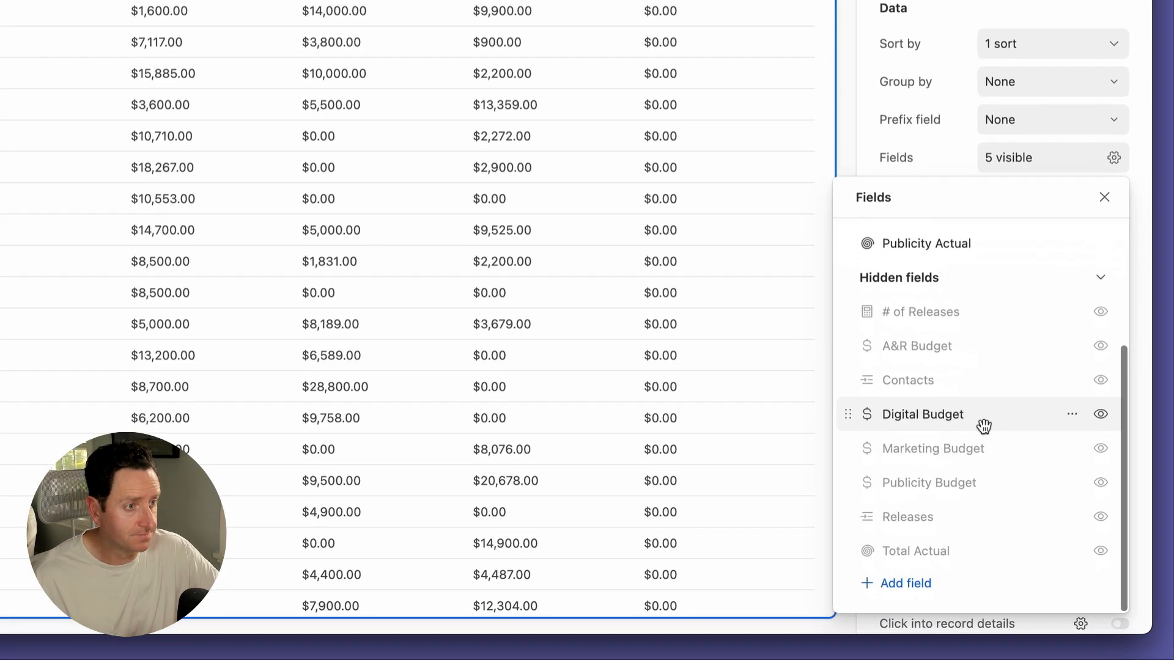
click(1100, 414)
click(1101, 450)
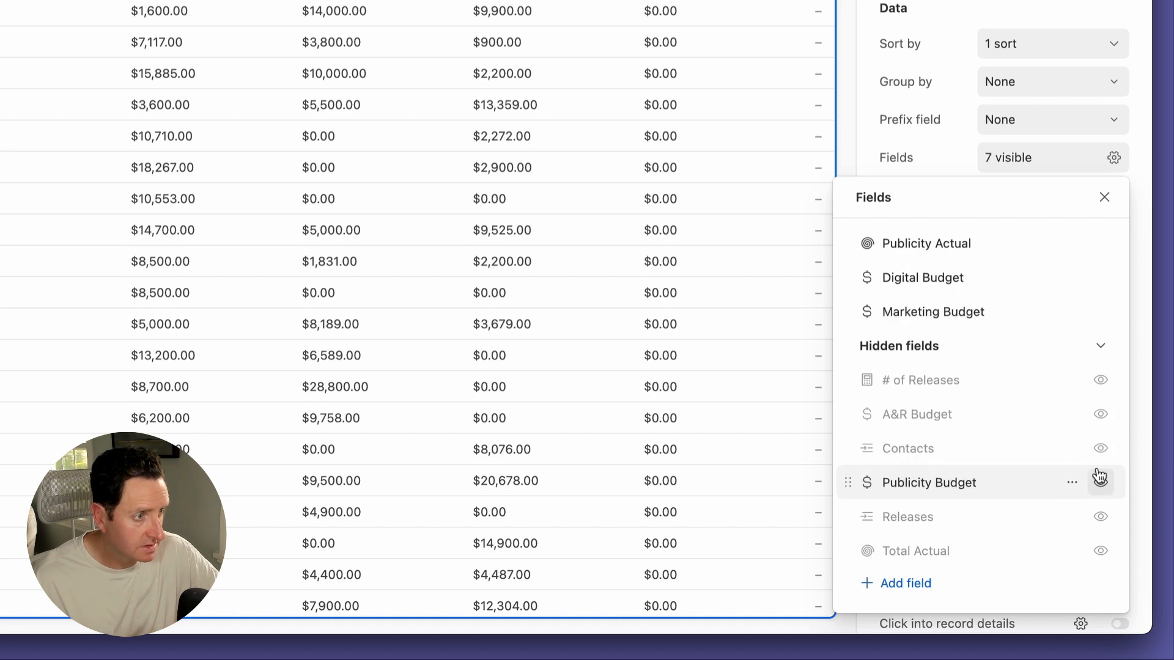
click(1100, 482)
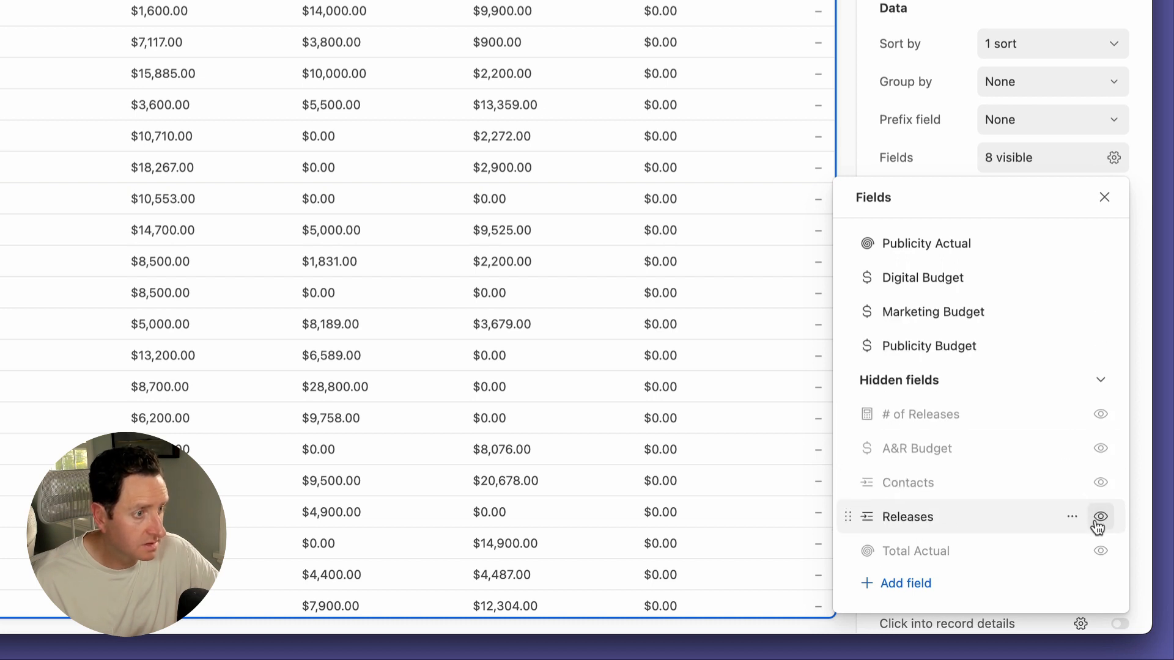
click(1100, 551)
click(1101, 482)
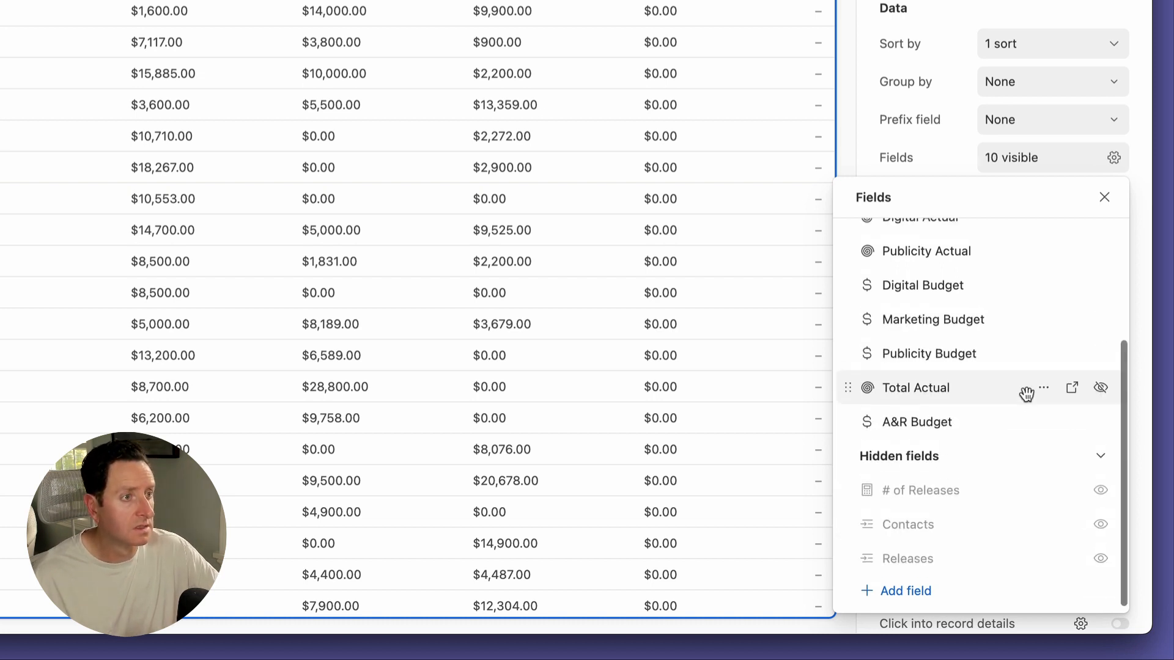
Reorder the list's fields into Budget/Actual pairs for Marketing, A&R, Digital and Publicity, each Budget directly before its Actual.
scroll(1025, 395, up, 3)
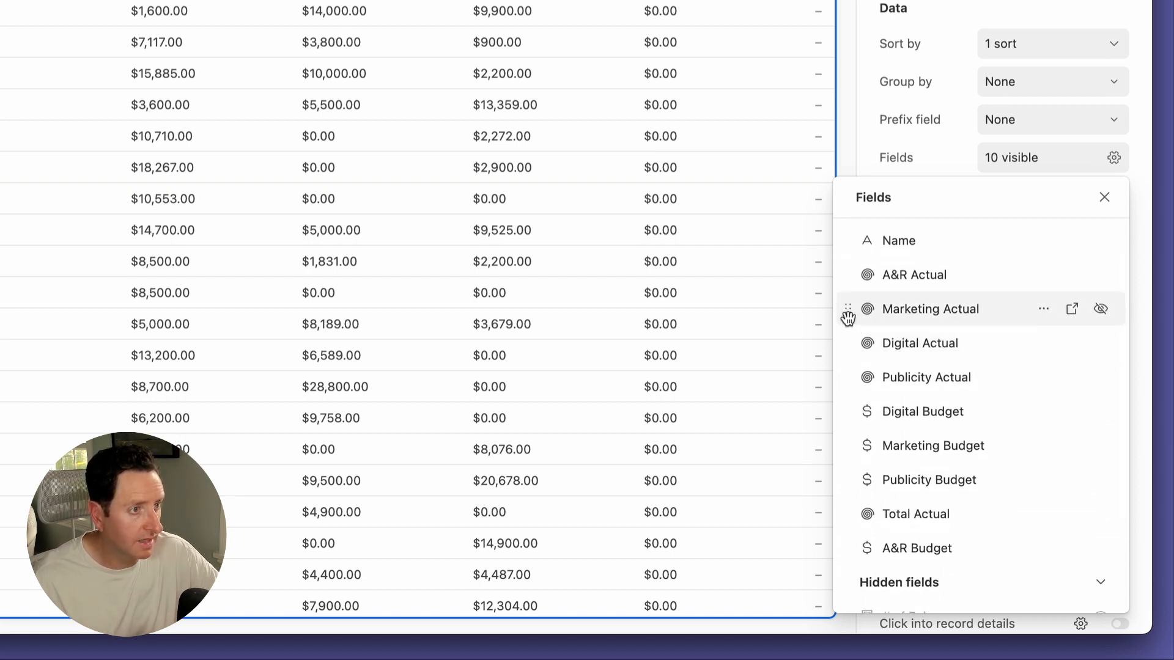
mouse_move(847, 313)
mouse_down()
mouse_move(847, 272)
mouse_move(848, 327)
mouse_up()
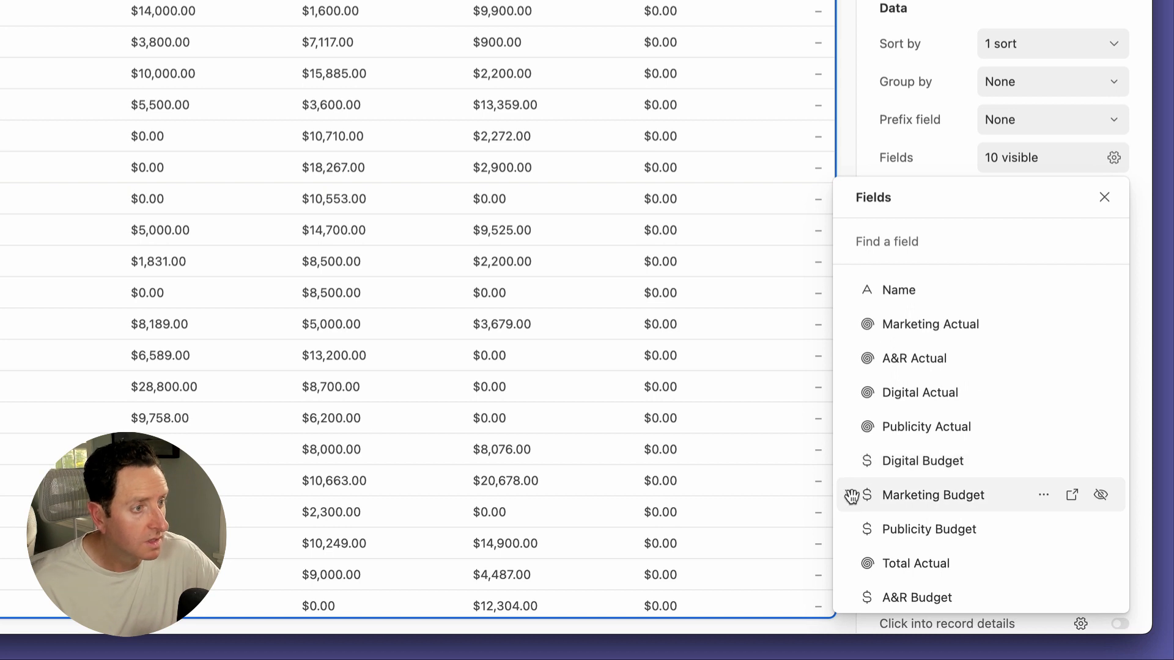
drag(850, 494, 853, 327)
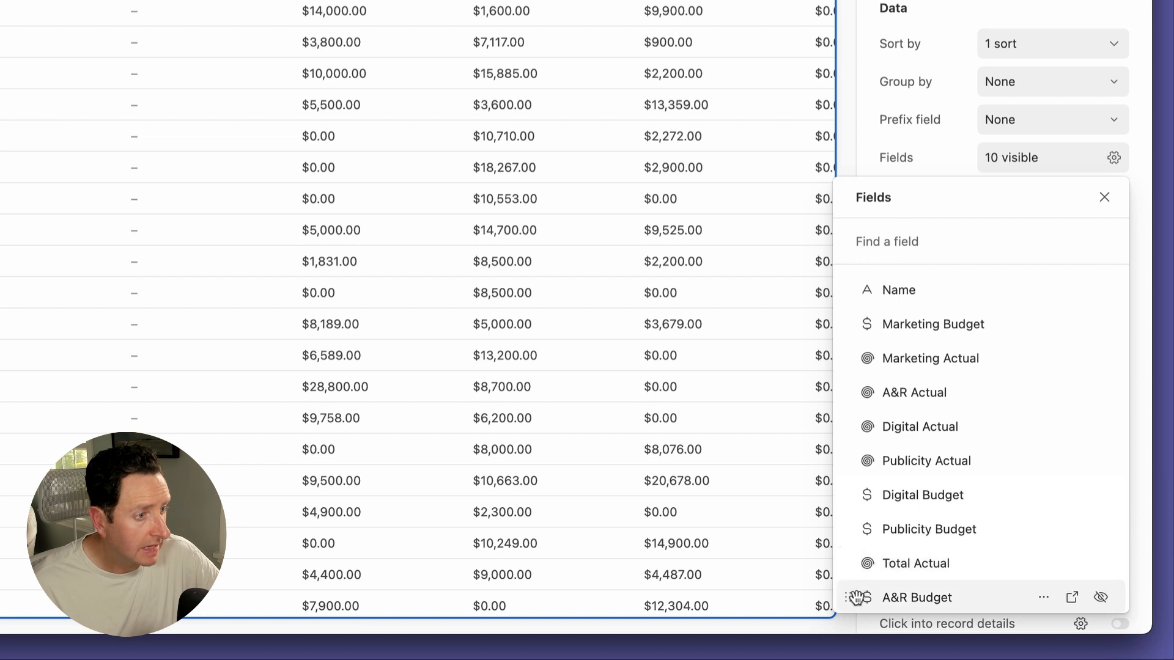
drag(856, 511, 867, 398)
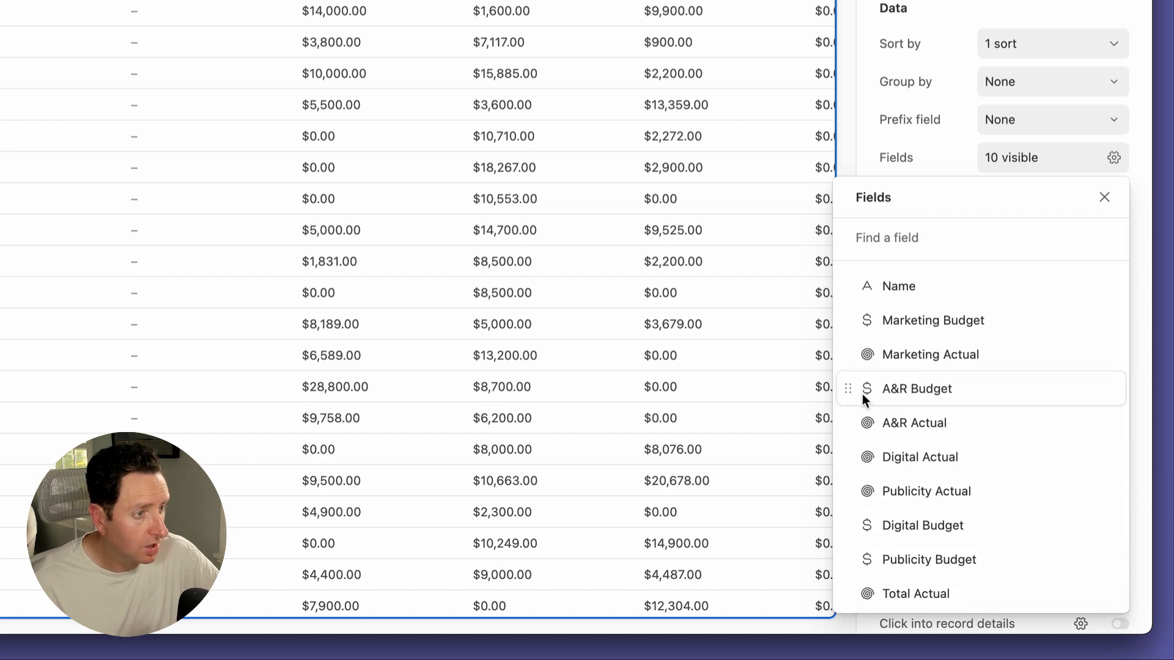
drag(851, 524, 856, 455)
drag(853, 558, 857, 479)
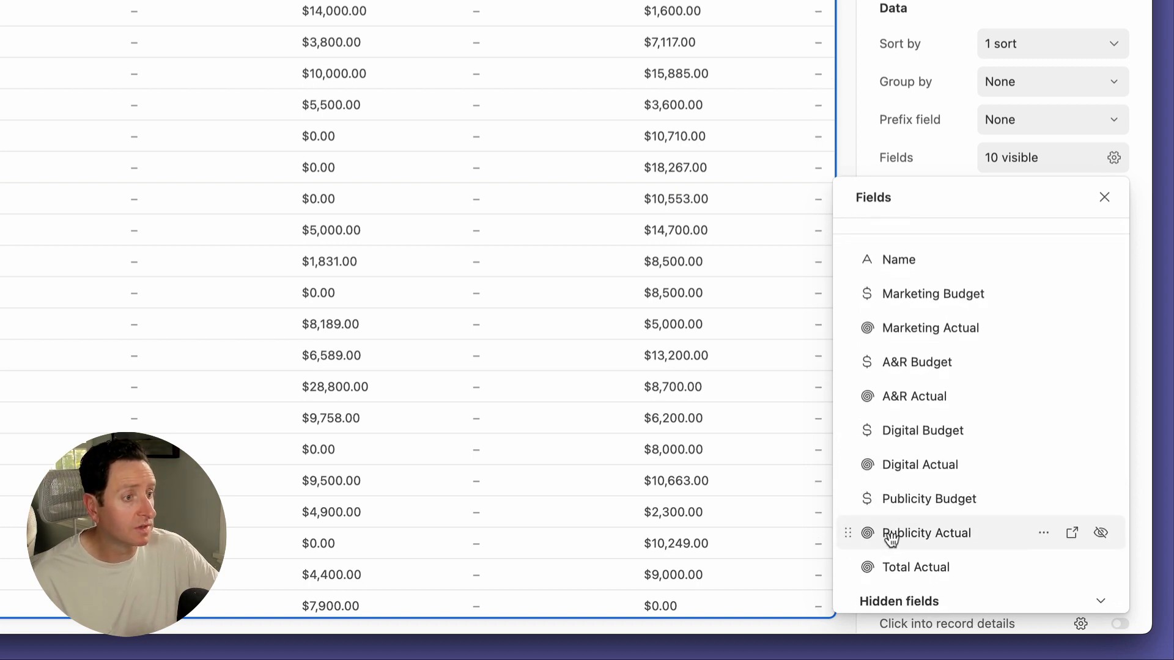
Add a new field named "Total Budget" to the Artists list and choose Formula as its type.
scroll(892, 540, down, 3)
click(895, 587)
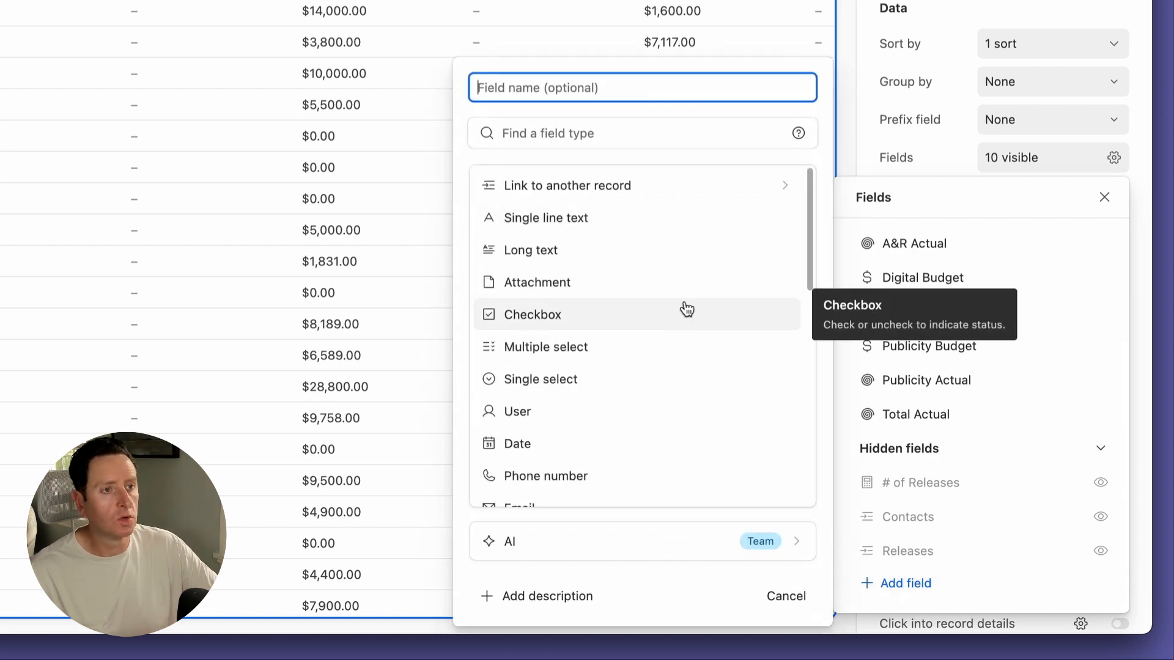
text(Total Budget)
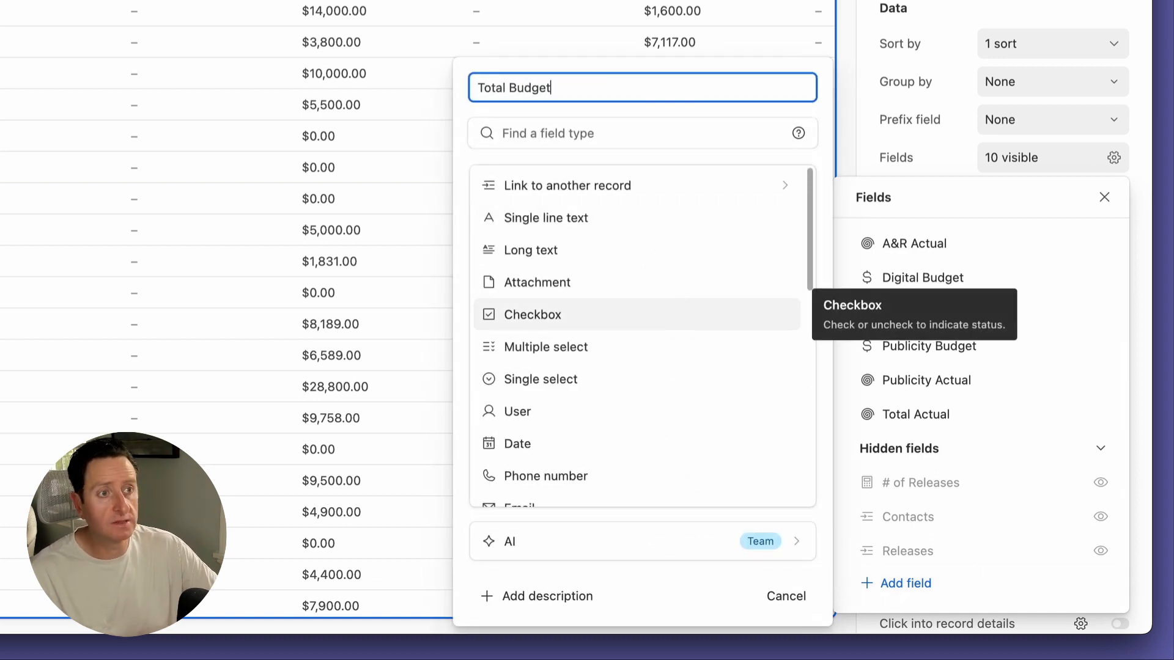
scroll(636, 354, down, 10)
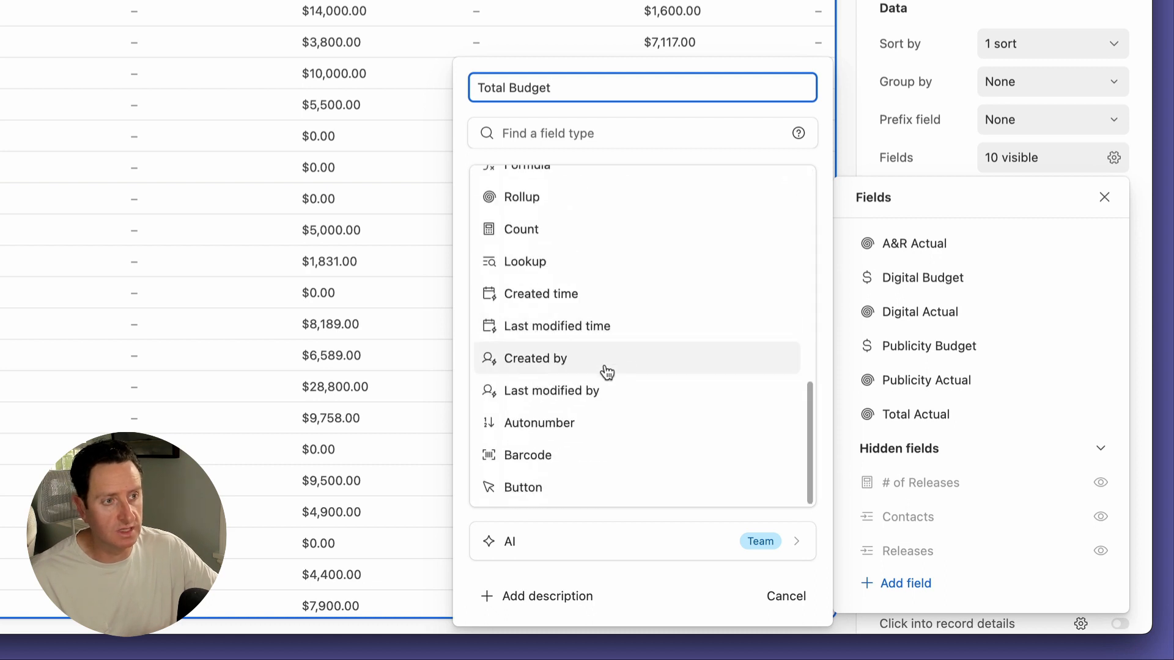
scroll(576, 209, up, 2)
click(577, 207)
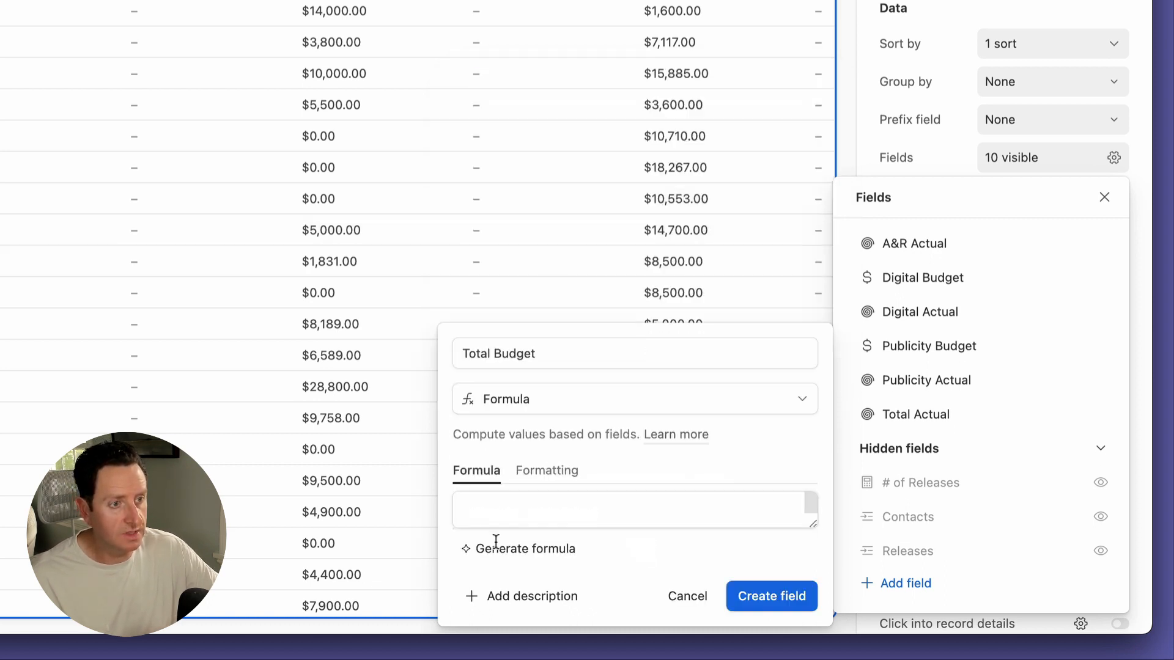
Enter the formula {Marketing Budget}+{A&R Budget}+{Publicity Budget}+{Digital Budget} and create the Total Budget field.
click(503, 516)
text(budget)
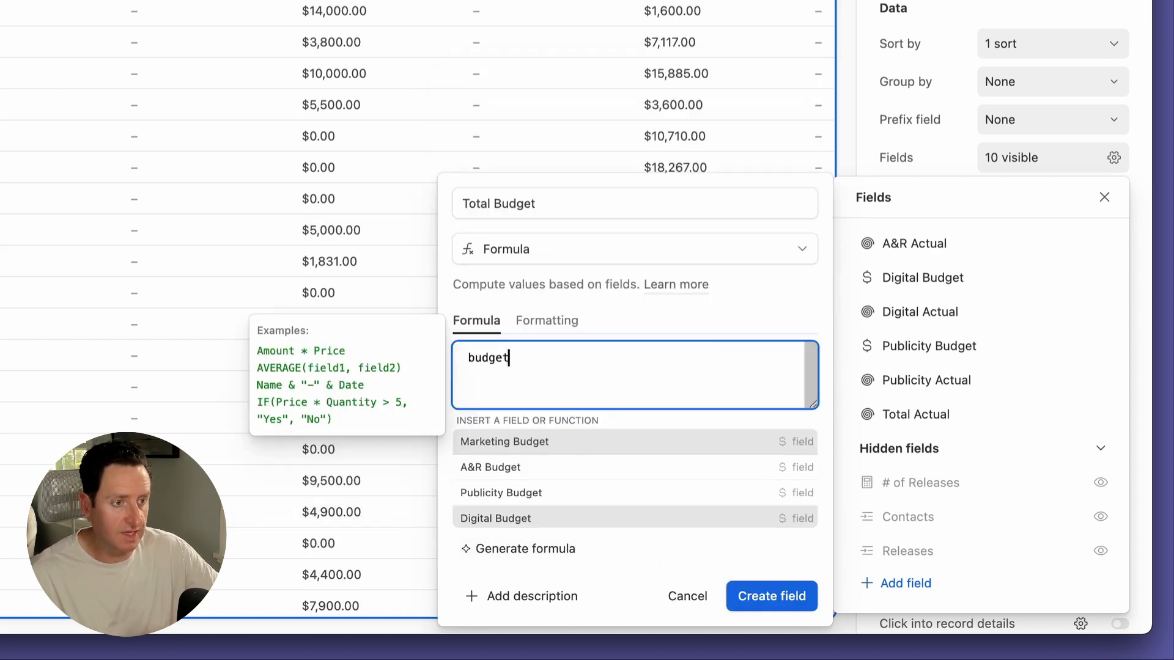
key(Tab)
text(+)
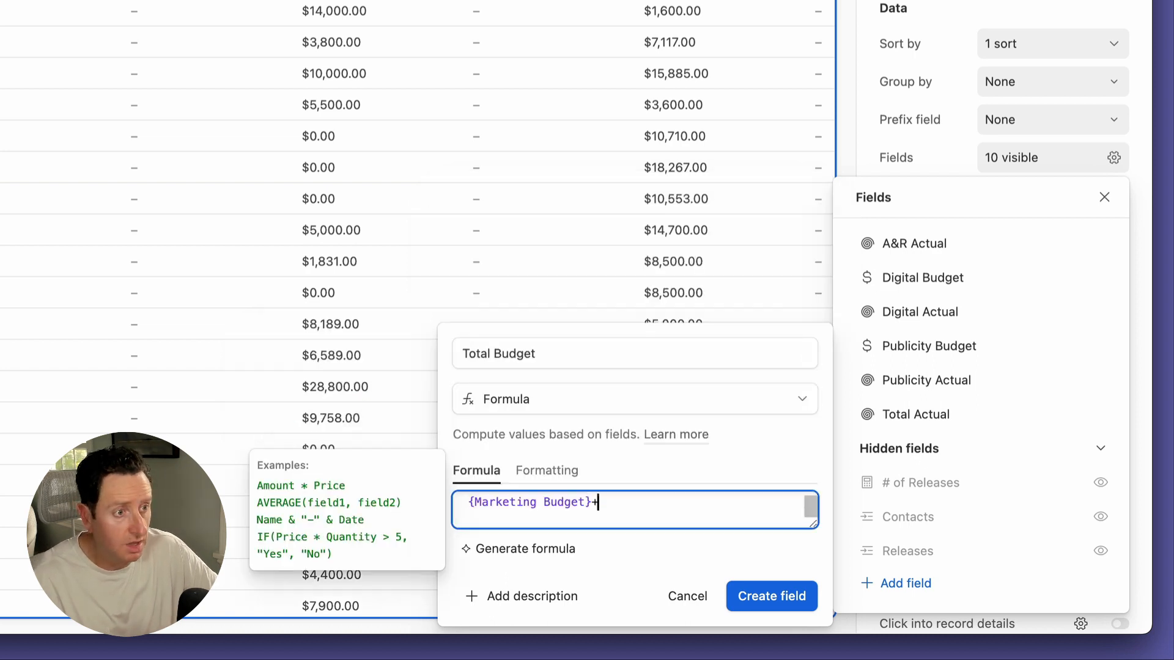
text(budget)
key(Down)
key(Tab)
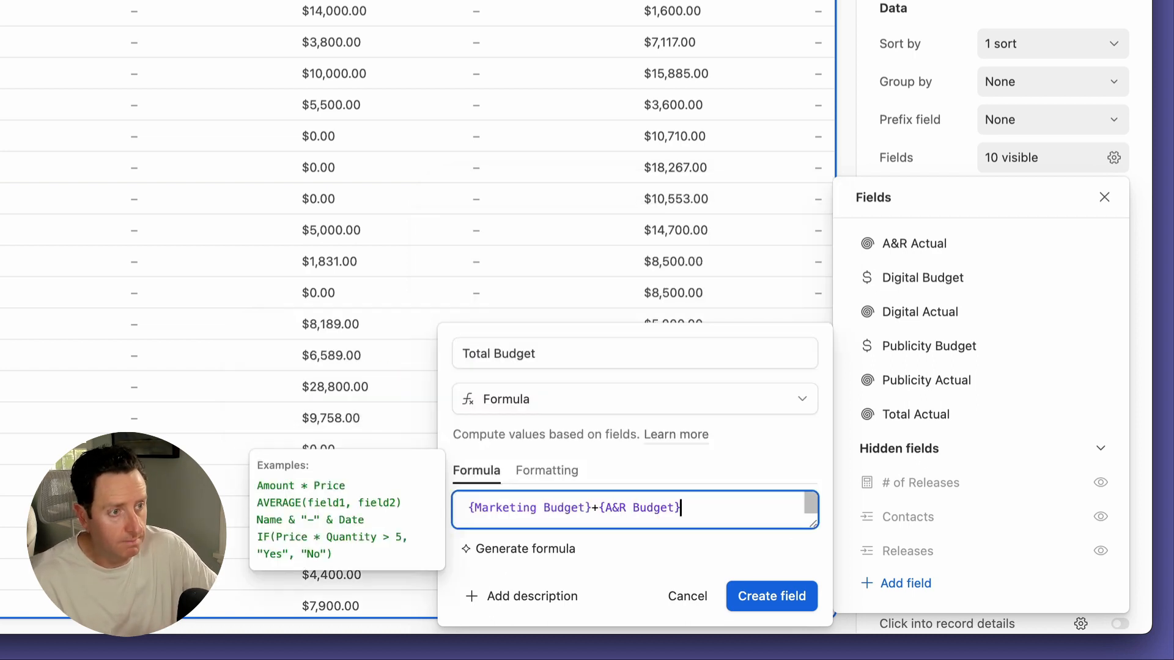
text(+budget)
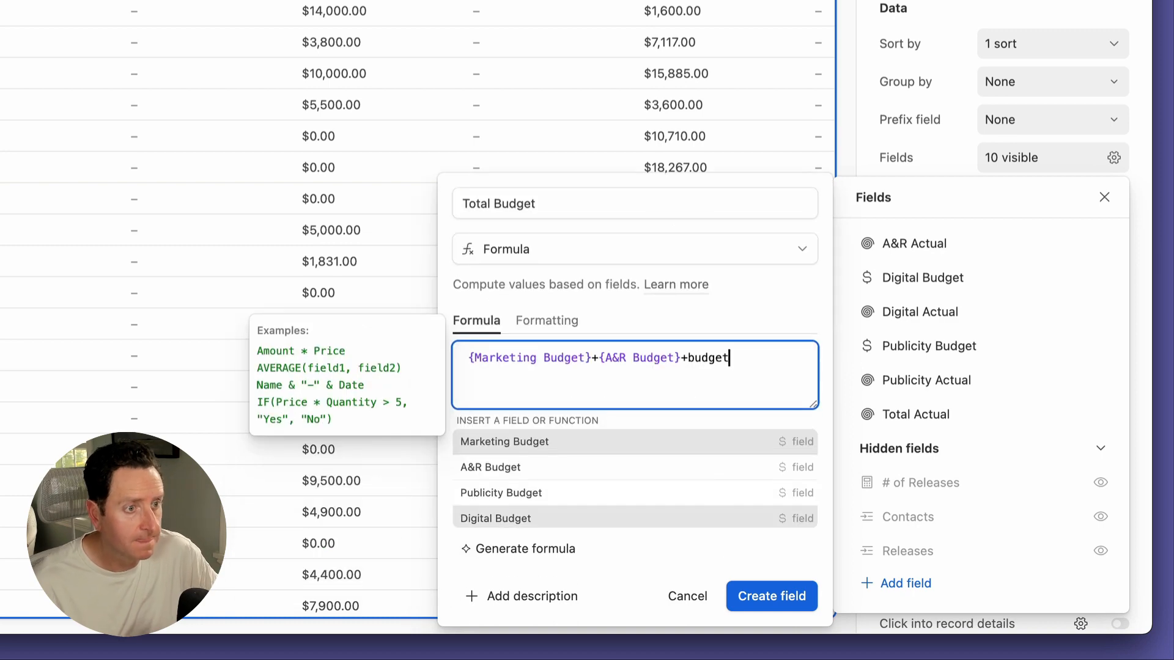
key(Down)
key(Down)
key(Tab)
text(+)
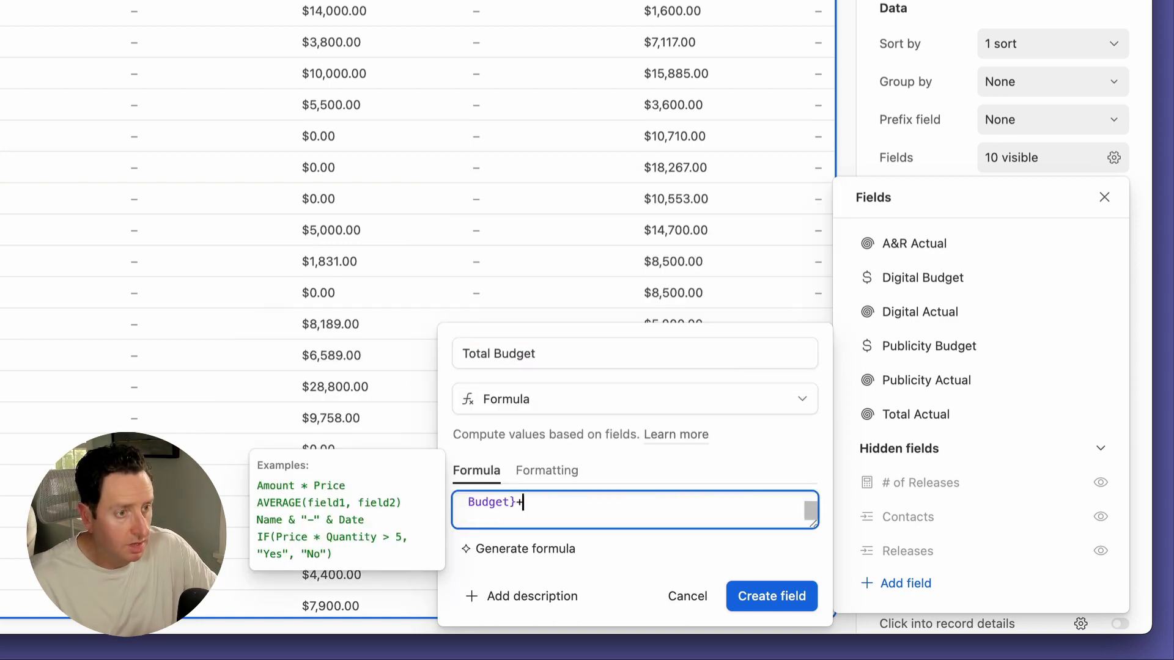
text(budget)
key(Down)
key(Down)
key(Down)
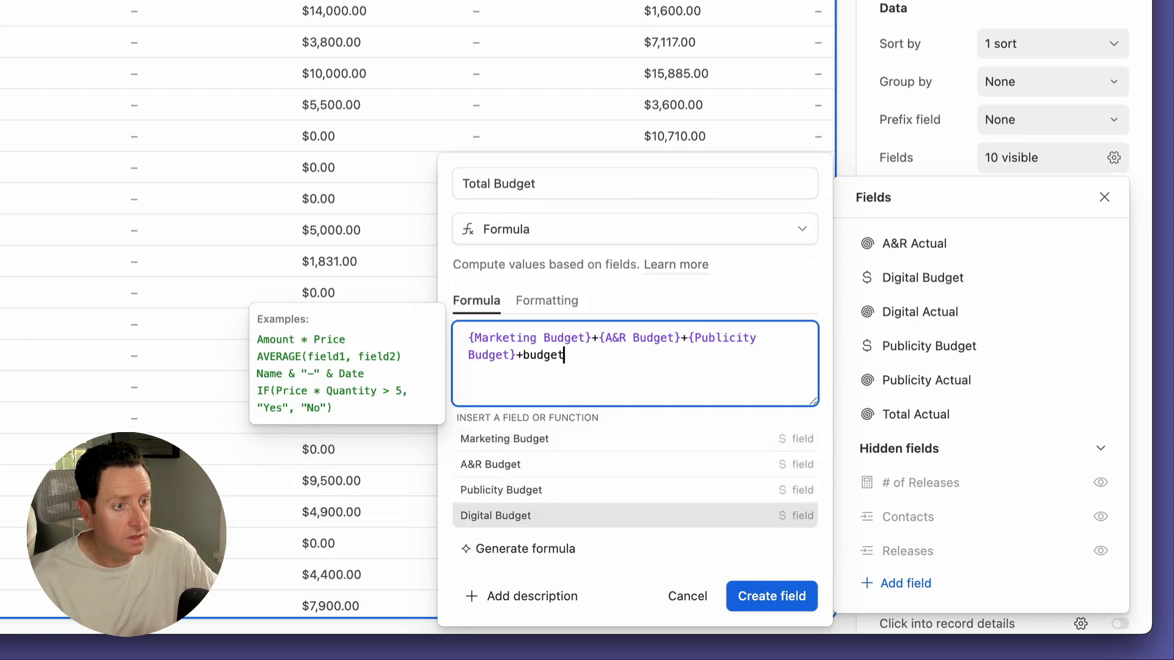
key(Return)
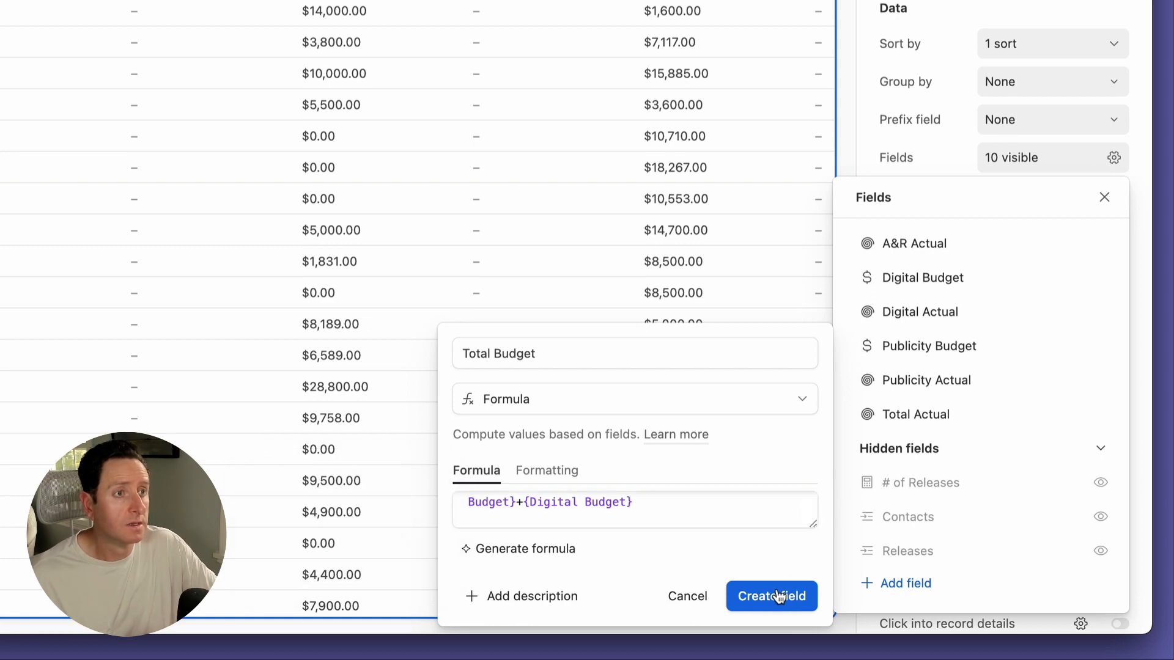
click(771, 596)
Move the Total Budget field directly before Total Actual in the Artists list.
scroll(708, 99, right, 15)
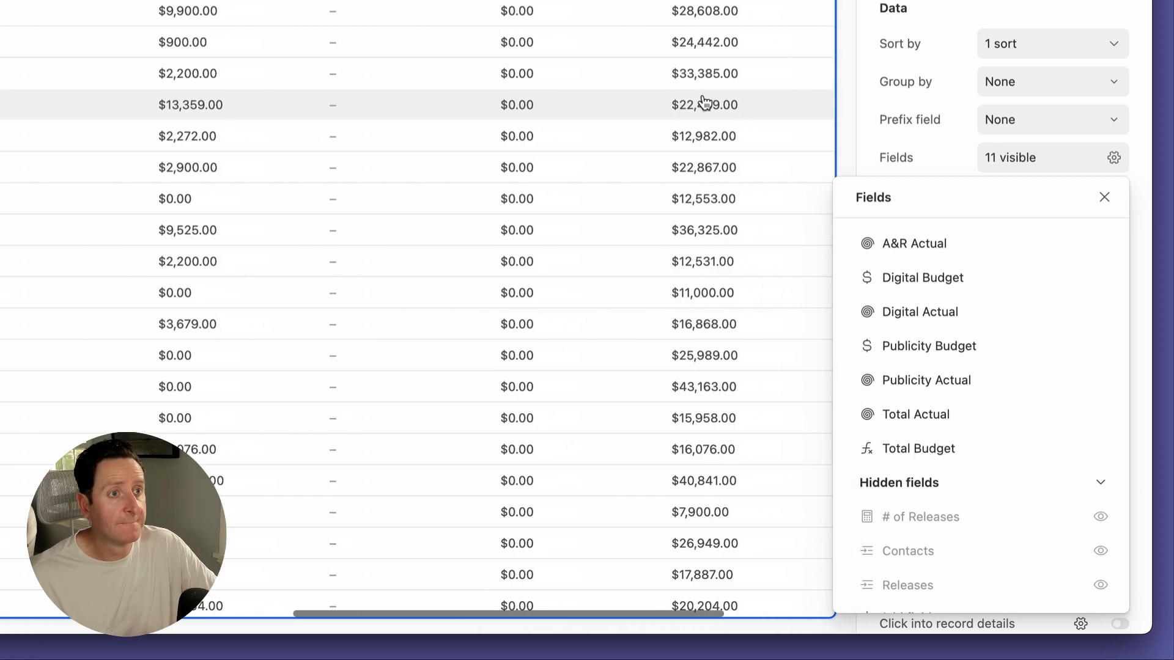
scroll(863, 355, down, 1)
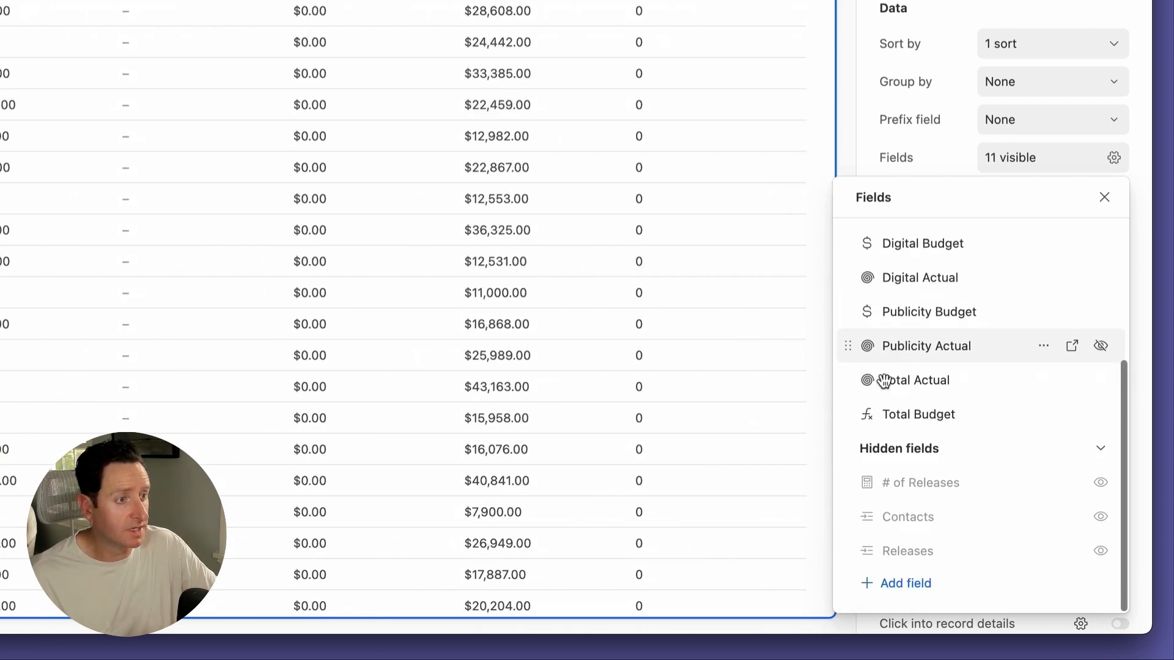
drag(850, 405, 849, 385)
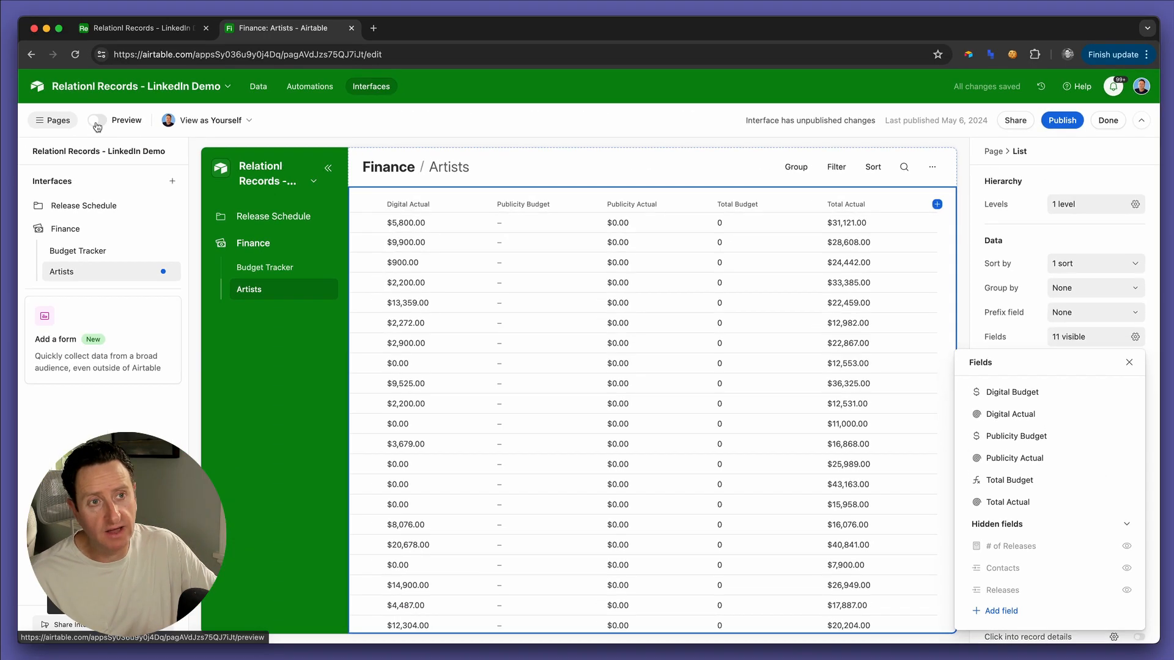
Preview the Finance Artists page, return to editing and select the list's Name field.
click(98, 120)
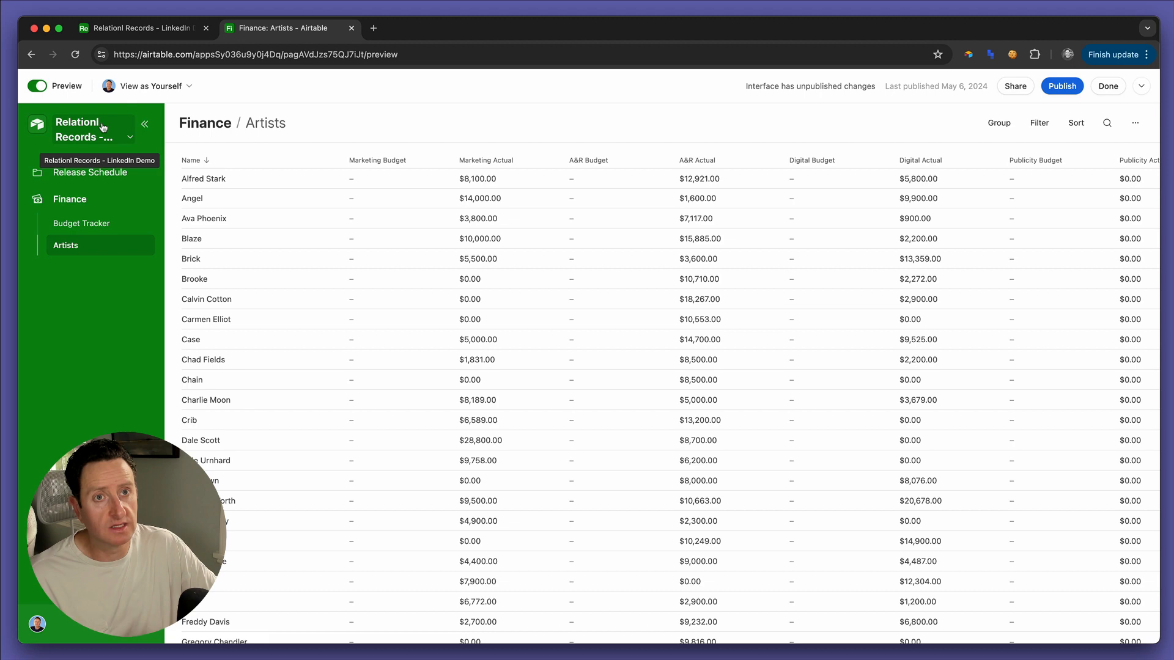
click(37, 85)
click(425, 205)
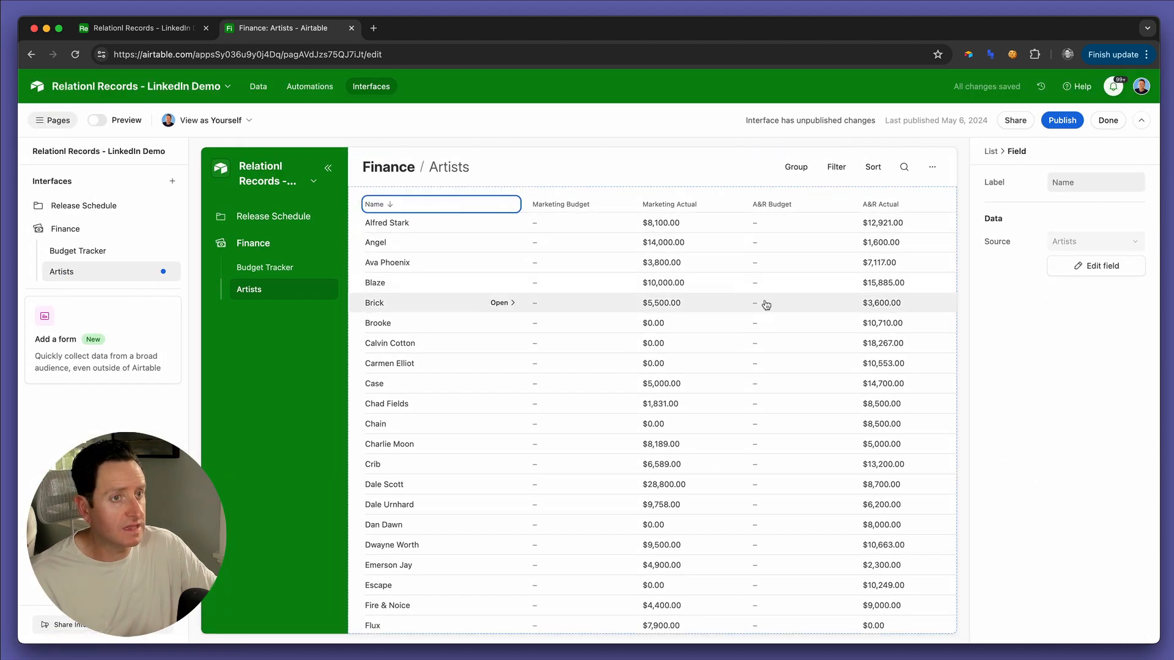
Allow records to be edited inline in the Finance interface's Artists list.
click(683, 193)
scroll(1034, 486, down, 1)
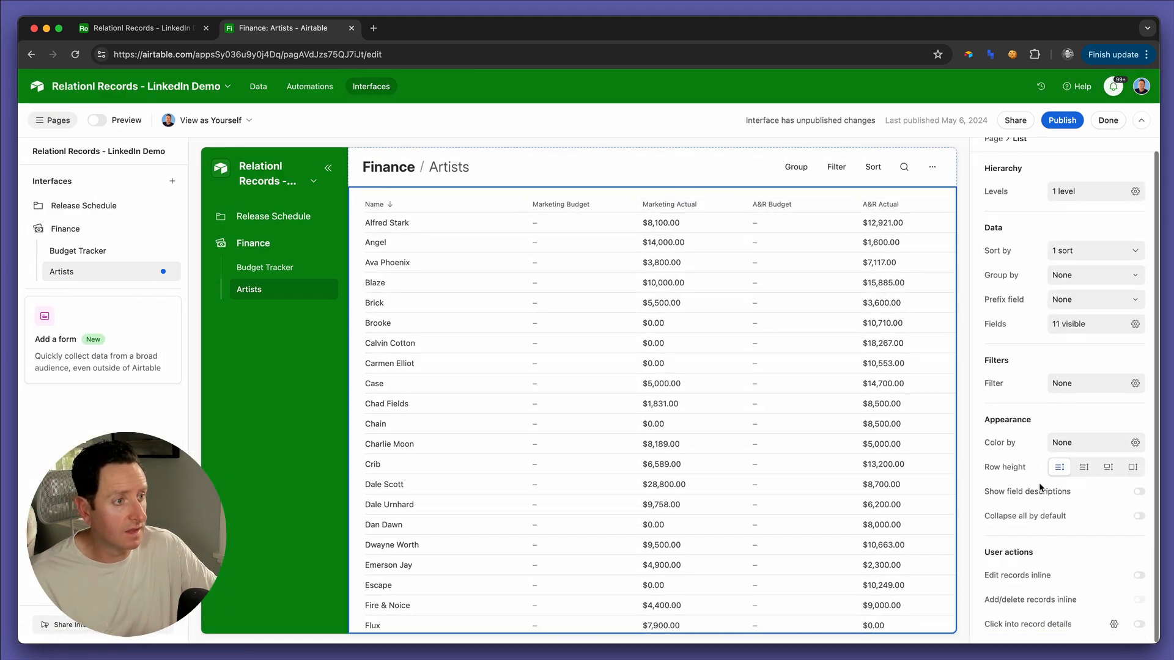
click(1139, 577)
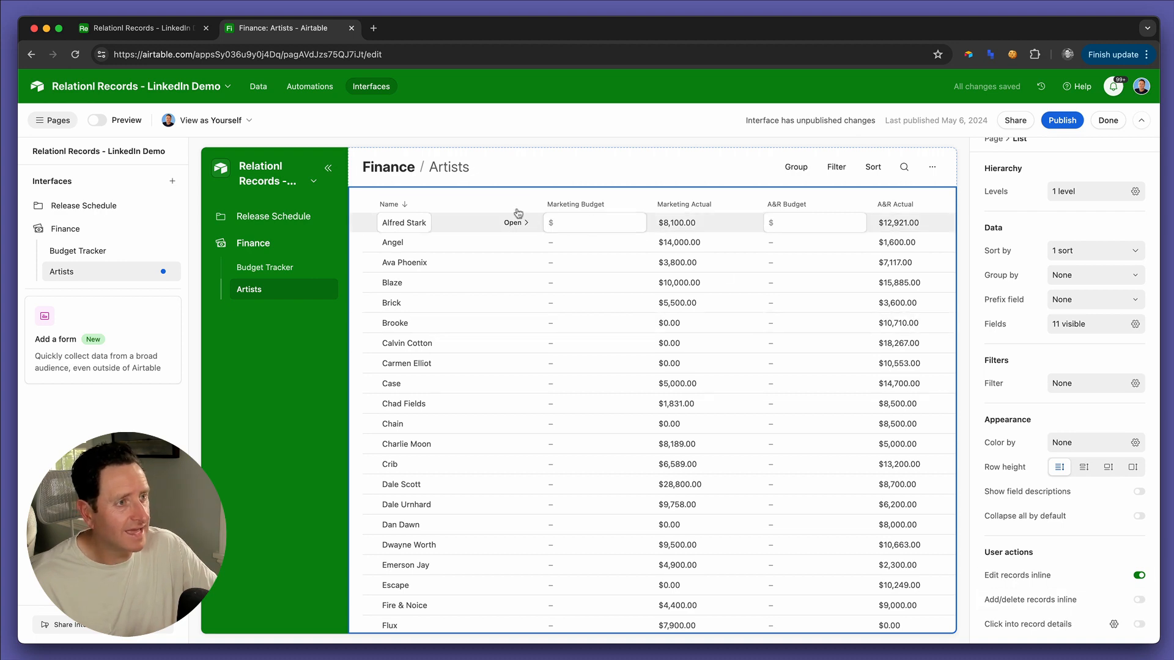
Preview the Artists page and enter a $15,000 Marketing Budget and $21,000 A&R Budget for the artist with $8,000.00 A&R Actual.
click(99, 121)
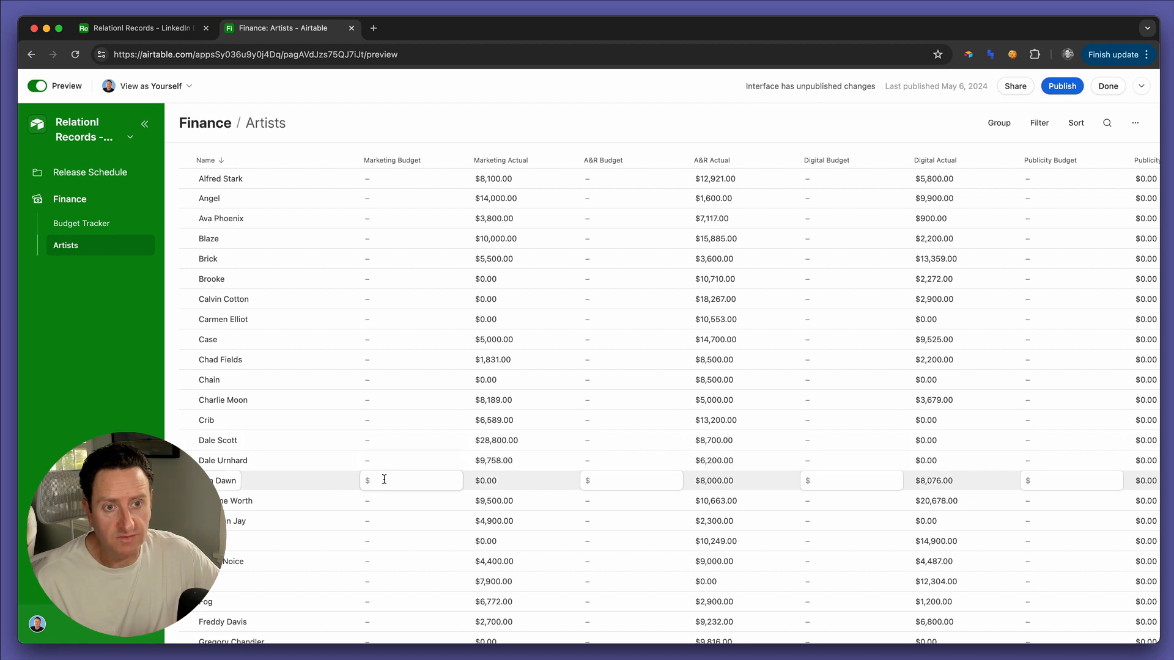
click(387, 478)
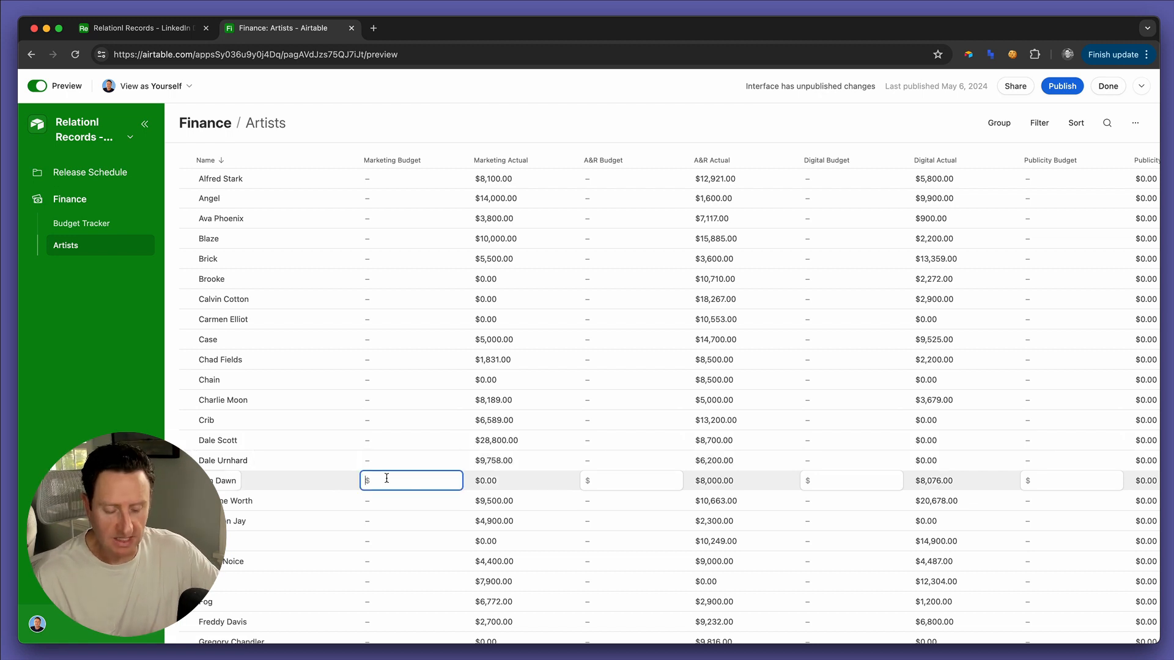
key(Tab)
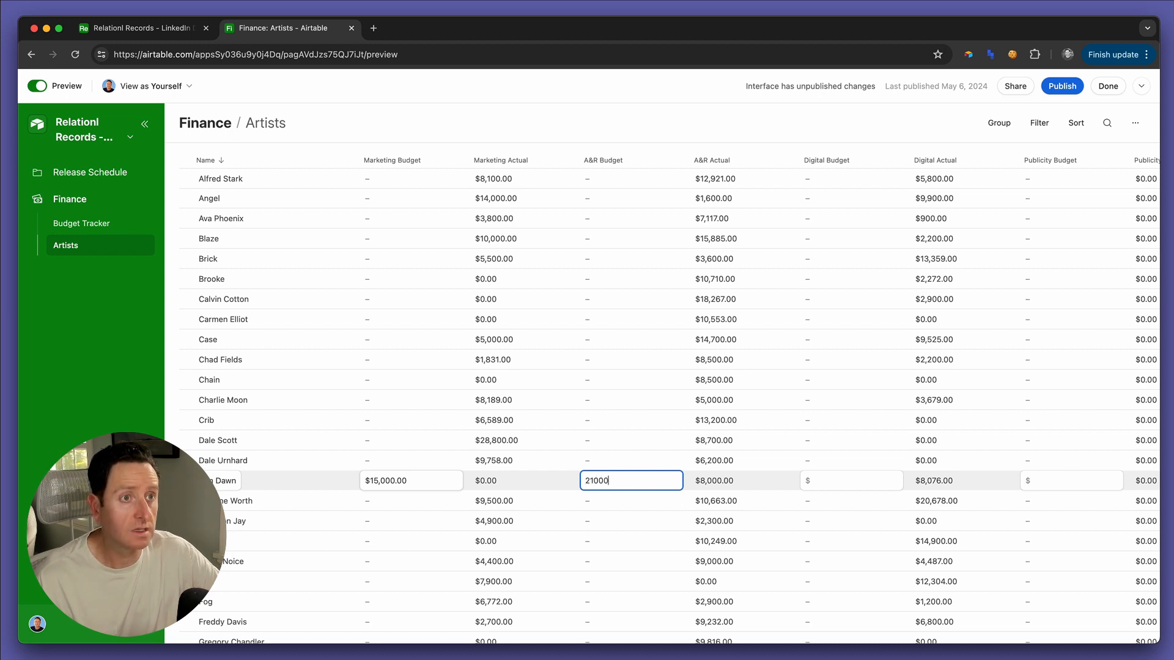
key(Tab)
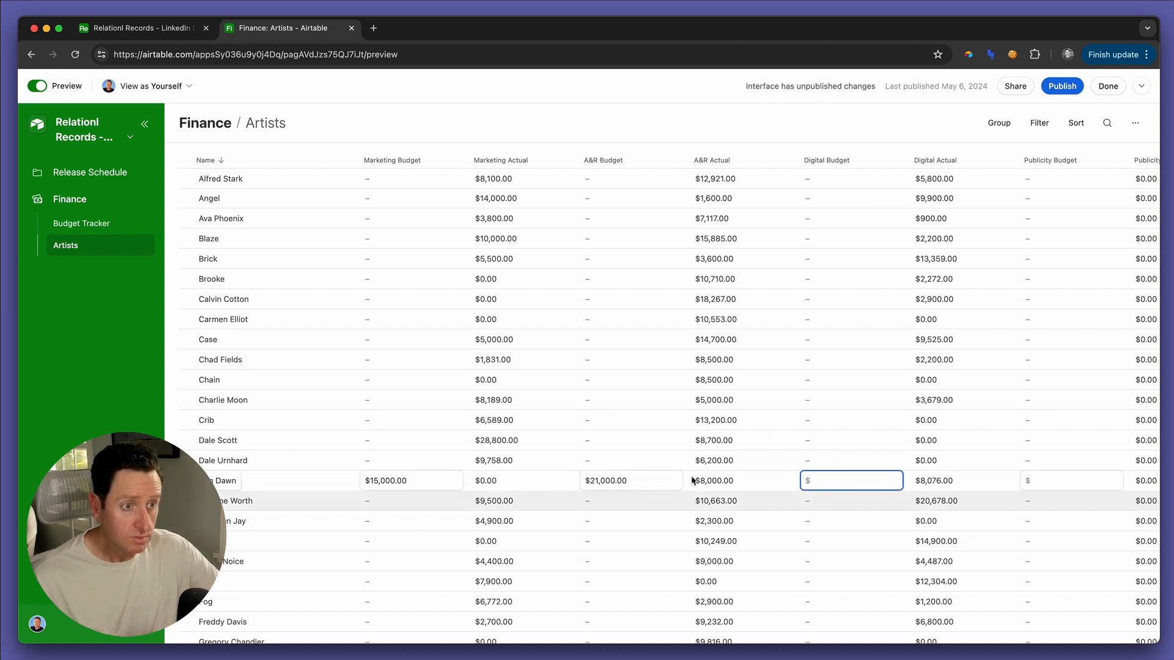
scroll(731, 474, right, 5)
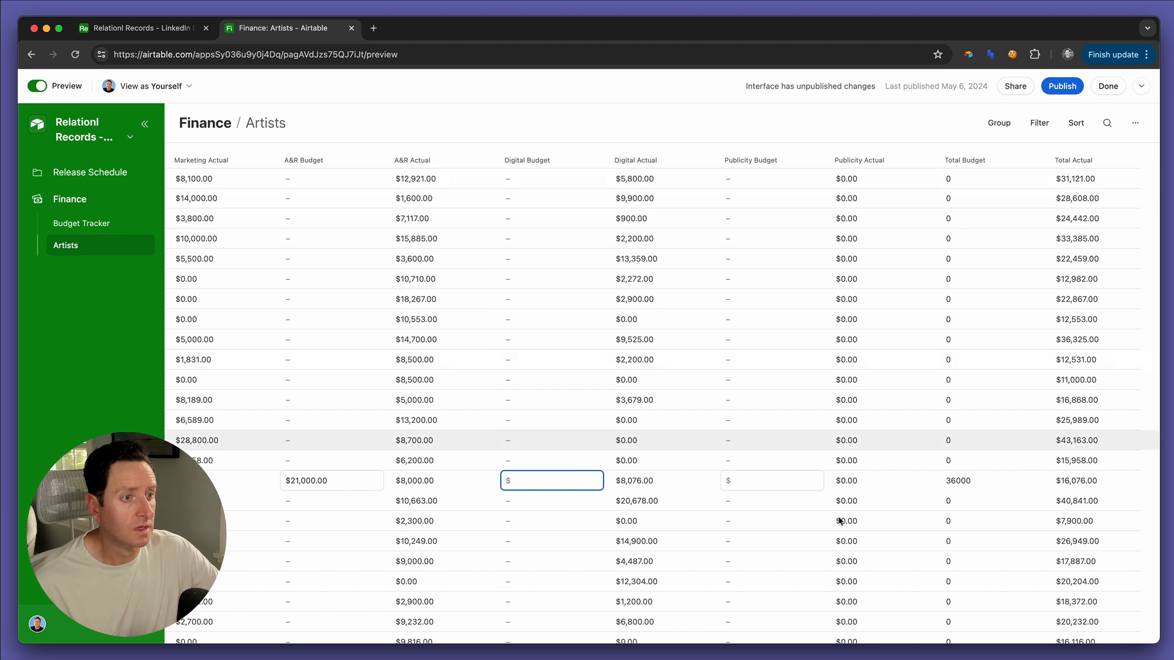
scroll(780, 480, left, 5)
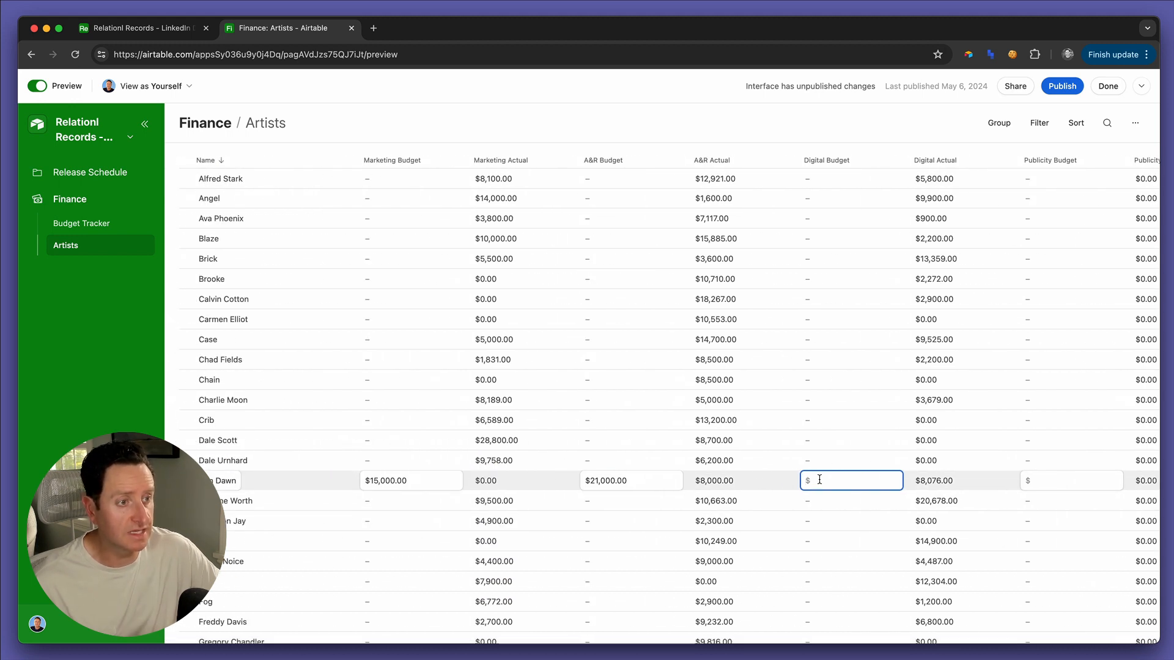
Set the same artist's Digital Budget to $5,200 and Publicity Budget to $3,000.
text(52000)
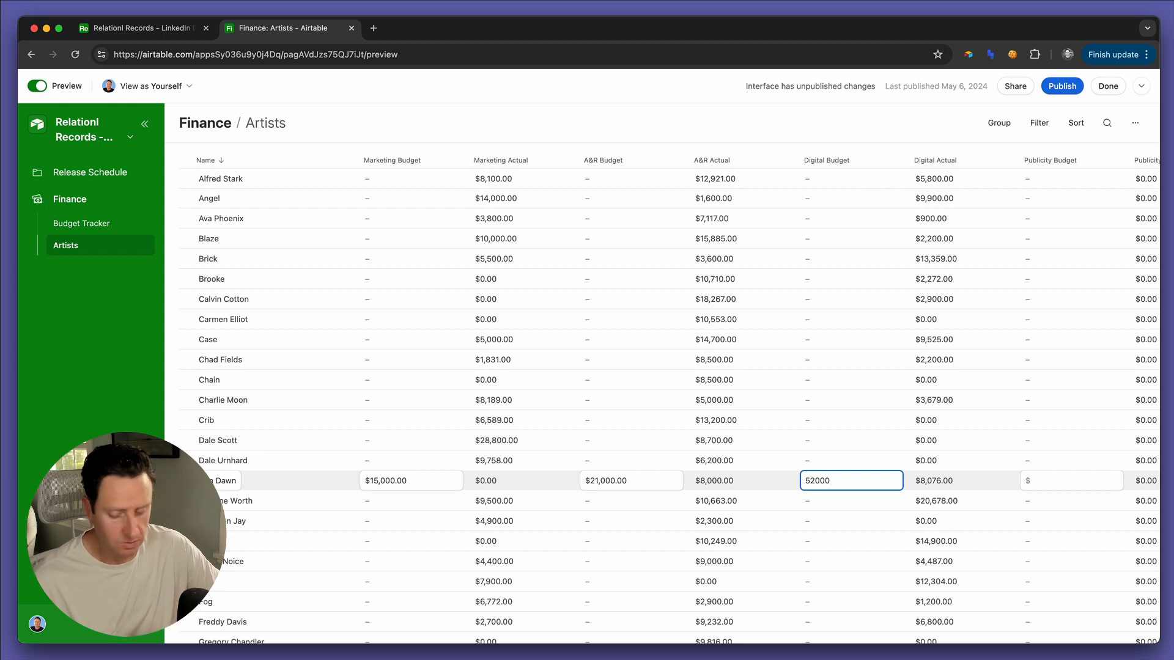
key(BackSpace)
key(Tab)
scroll(934, 480, right, 3)
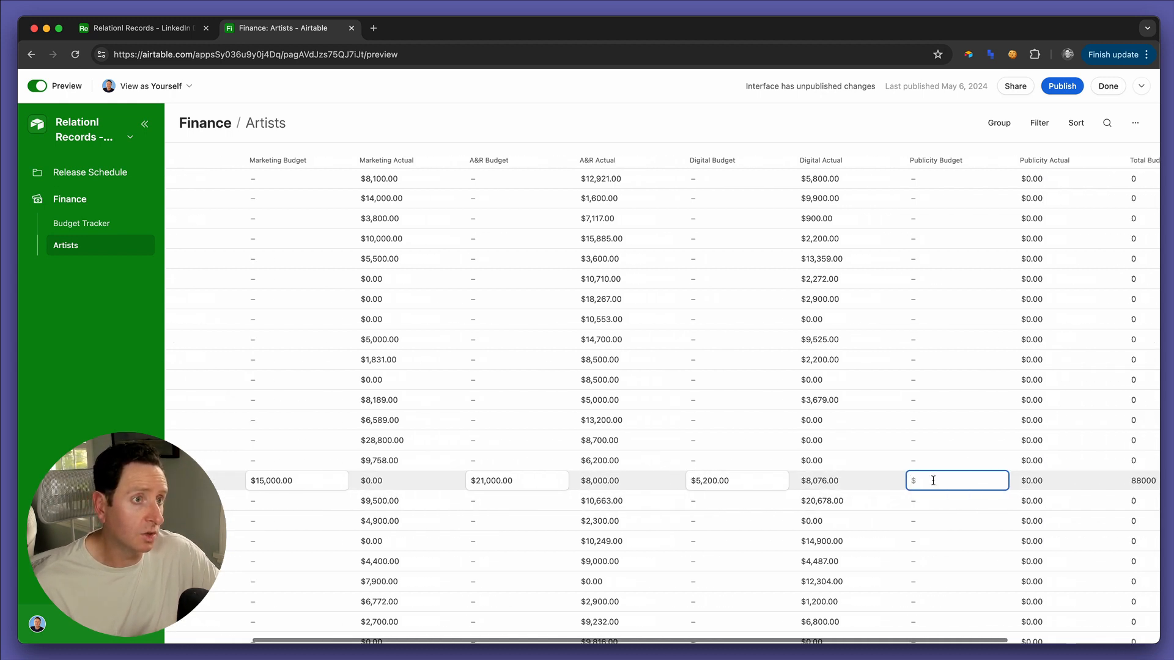
scroll(933, 481, right, 3)
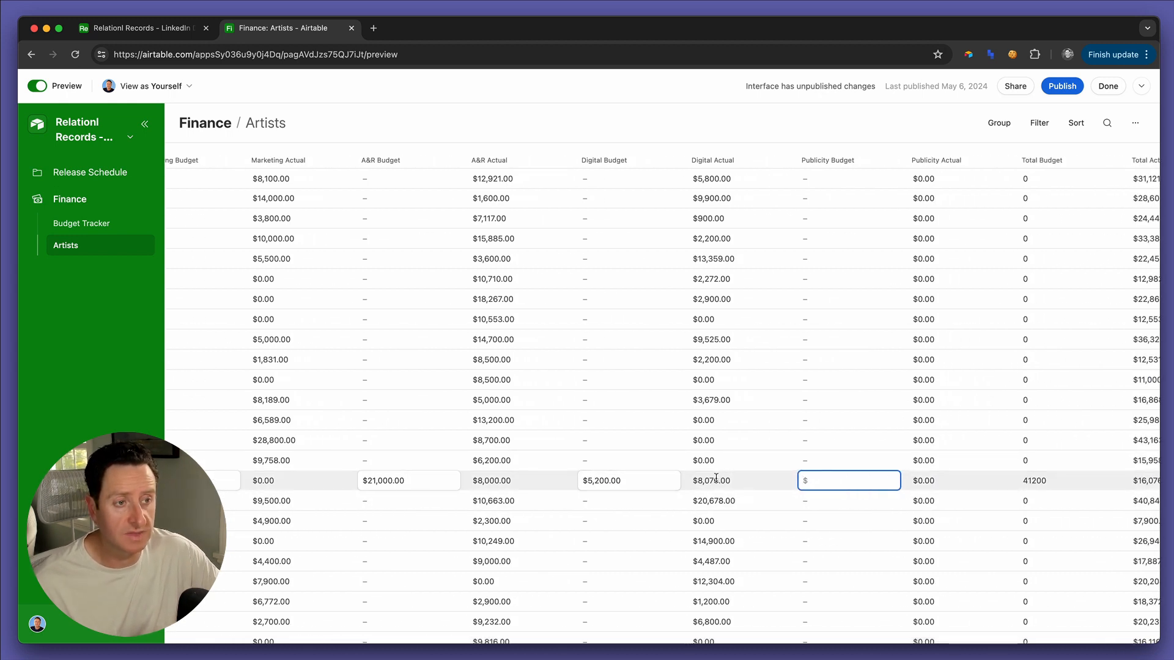
scroll(716, 478, right, 2)
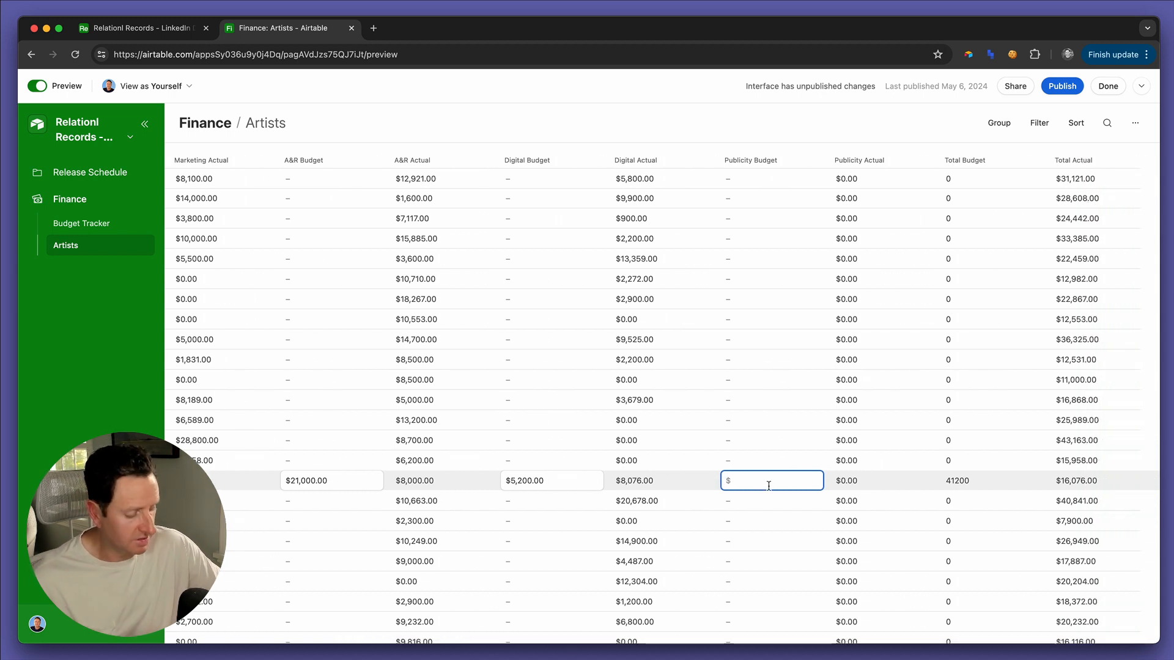
key(Return)
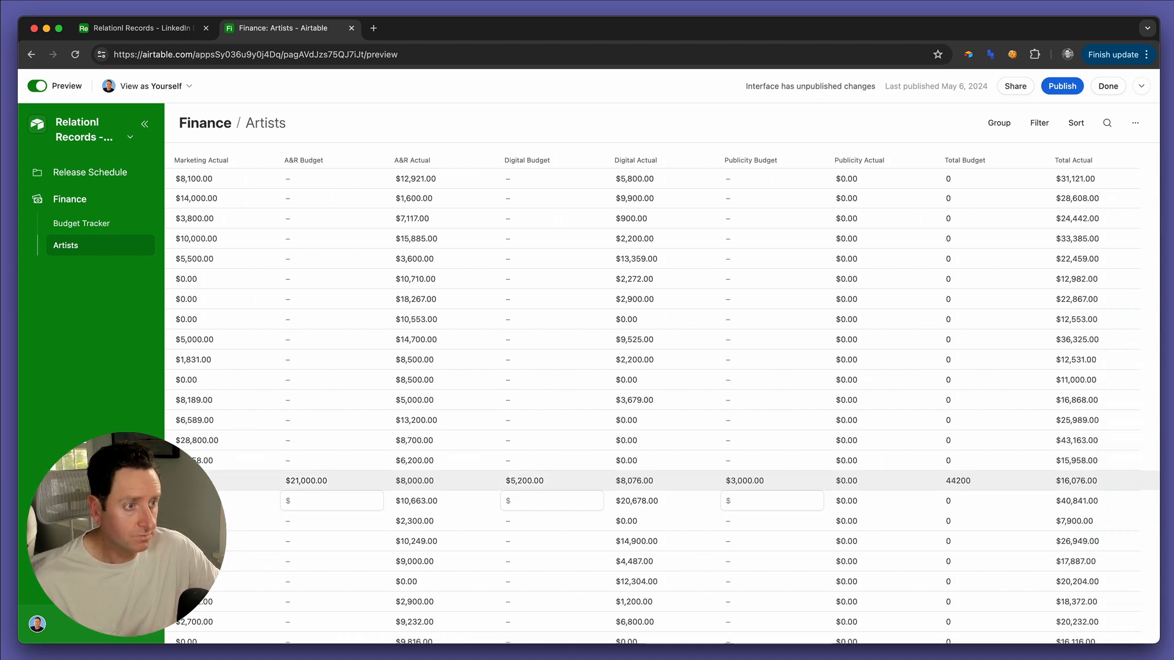
Leave the preview and format the Total Budget formula field in the Artists data table as Currency.
click(35, 87)
click(141, 28)
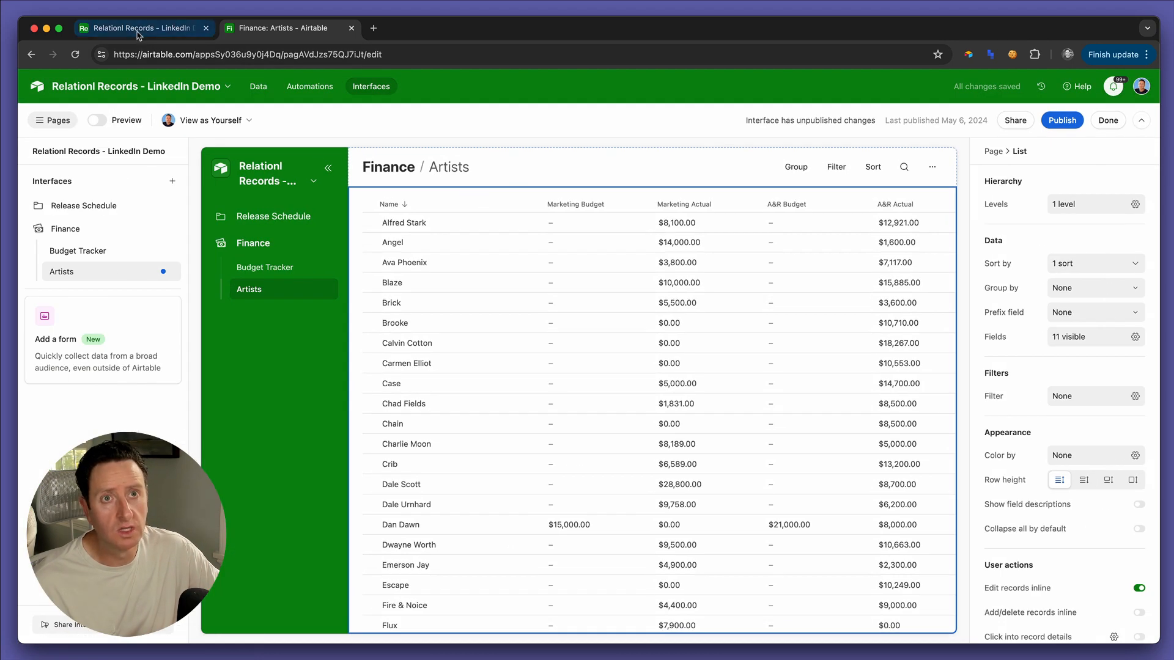
scroll(917, 159, right, 5)
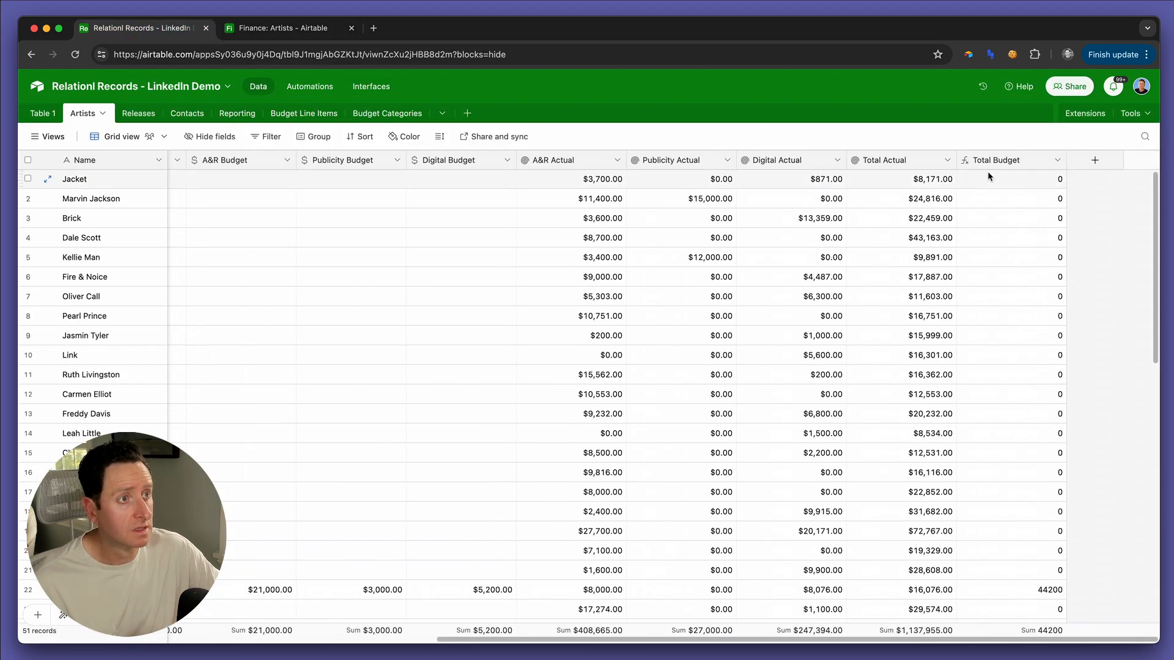
double_click(991, 159)
click(679, 266)
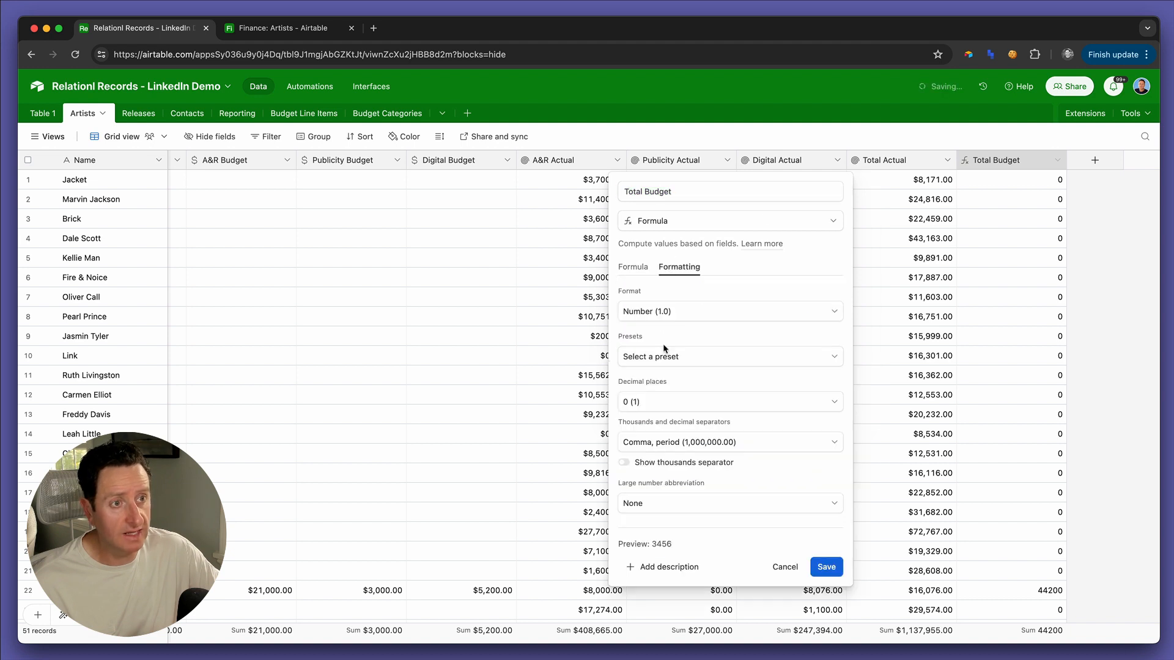
click(678, 312)
click(676, 378)
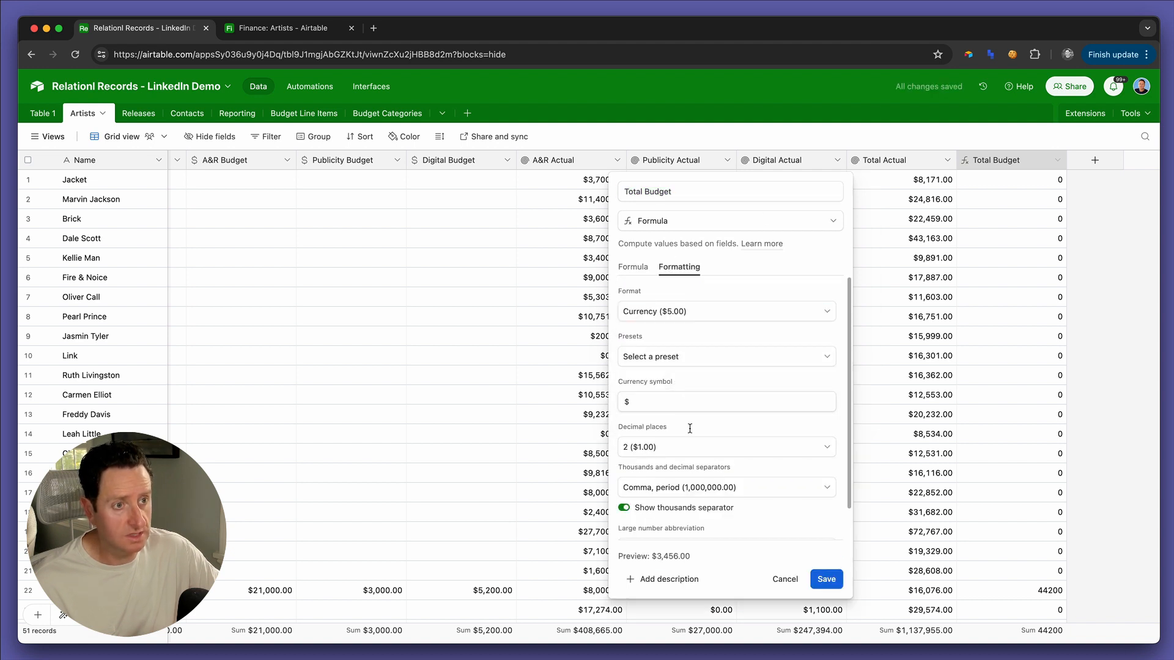
click(826, 579)
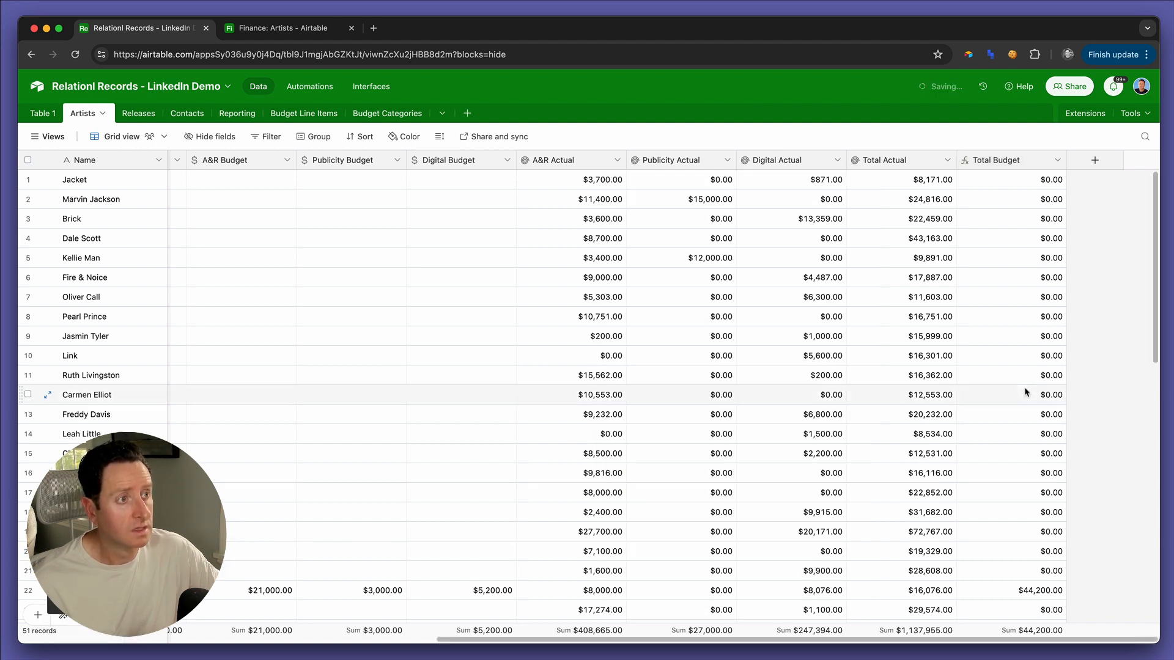
Back in the Finance interface, check the Total Budget column and rename the Artists page "Budget Surveillance".
click(274, 33)
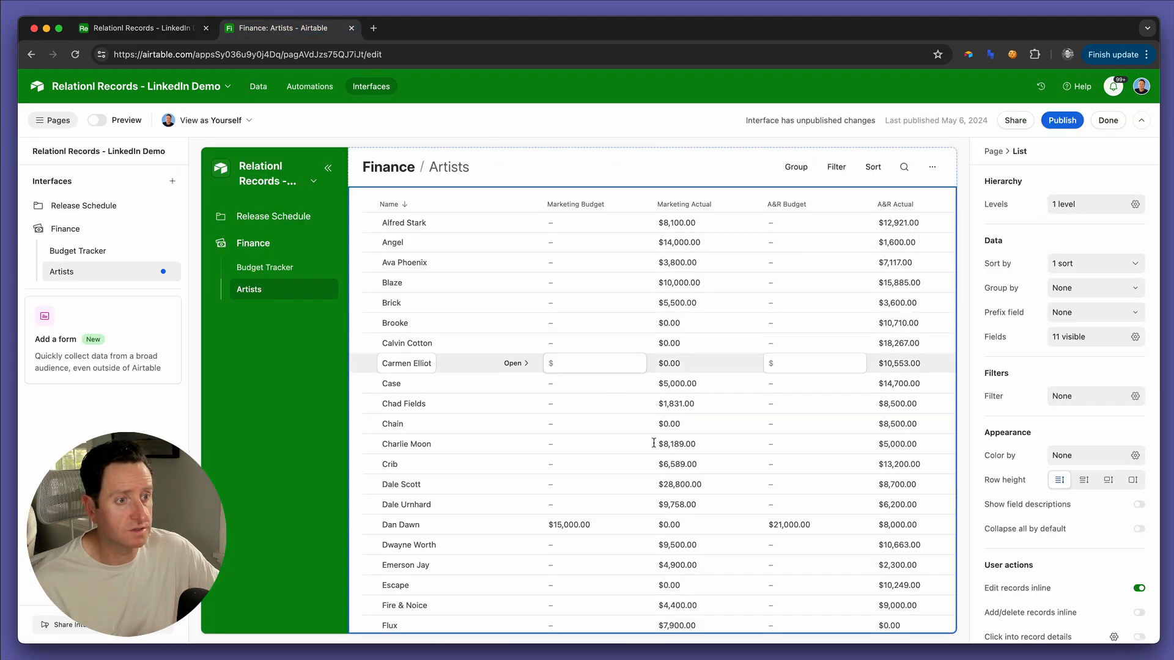
scroll(760, 496, down, 1)
scroll(761, 494, right, 10)
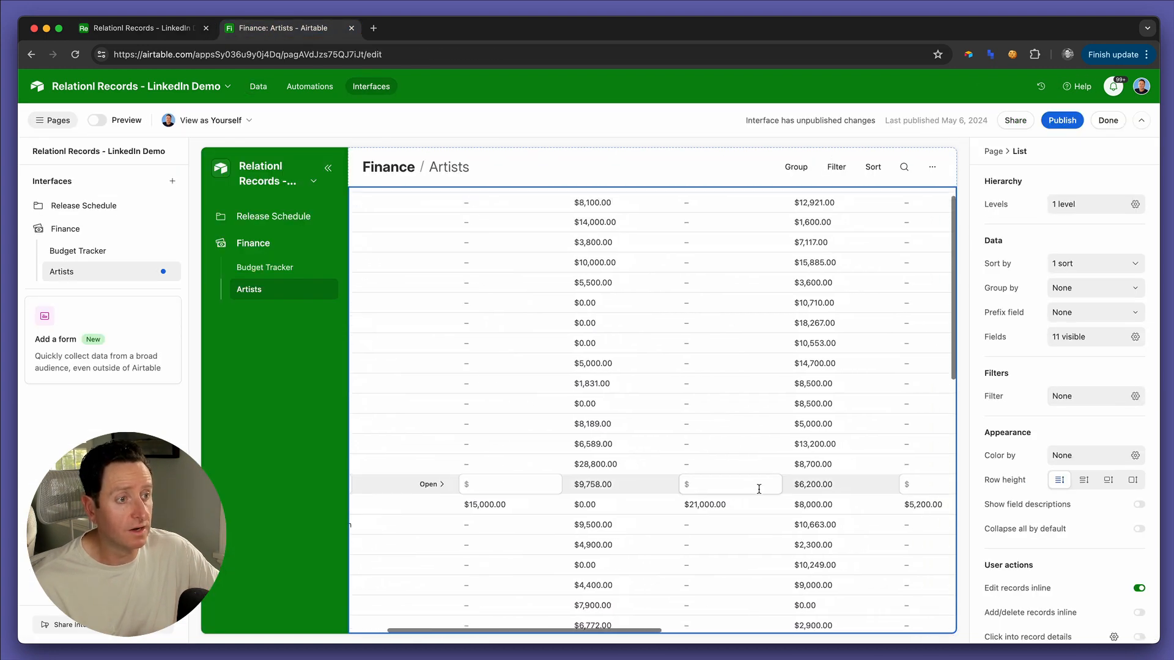
scroll(759, 489, right, 4)
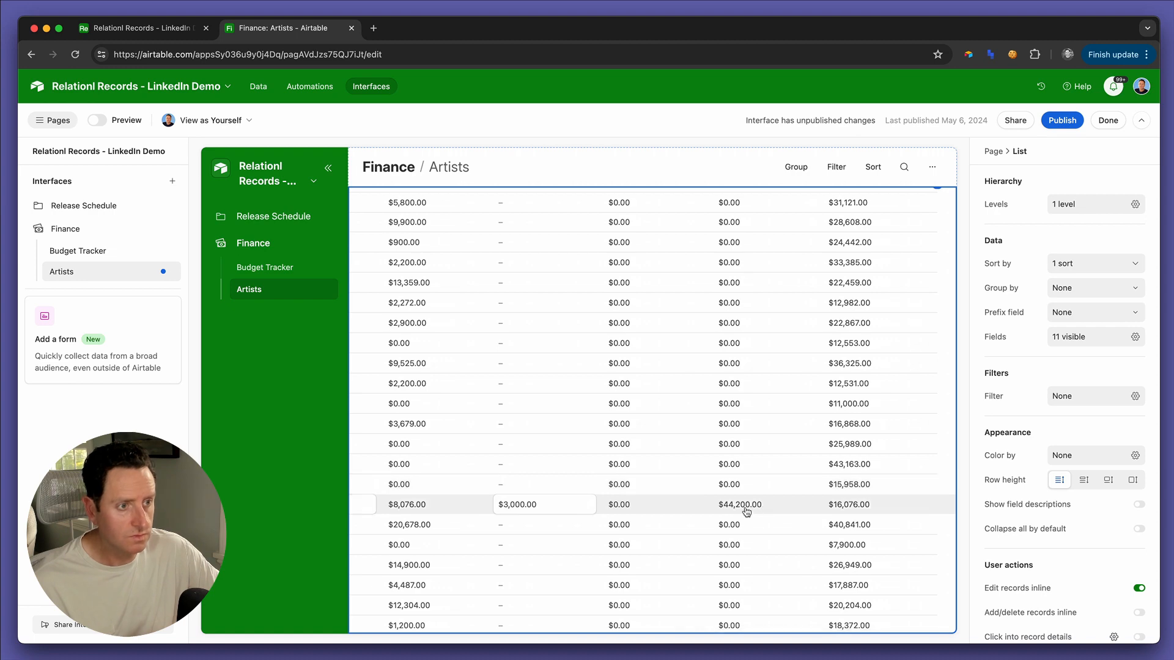
scroll(707, 414, up, 1)
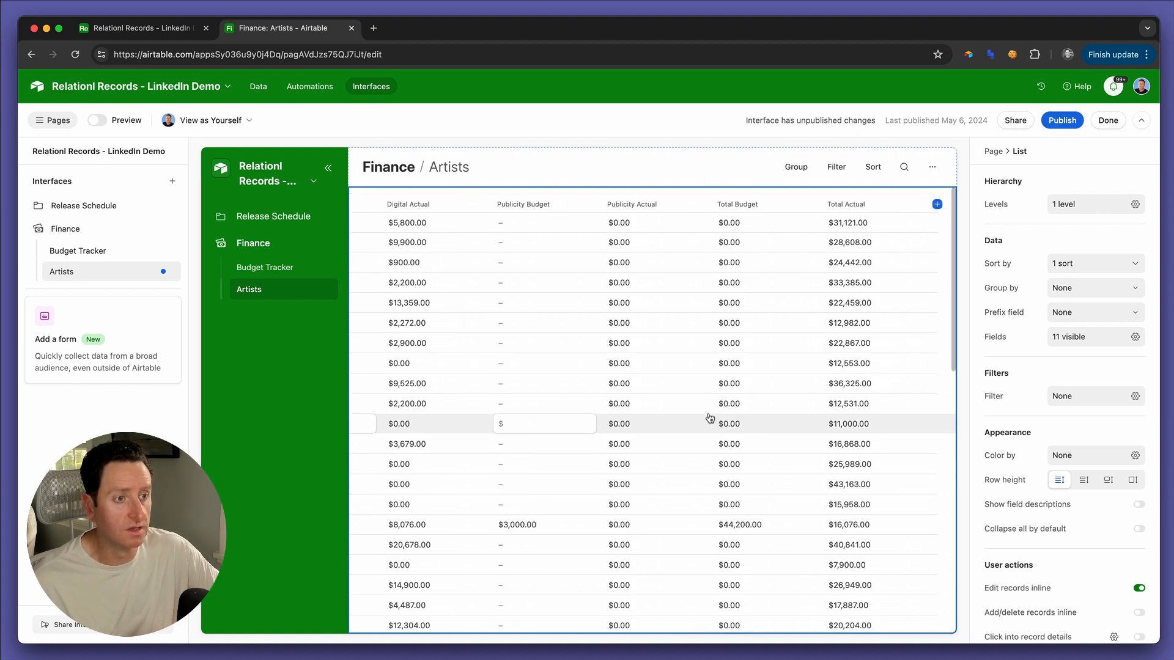
scroll(749, 523, left, 8)
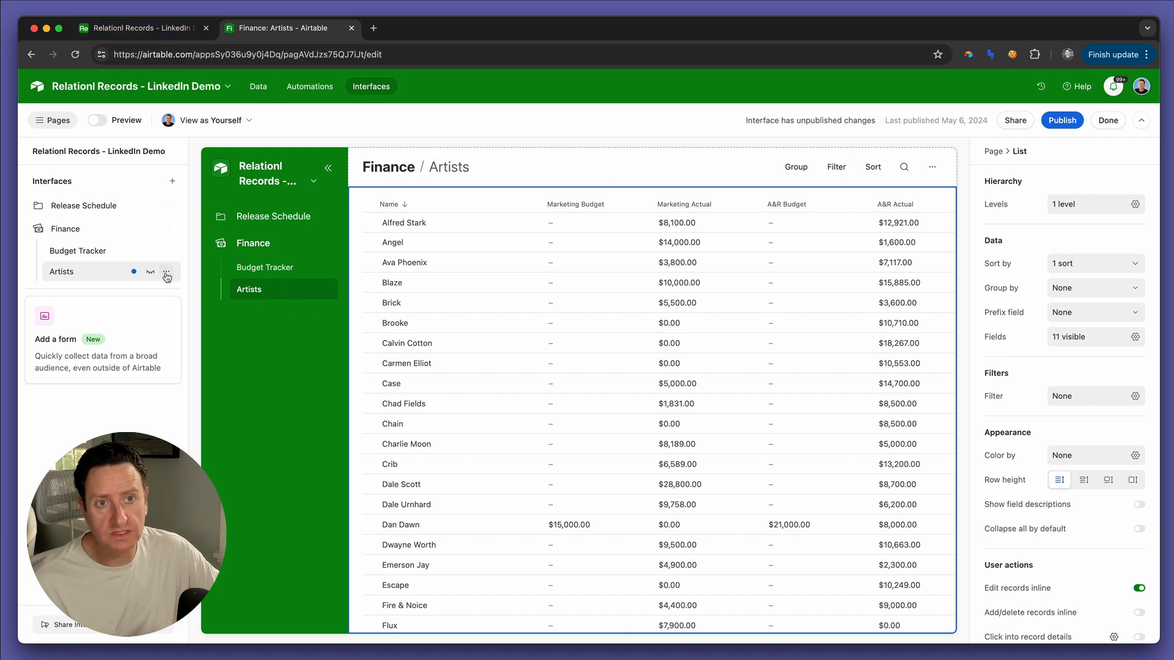
click(166, 275)
click(180, 306)
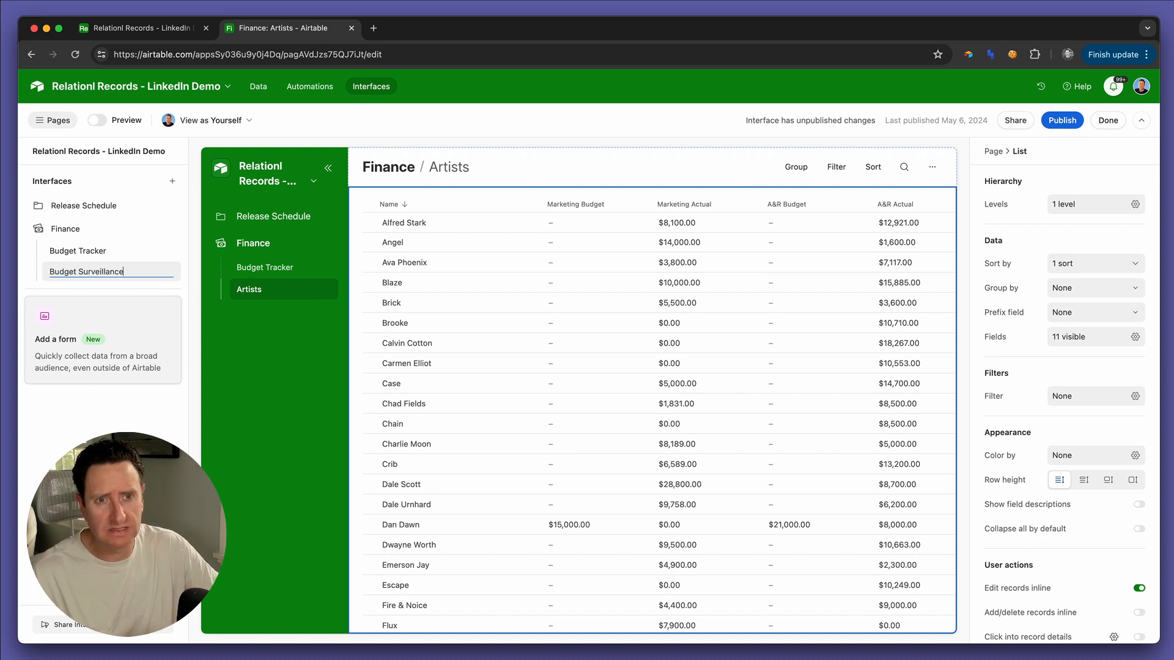
text(Budget Surveillance)
key(Return)
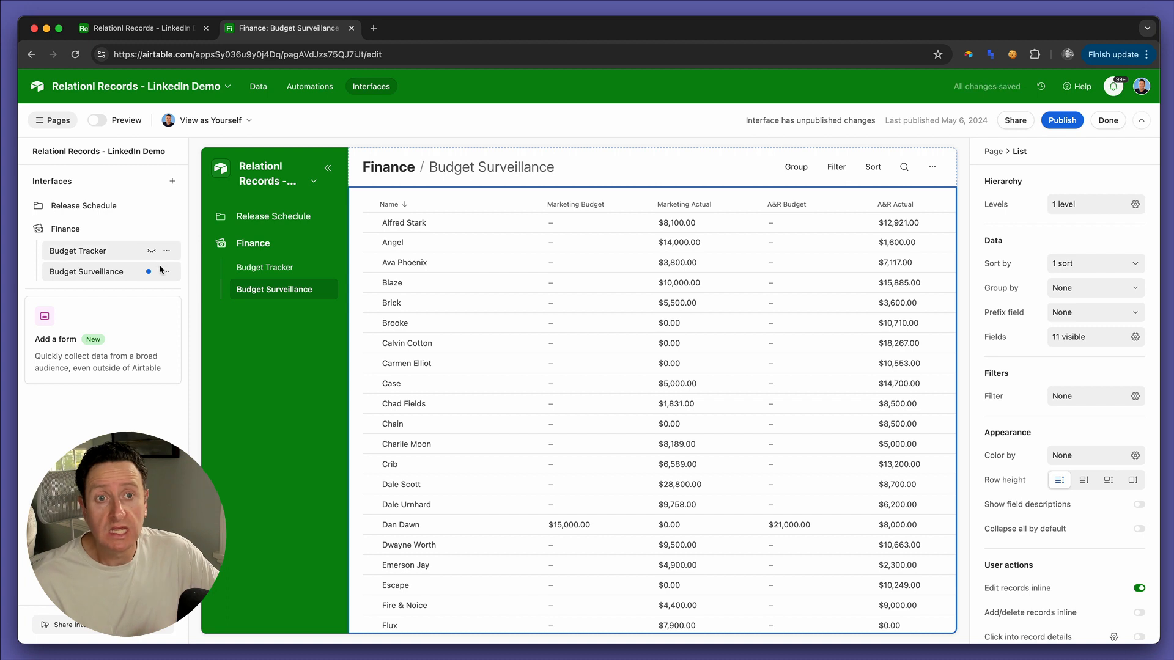
Search the Budget Tracker page's release list for "dan" and open the "Dawn of the Dead" album release.
click(122, 252)
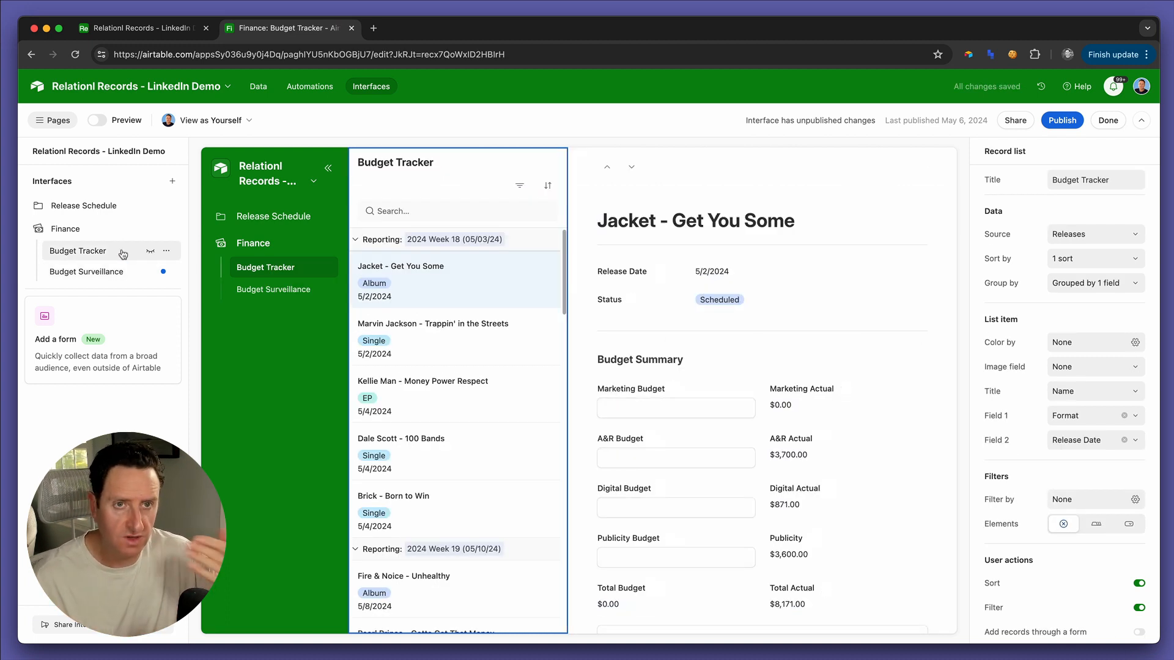
scroll(640, 417, down, 3)
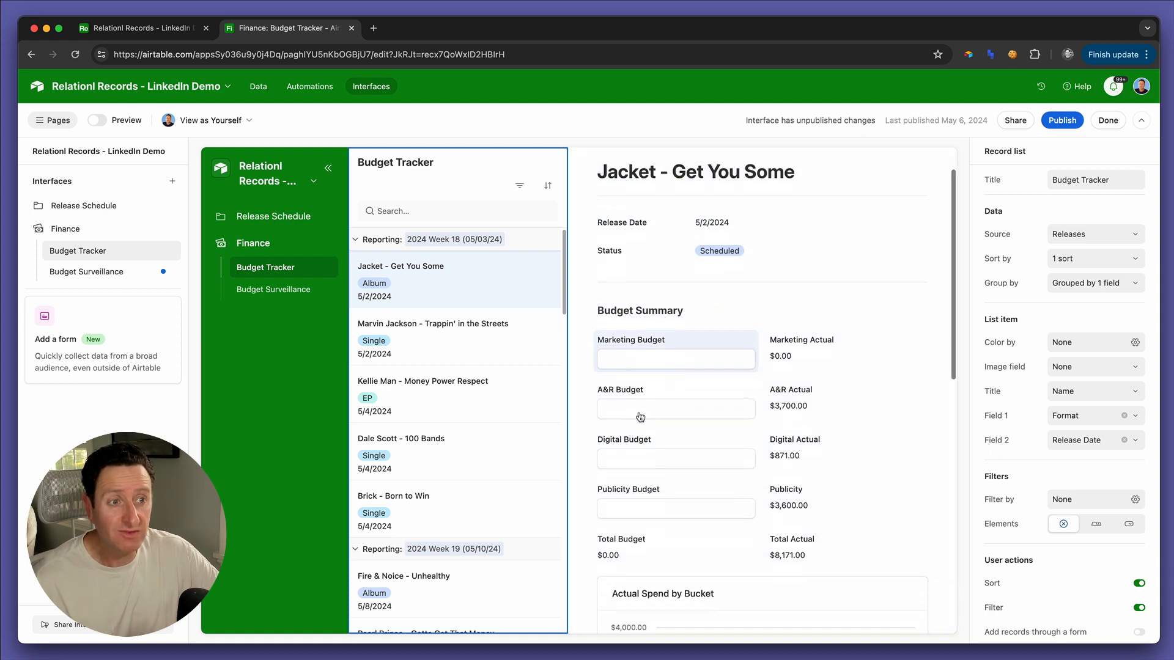
scroll(671, 303, down, 2)
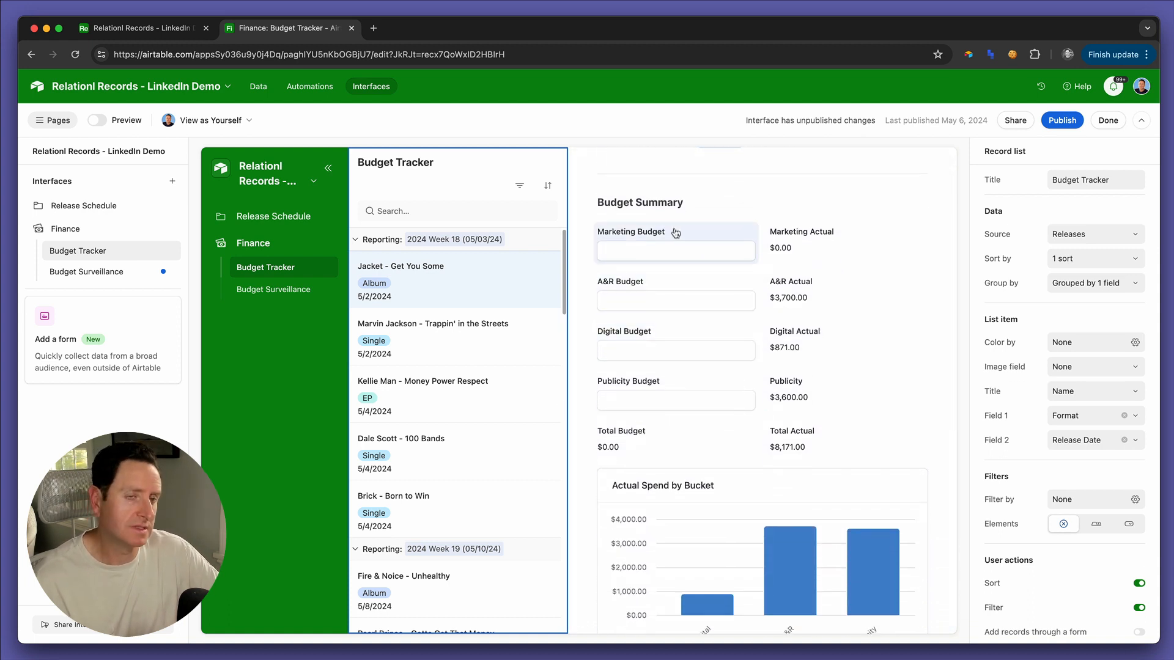
click(674, 236)
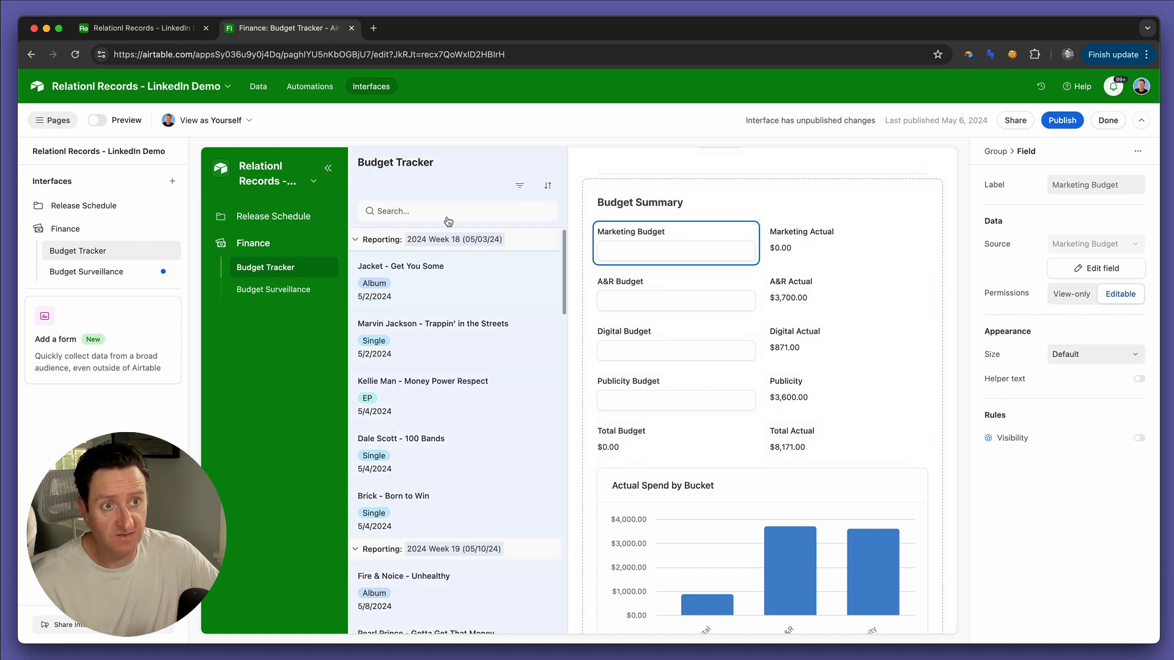
click(446, 217)
click(446, 214)
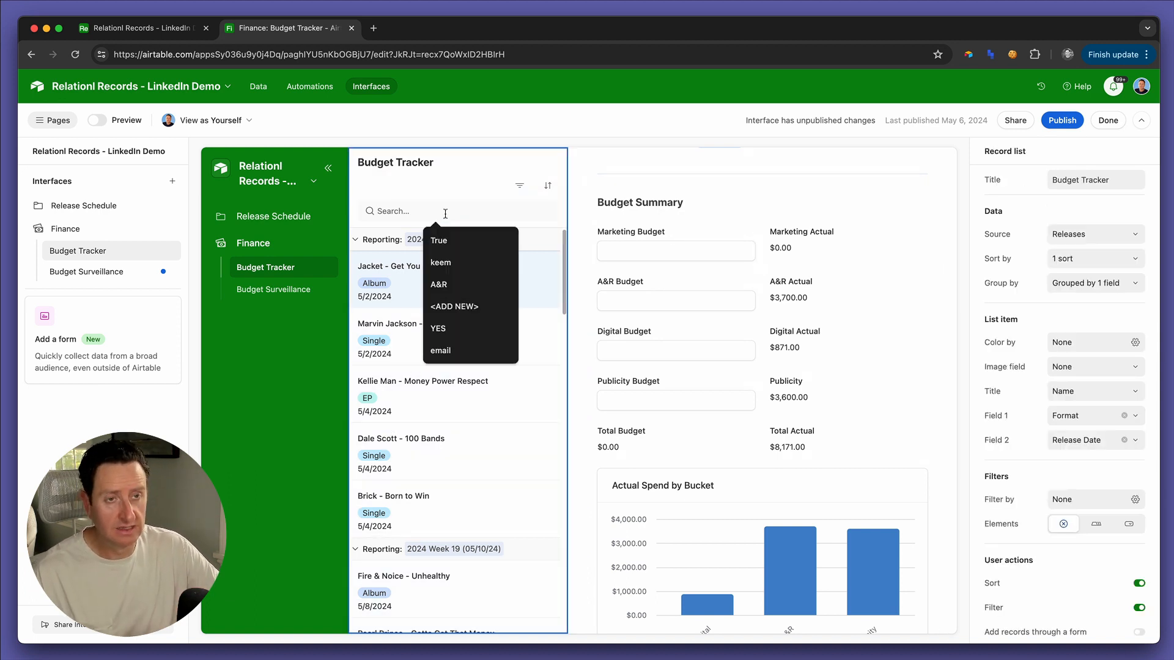
text(dan)
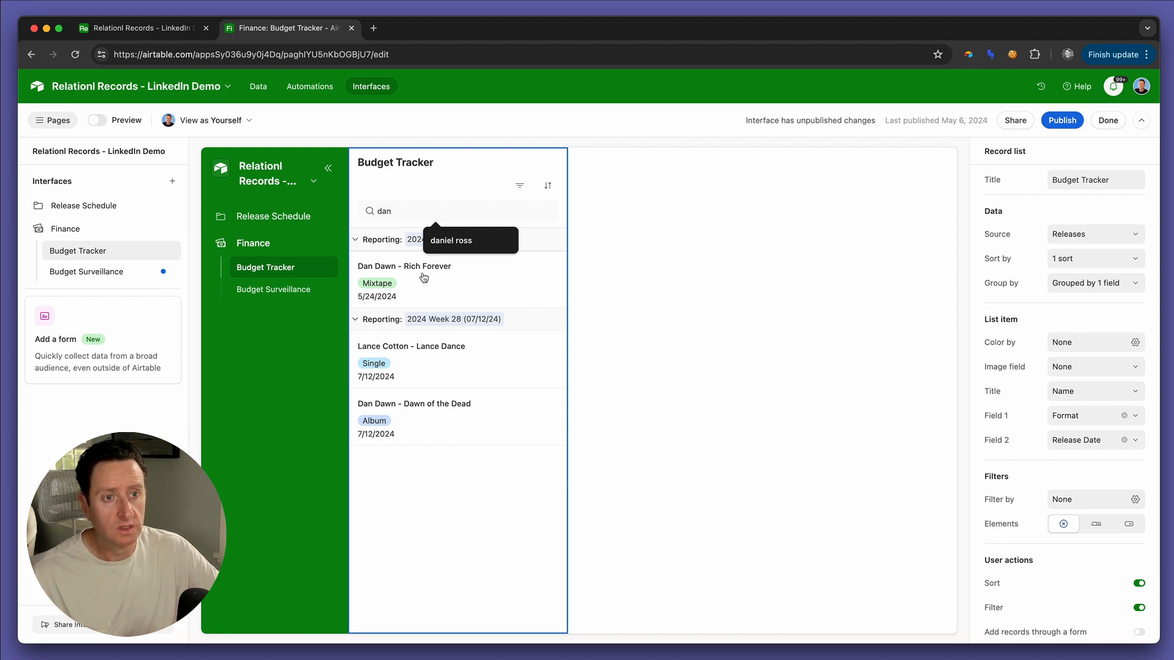
click(433, 411)
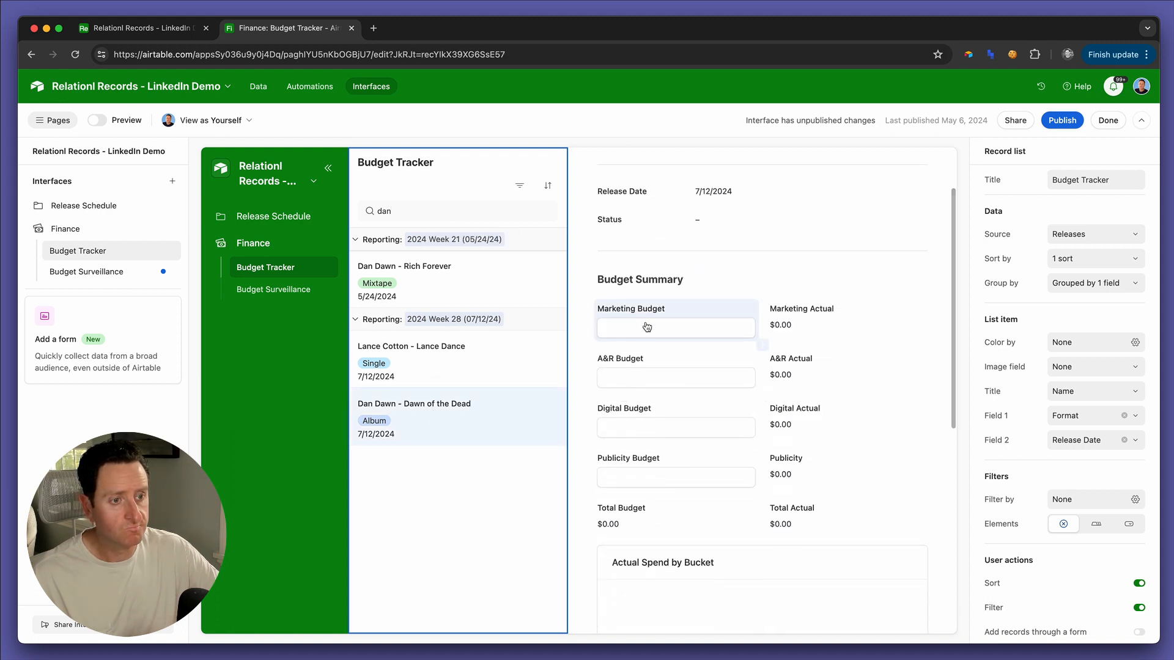
Make the Marketing Budget and A&R Budget fields in the Budget Summary view-only.
click(665, 303)
click(662, 313)
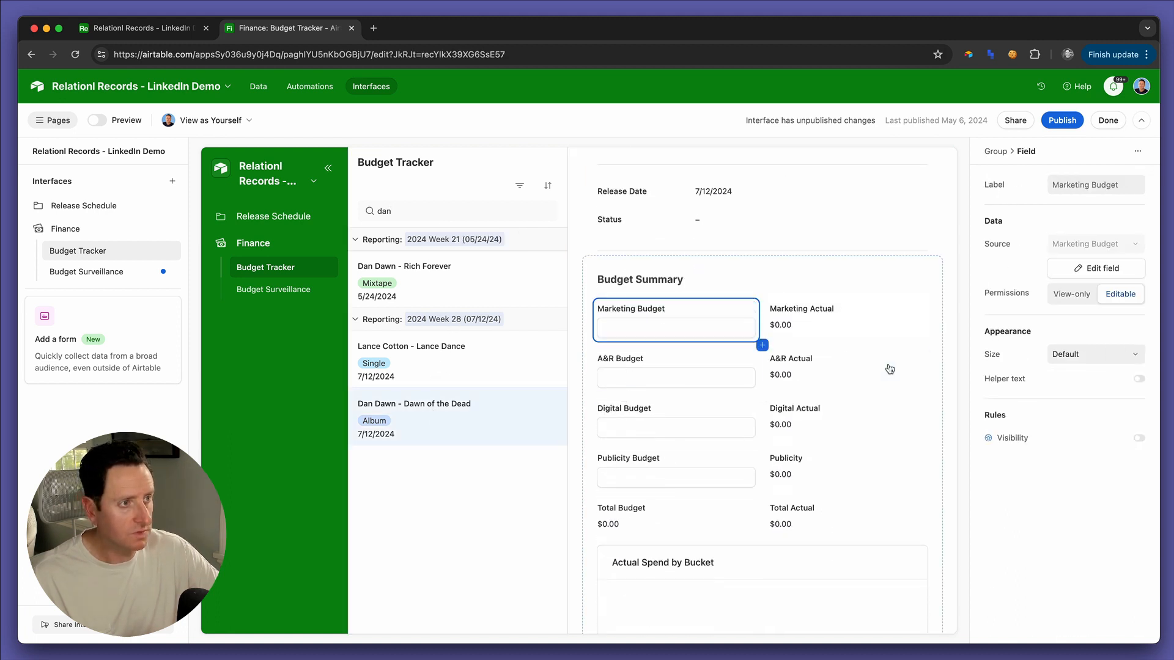
click(1073, 294)
click(736, 358)
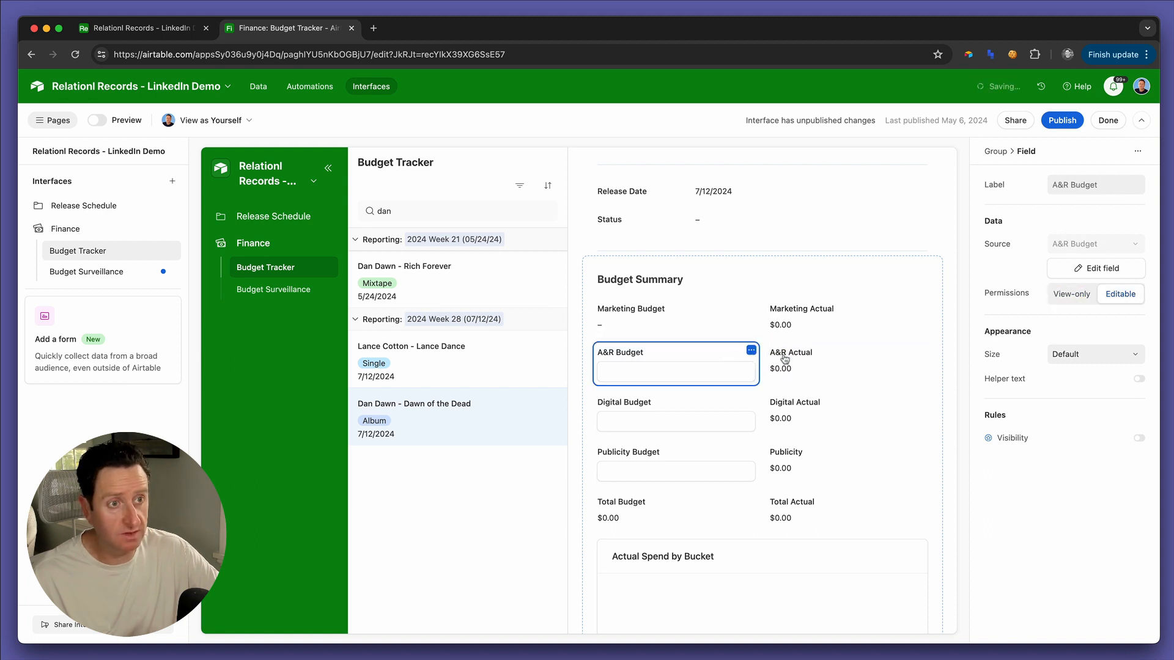
click(1048, 296)
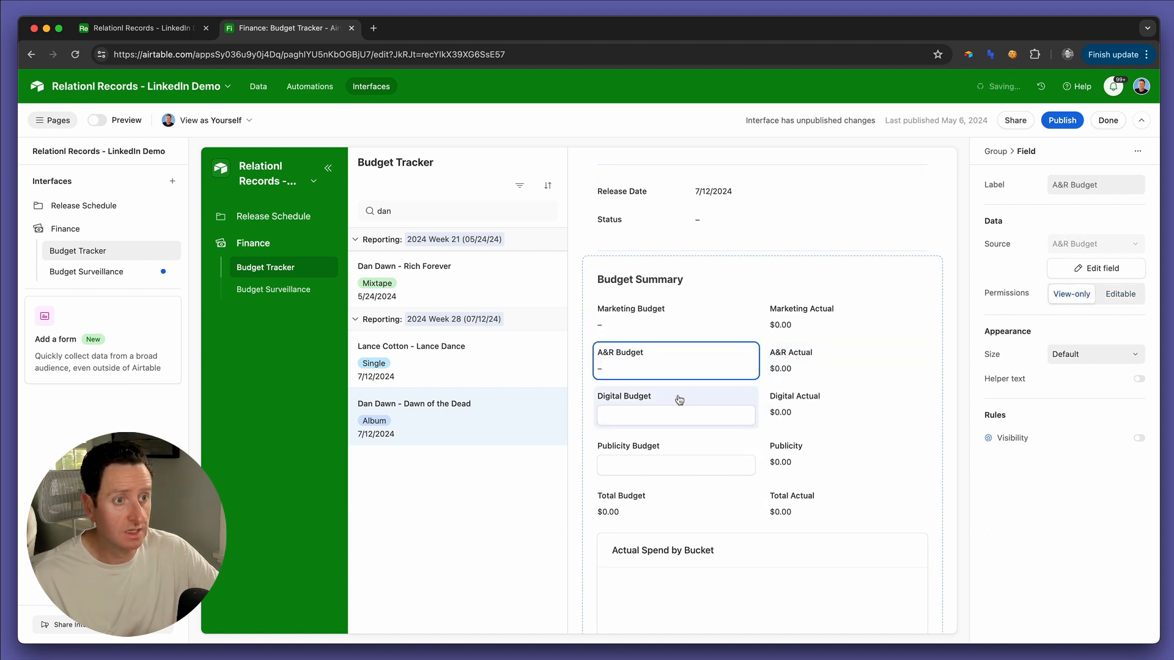
Make the Digital Budget and Publicity Budget fields in the Budget Summary view-only.
click(677, 402)
click(1072, 294)
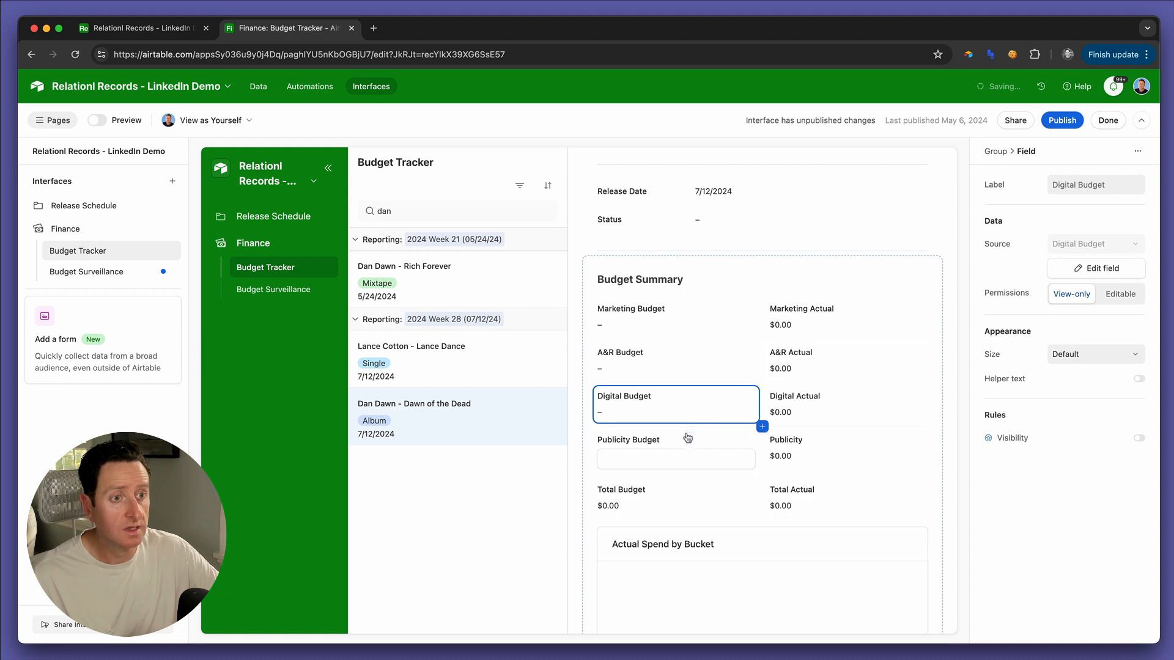
click(688, 438)
click(1068, 292)
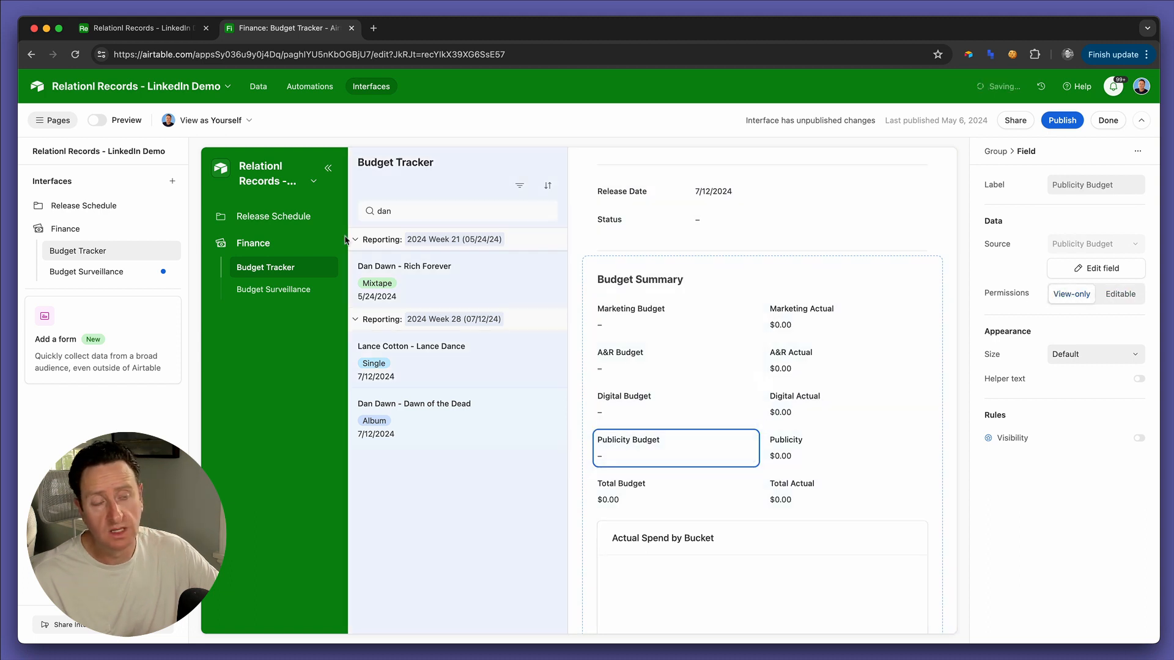
Search the Release Schedule's Releases page for the artist's name and open the "Dawn of the Dead" album's release detail.
click(262, 217)
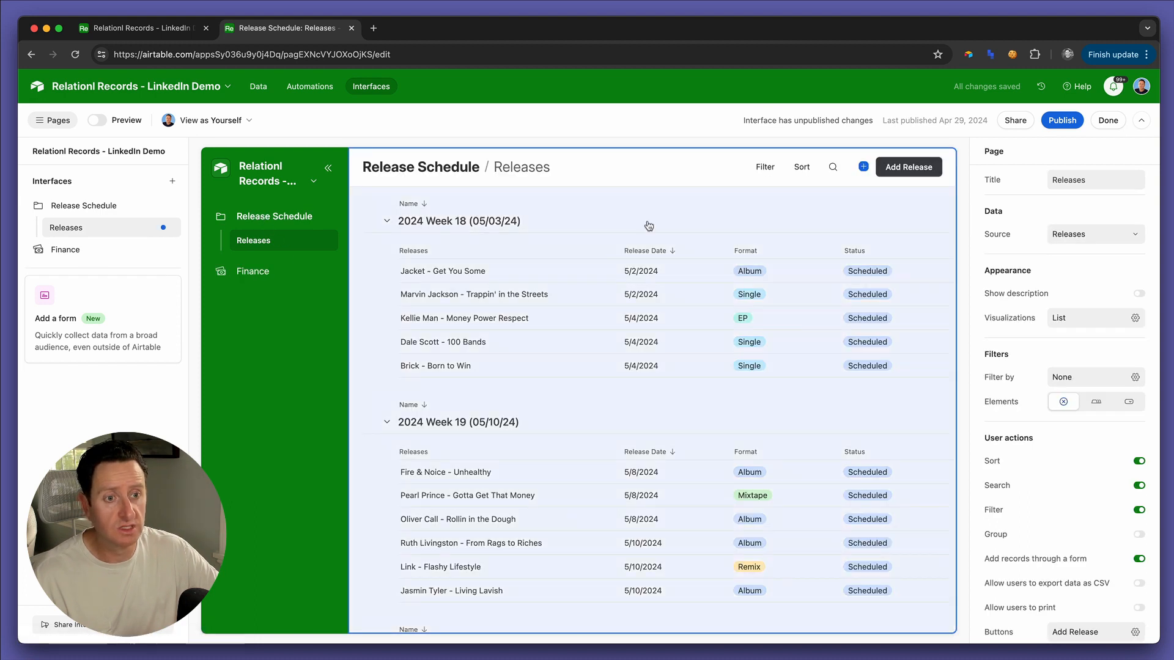
click(833, 172)
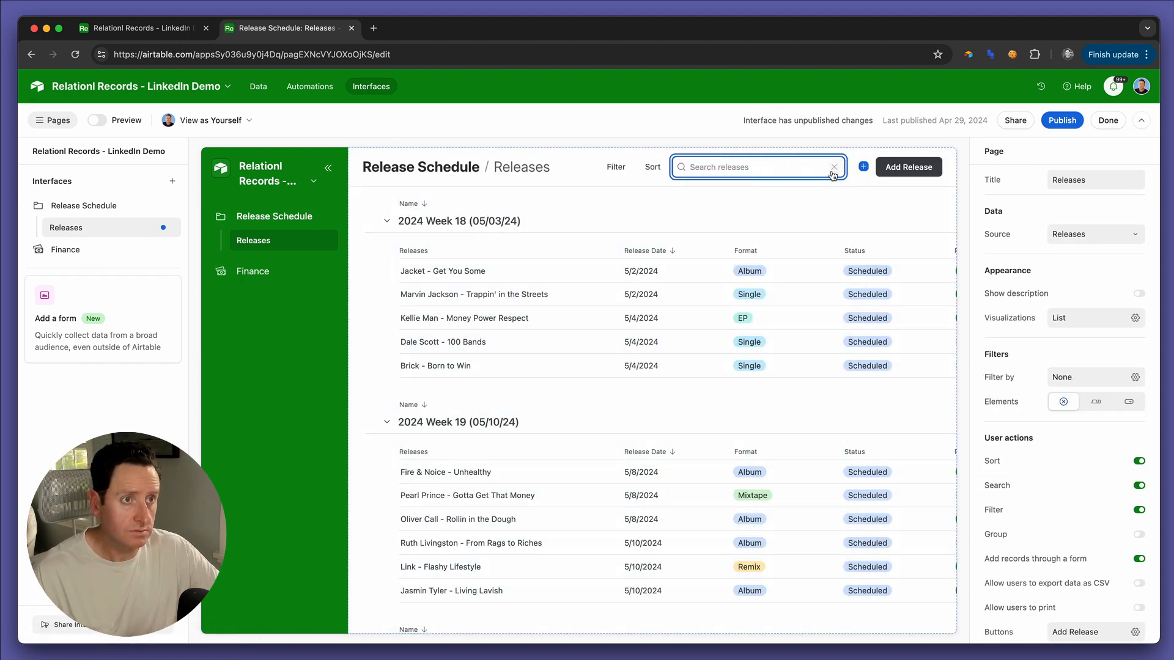
text(dan dawn)
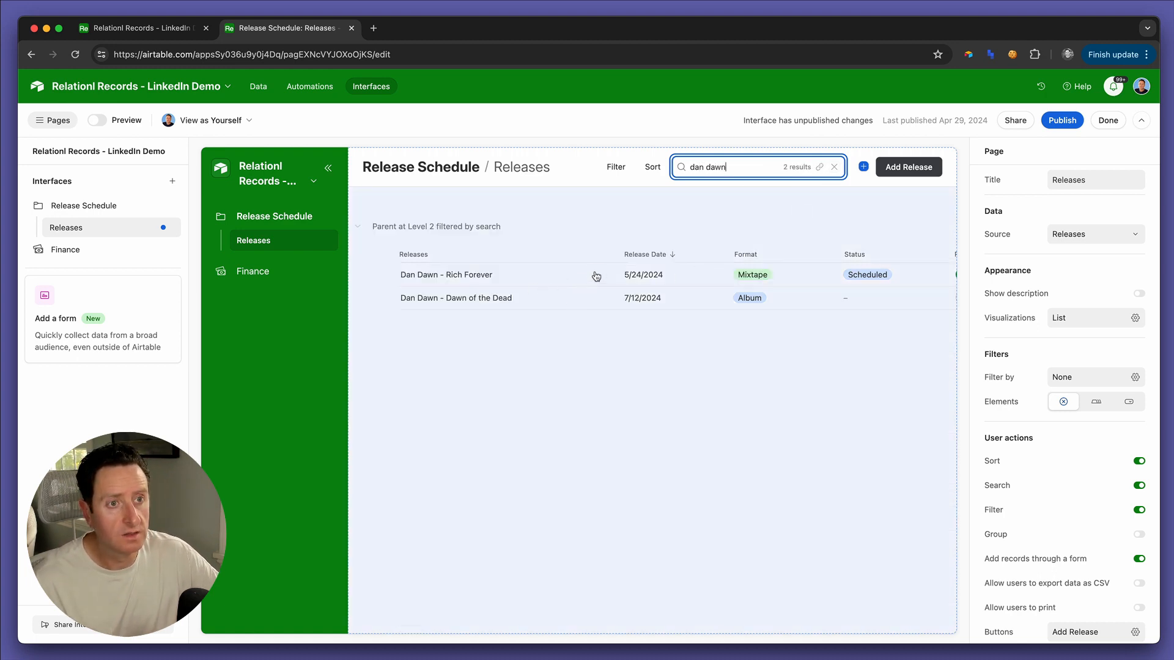
click(594, 299)
click(593, 299)
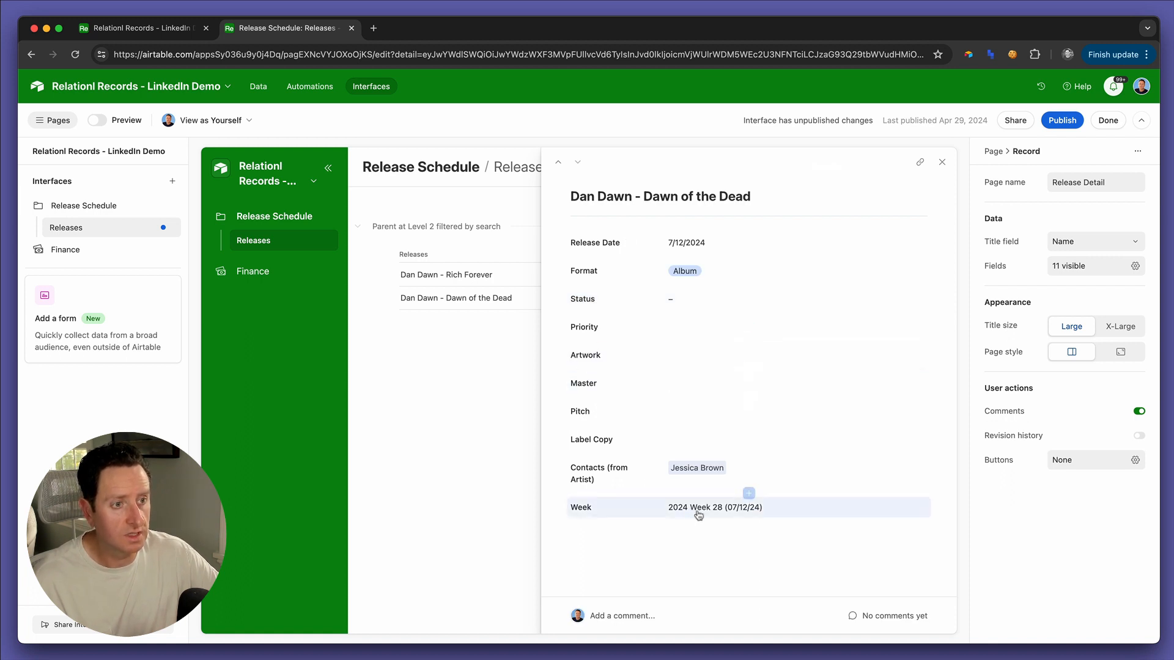
Add the Marketing Actual and Marketing Budget fields to the release detail below Week.
click(749, 522)
scroll(835, 365, down, 5)
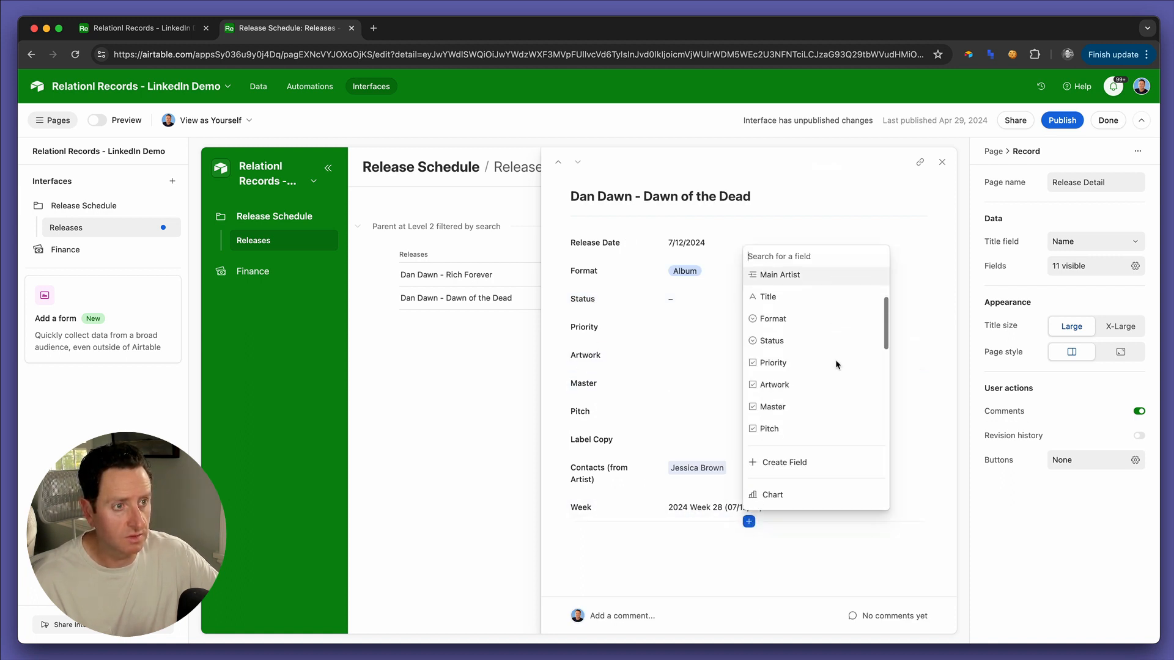
scroll(822, 355, up, 1)
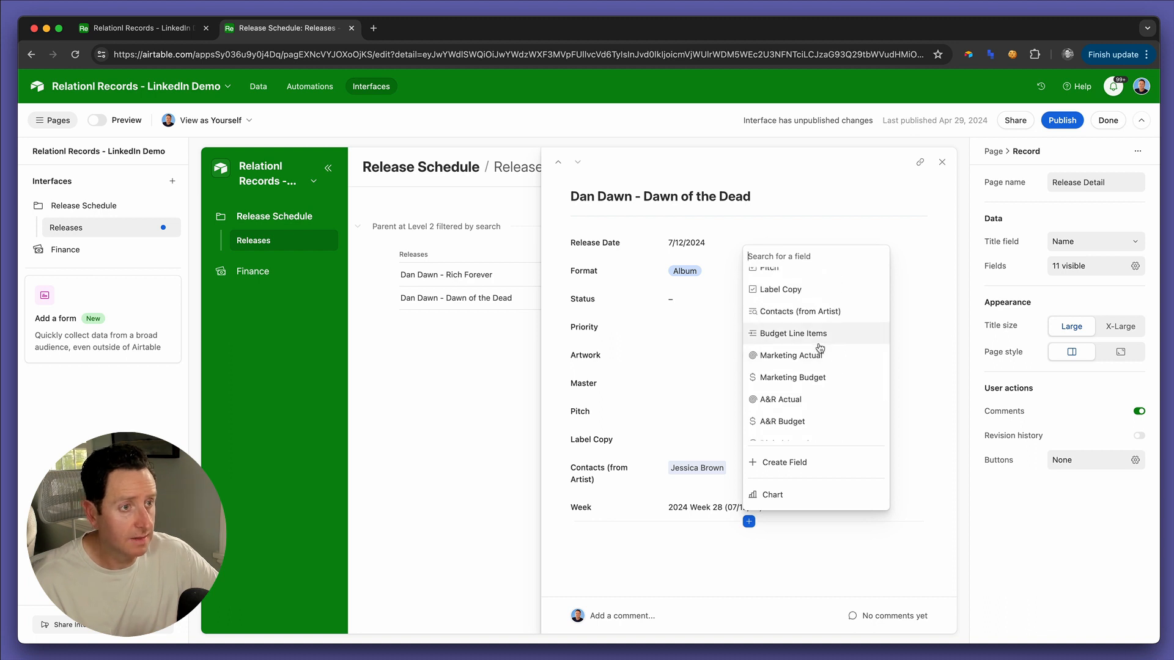
click(816, 357)
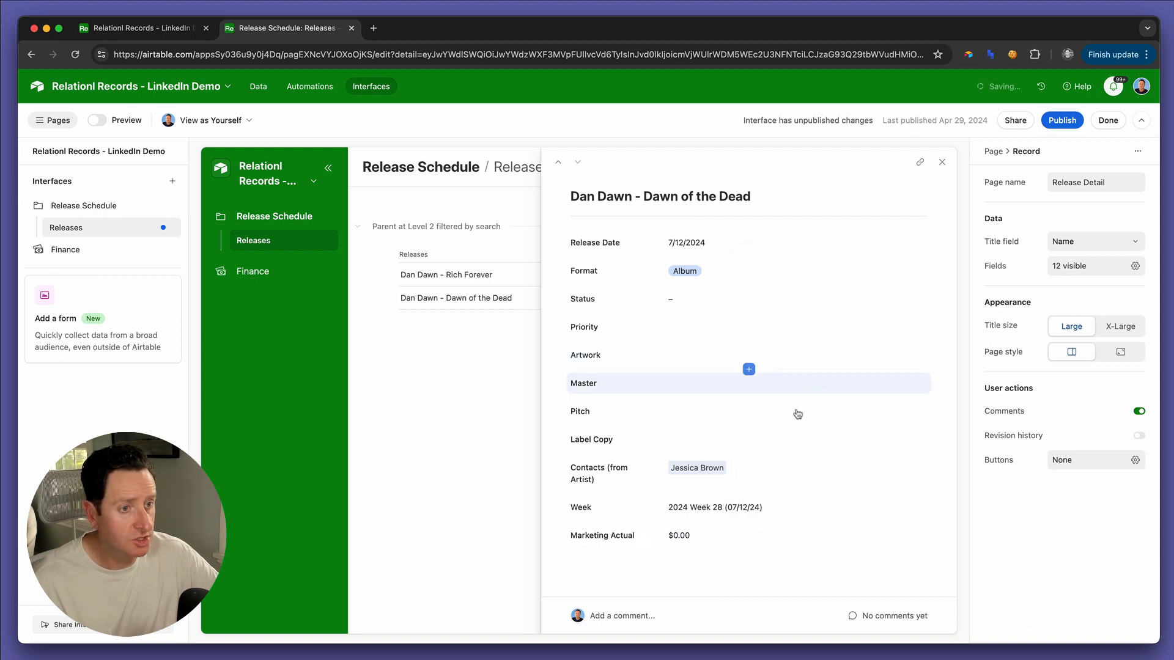
click(749, 549)
scroll(813, 438, down, 5)
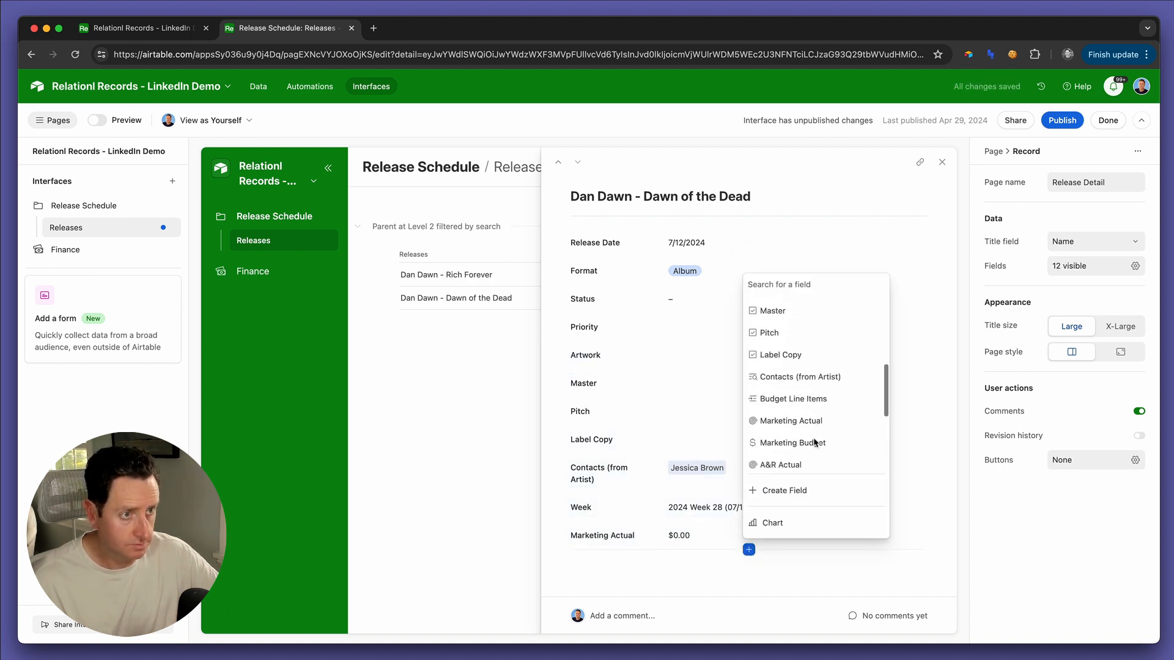
scroll(813, 438, up, 2)
scroll(813, 438, down, 4)
scroll(813, 438, down, 3)
scroll(813, 437, up, 3)
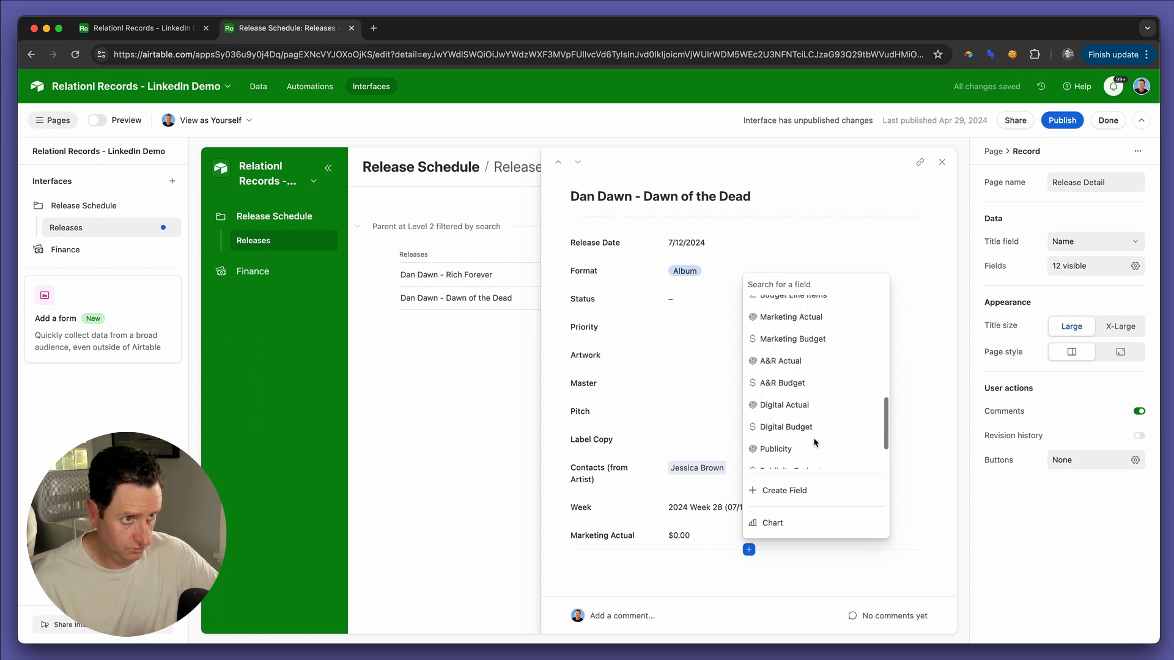
scroll(823, 373, down, 2)
scroll(818, 384, up, 3)
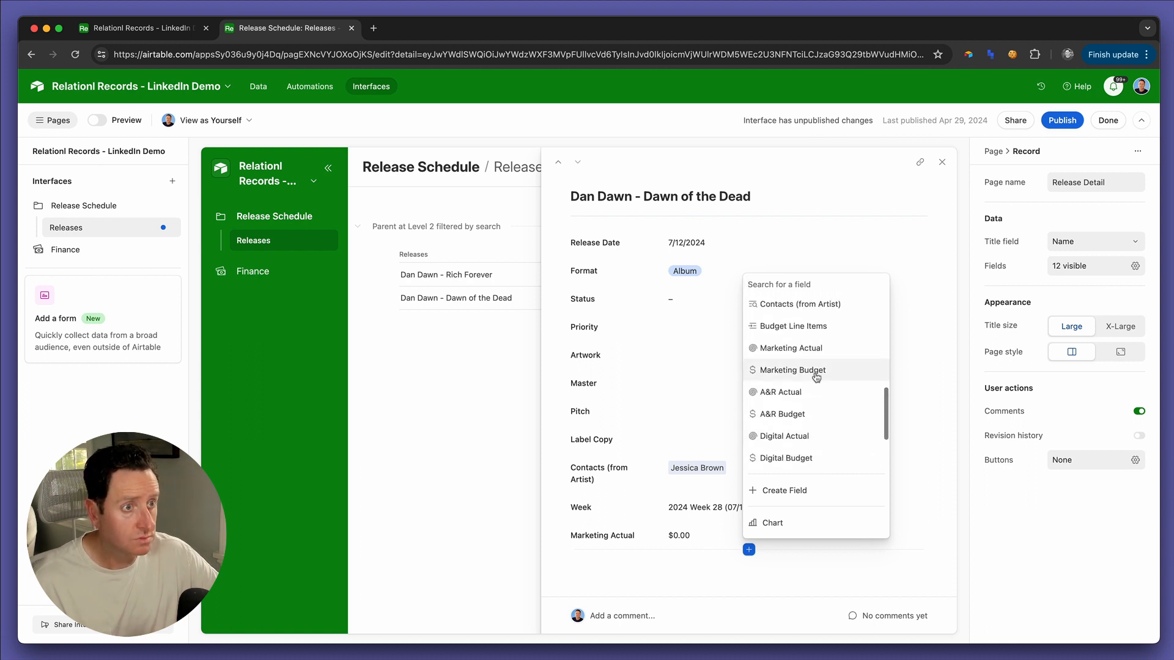
click(816, 371)
Add a new group to the release detail and place the A&R Actual field below Marketing Budget in the first group.
scroll(757, 587, down, 1)
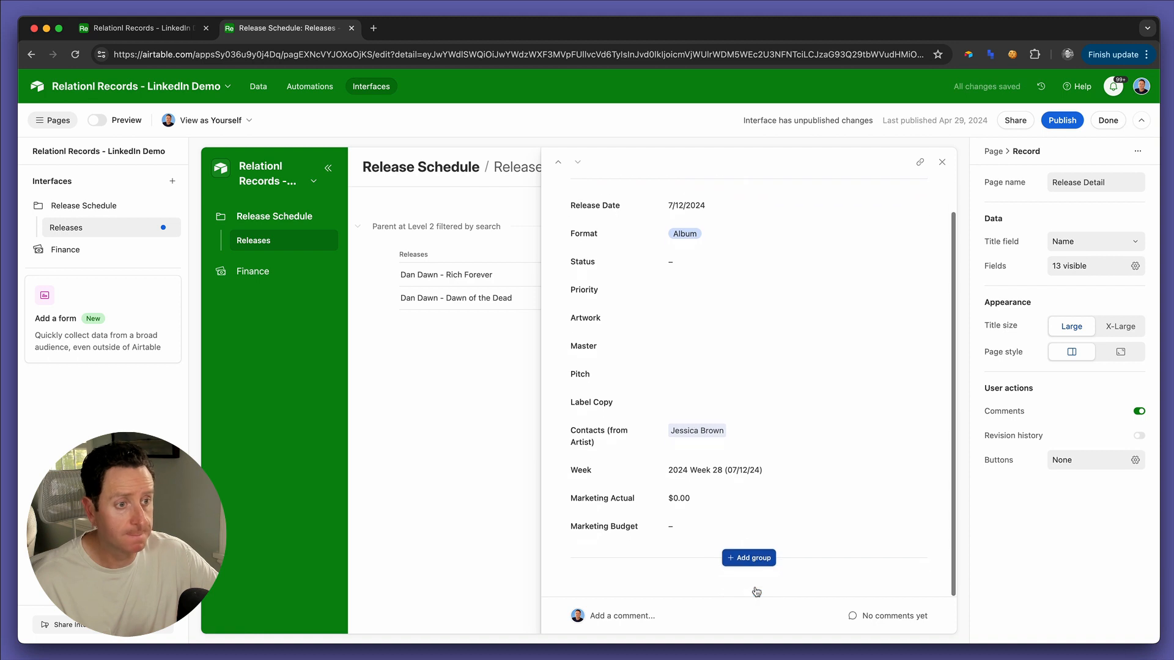
click(755, 558)
scroll(855, 409, down, 5)
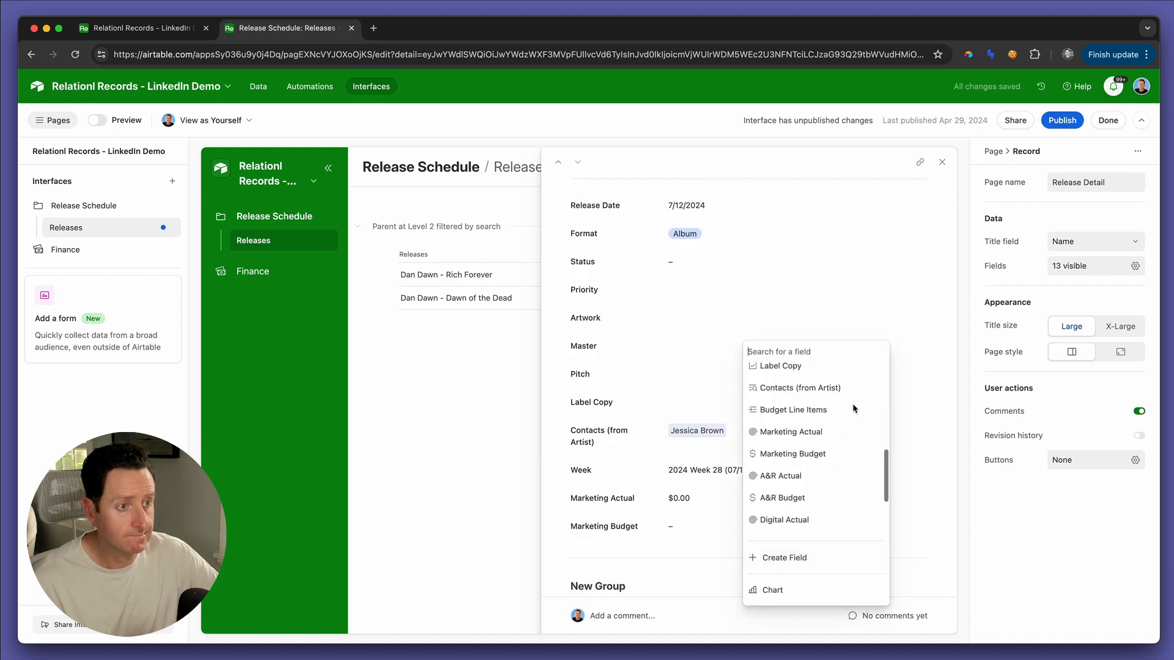
click(823, 467)
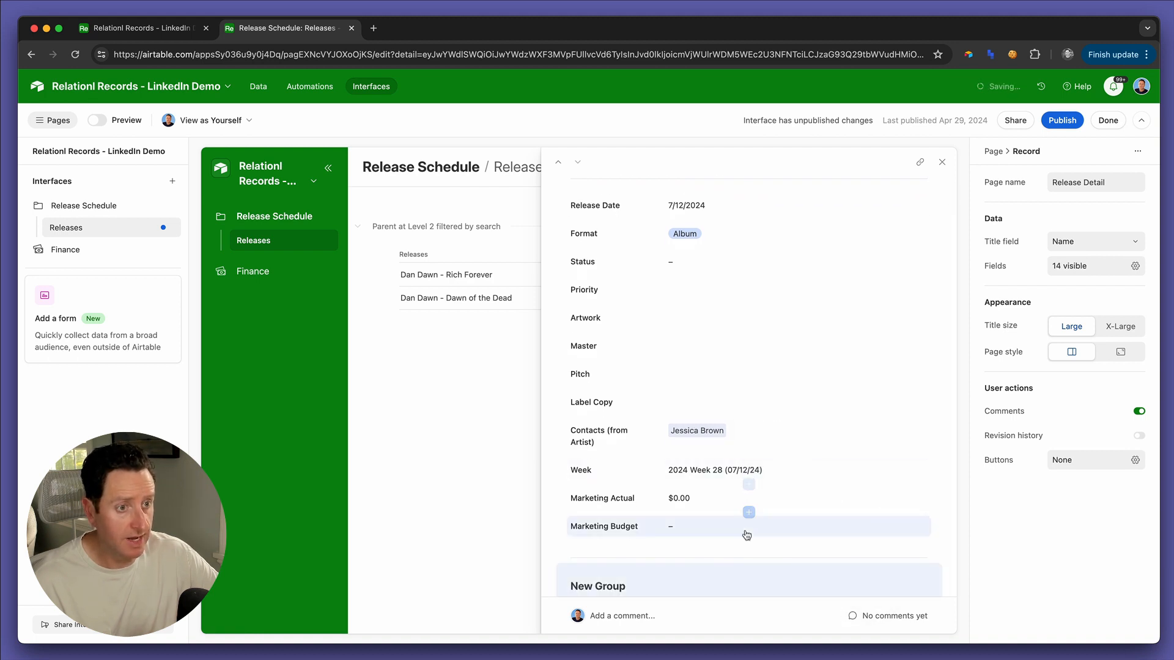
drag(746, 512, 638, 452)
Add the A&R Budget and Digital Actual fields below A&R Actual in the release detail.
click(749, 479)
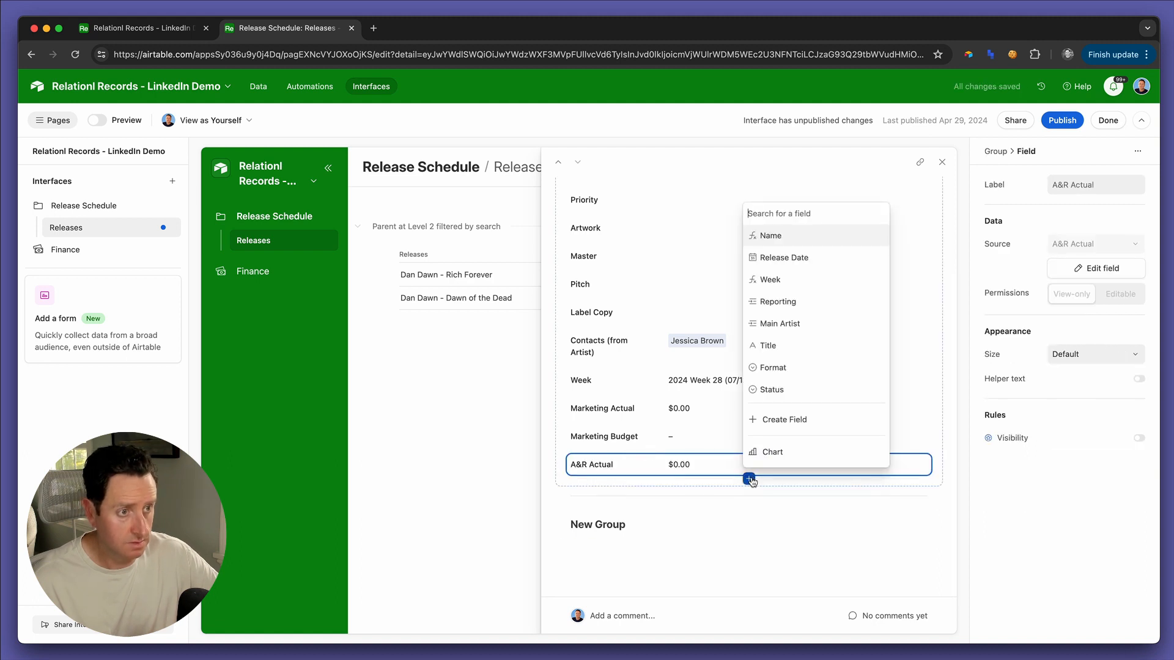
scroll(835, 344, down, 5)
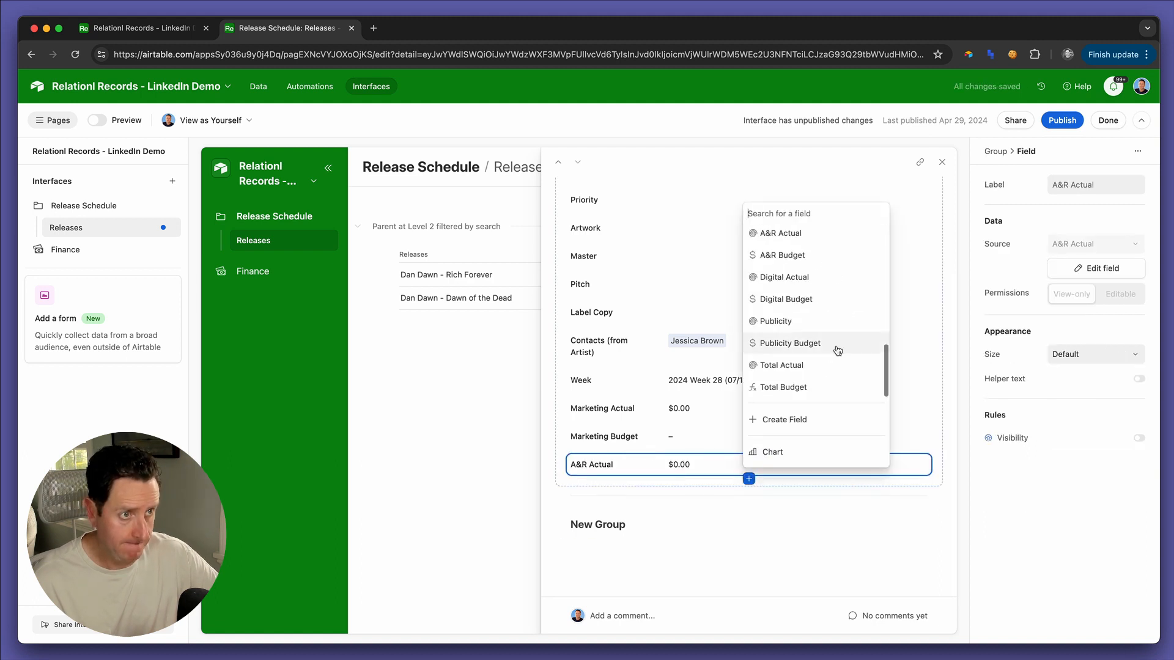
click(821, 255)
click(748, 507)
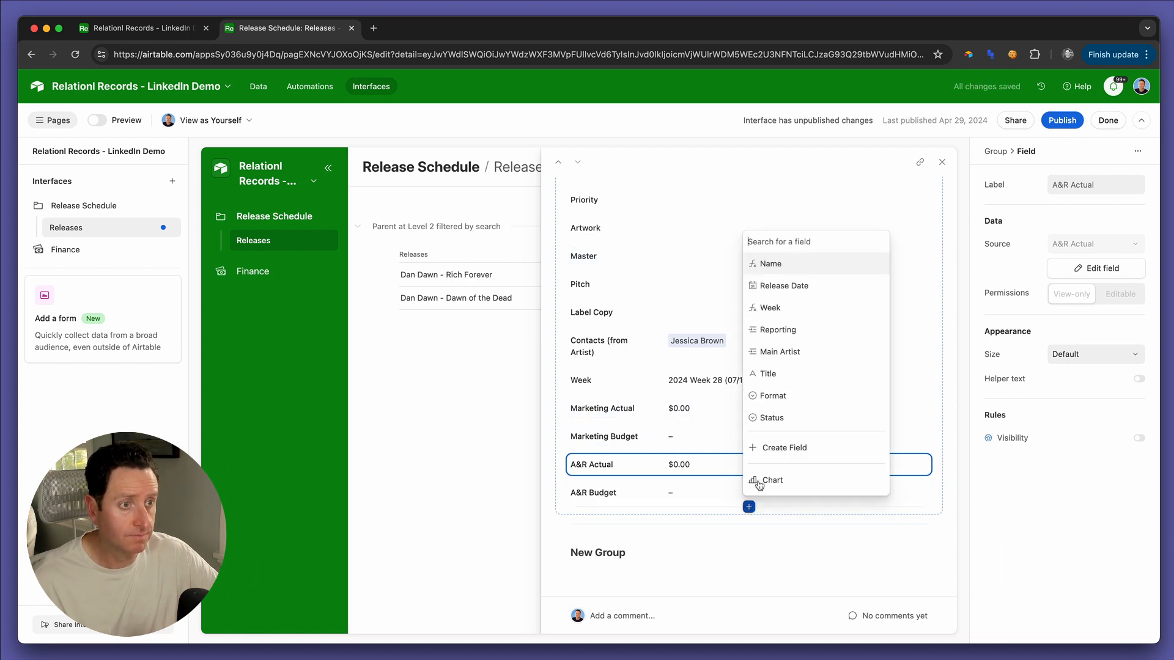
scroll(813, 361, down, 10)
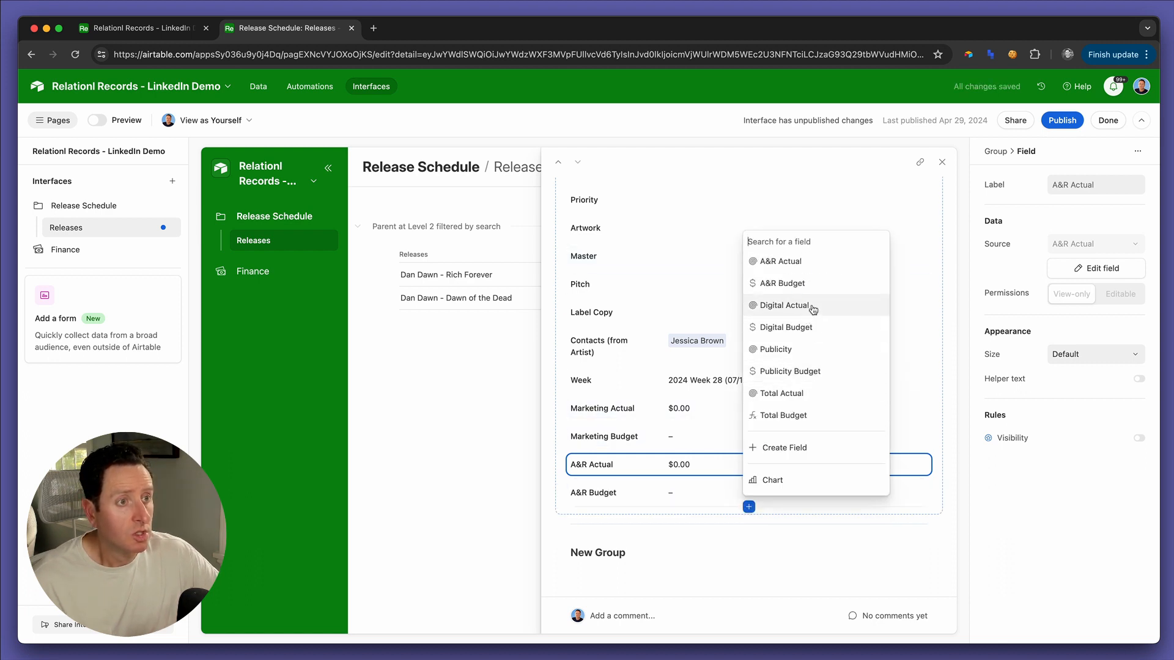
click(811, 306)
Bring up the remaining budget fields for adding another one below Digital Actual.
click(749, 535)
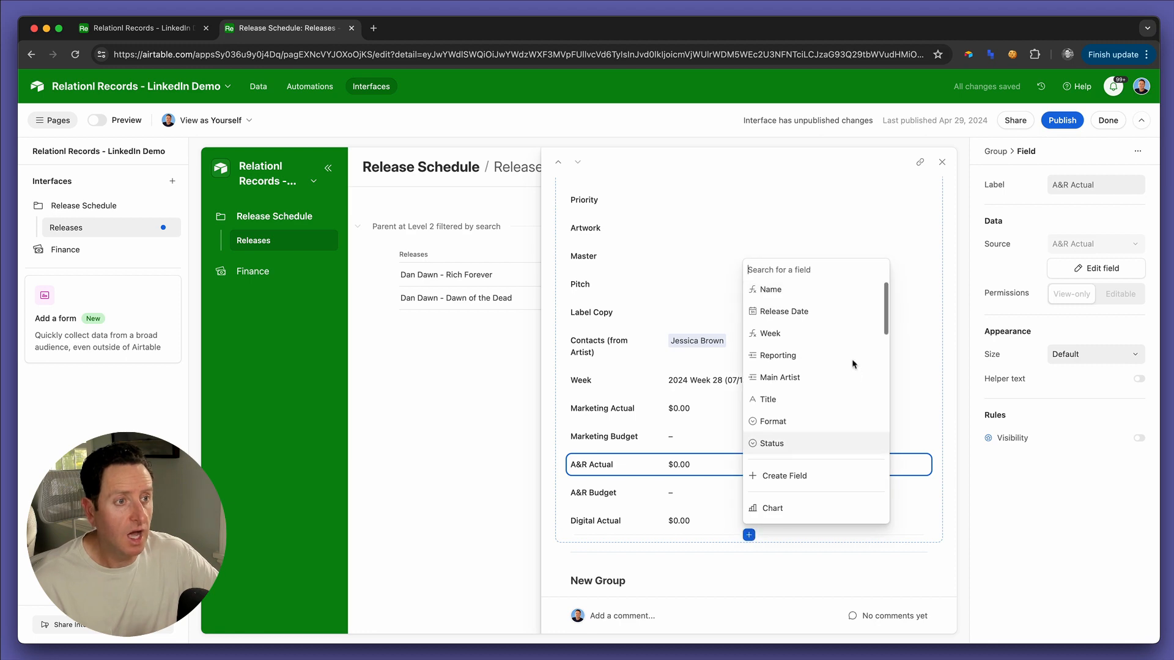
scroll(814, 428, down, 10)
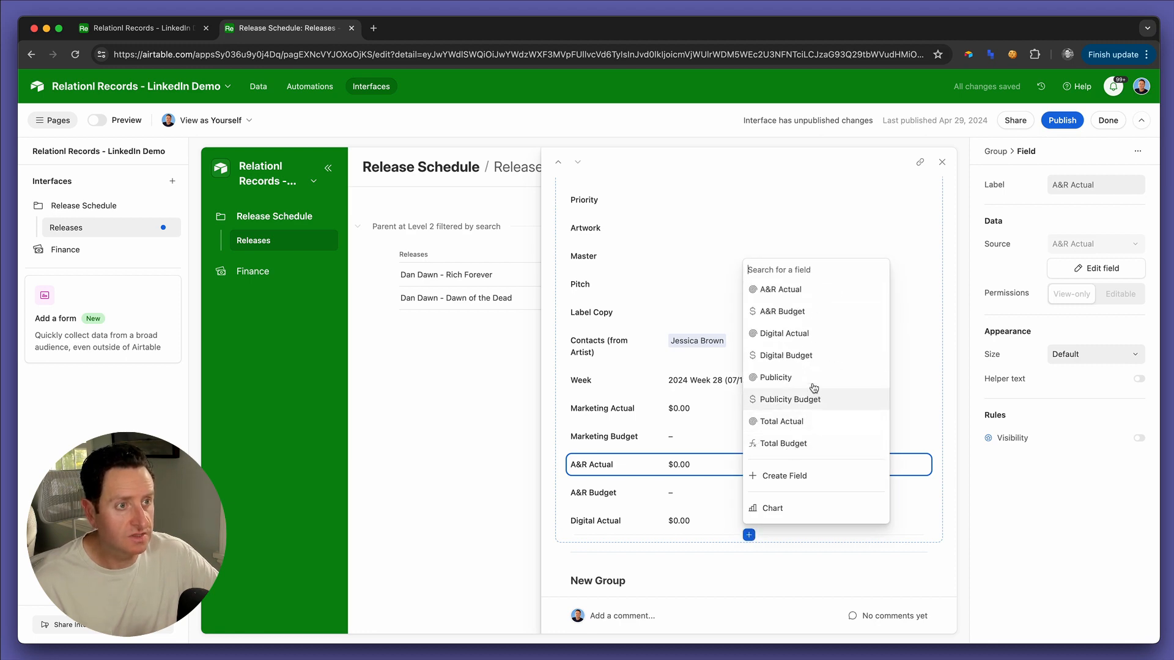